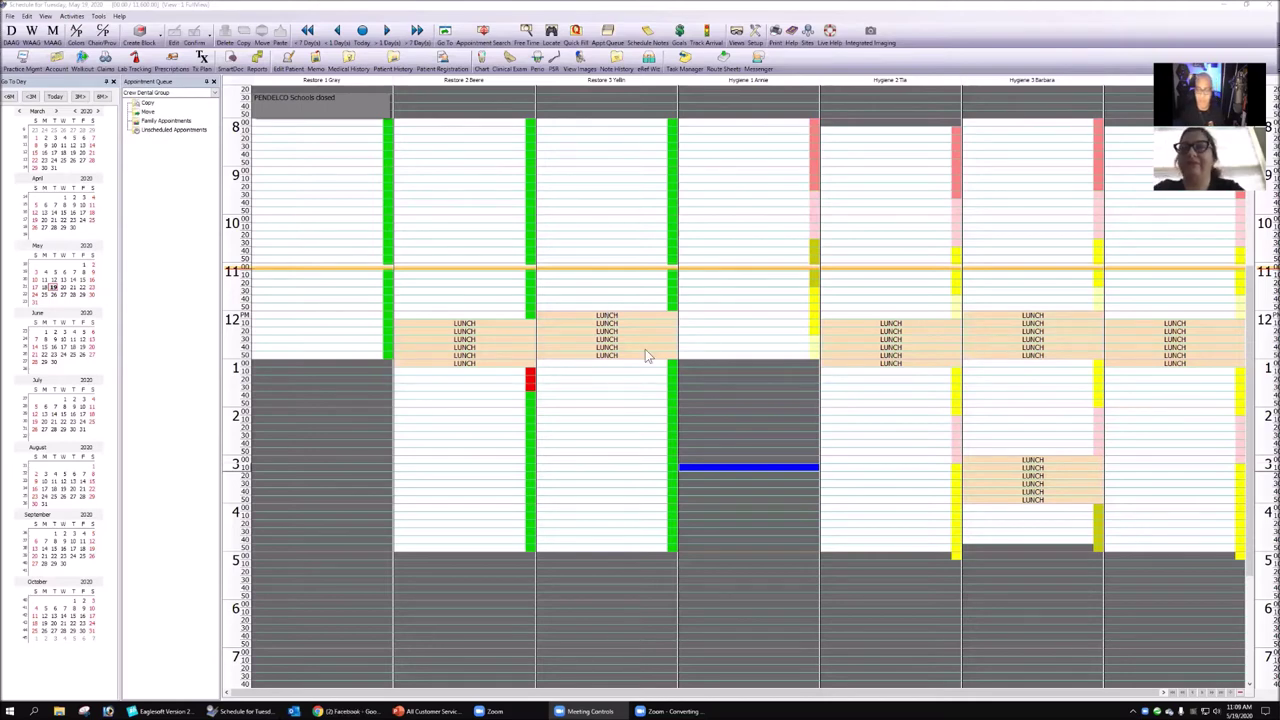
- Select a span of time in Hygiene 1 on Tuesday's schedule, then the 8:00 Restore 3 slot
scroll(760, 447, "up", 1)
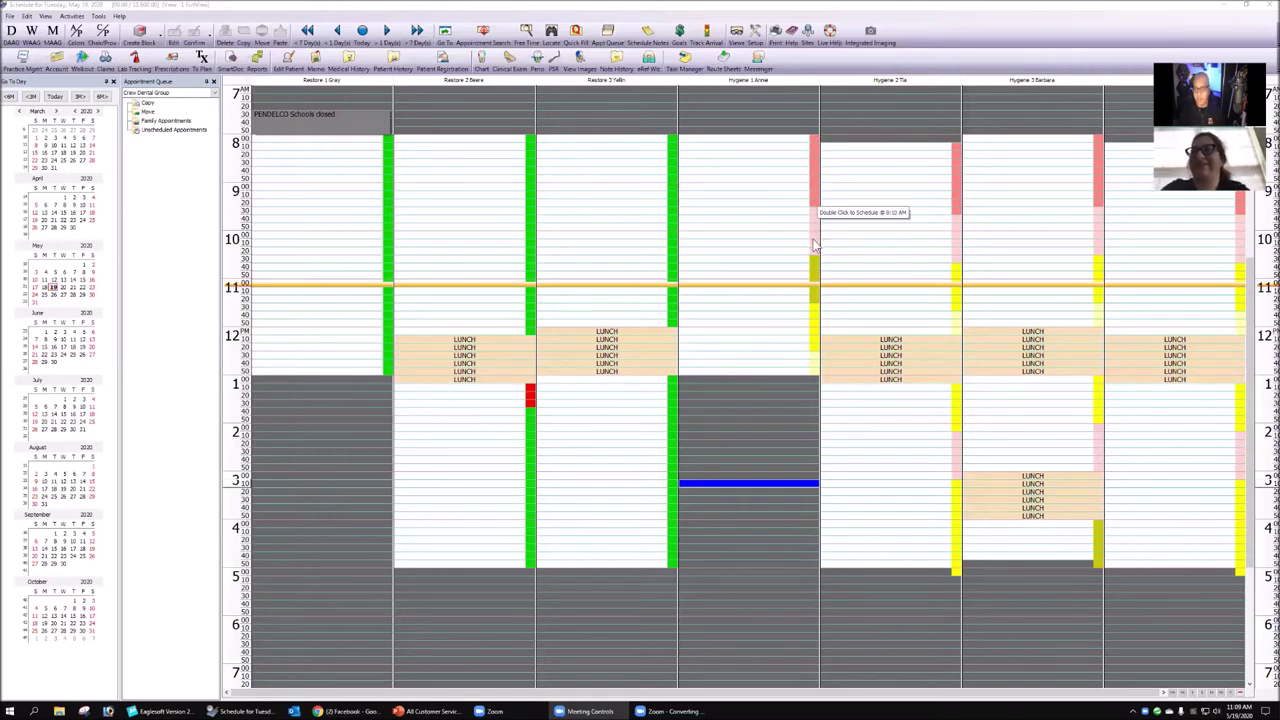
left_click_drag(815, 145, 812, 376)
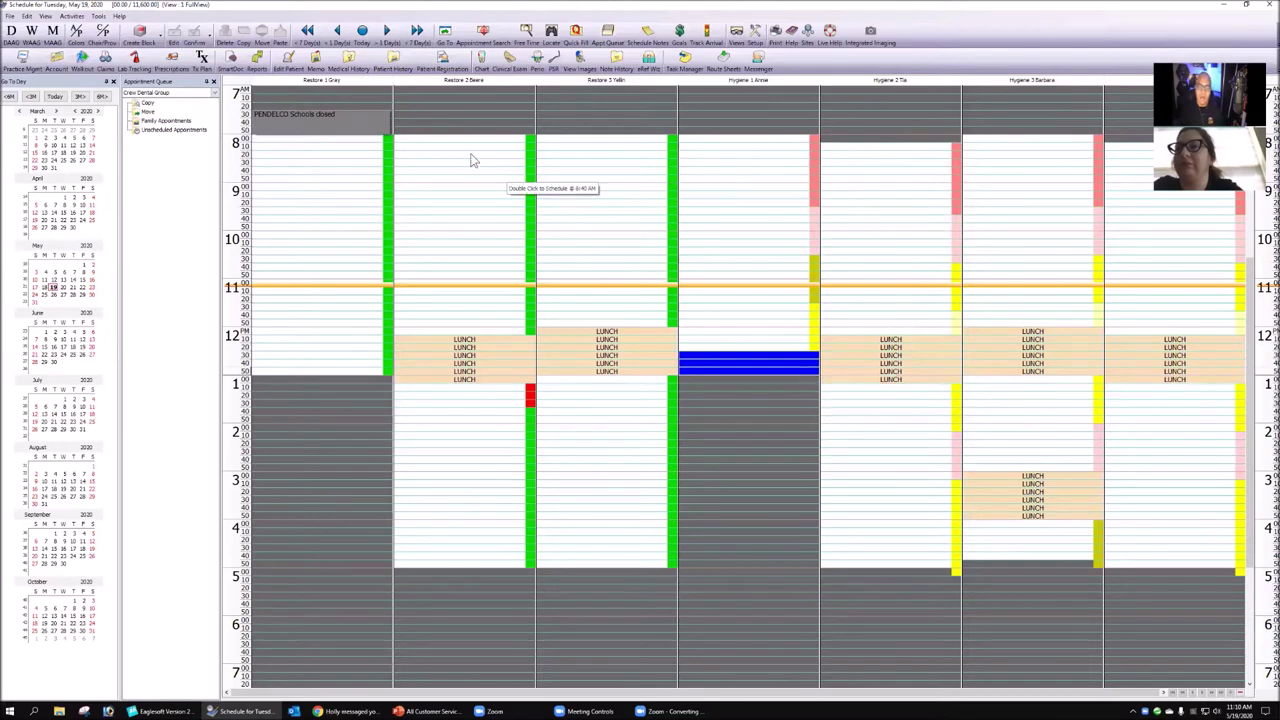
left_click(670, 144)
left_click(668, 326, "shift")
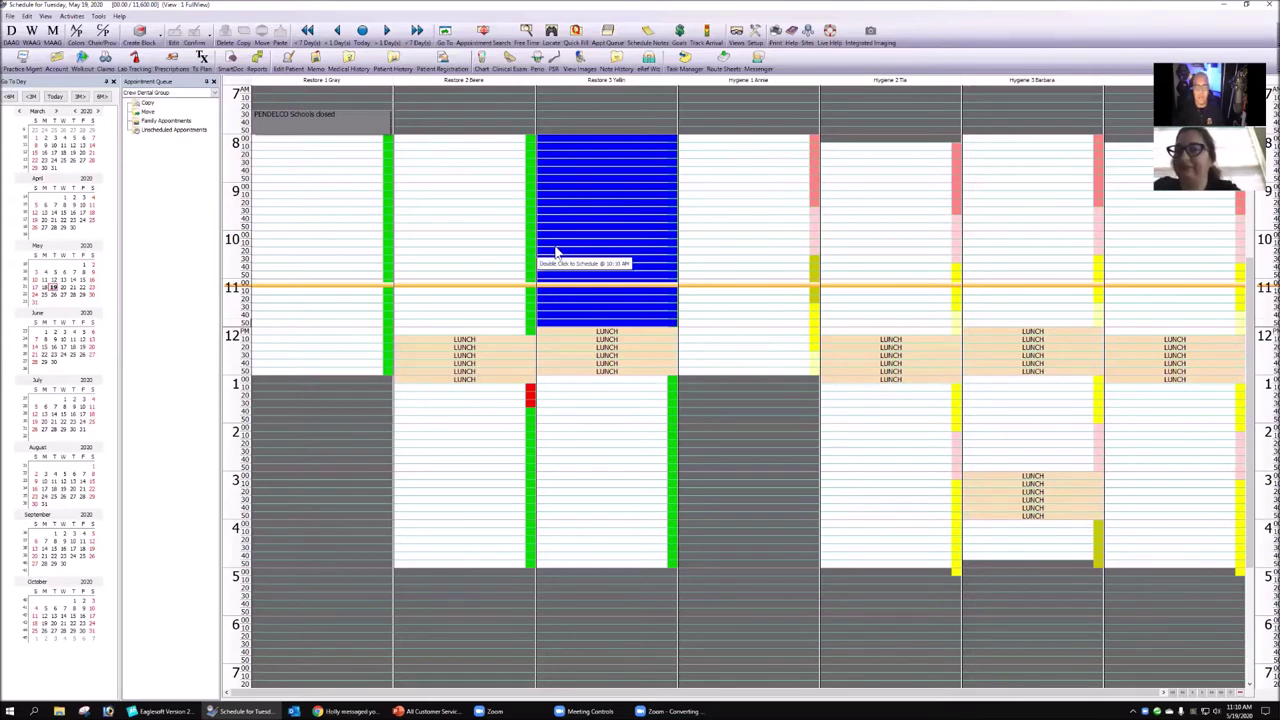
left_click(520, 171)
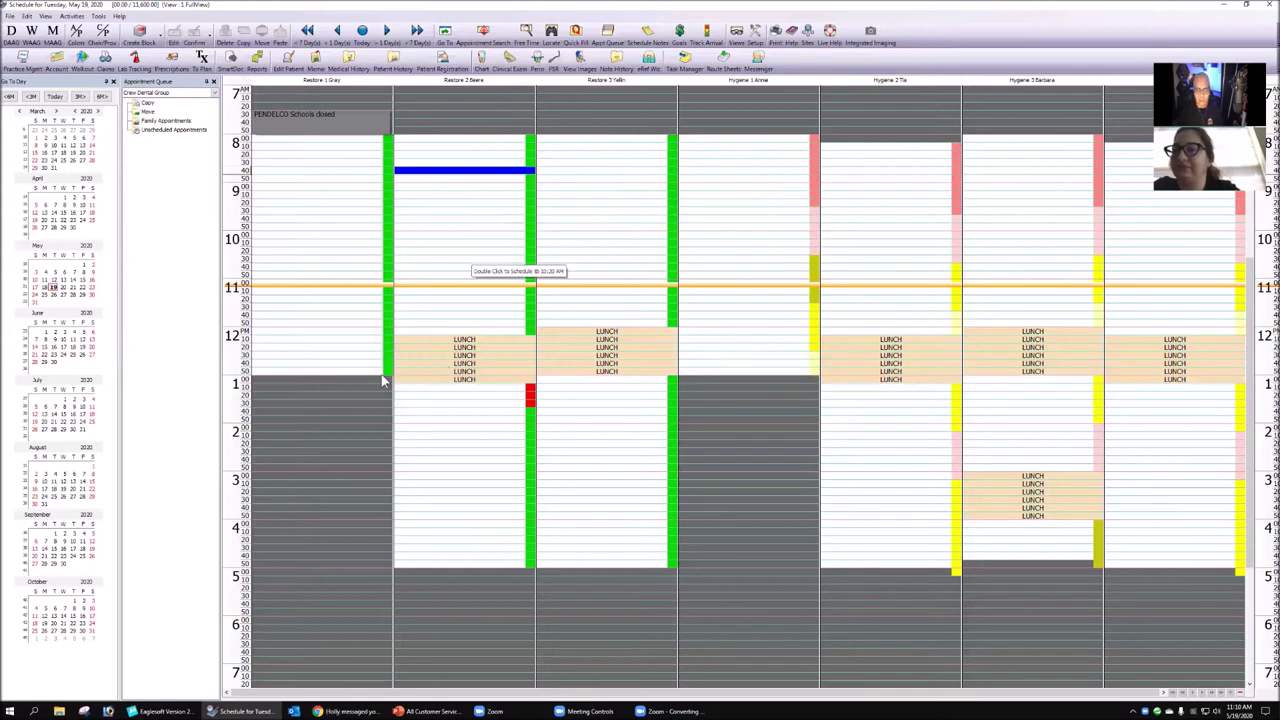
left_click(339, 380)
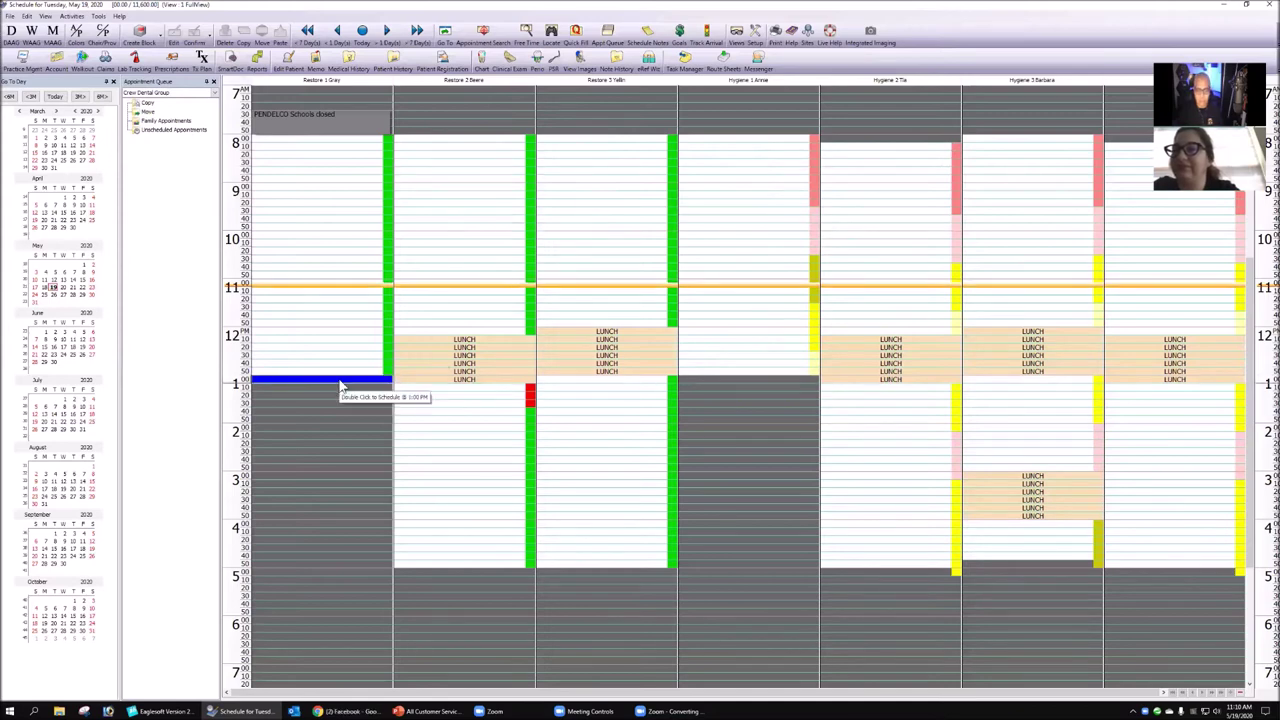
double_click(339, 386)
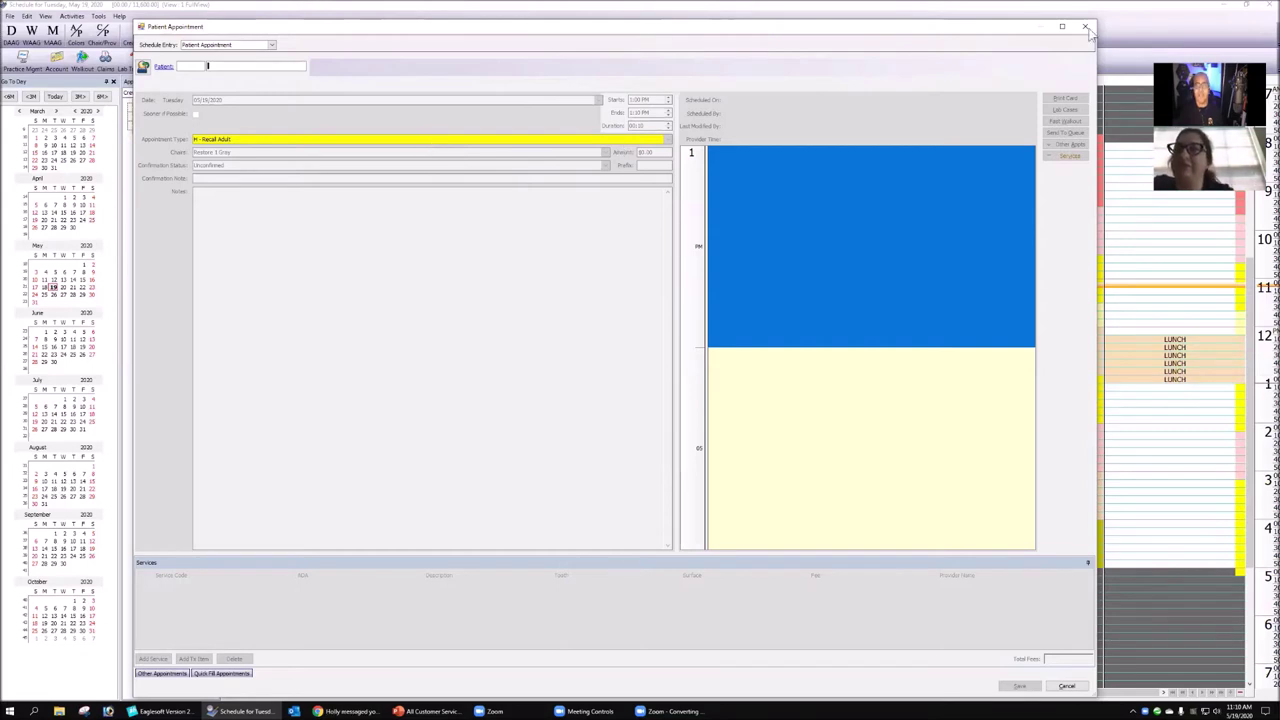
key("Escape")
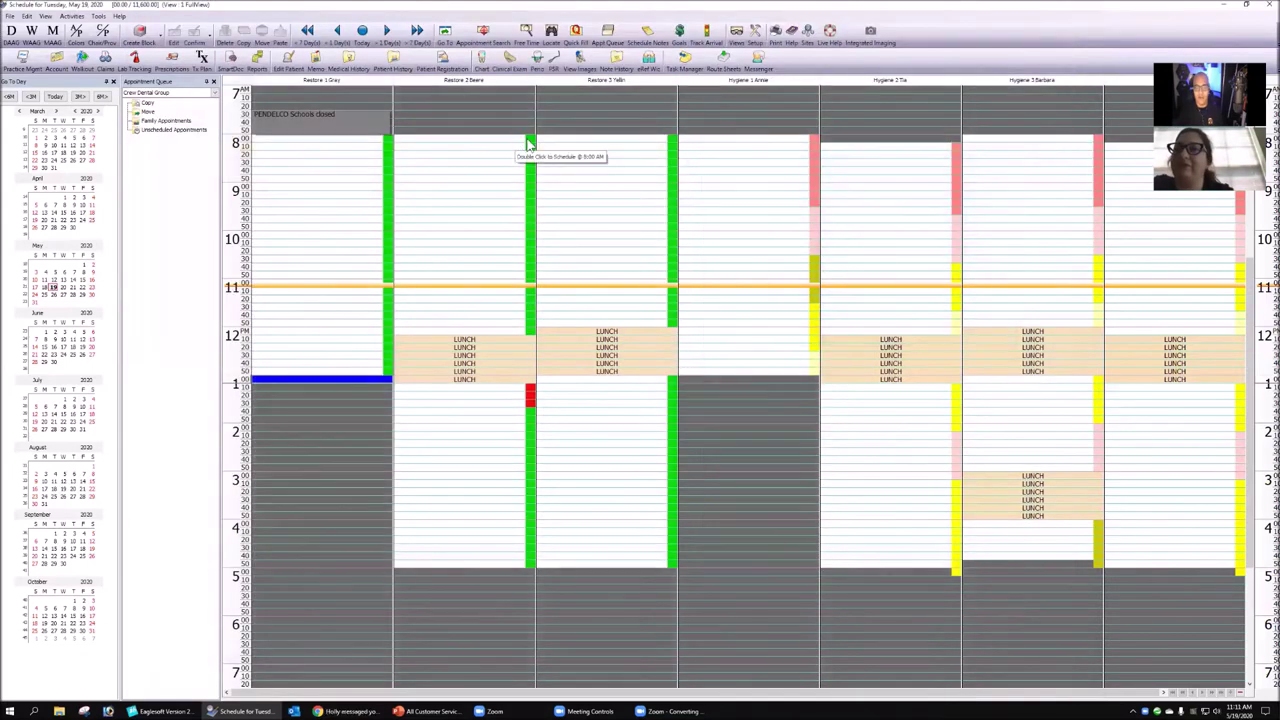
left_click(527, 140)
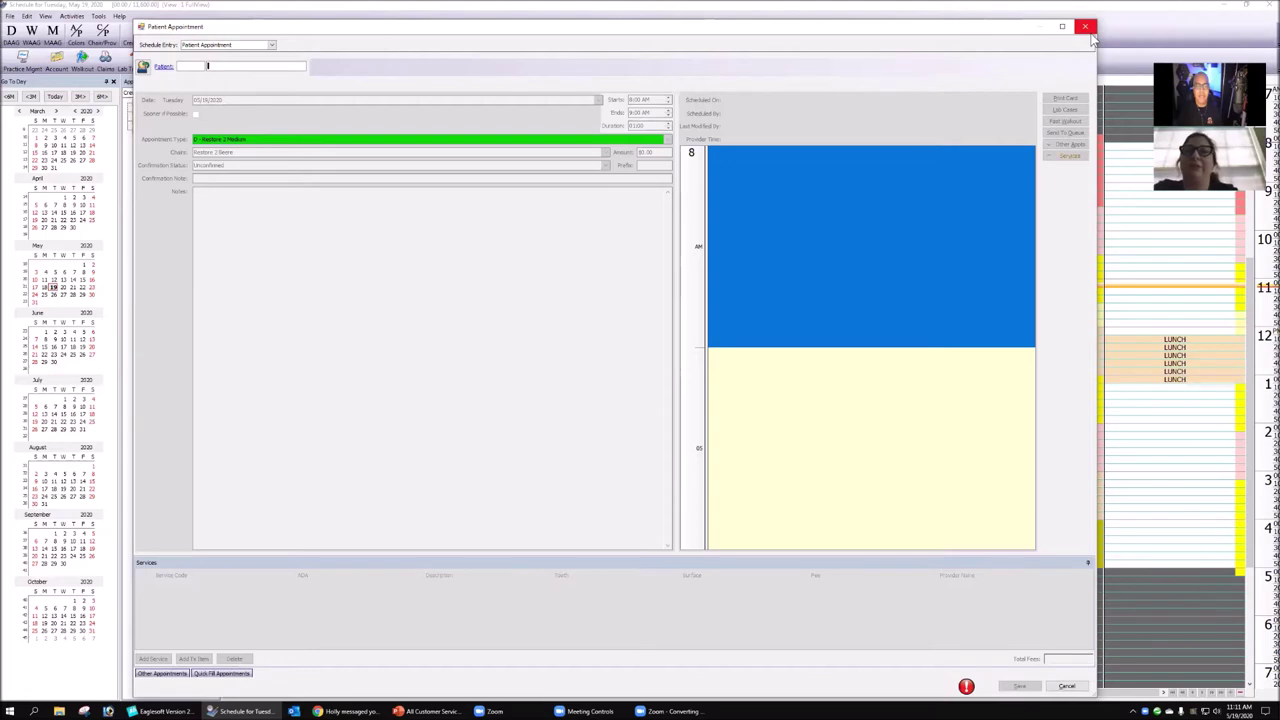
left_click(214, 711)
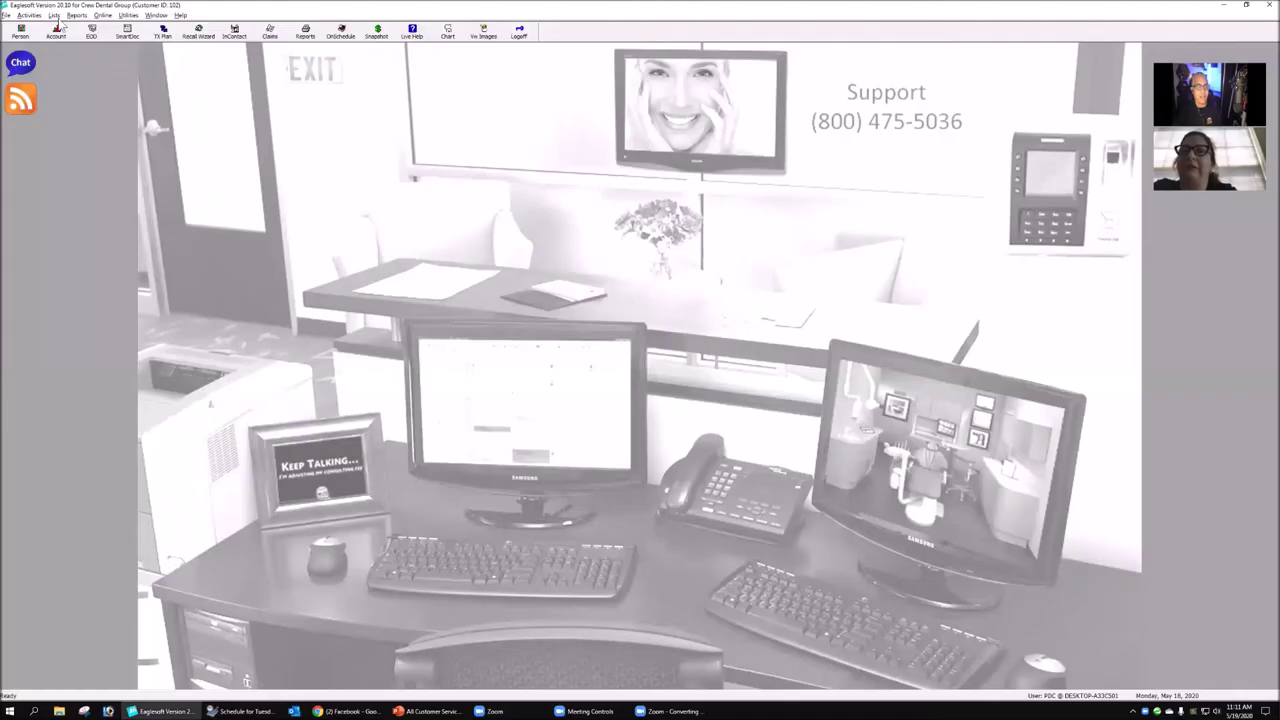
- Open the Lists > OnSchedule > Appointment Types list, then return to the Tuesday schedule
left_click(54, 15)
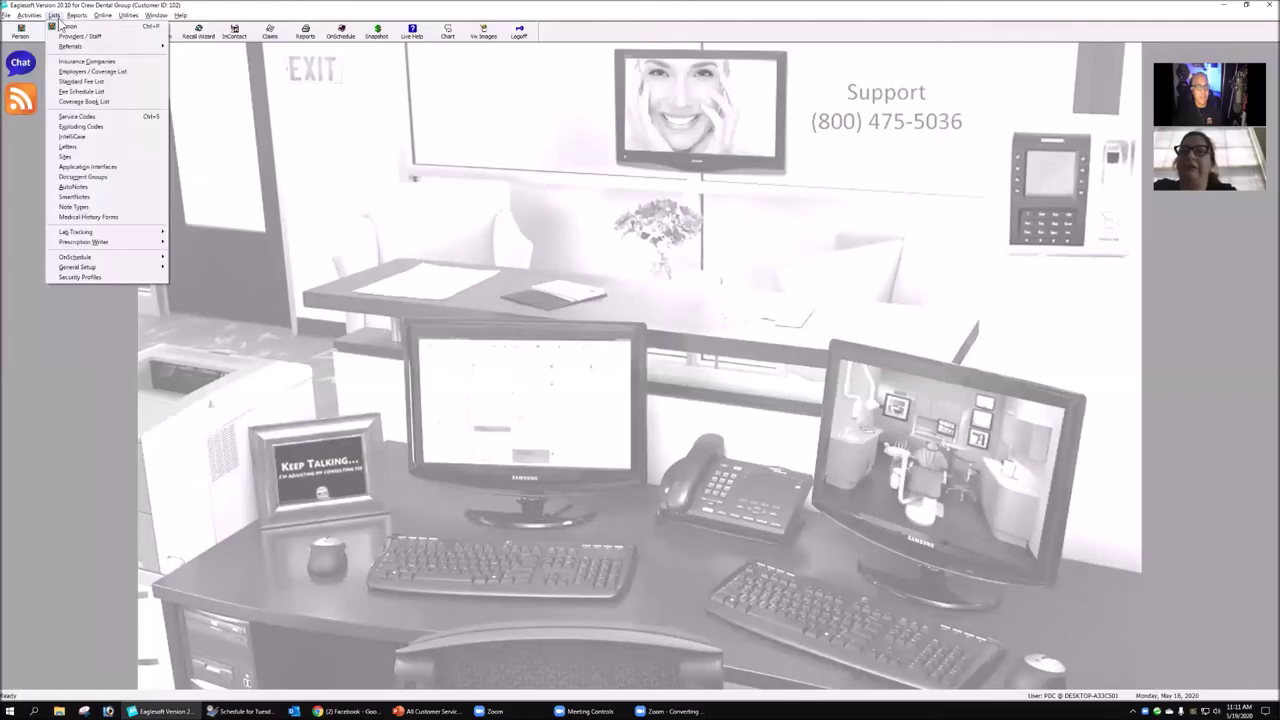
mouse_move(110, 262)
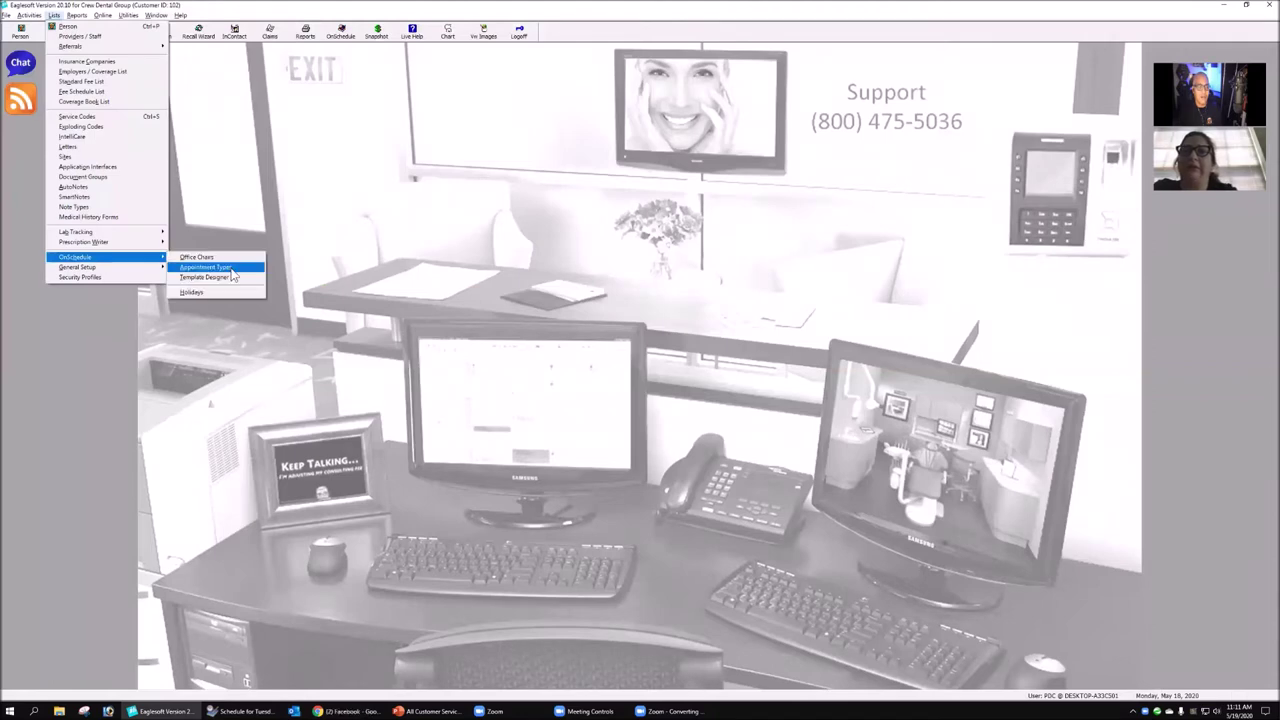
left_click(226, 270)
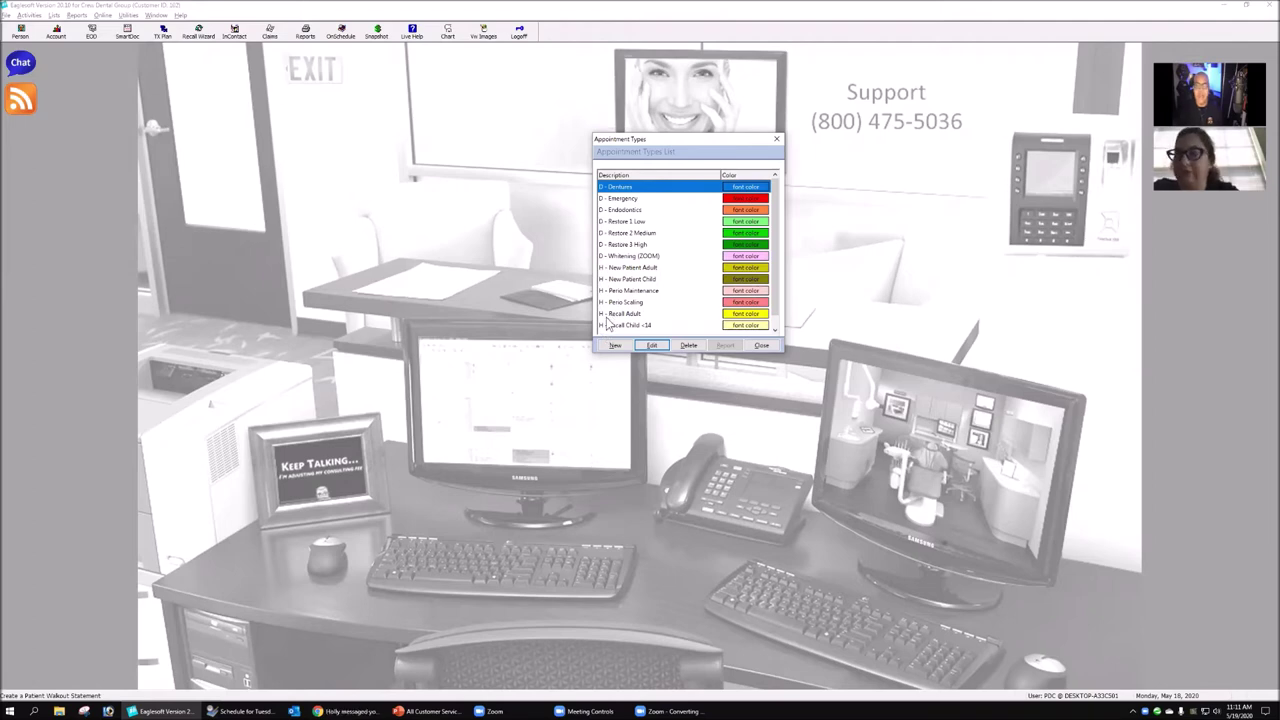
left_click(262, 710)
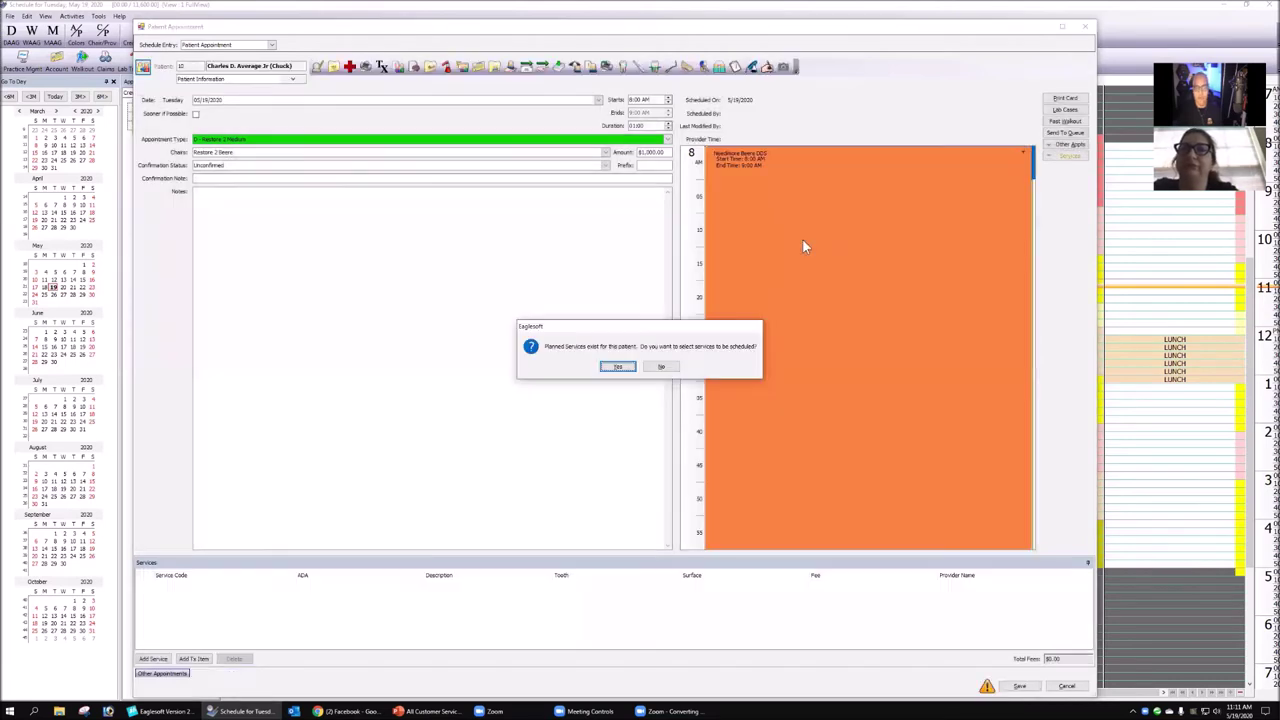
- Answer the planned services prompt, close Recare Reminders, and browse the appointment types, keeping D - Restore 2 Medium
key("Return")
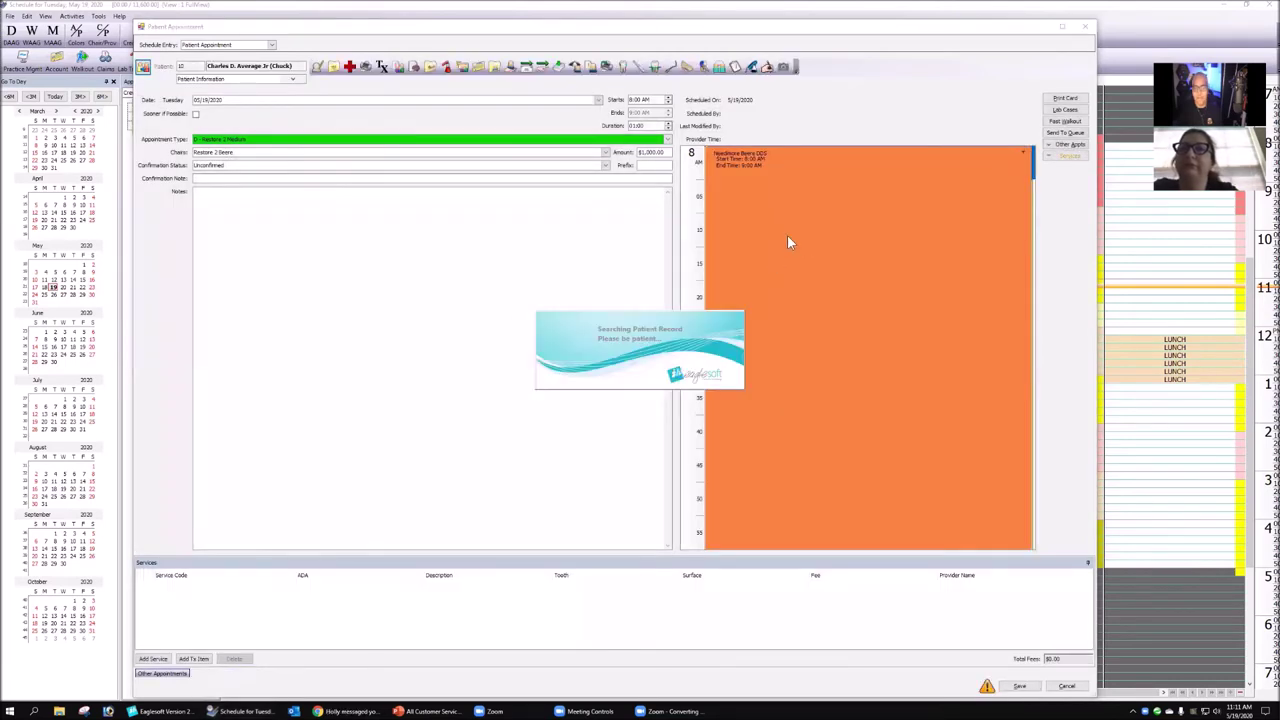
left_click(788, 241)
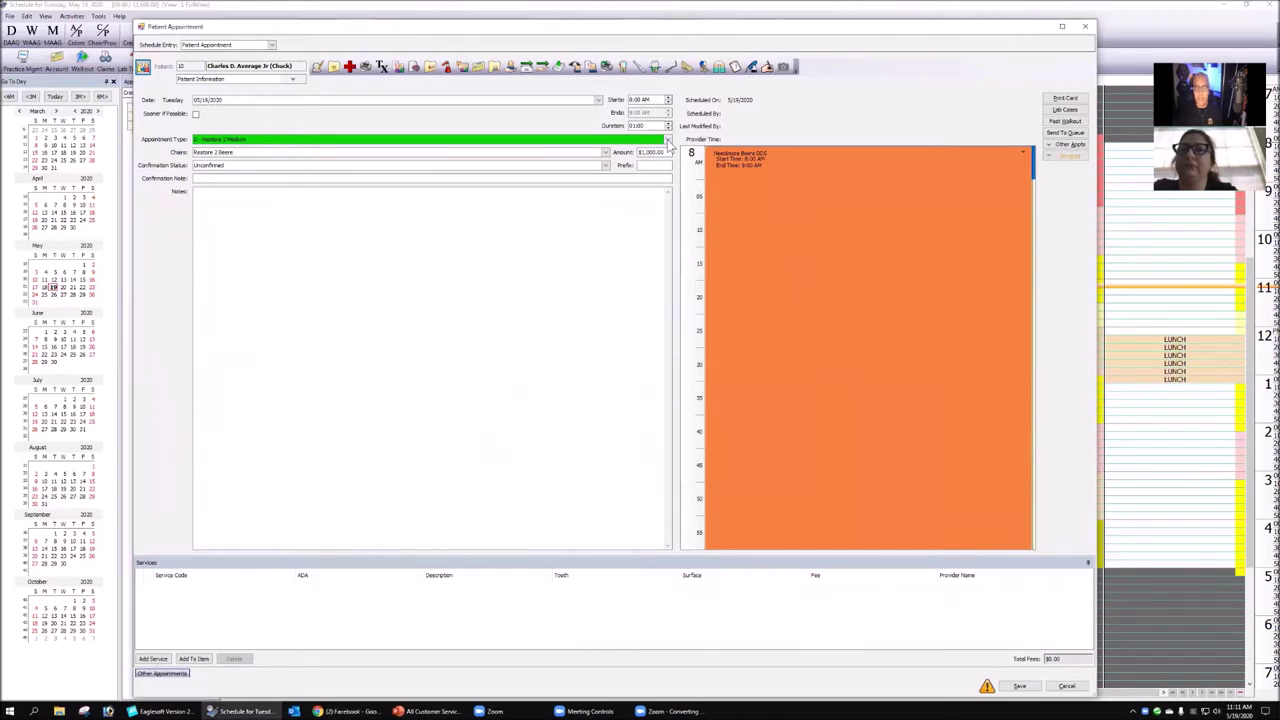
left_click(250, 140)
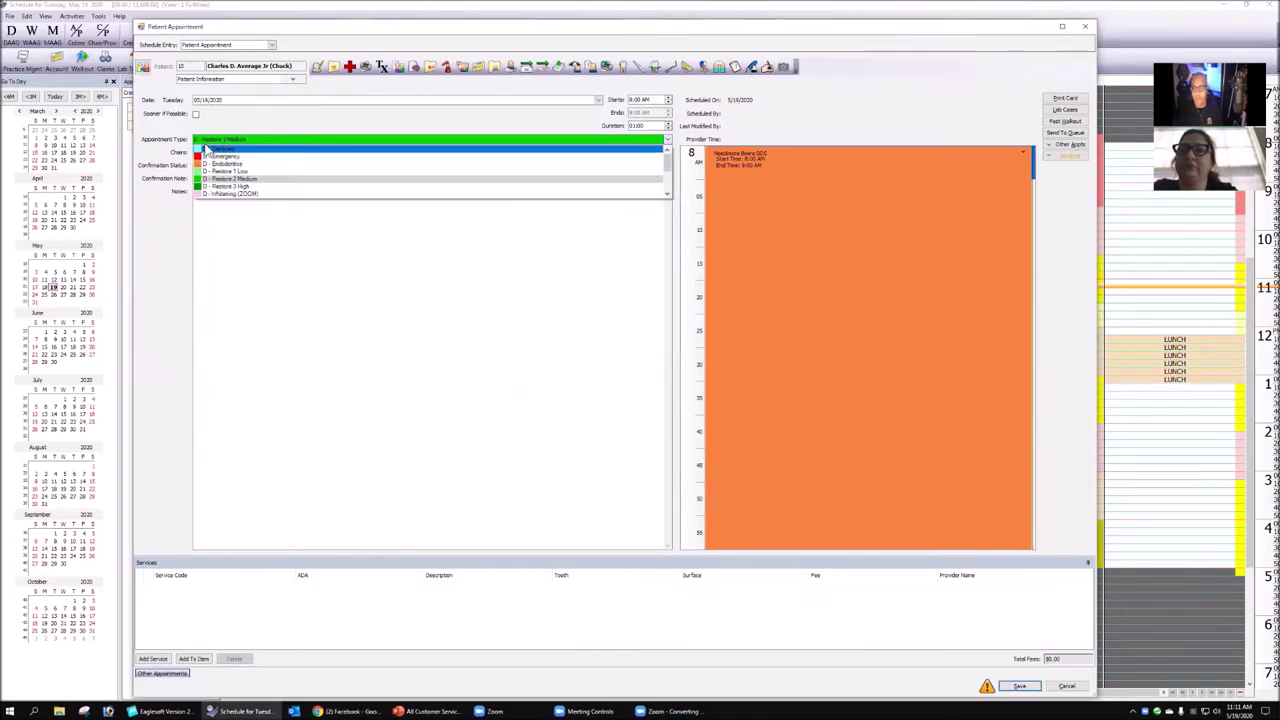
scroll(655, 165, "down", 1)
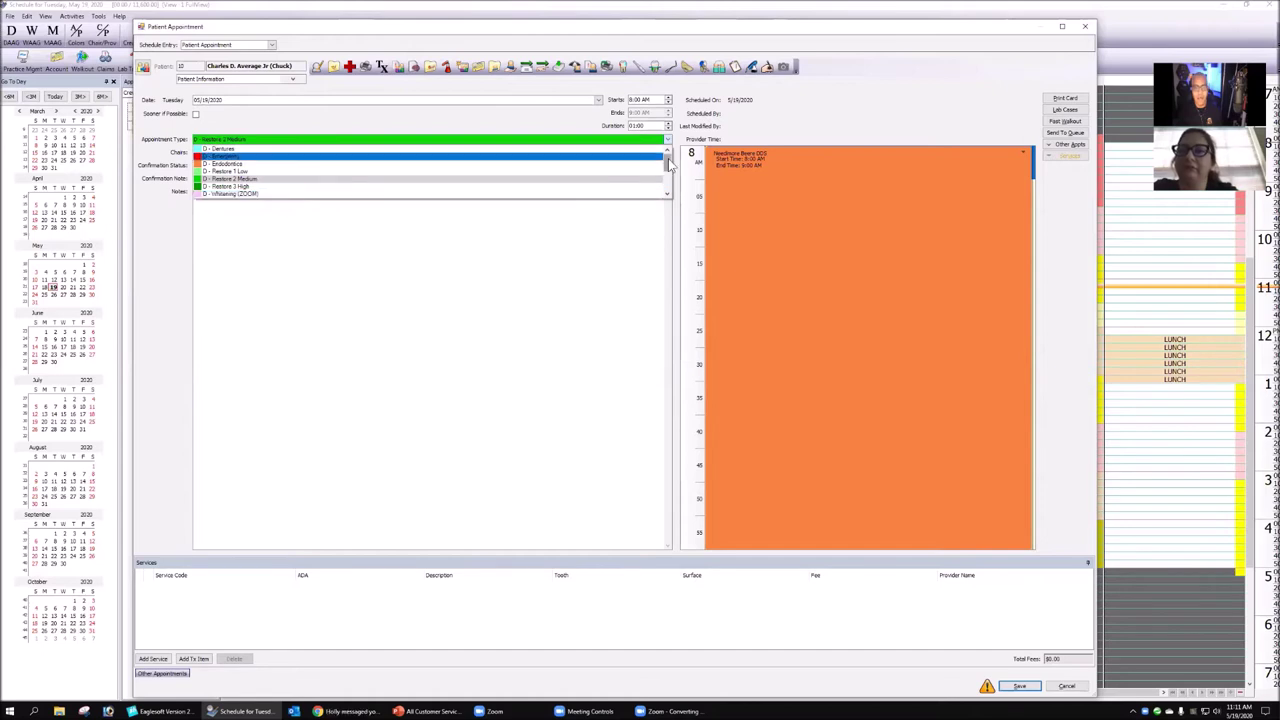
scroll(325, 187, "down", 2)
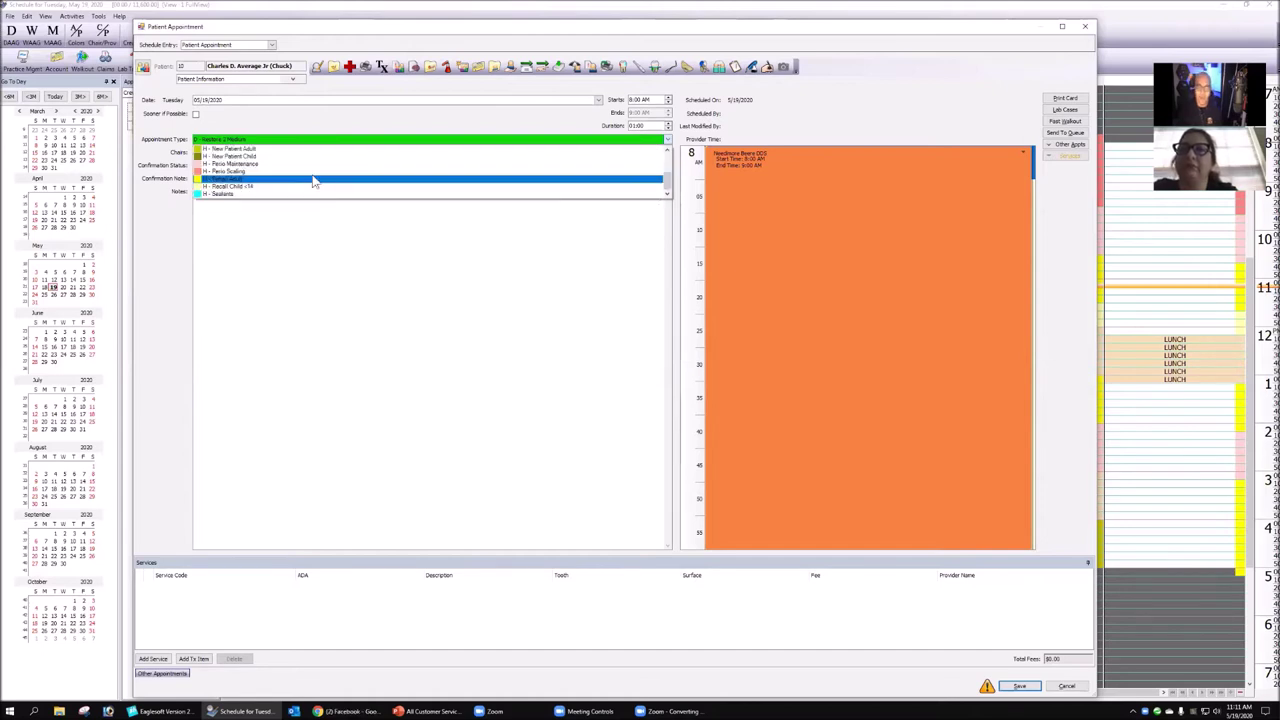
key("Up")
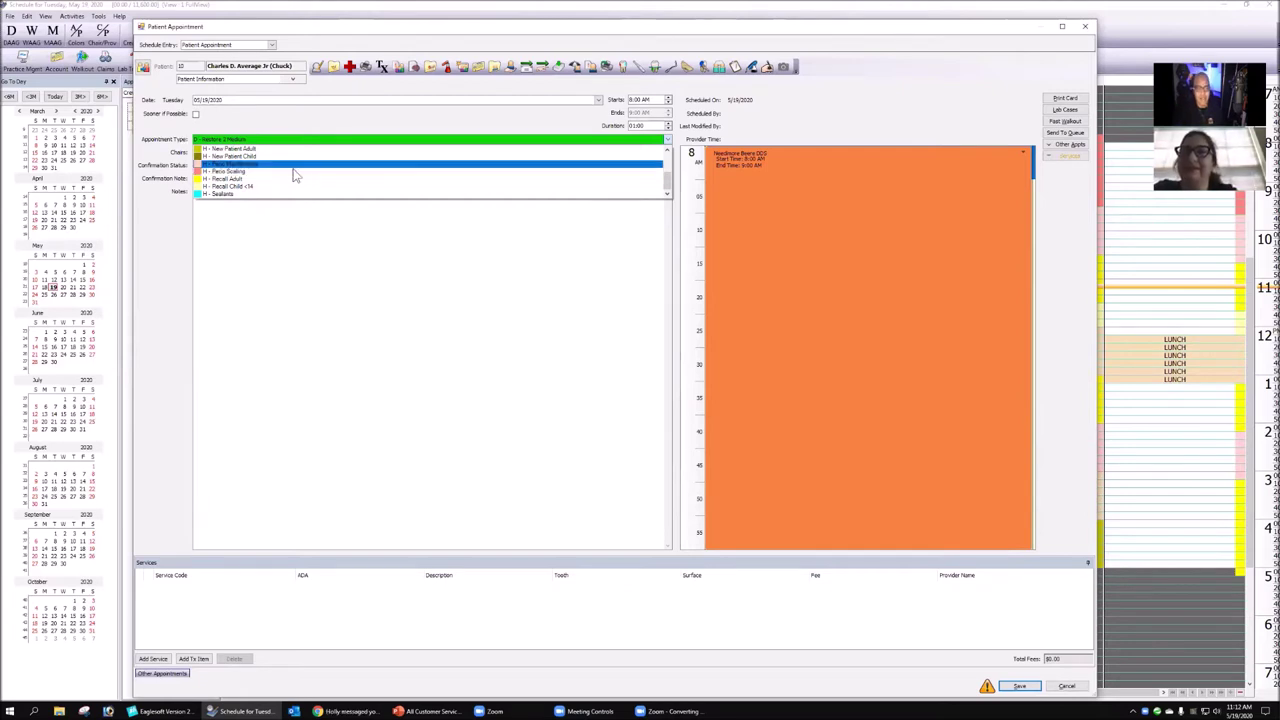
scroll(293, 163, "up", 3)
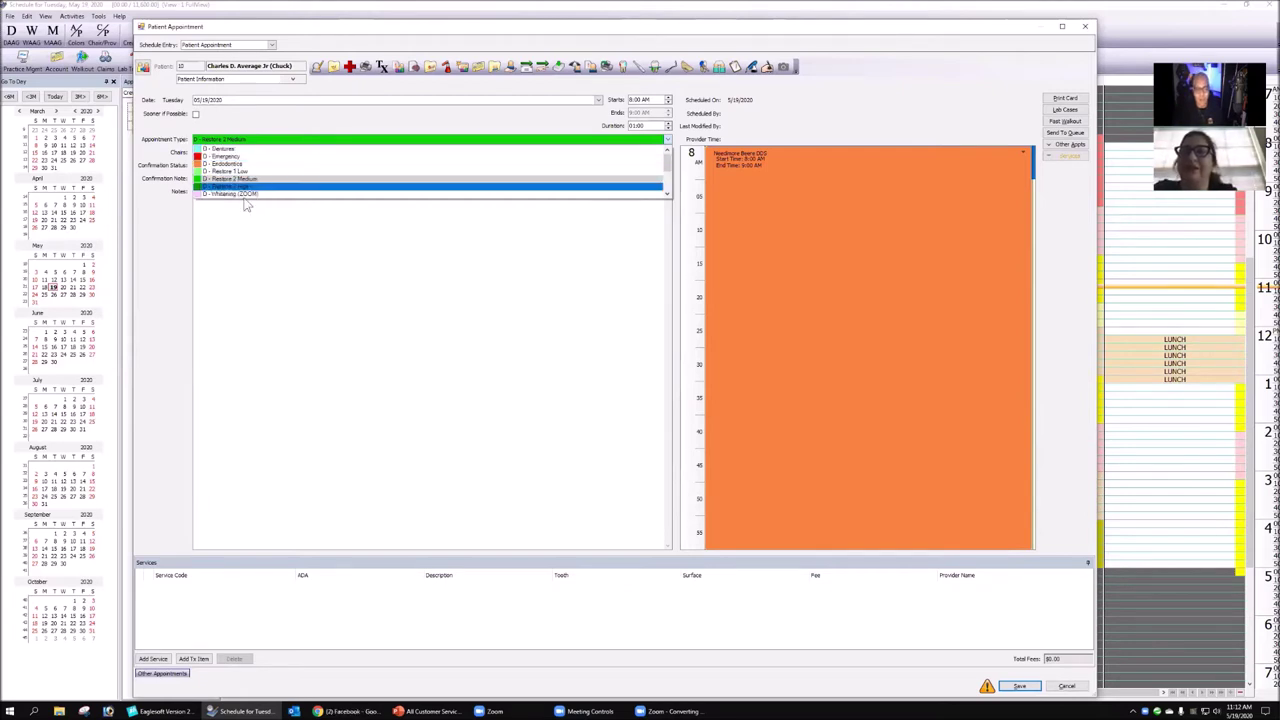
left_click(667, 141)
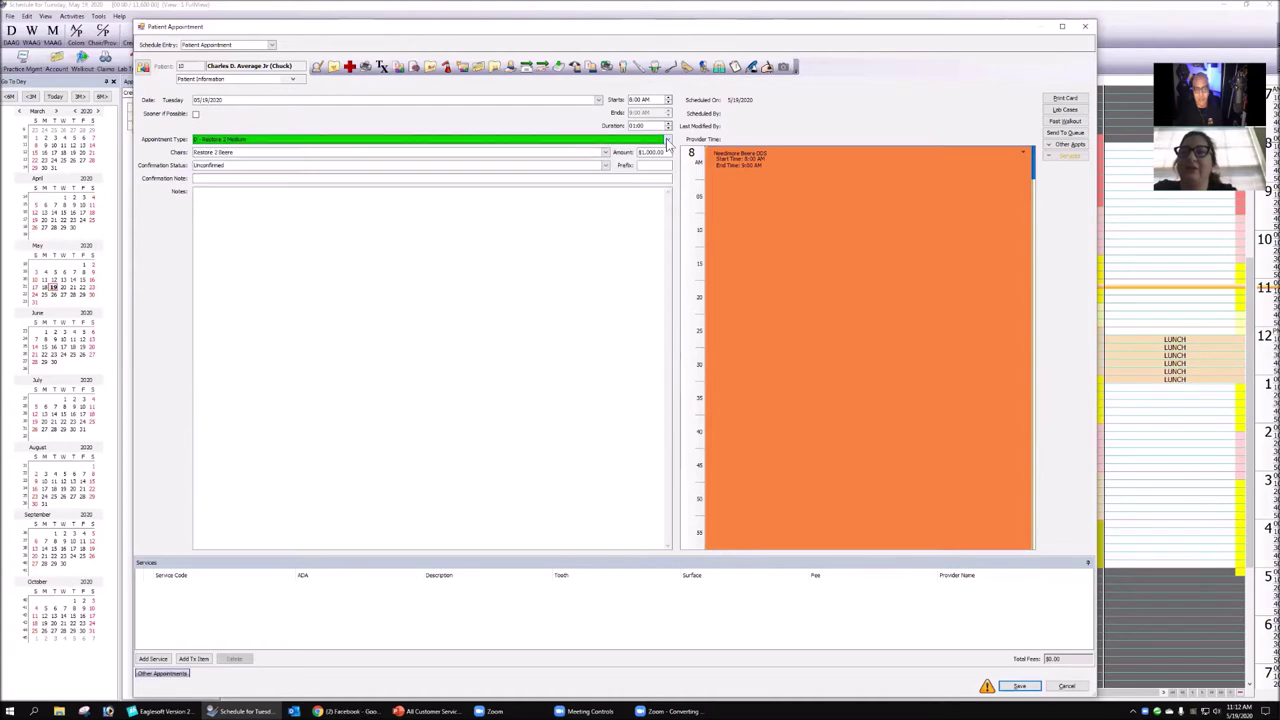
- Recheck the type choices, leave D - Restore 2 Medium, and return to the Appointment Types list
left_click(667, 141)
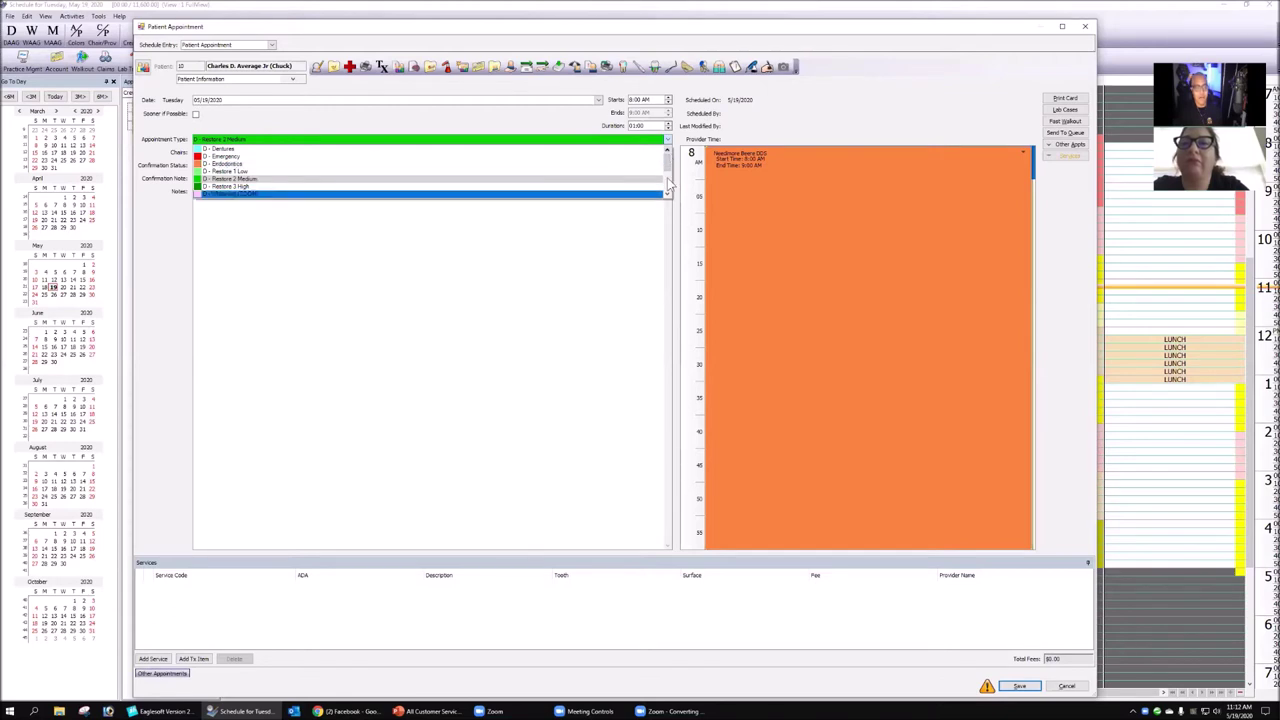
left_click(665, 173)
scroll(665, 173, "up", 2)
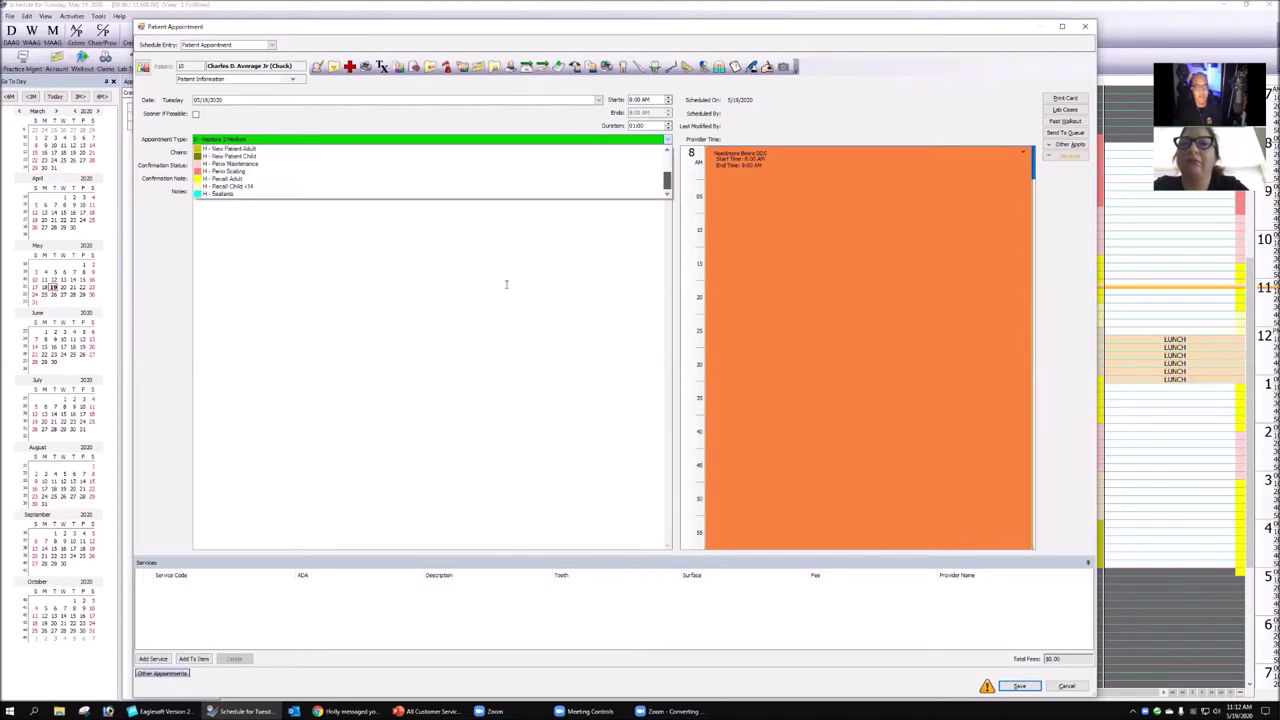
left_click(452, 308)
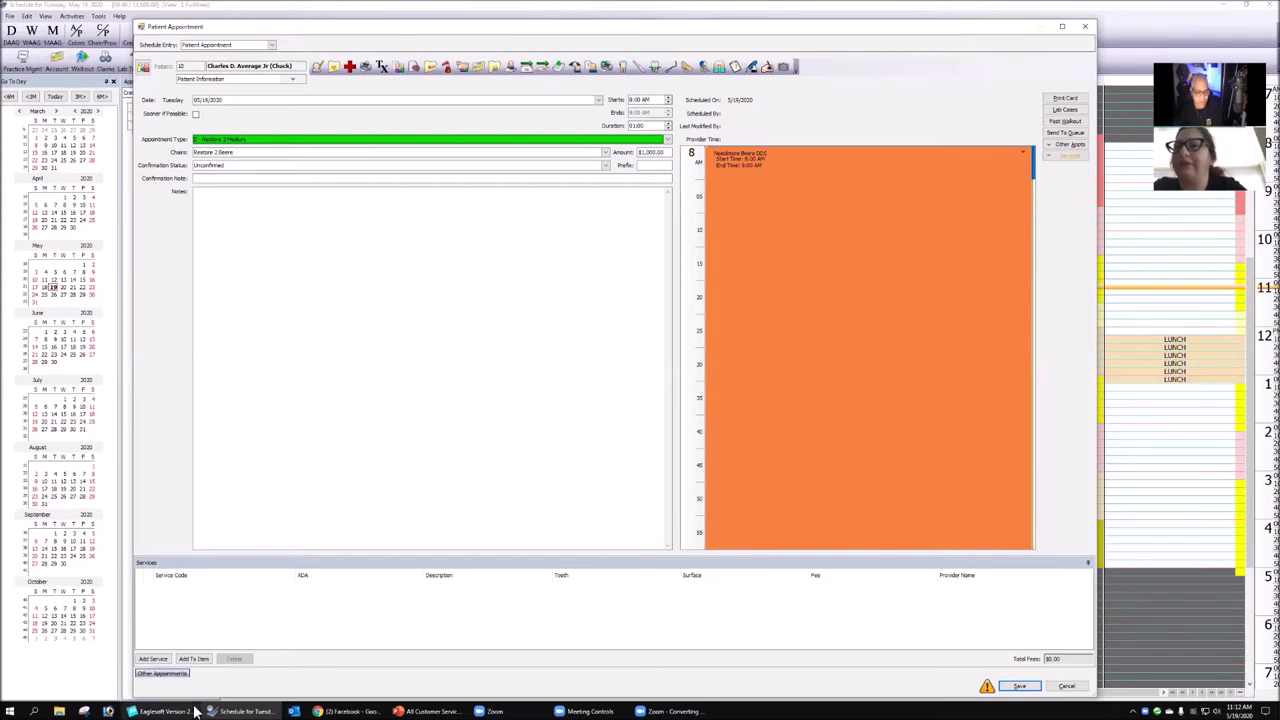
key("alt+Tab")
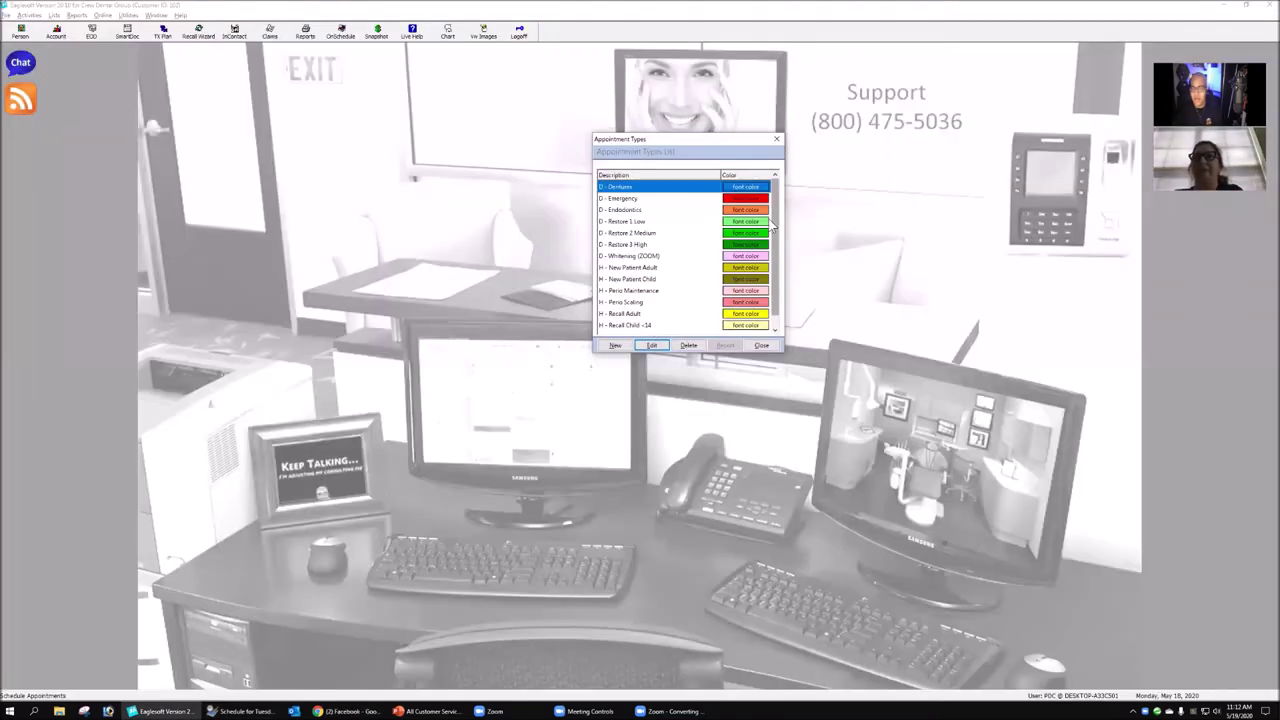
left_click(765, 222)
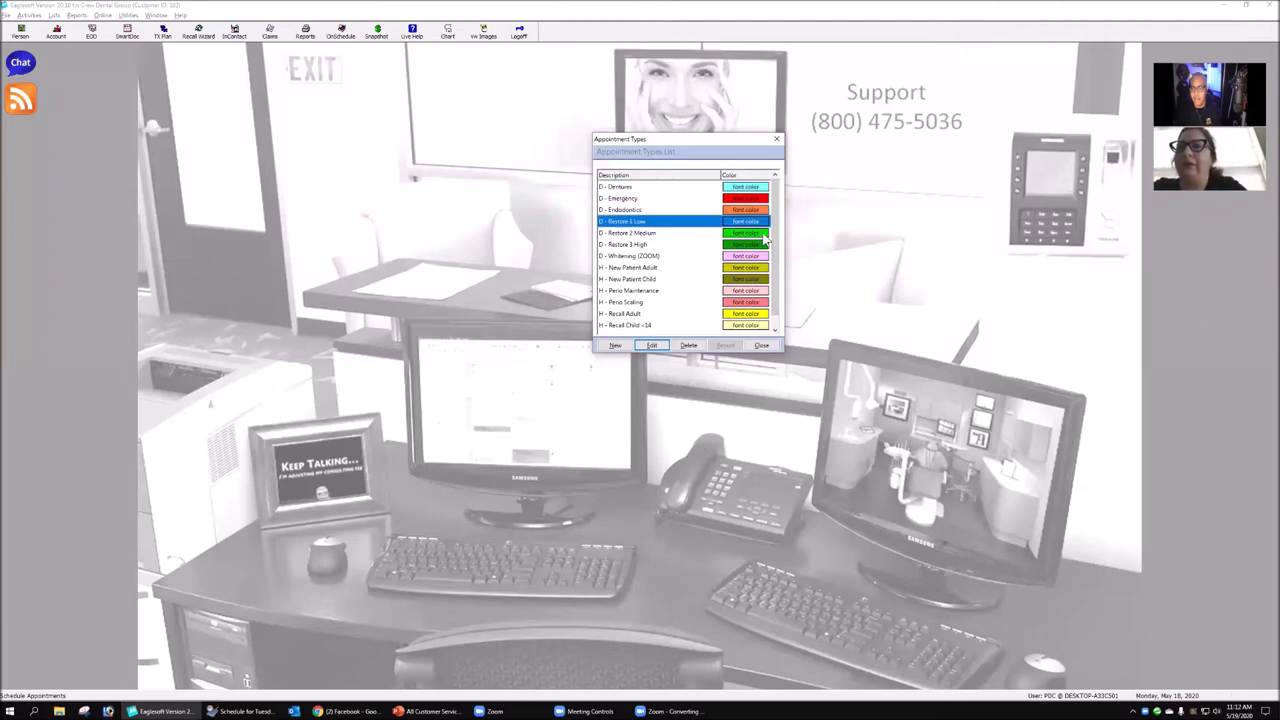
key("Down")
key("Down")
key("Down")
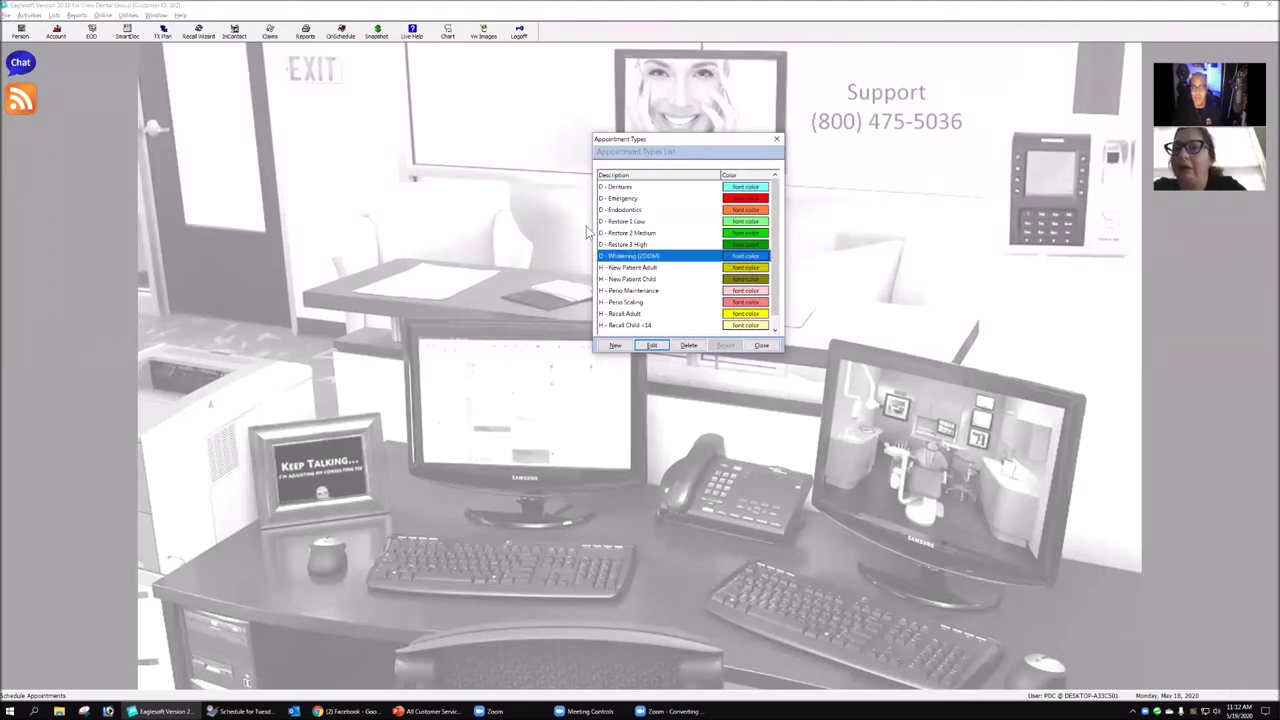
left_click(645, 224)
left_click(652, 345)
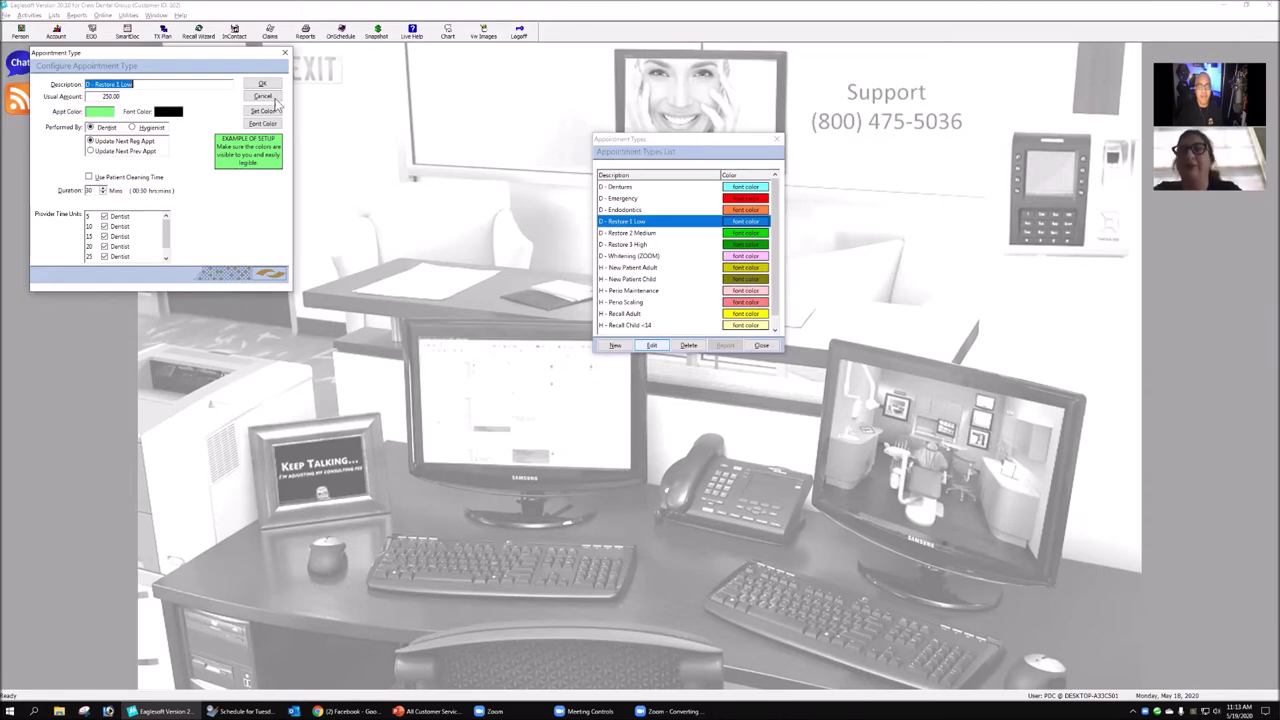
key("Escape")
left_click(640, 244)
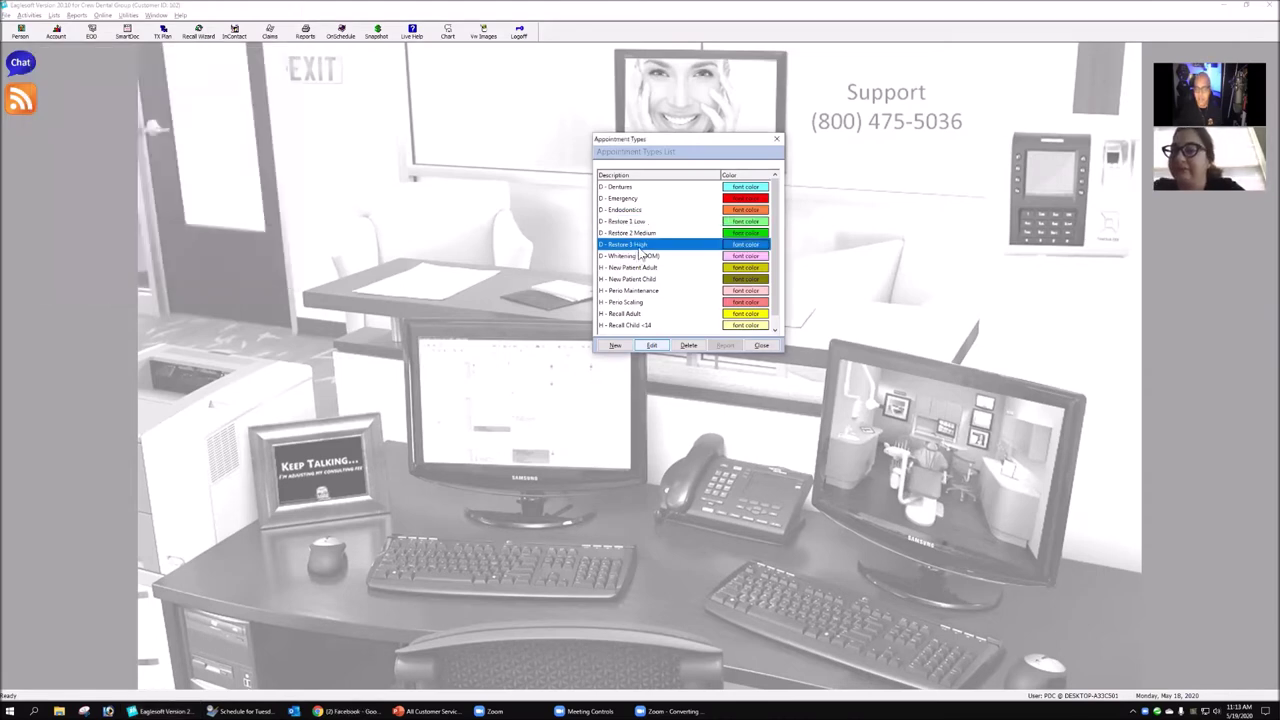
- Review and save the Restore 3 High type settings, then show the appointment's type choices
left_click(653, 344)
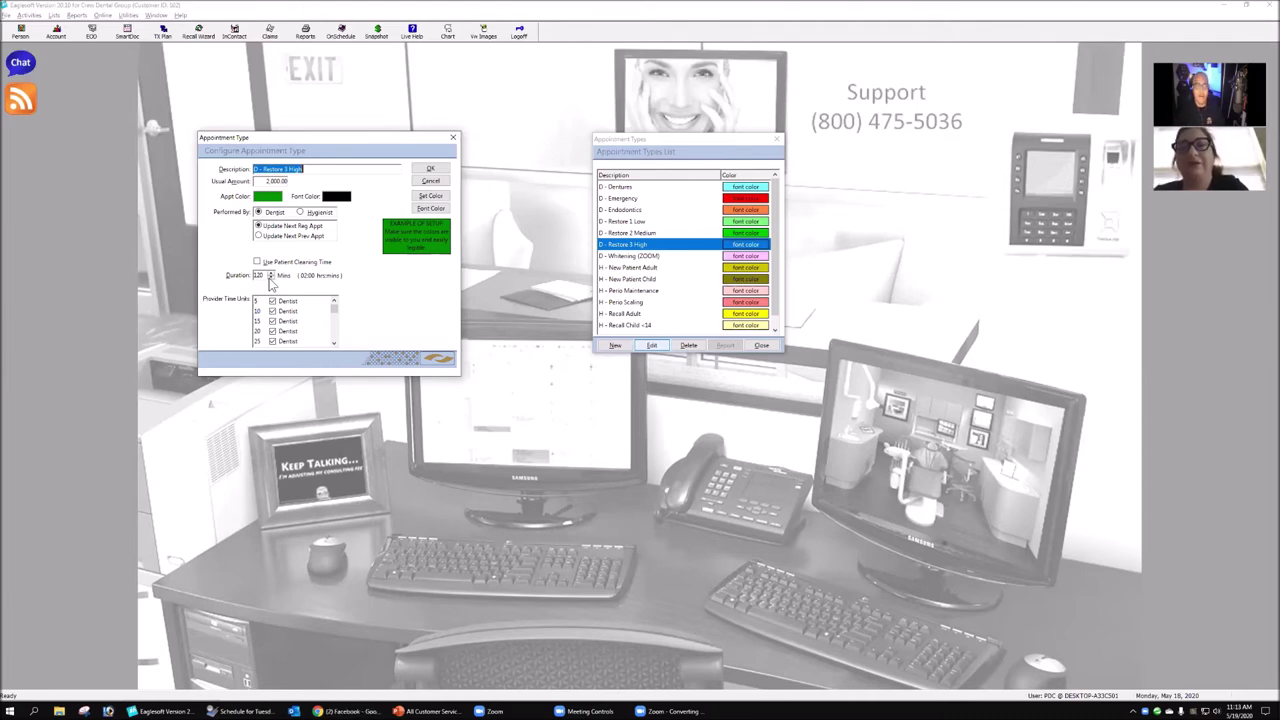
left_click(437, 170)
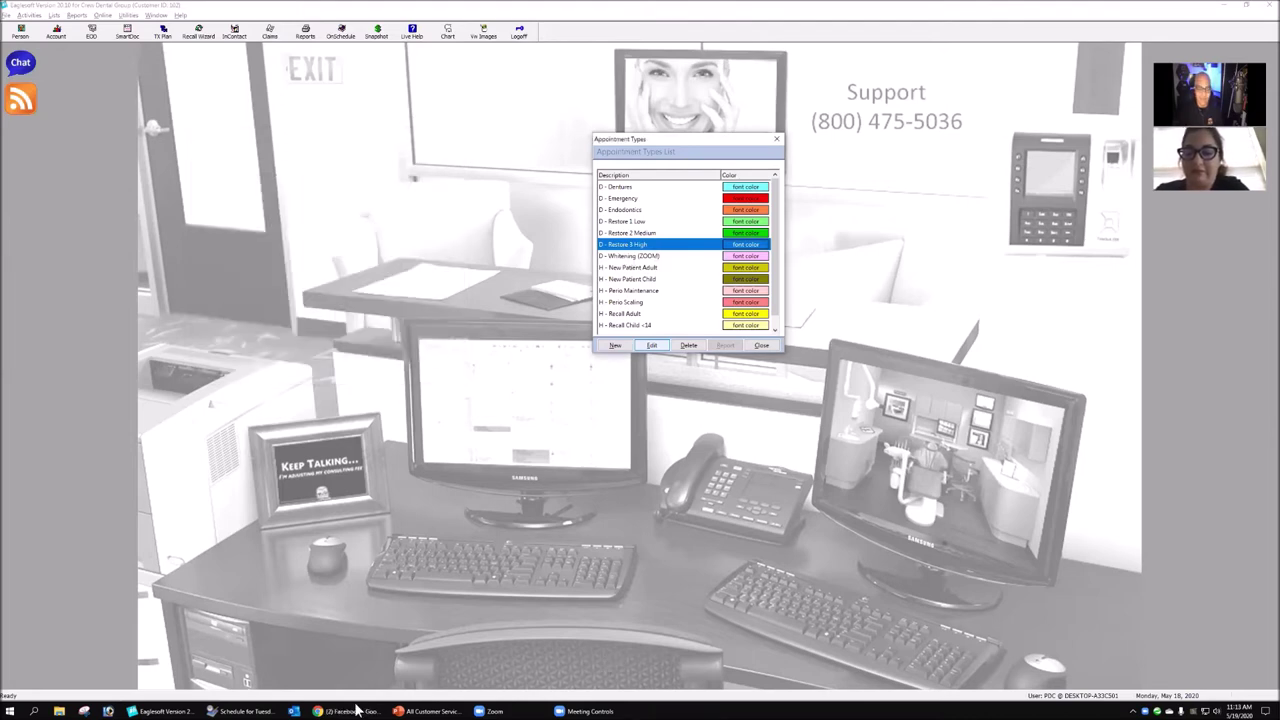
mouse_move(300, 711)
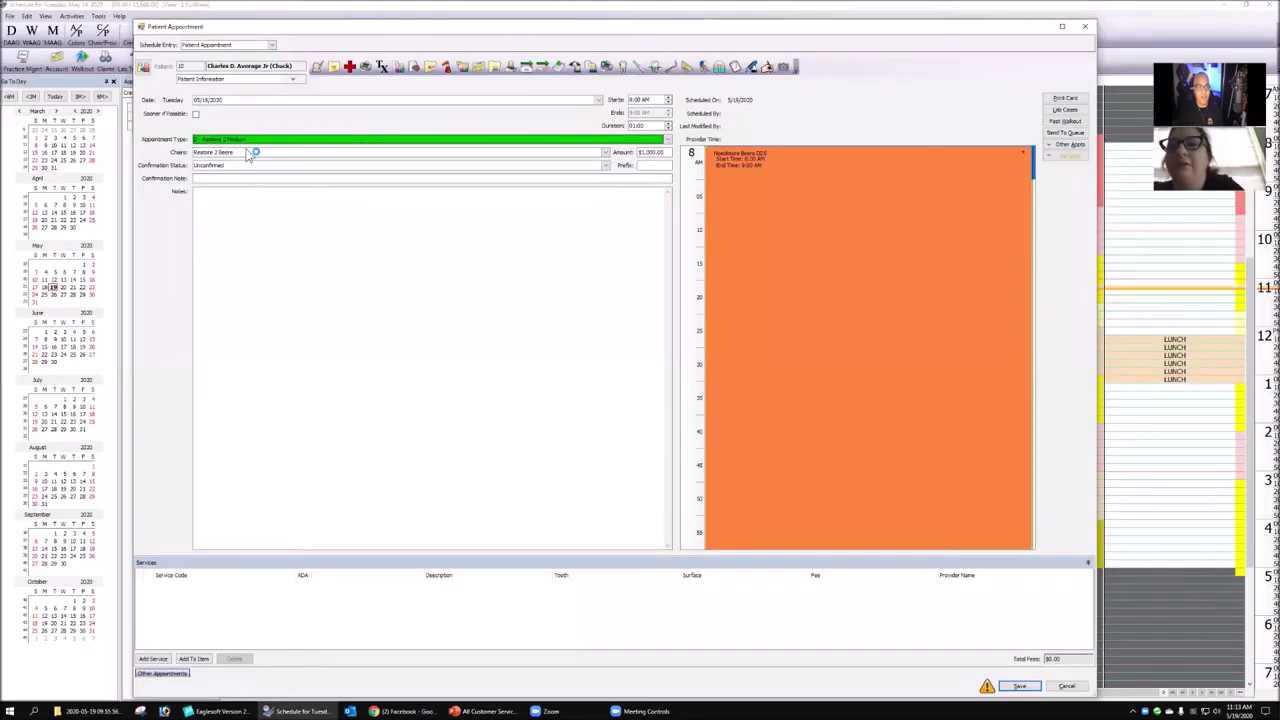
left_click(242, 140)
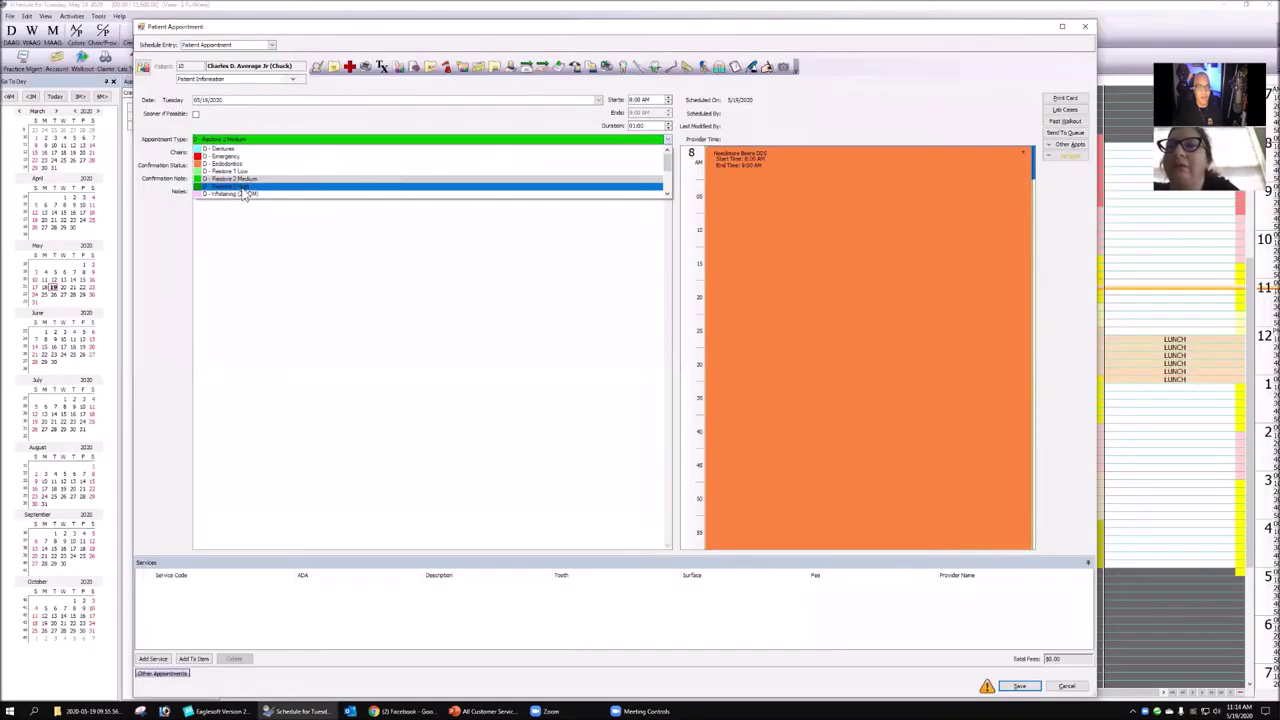
- Make the appointment Restore 3 High and add the D2740 crown service
left_click(242, 187)
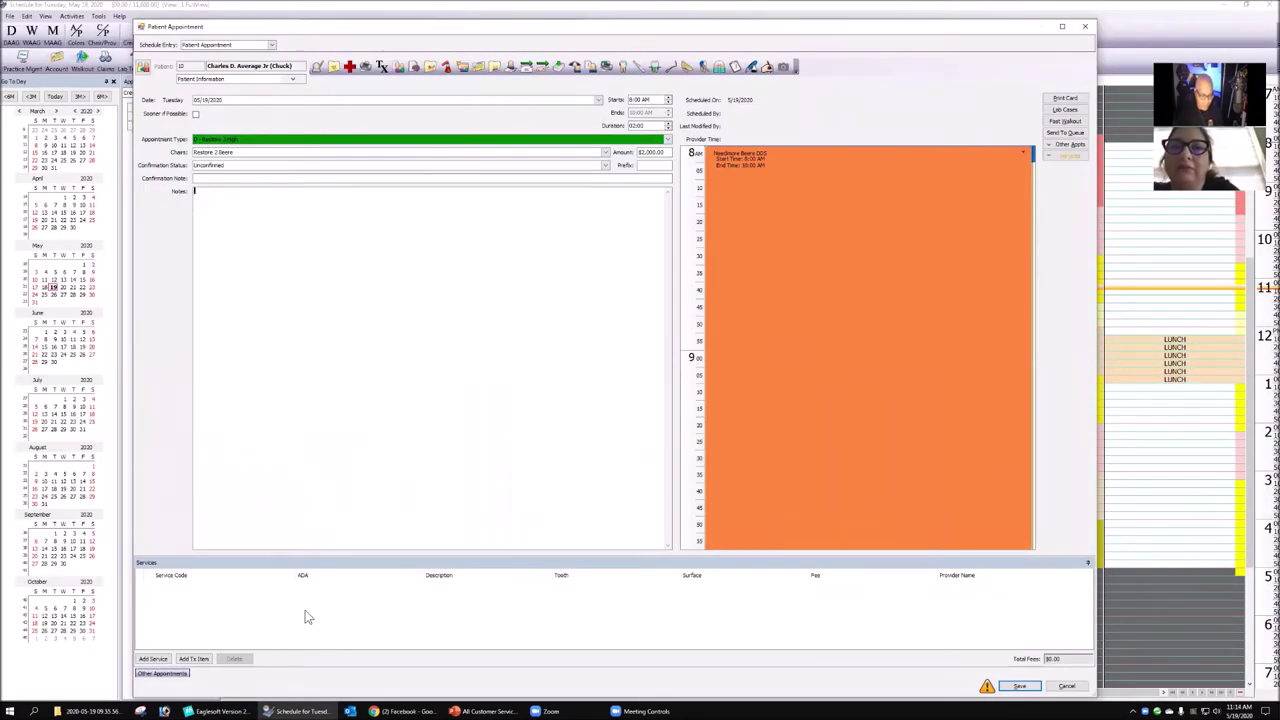
left_click(153, 658)
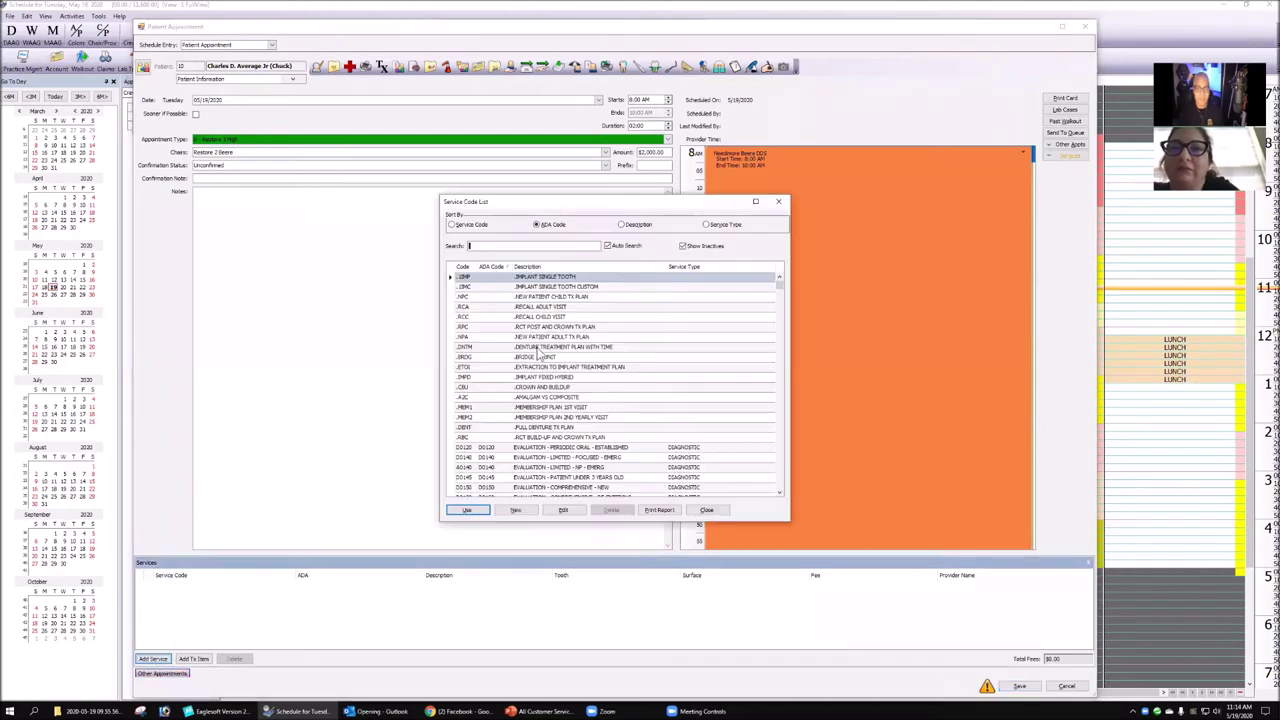
type("d2740")
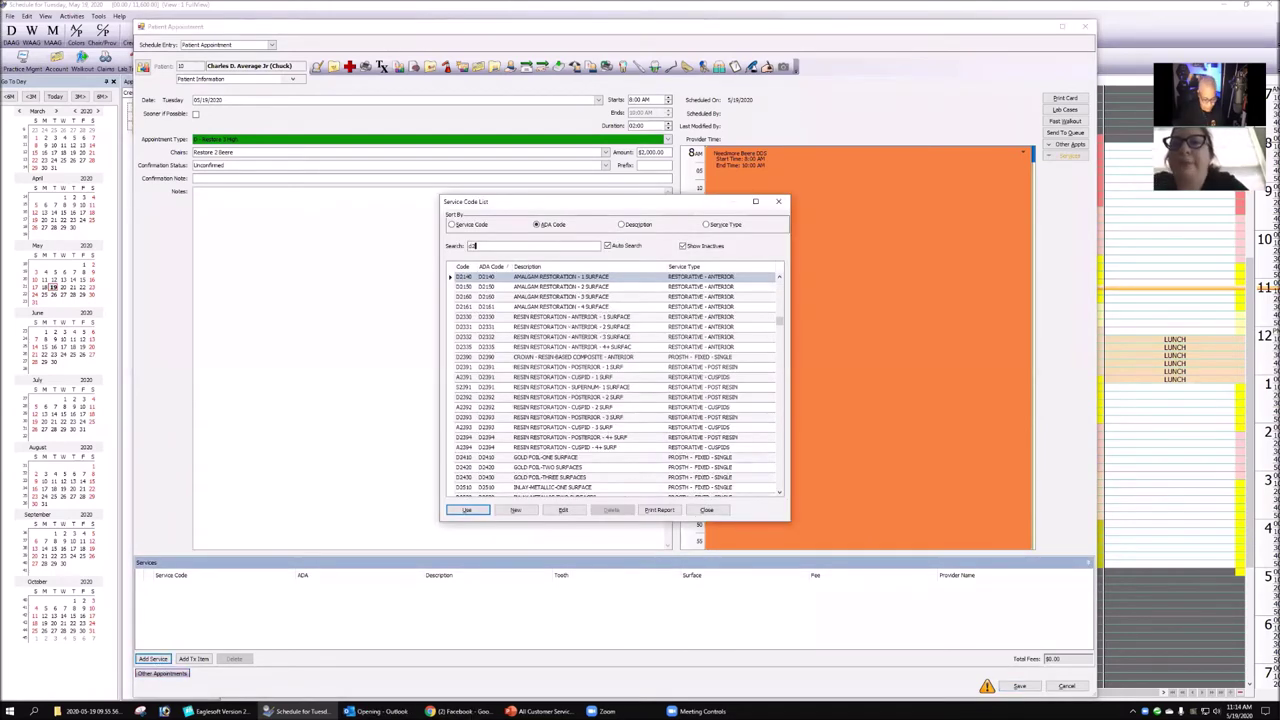
left_click(466, 510)
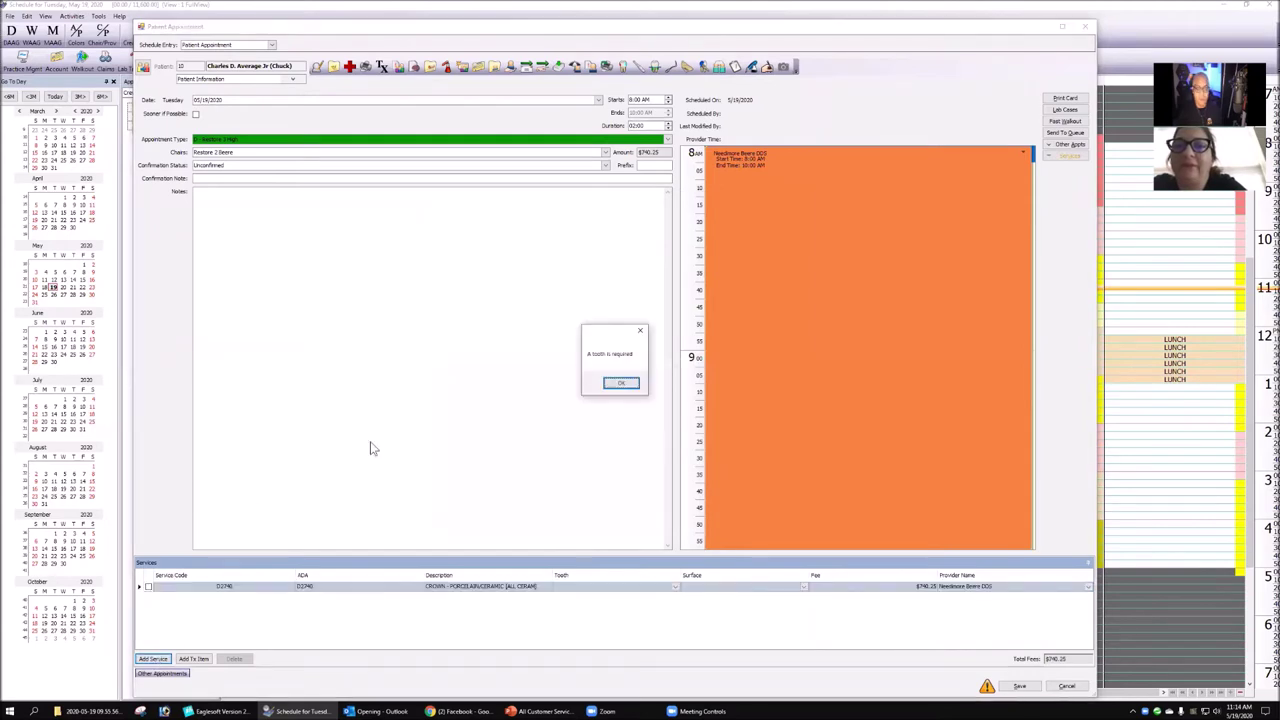
left_click(630, 382)
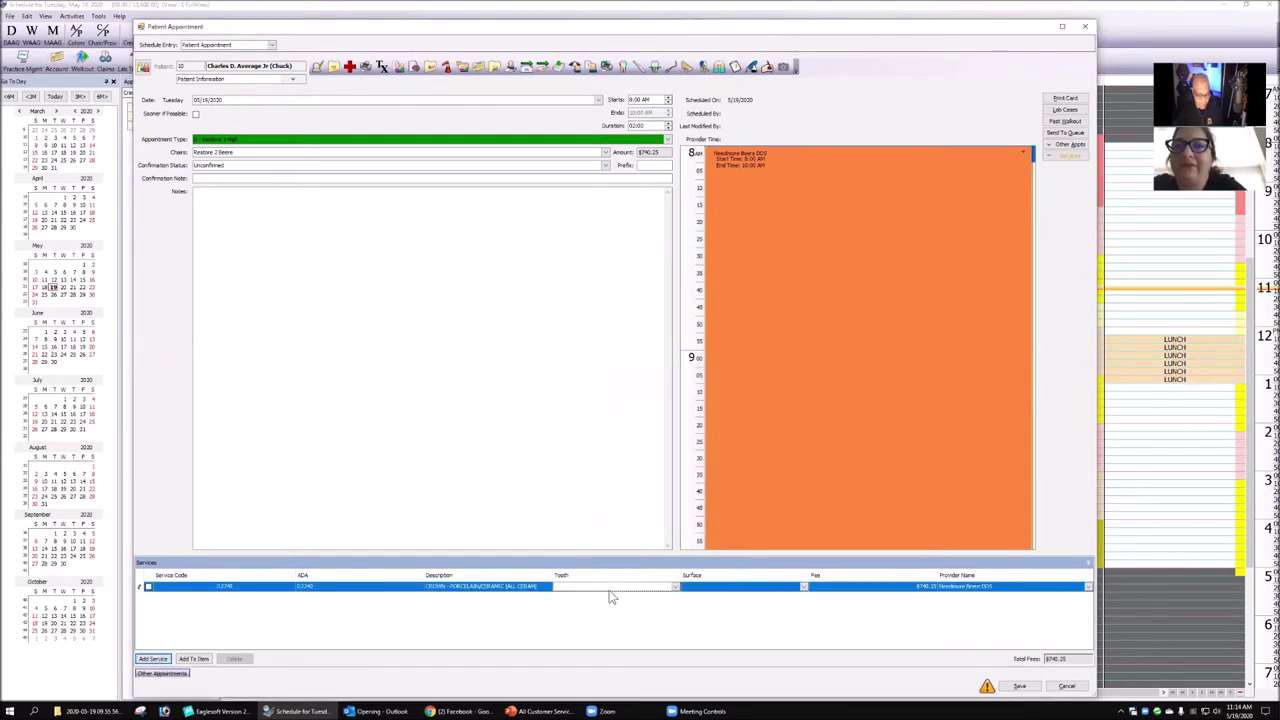
- Add the D2950 core buildup service with its tooth number
left_click(152, 660)
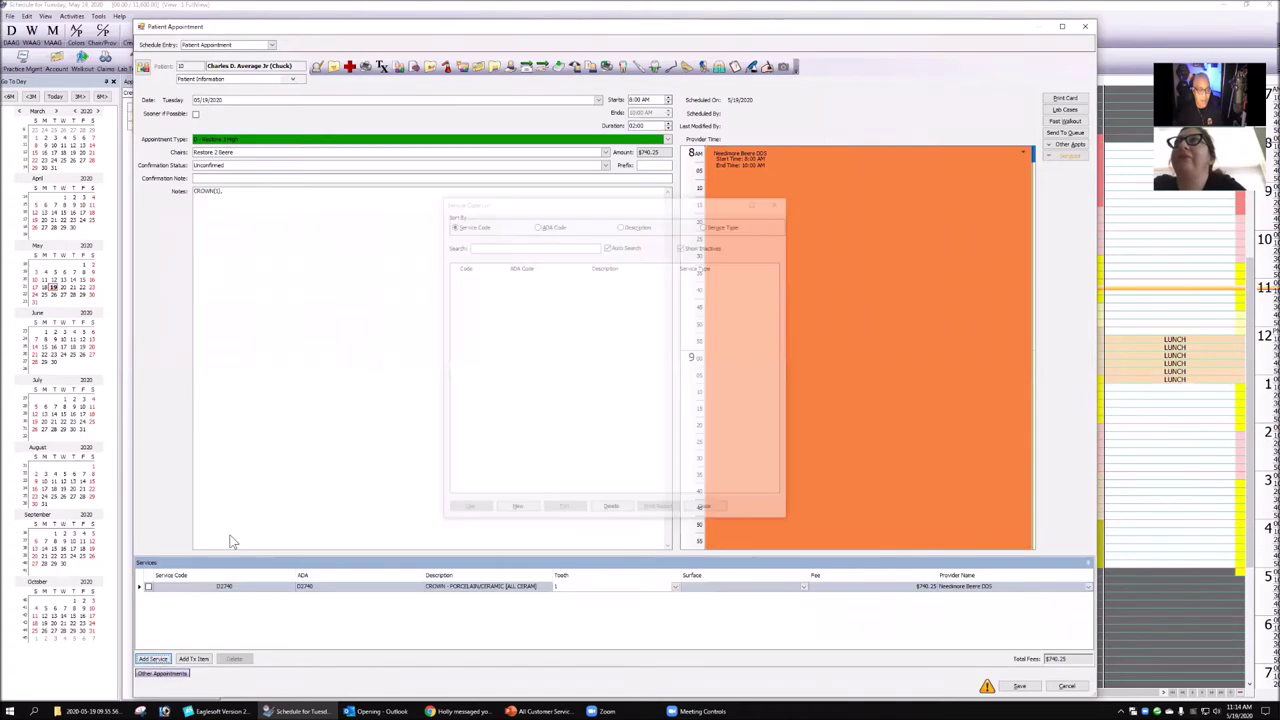
type("d2950")
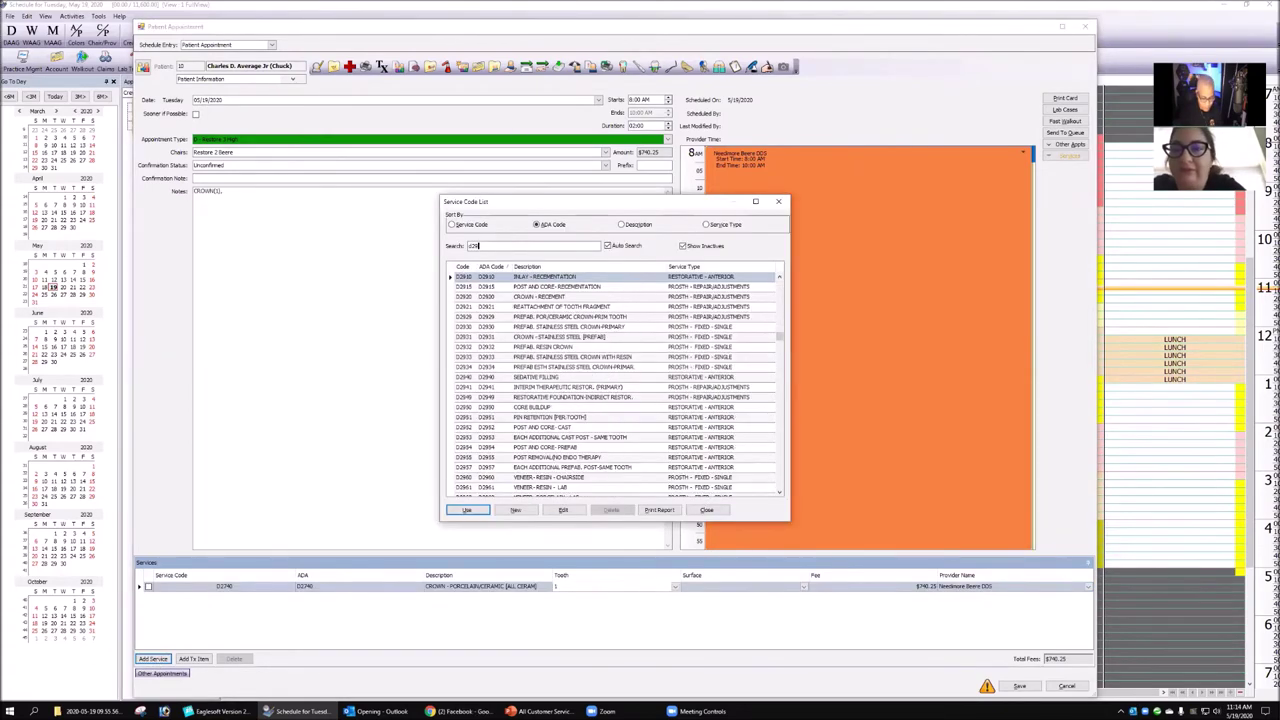
left_click(481, 511)
left_click(571, 598)
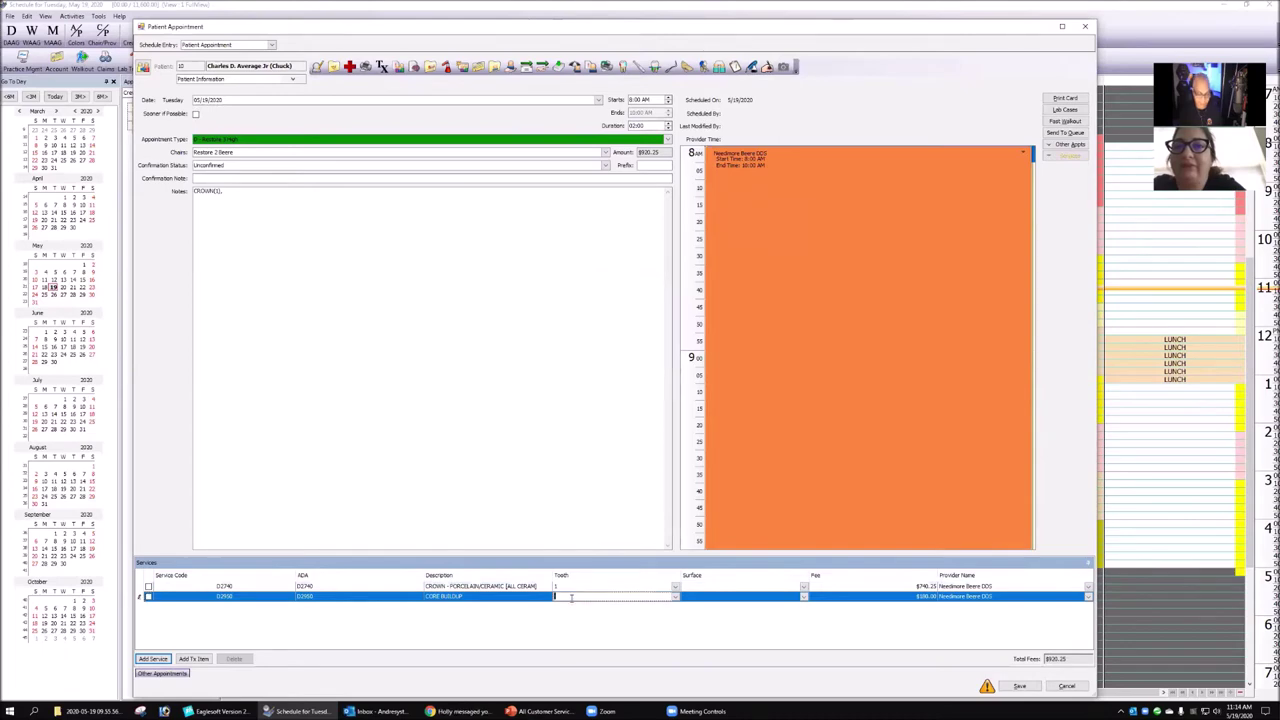
type("1")
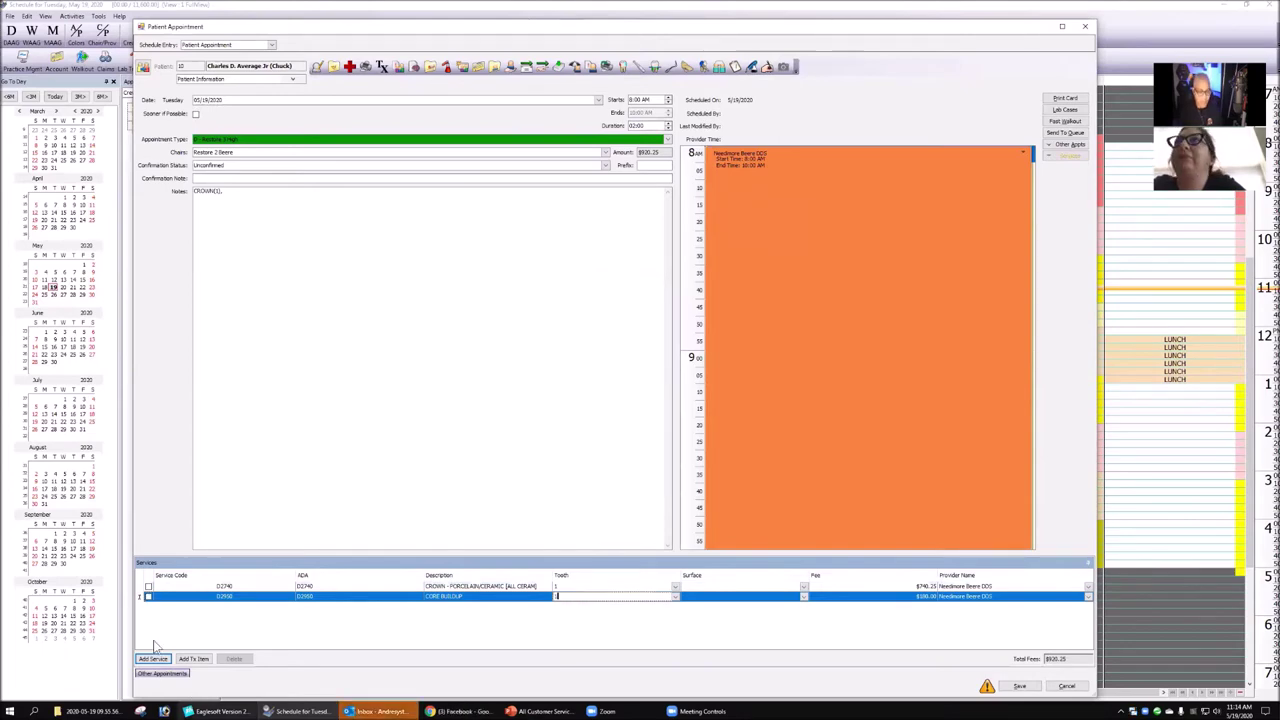
- Add the D2392 two-surface posterior resin with tooth and surface DO, and save the appointment
left_click(157, 658)
type("d239")
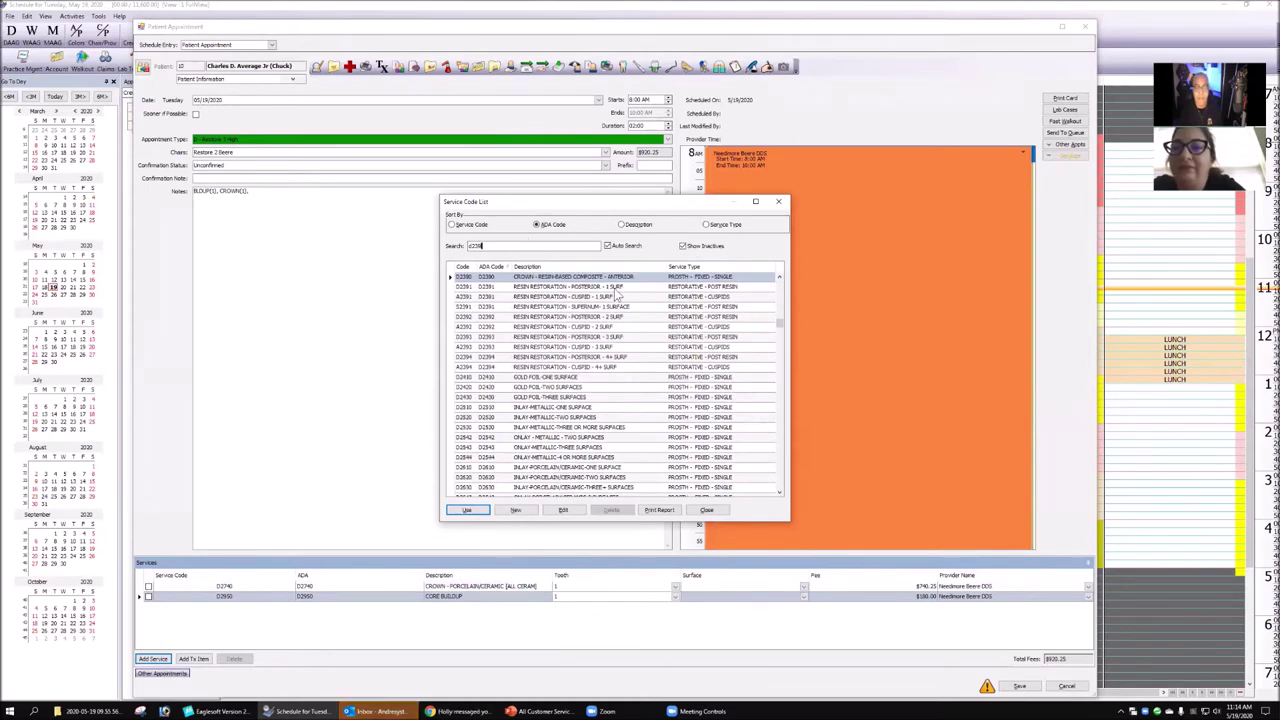
left_click(617, 288)
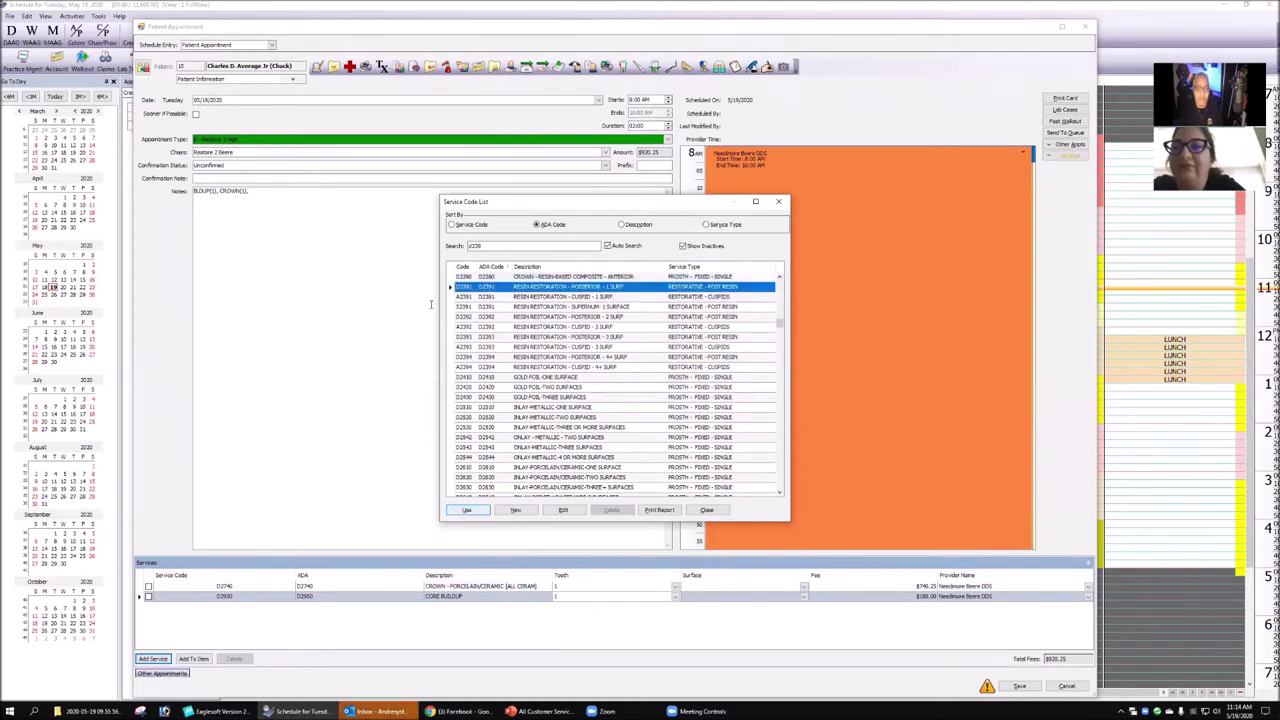
left_click(467, 511)
left_click(580, 607)
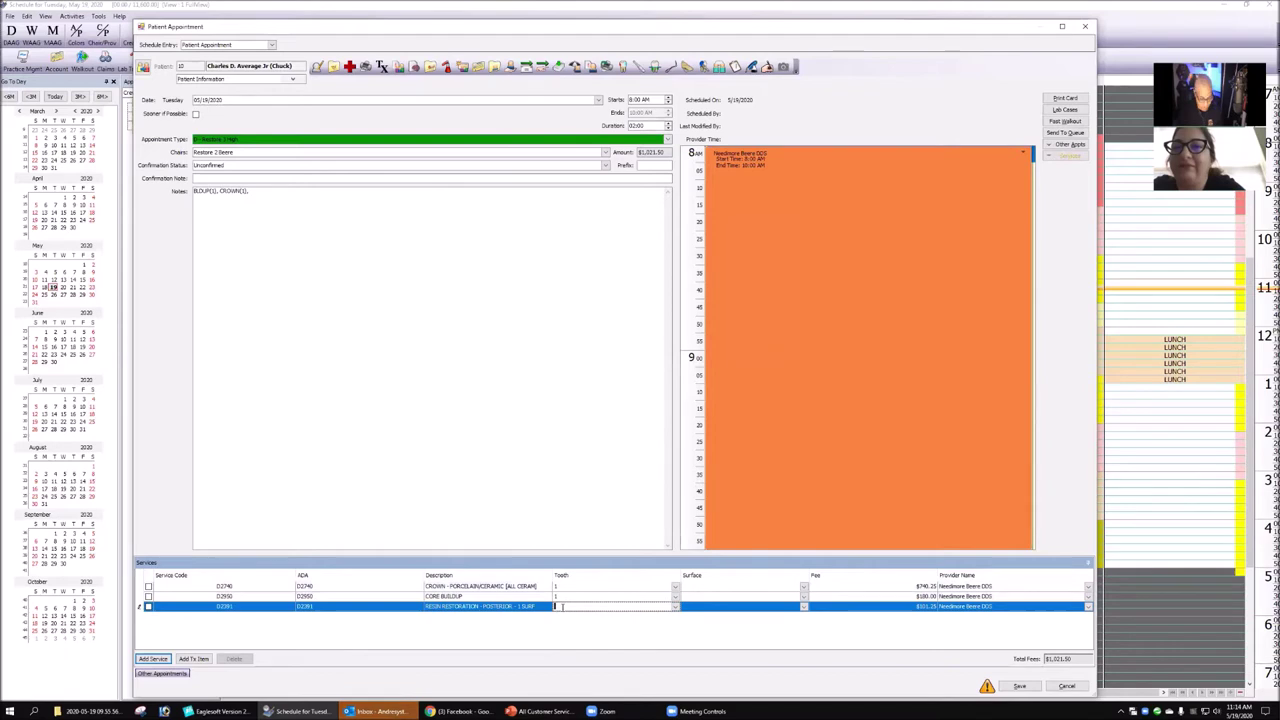
type("1")
key("Tab")
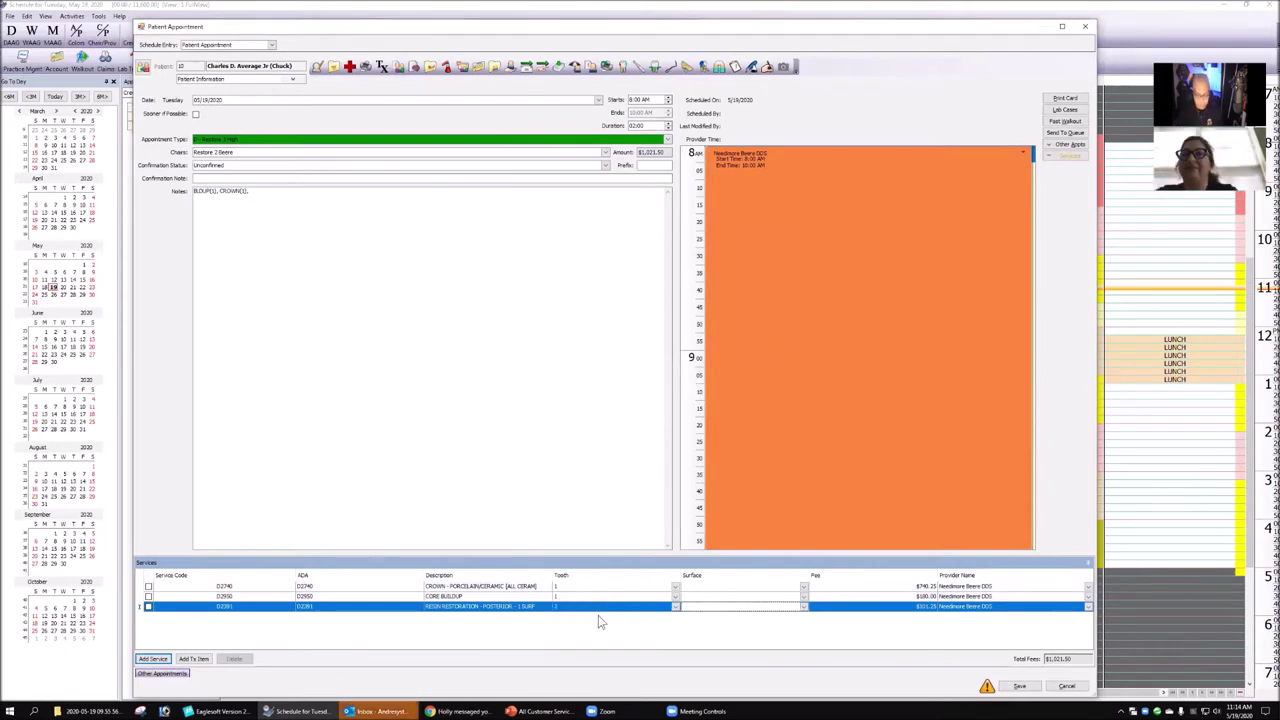
type("DO")
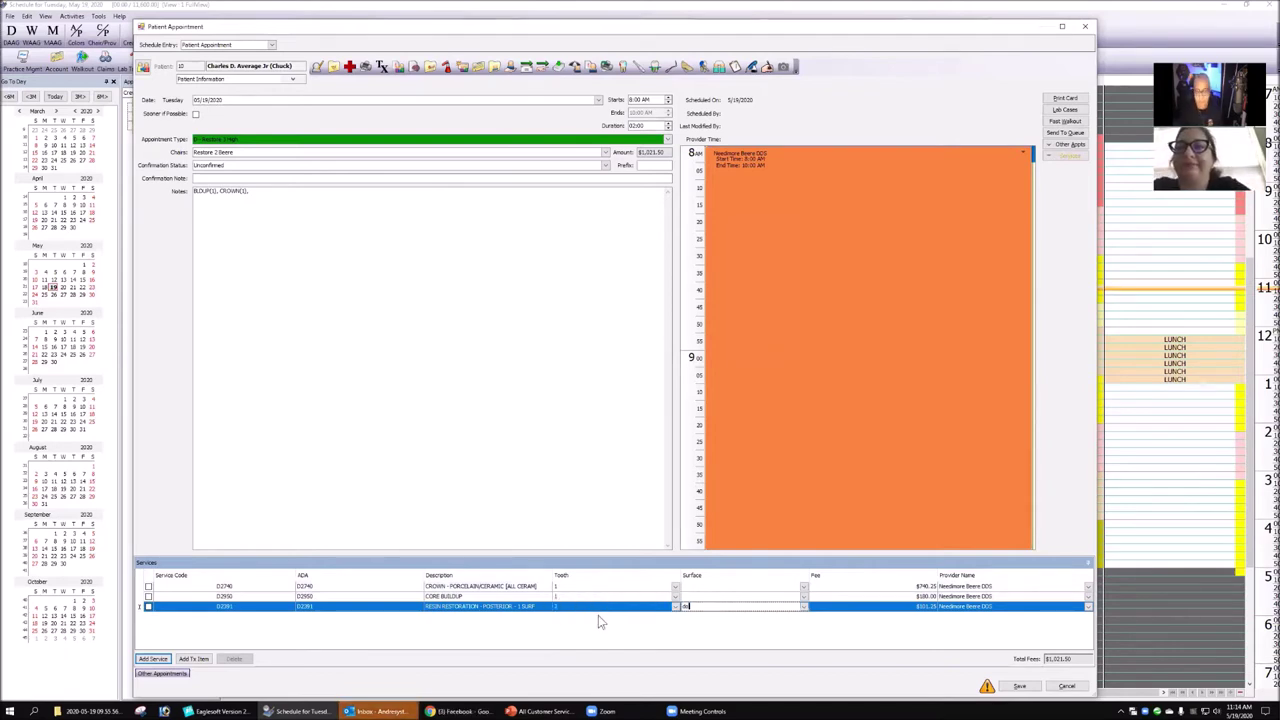
key("Tab")
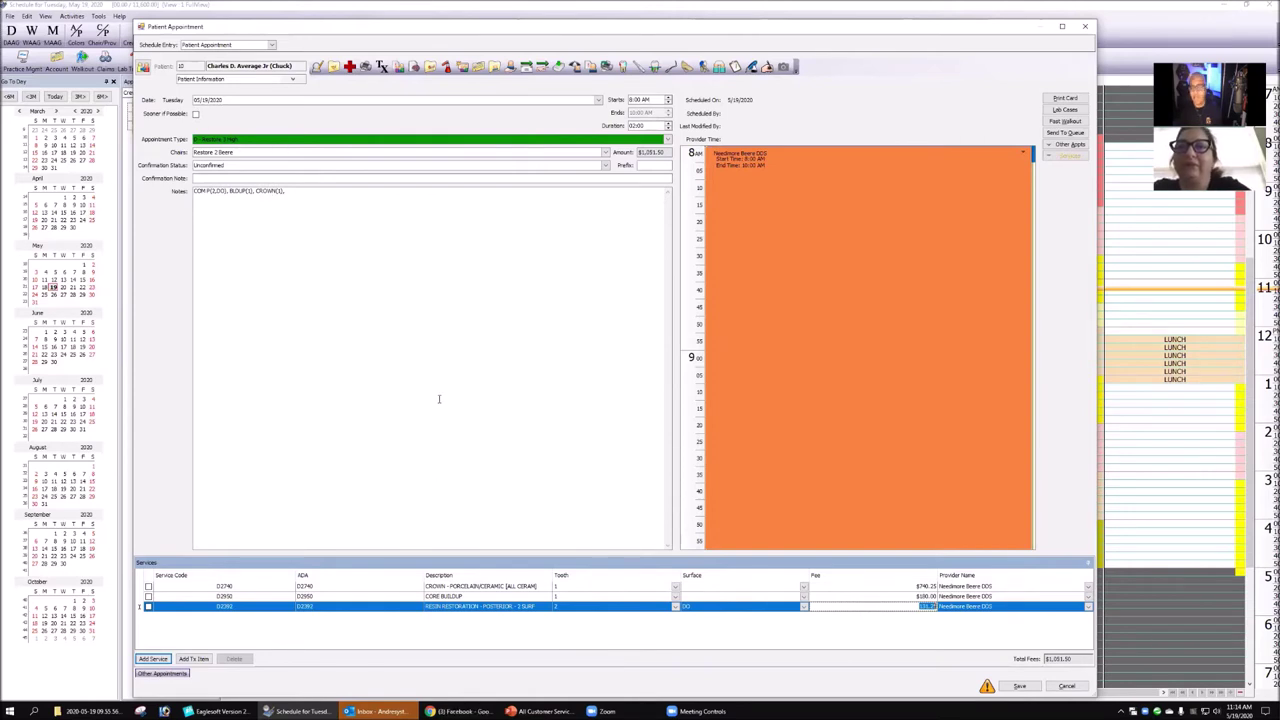
left_click(1030, 689)
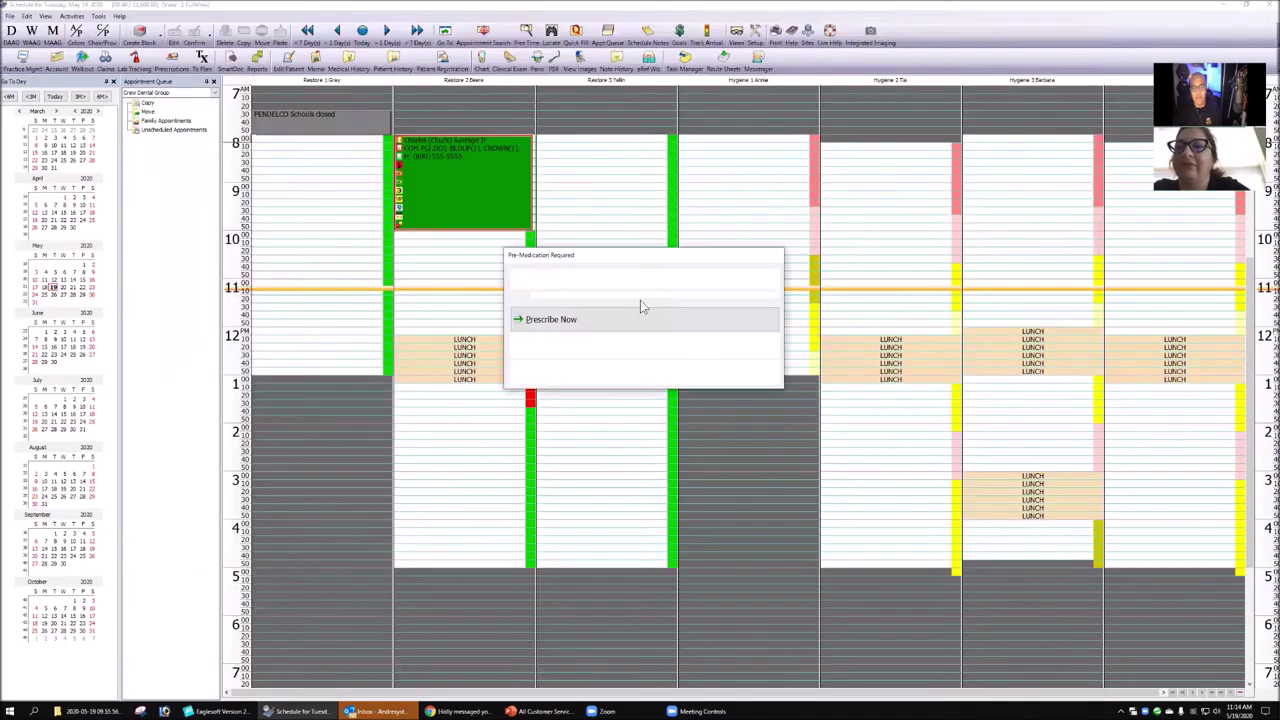
- Skip the pre-medication prescription, then bring the main Eaglesoft window forward
left_click(565, 376)
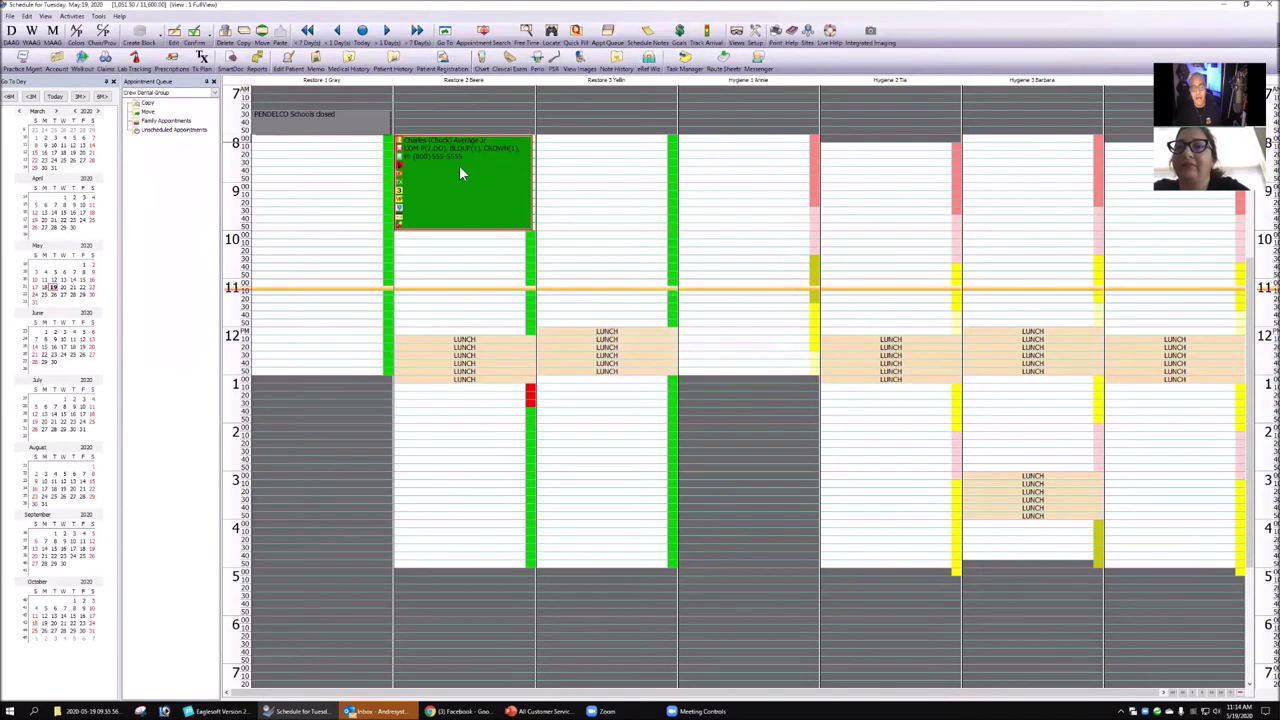
mouse_move(425, 158)
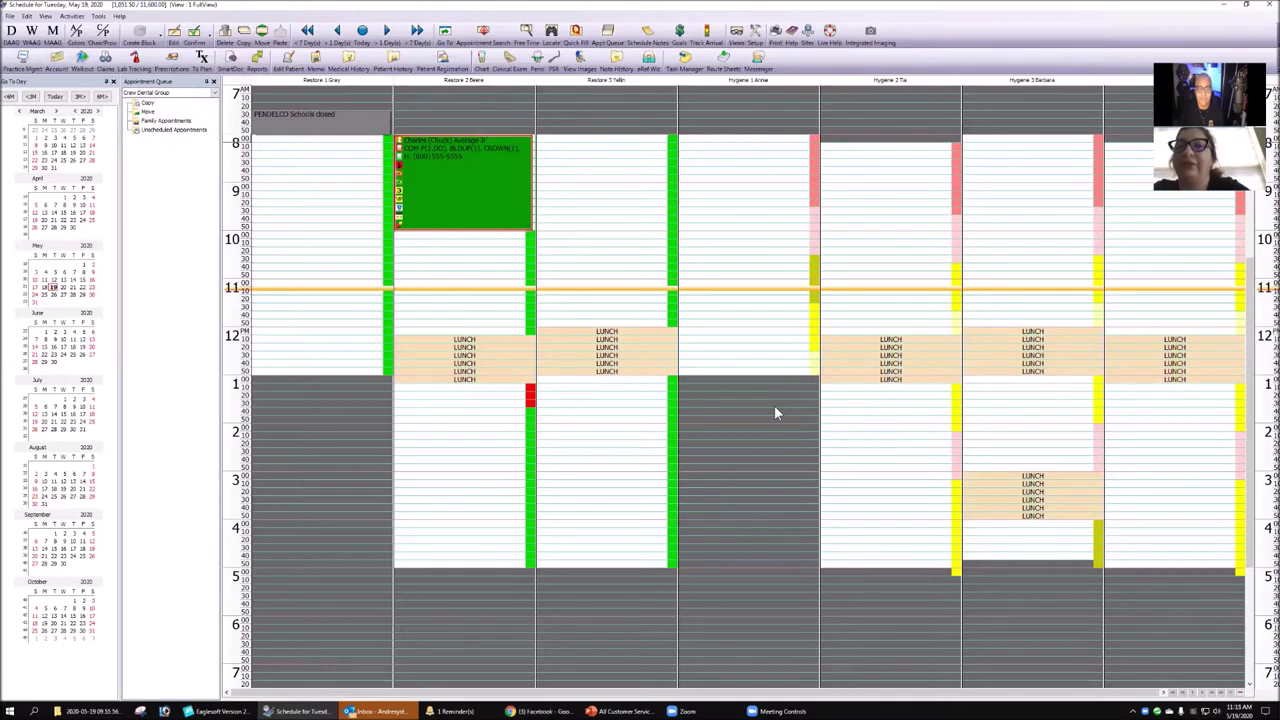
left_click(236, 712)
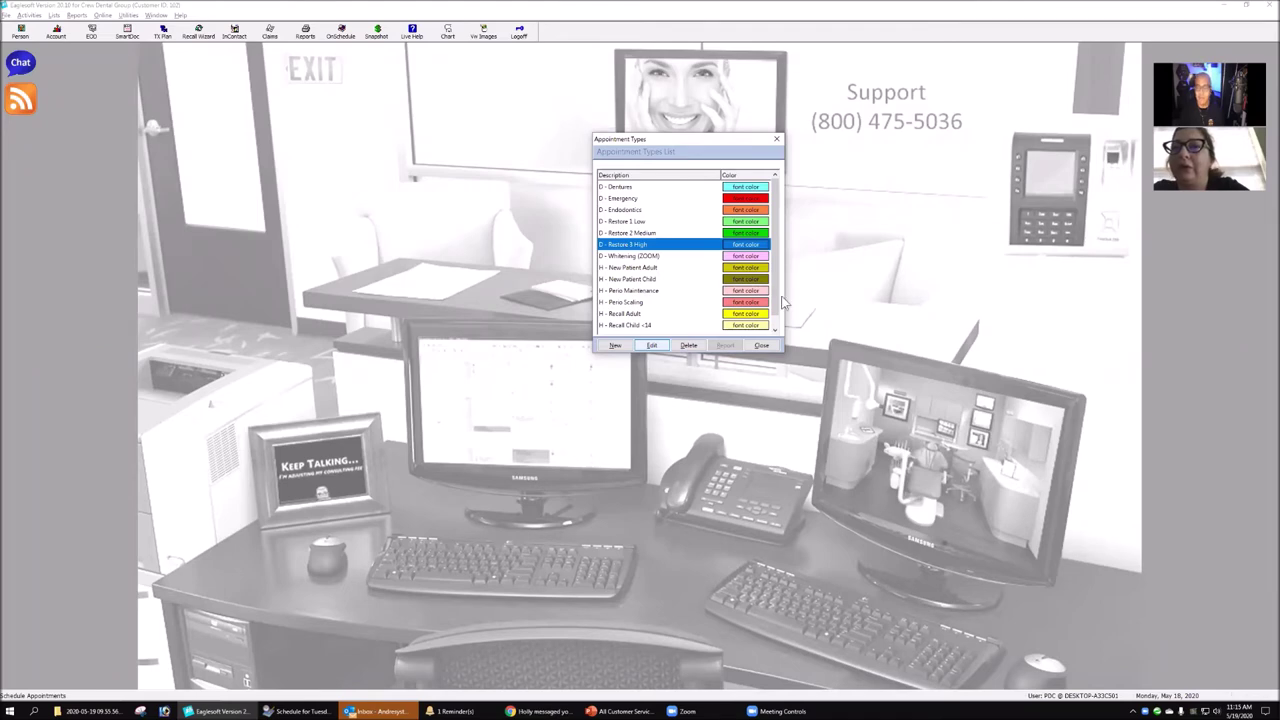
left_click_drag(772, 210, 776, 286)
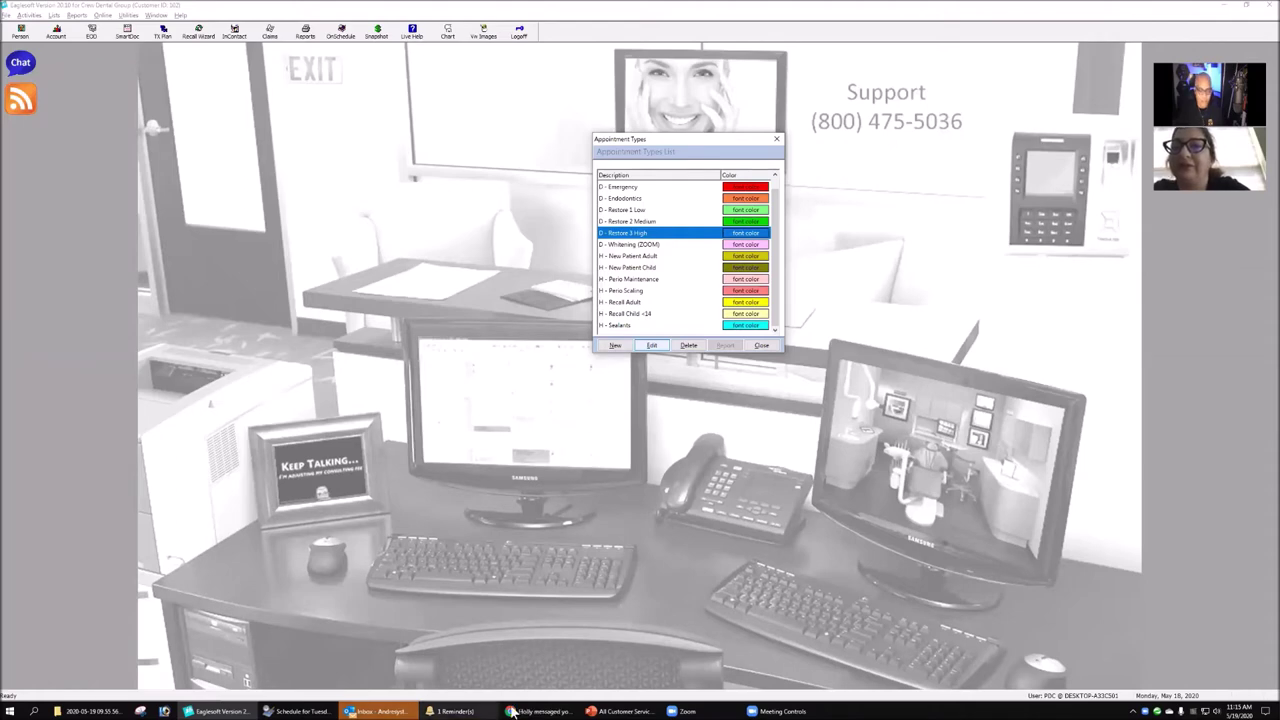
left_click(300, 711)
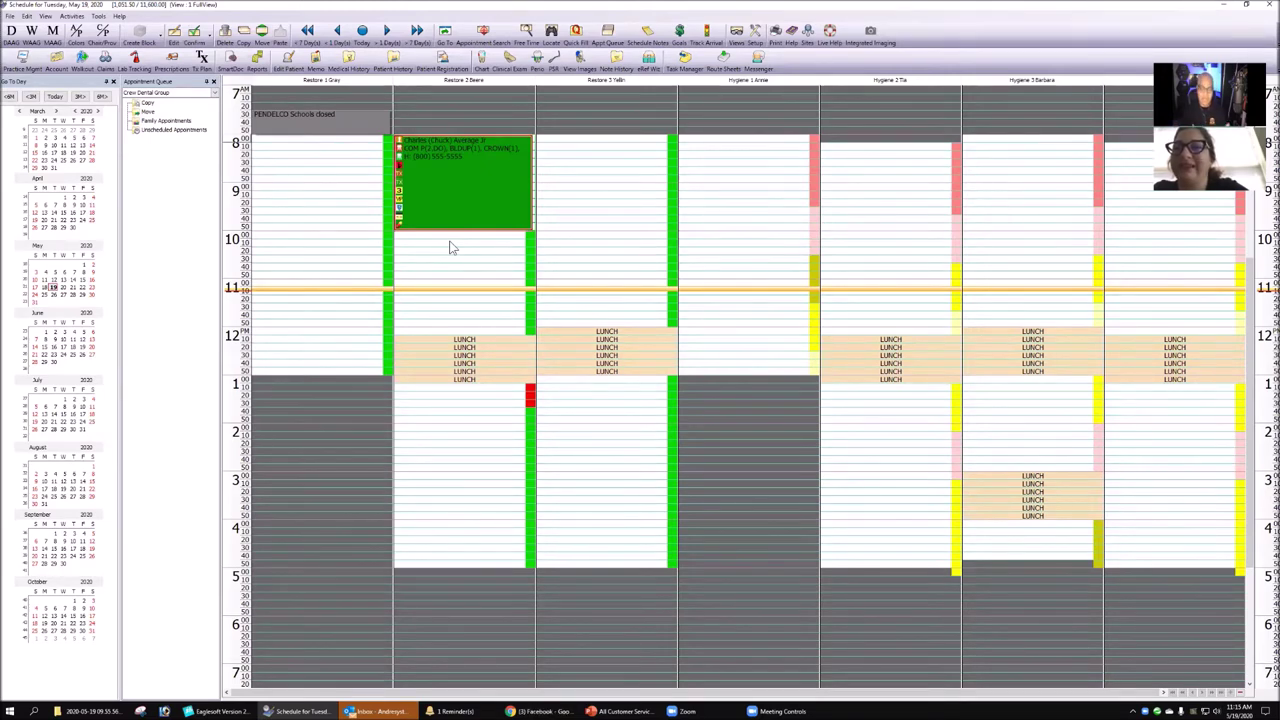
- Change the 8:00 appointment to Endodontics and save it, then select the 9:00 Restore 3 slot
double_click(491, 184)
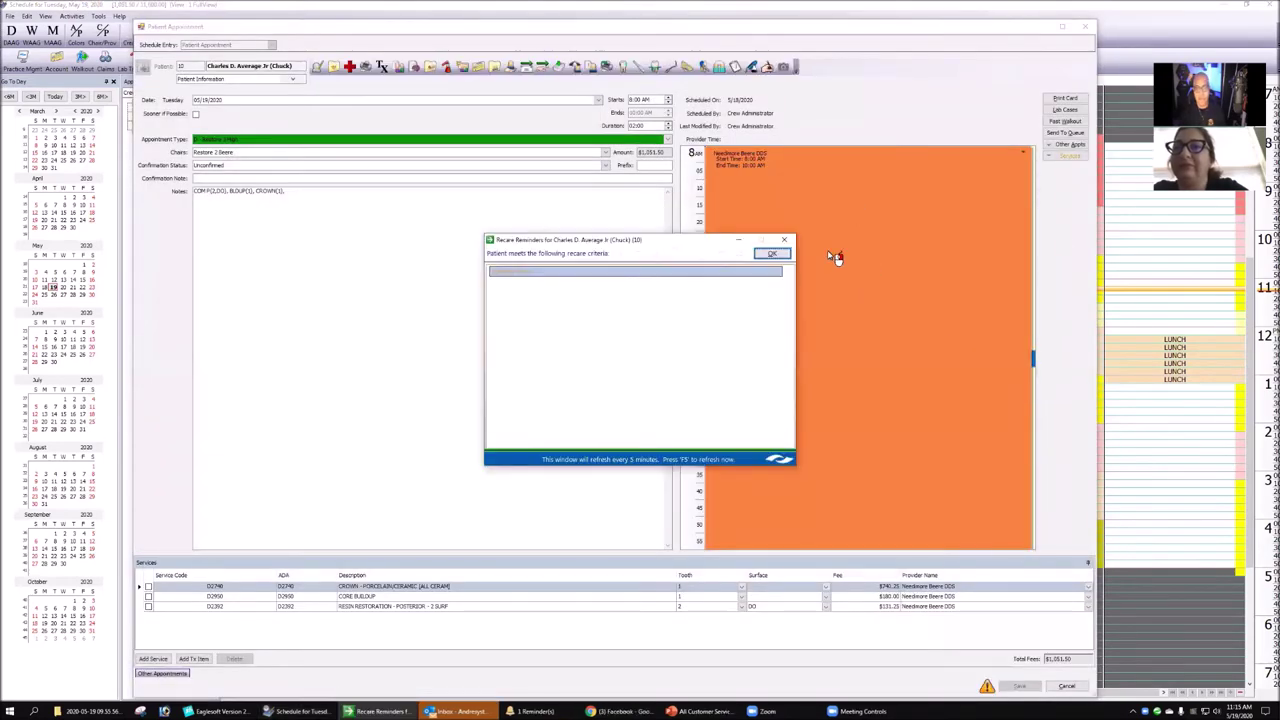
key("Return")
left_click(508, 139)
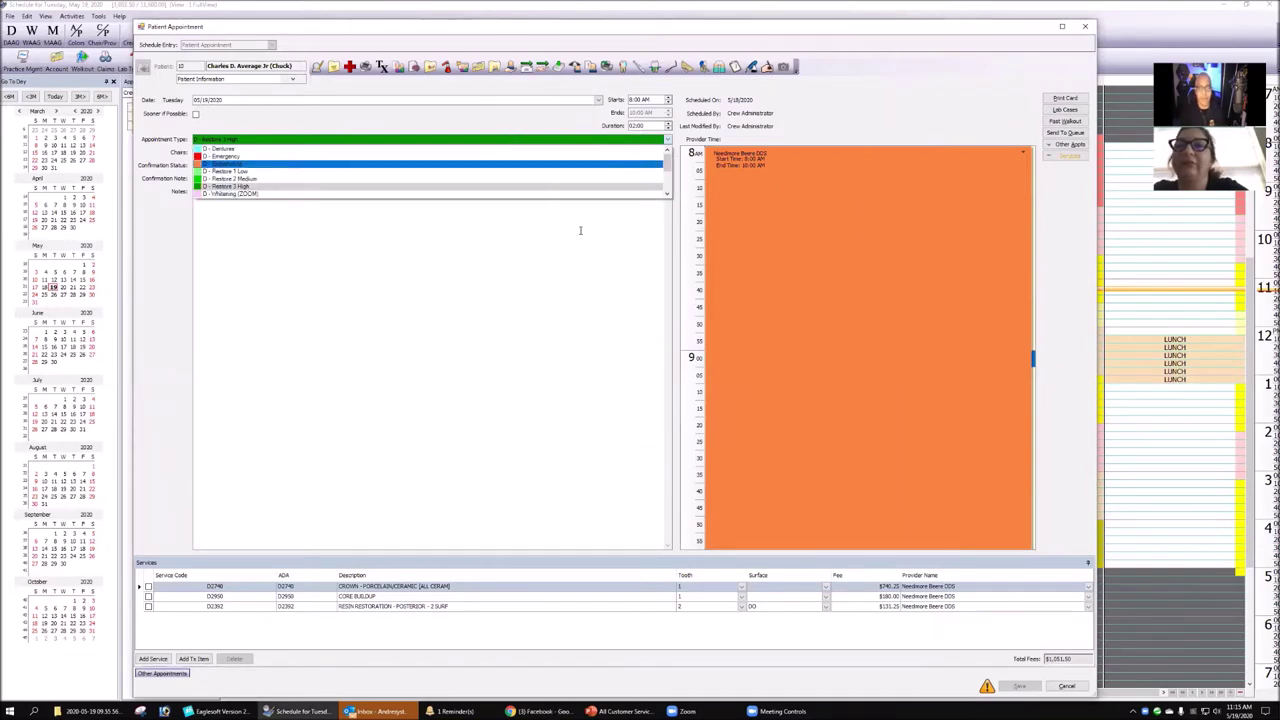
left_click(265, 164)
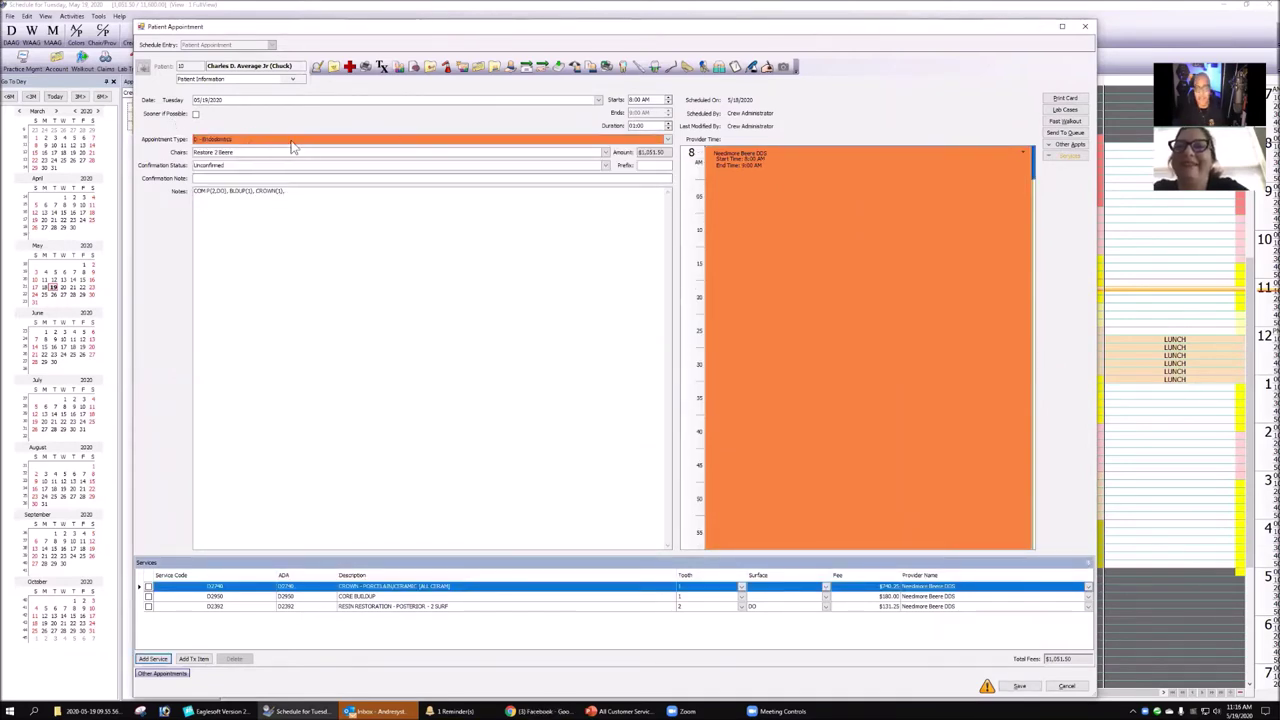
left_click(1024, 686)
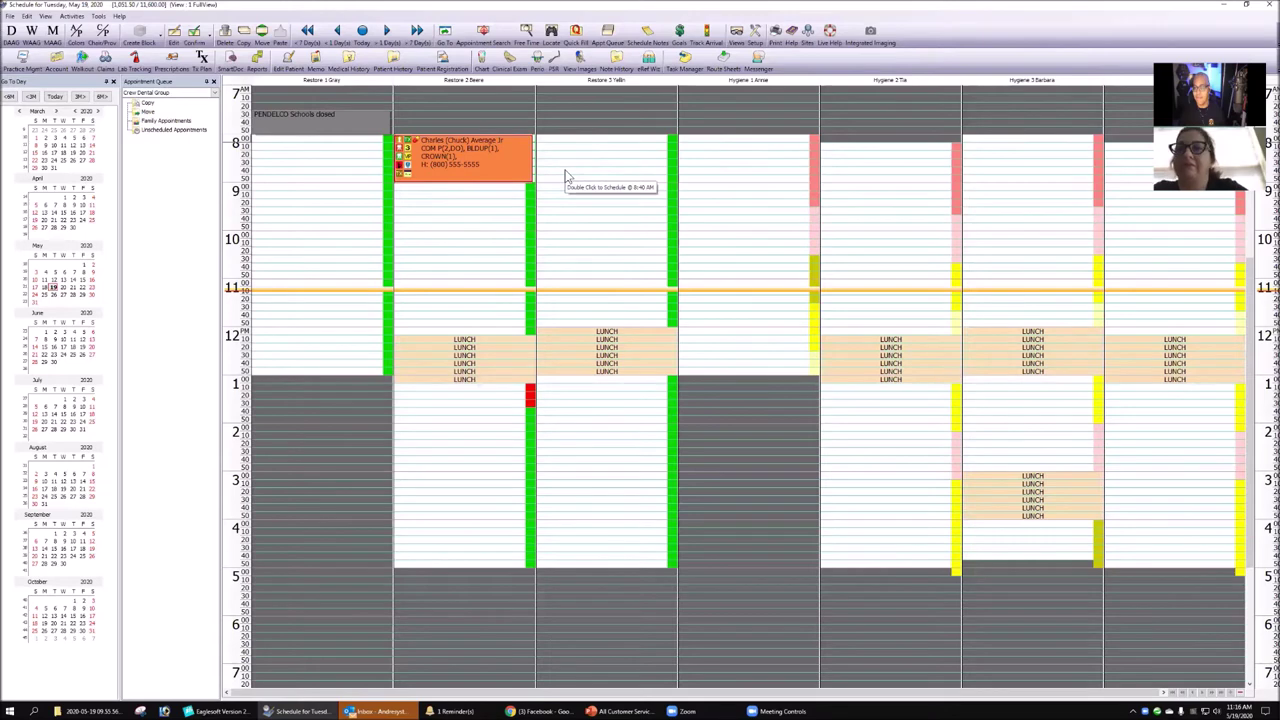
mouse_move(456, 182)
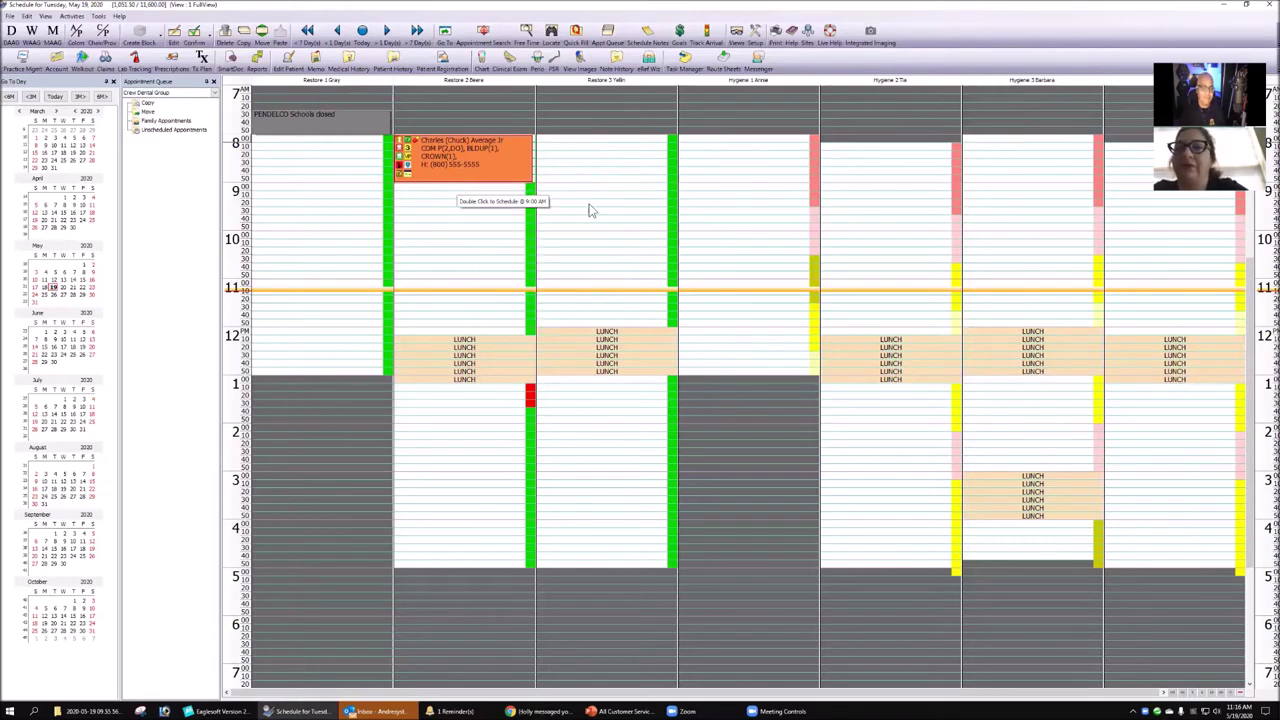
left_click(604, 203)
mouse_move(508, 184)
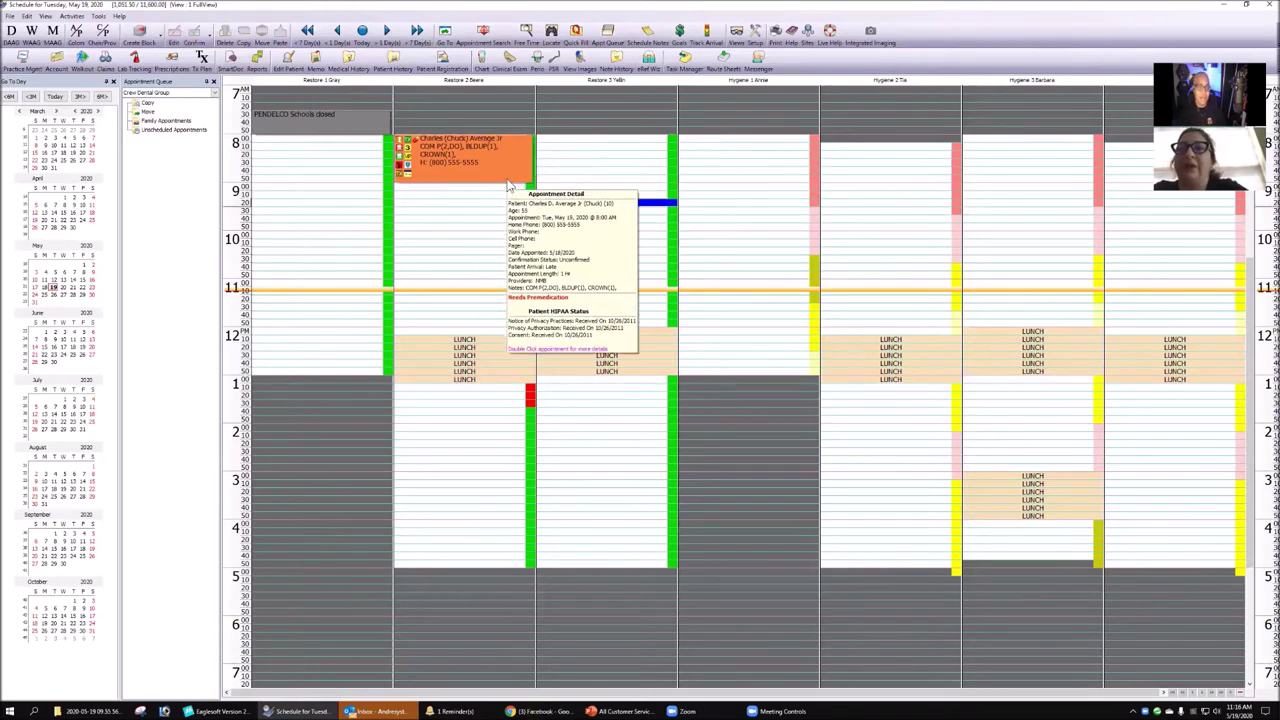
left_click(82, 138)
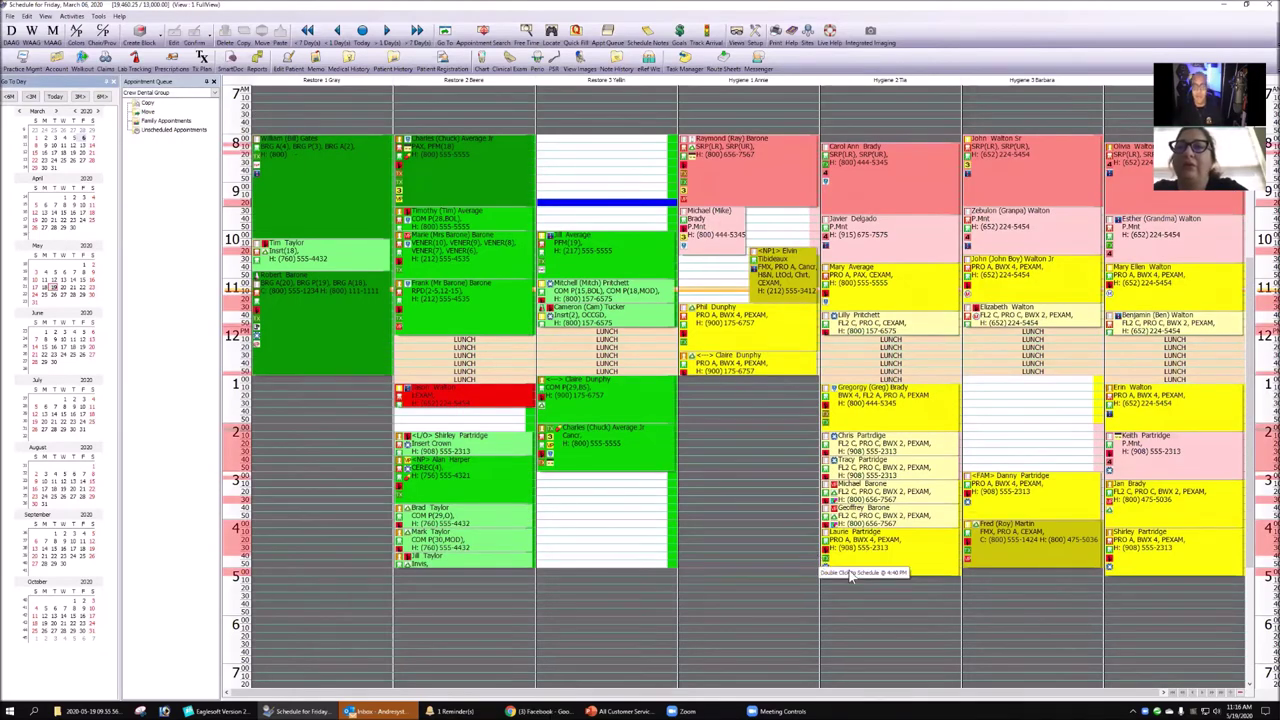
left_click(740, 32)
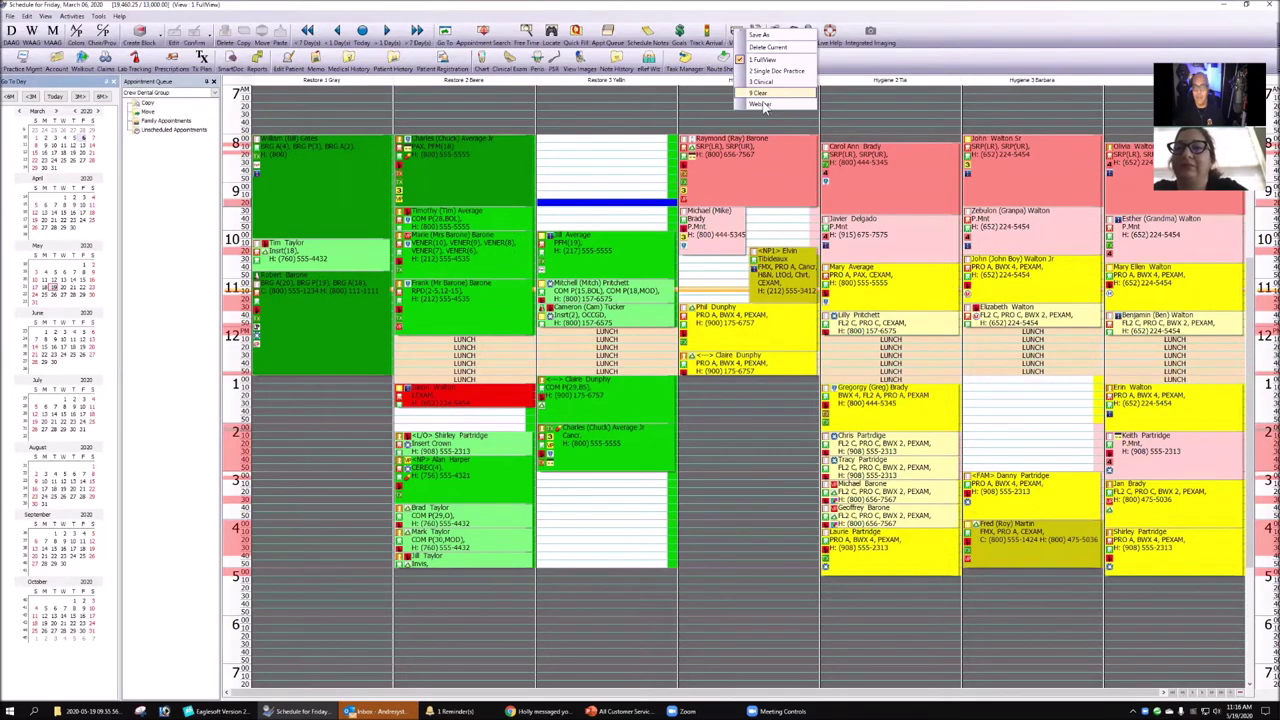
left_click(760, 92)
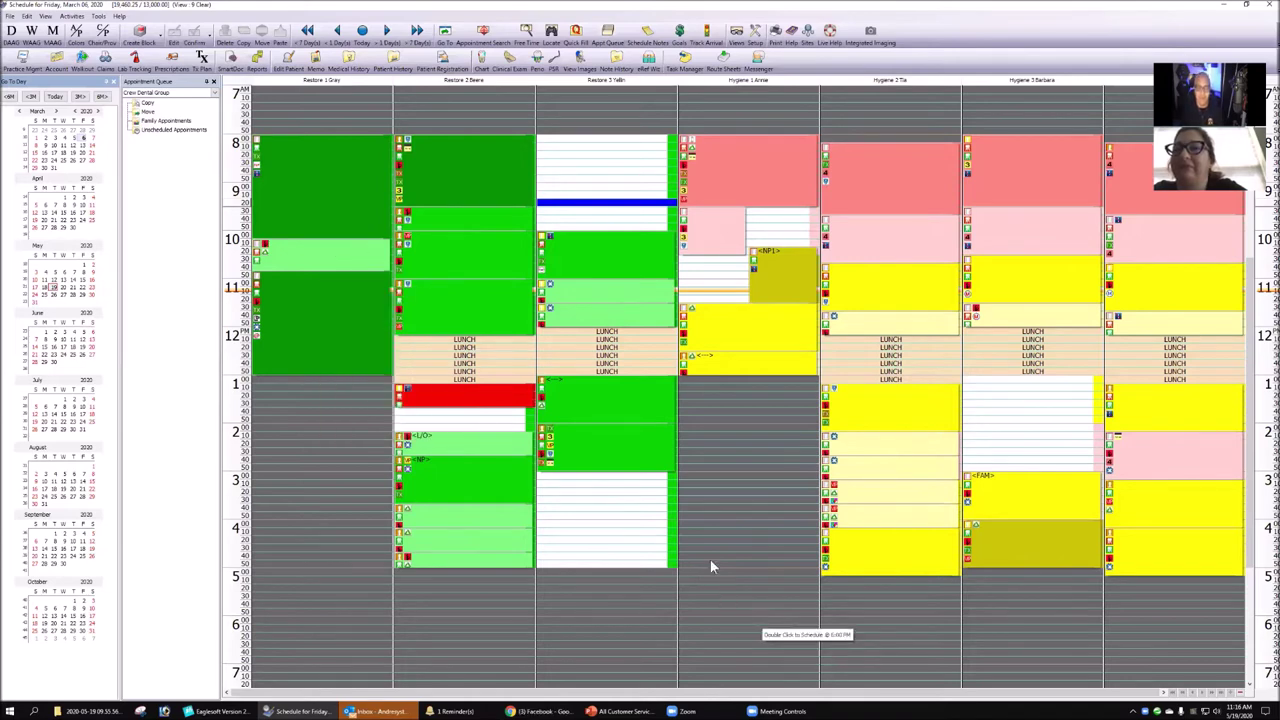
mouse_move(447, 397)
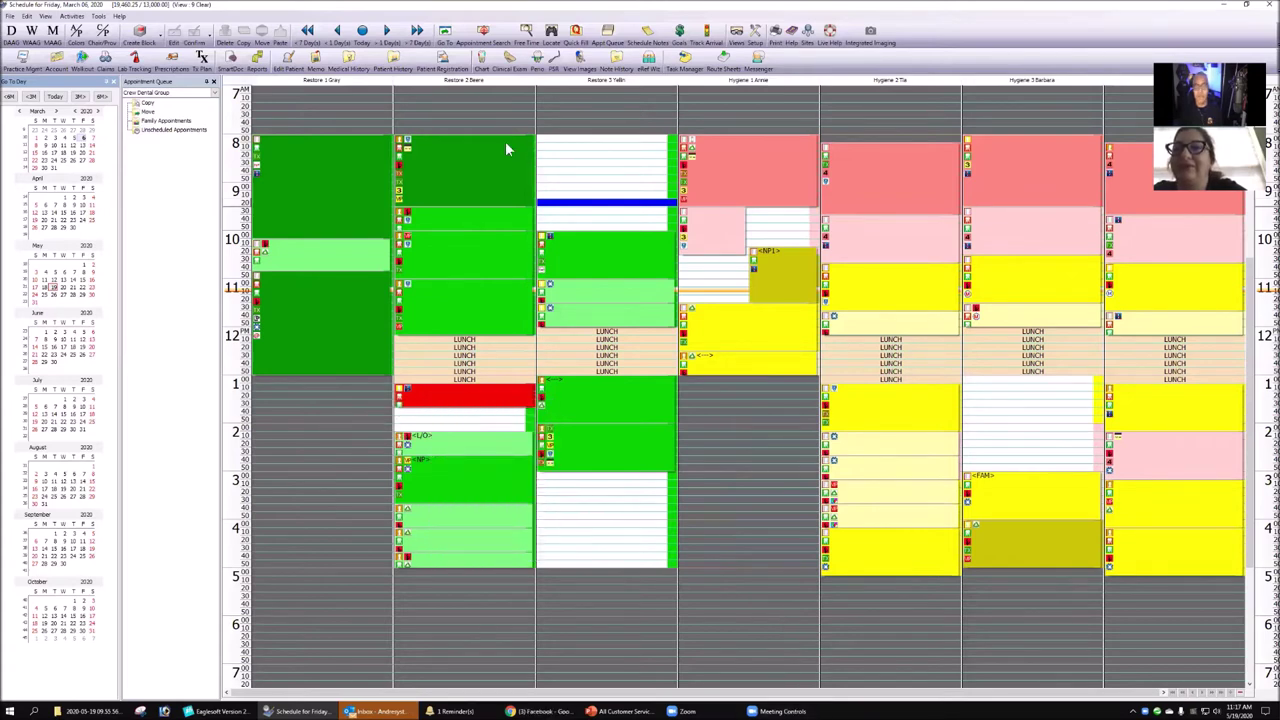
mouse_move(302, 180)
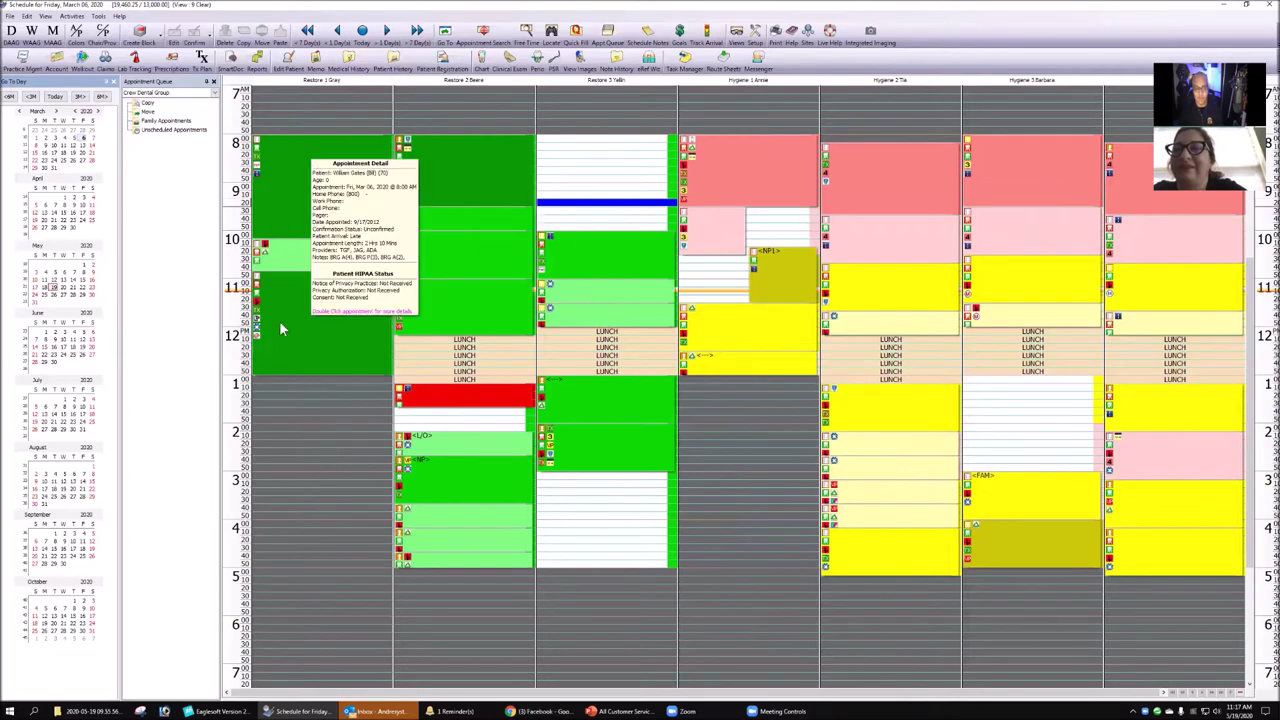
mouse_move(519, 453)
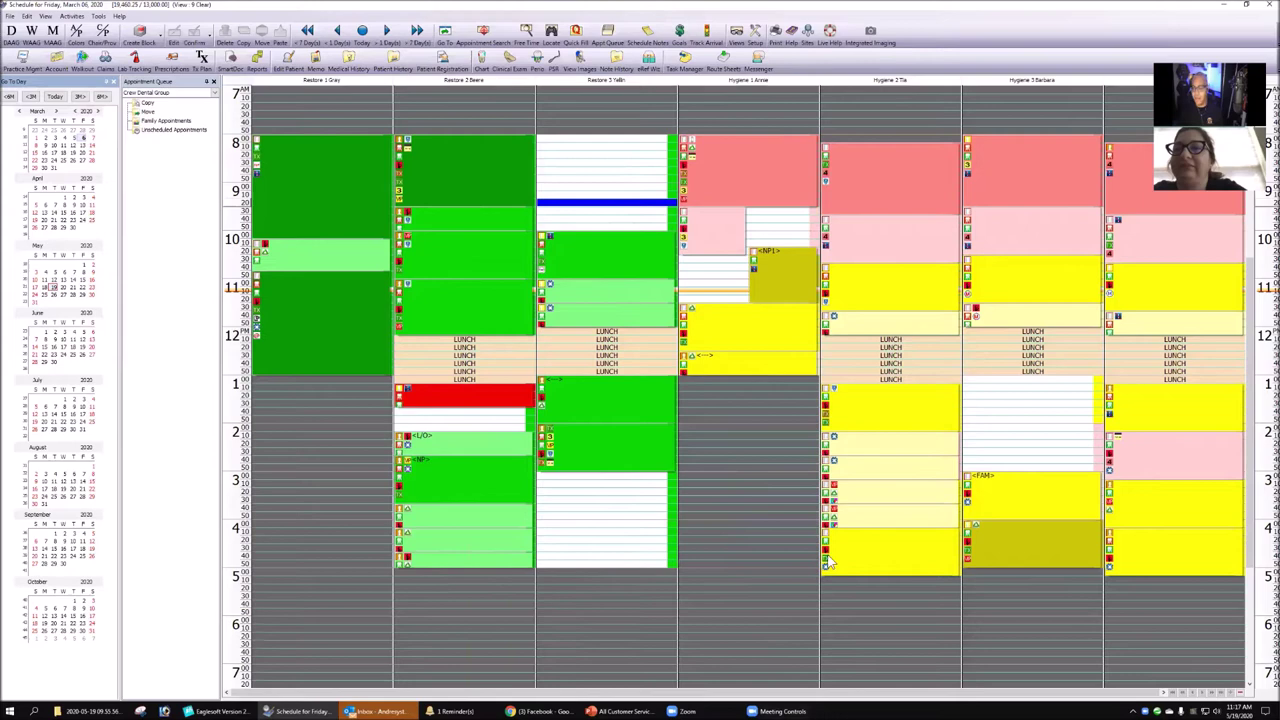
mouse_move(831, 478)
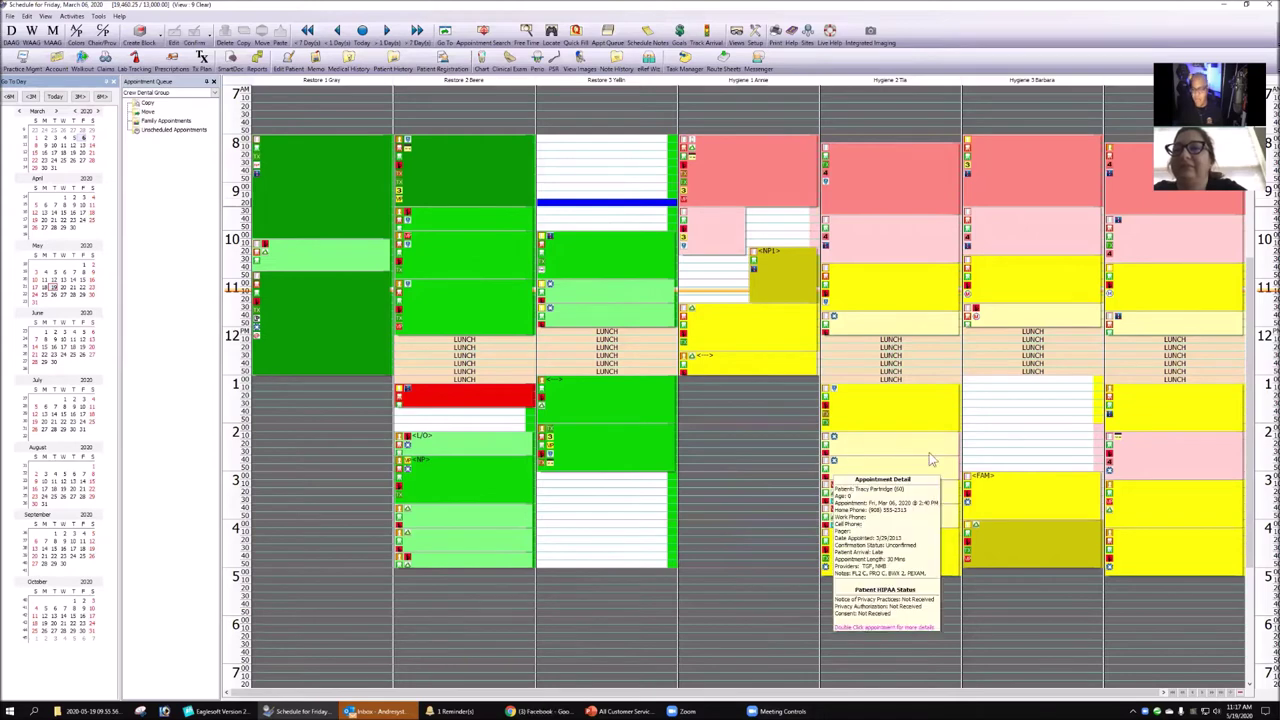
mouse_move(906, 513)
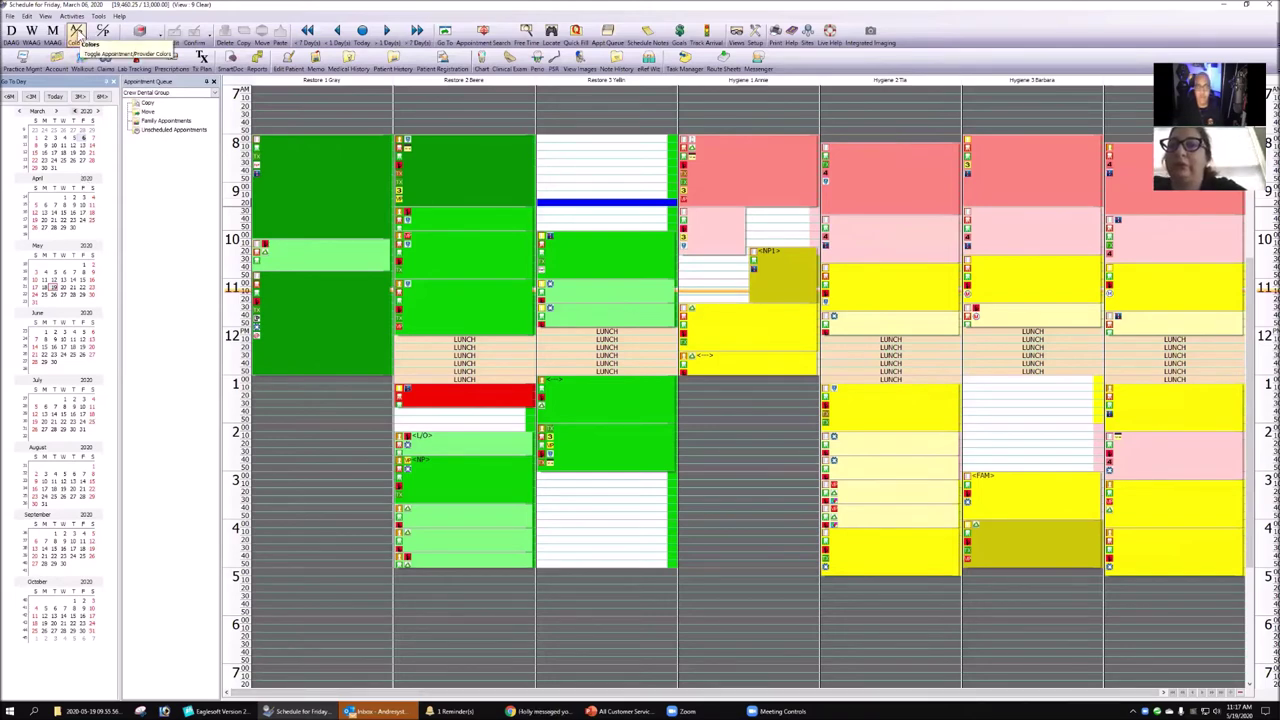
left_click(76, 32)
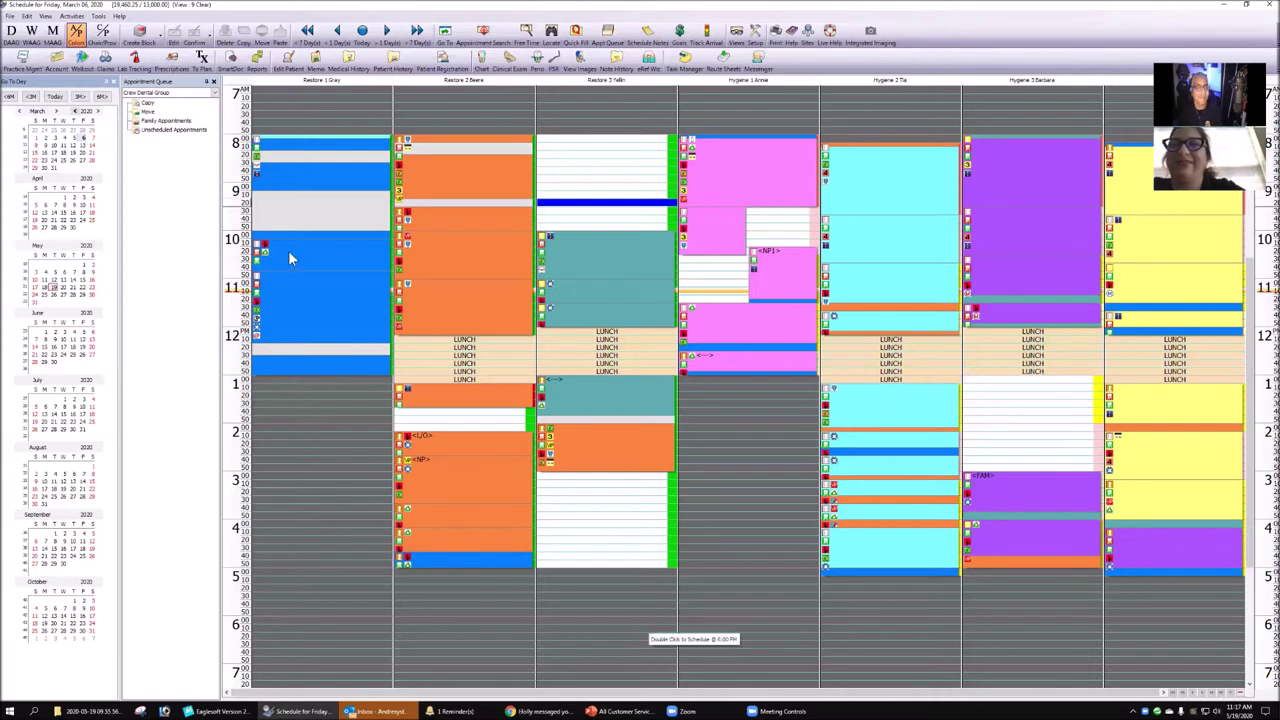
- Restore status colours, switch to the 1 FullView layout, and go to Monday, March 9, 2020
left_click(76, 32)
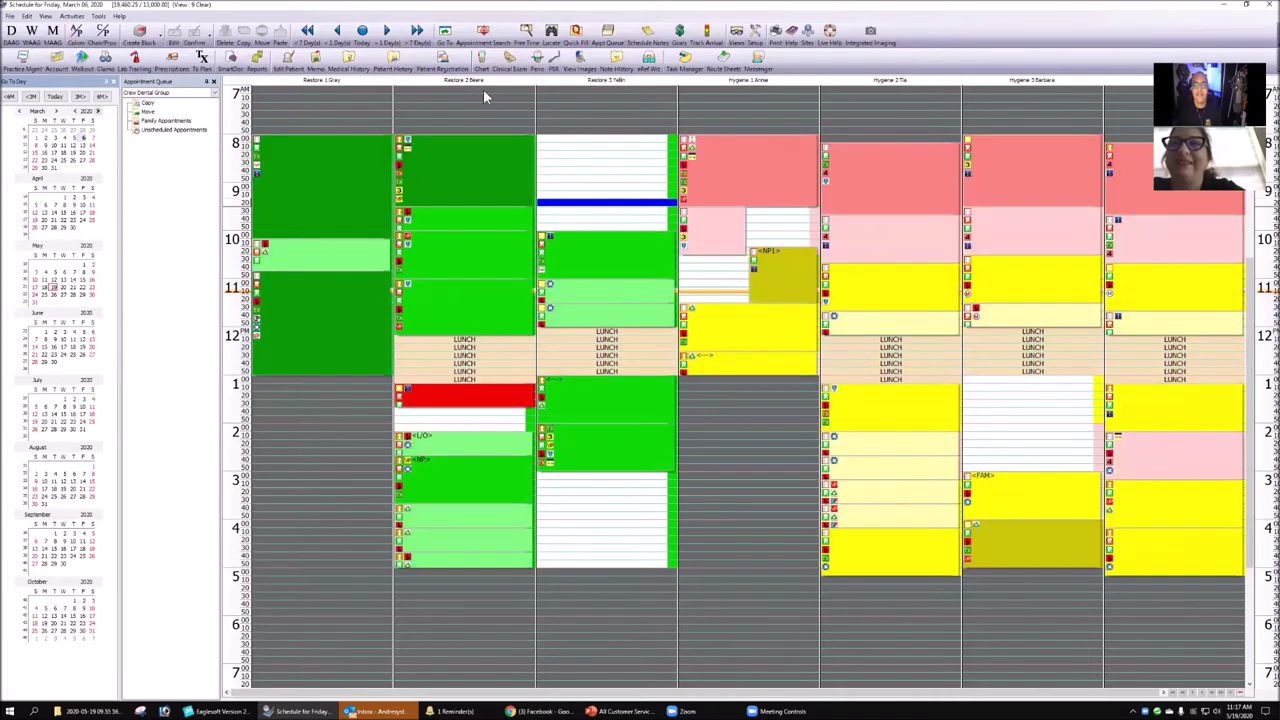
left_click(738, 33)
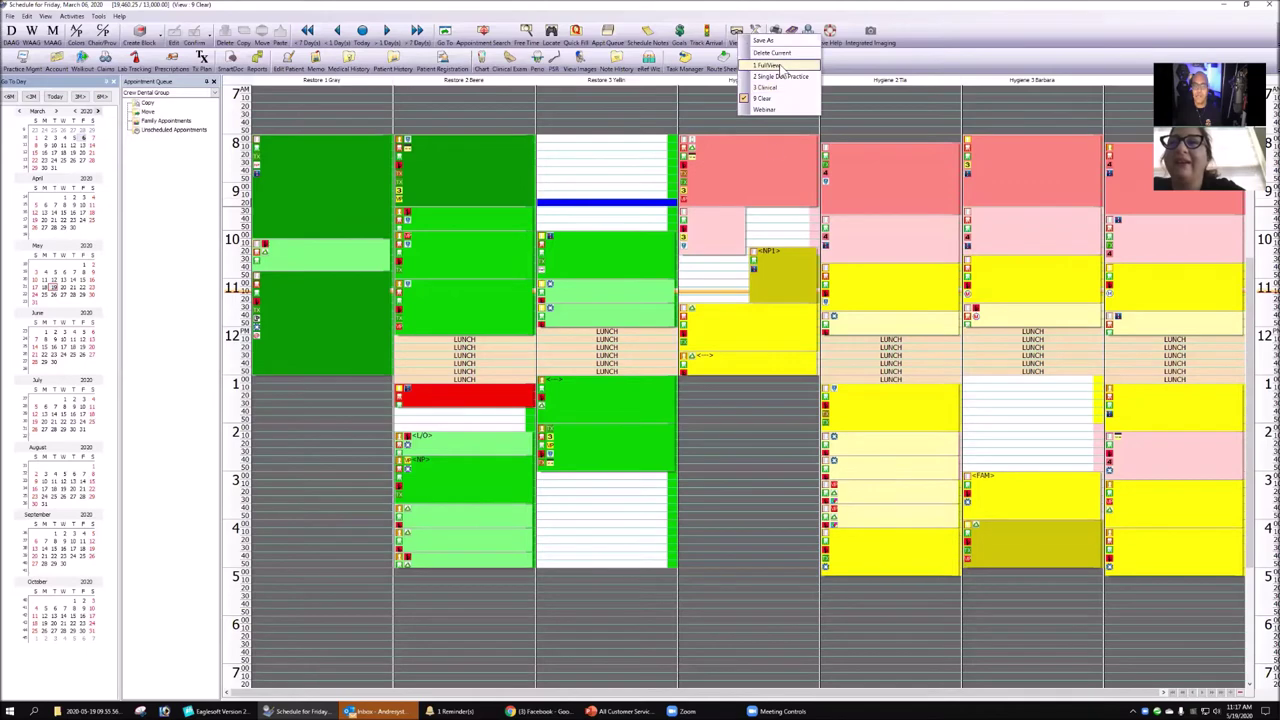
left_click(775, 42)
left_click(736, 580)
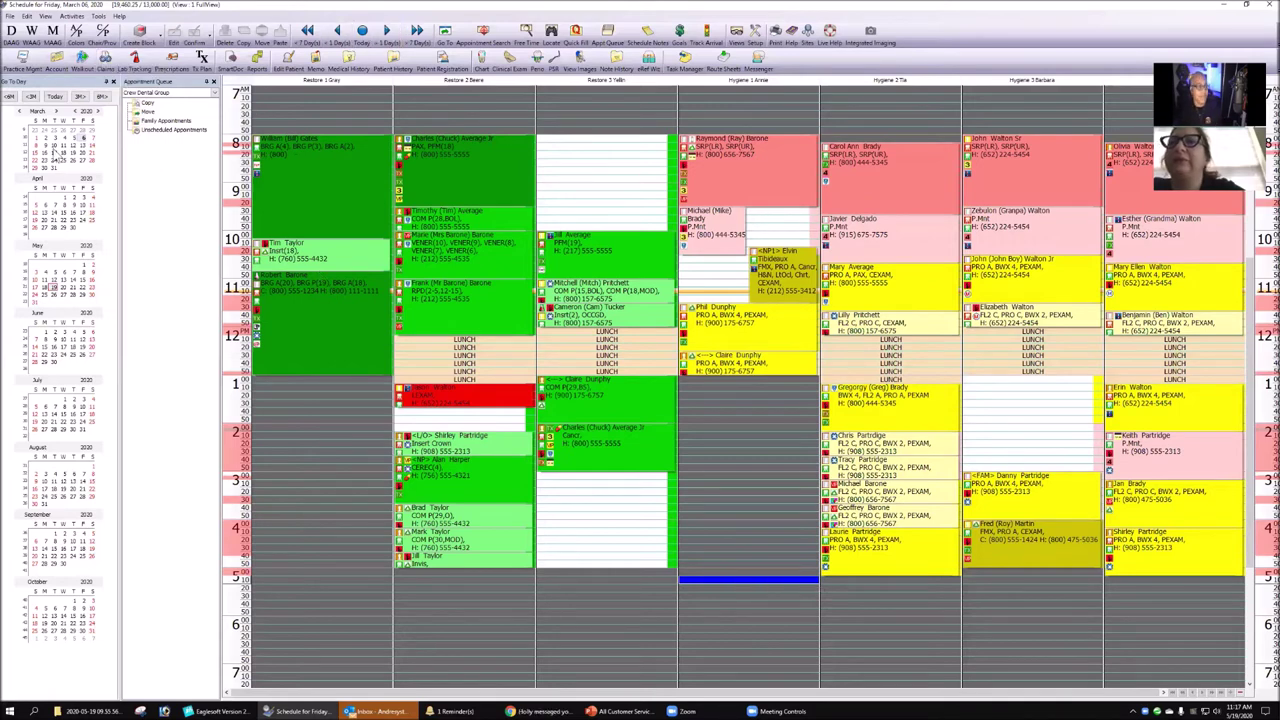
left_click(45, 146)
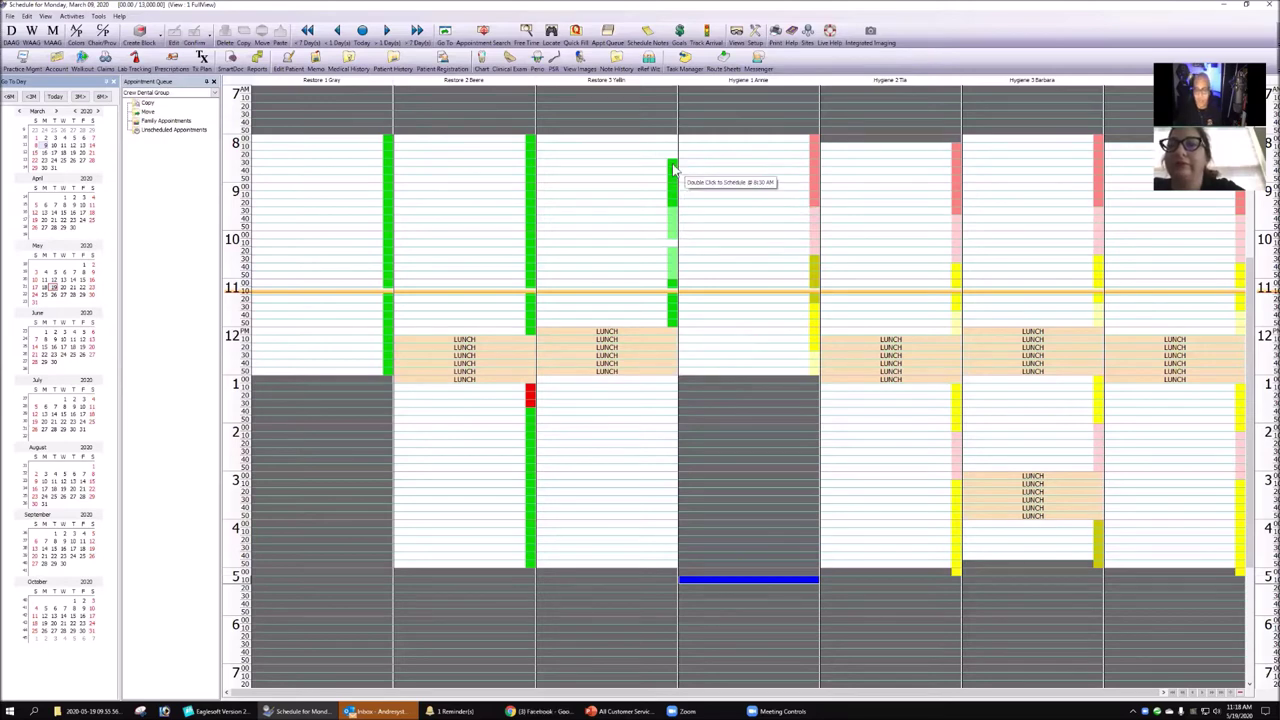
left_click_drag(674, 162, 676, 205)
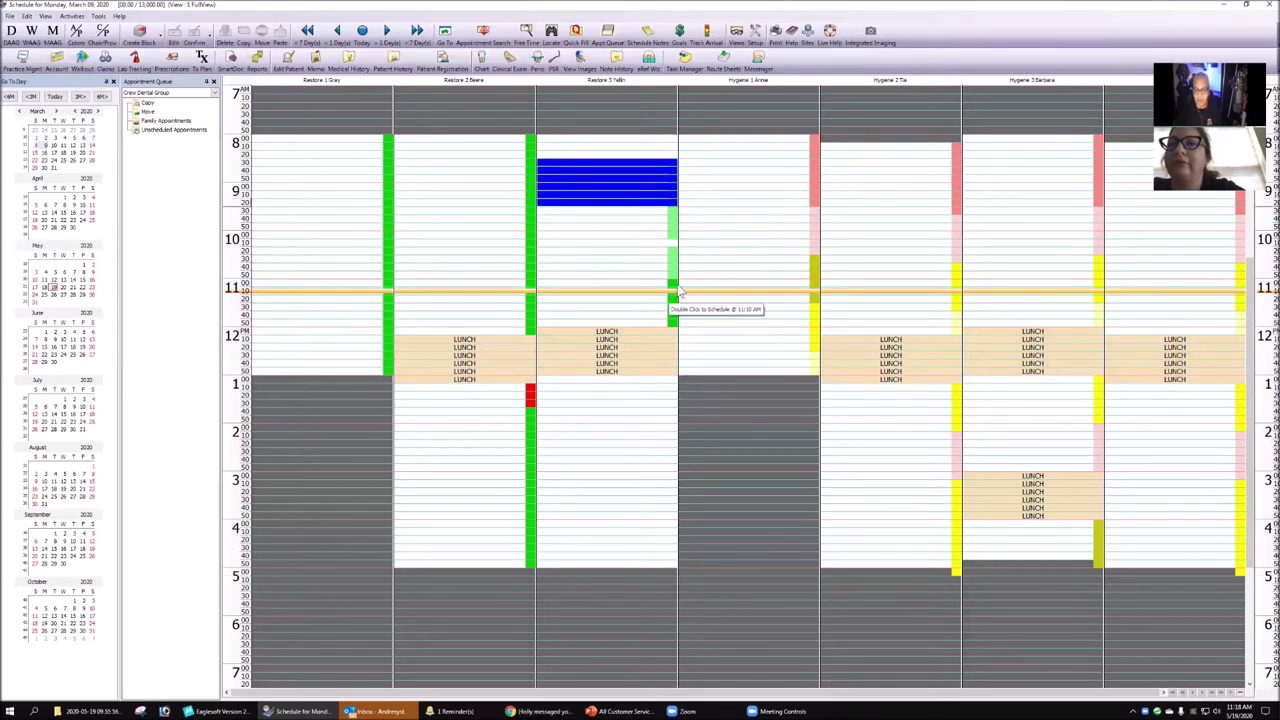
left_click_drag(675, 282, 672, 320)
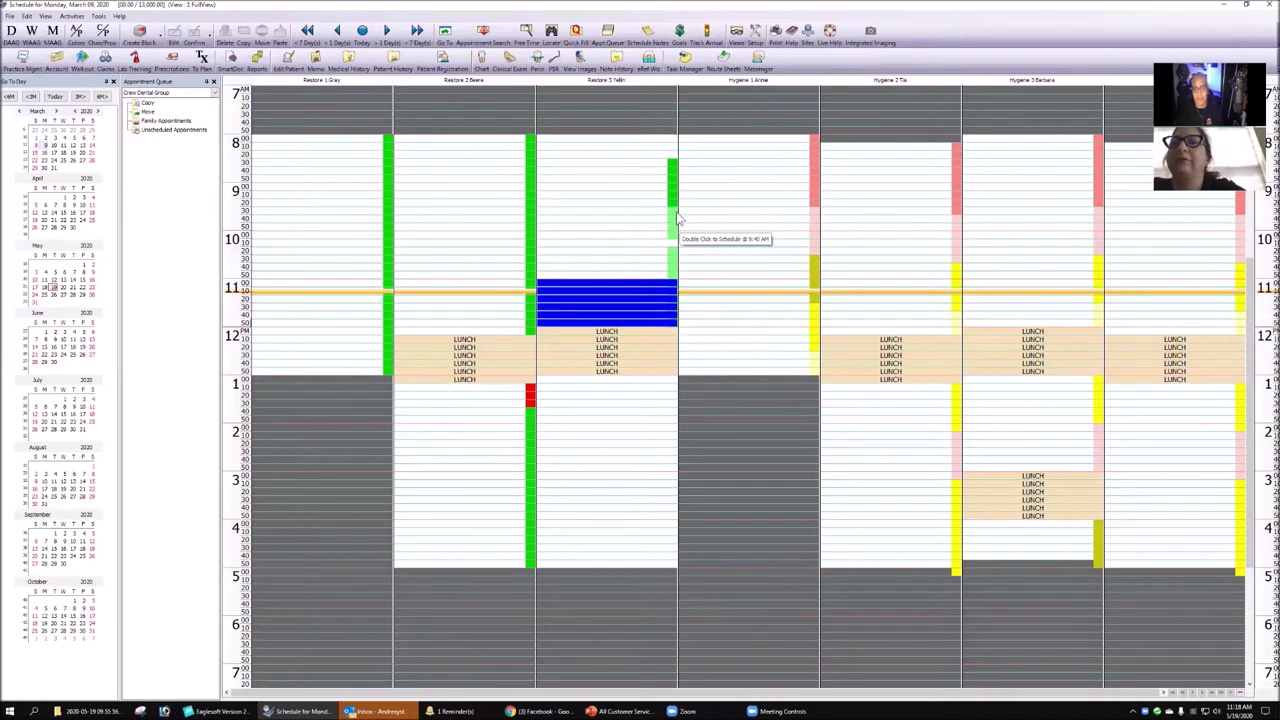
left_click_drag(676, 210, 677, 250)
left_click(749, 251)
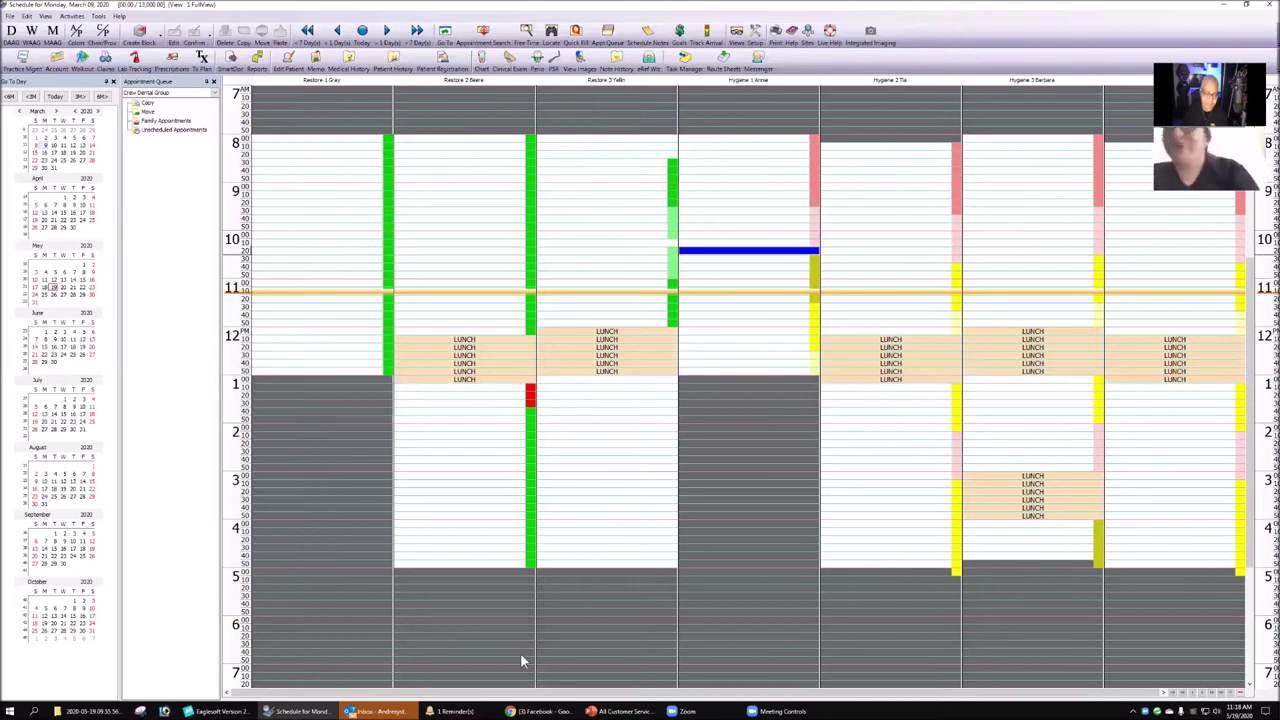
left_click(221, 711)
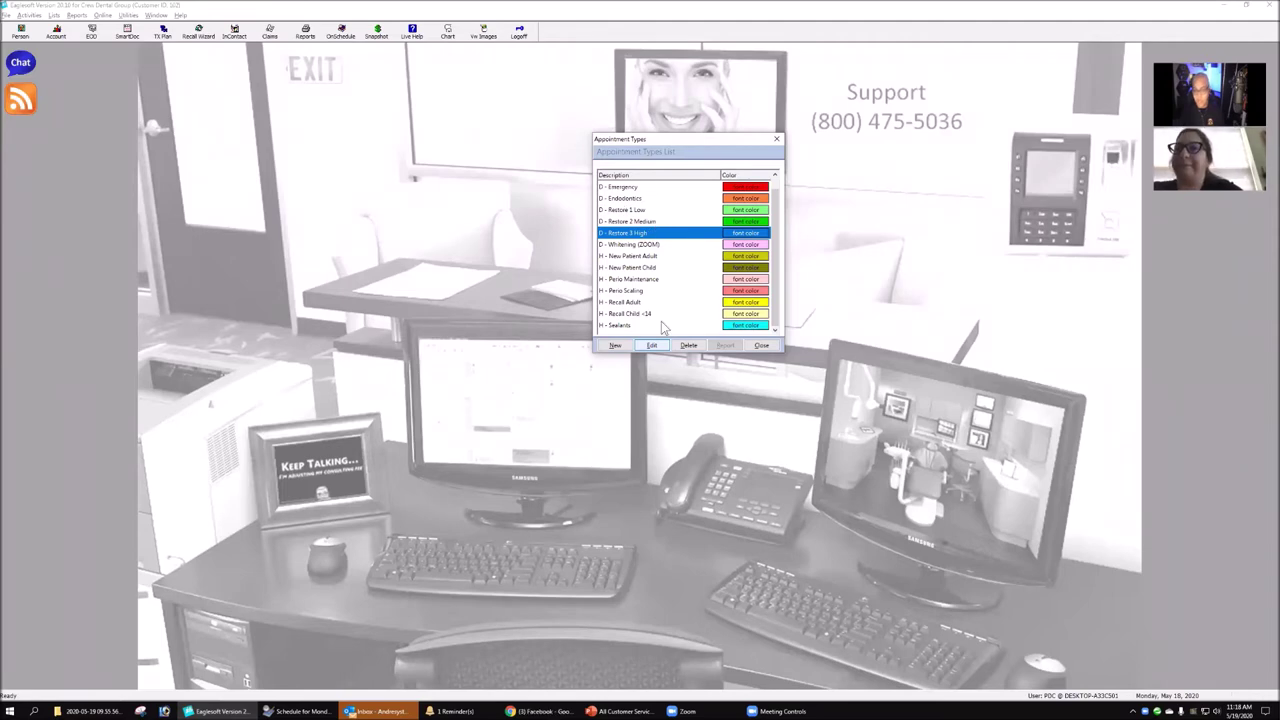
- Create the new appointment type X - OLD RECALL
left_click(616, 345)
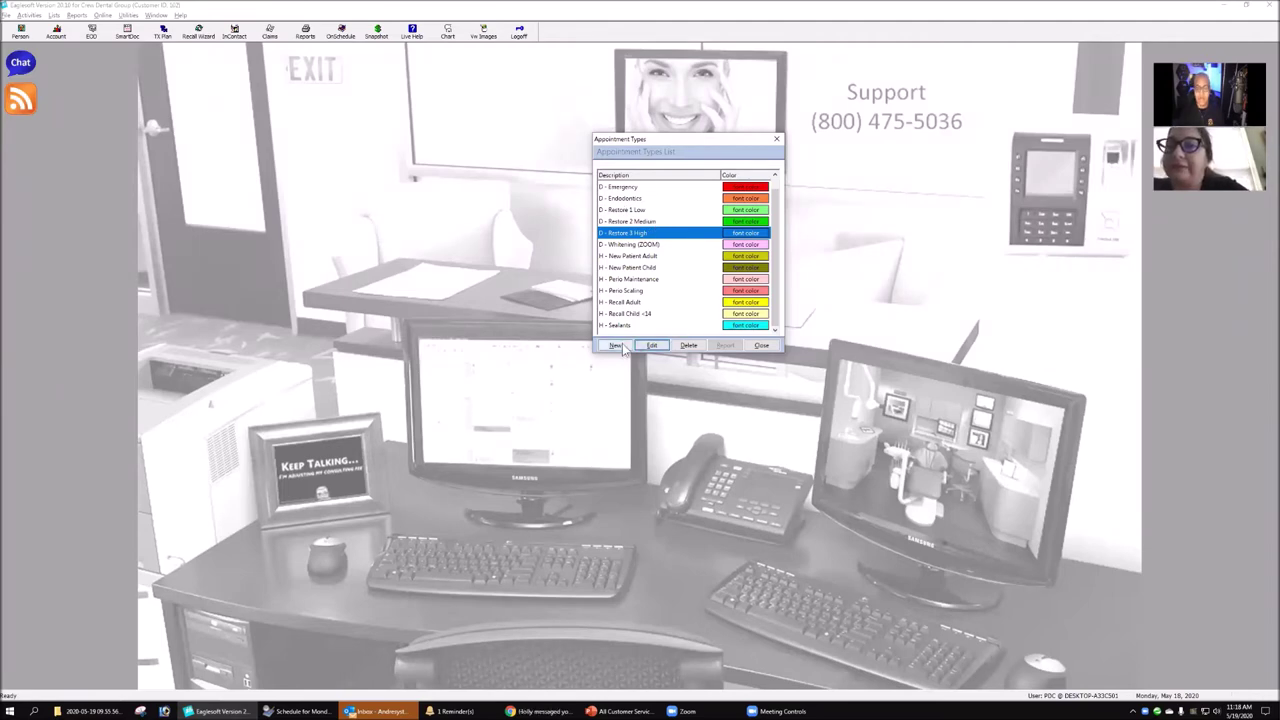
left_click_drag(216, 58, 443, 122)
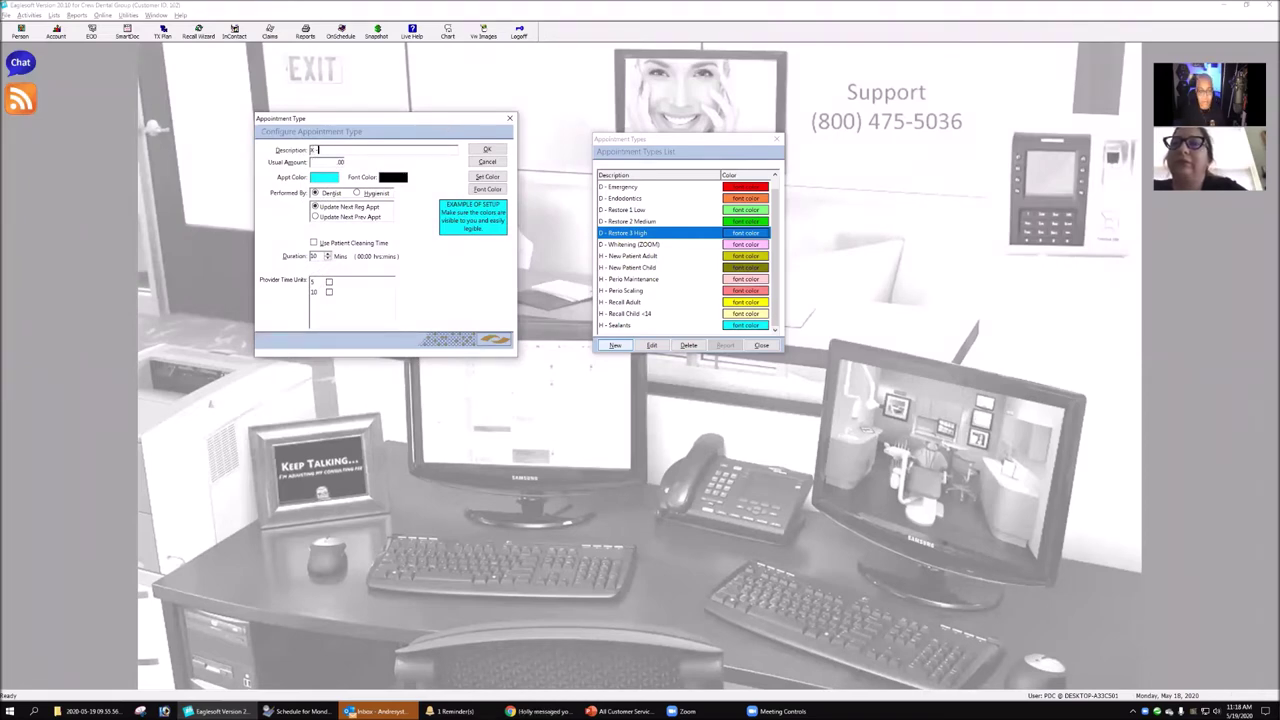
type("RECALL")
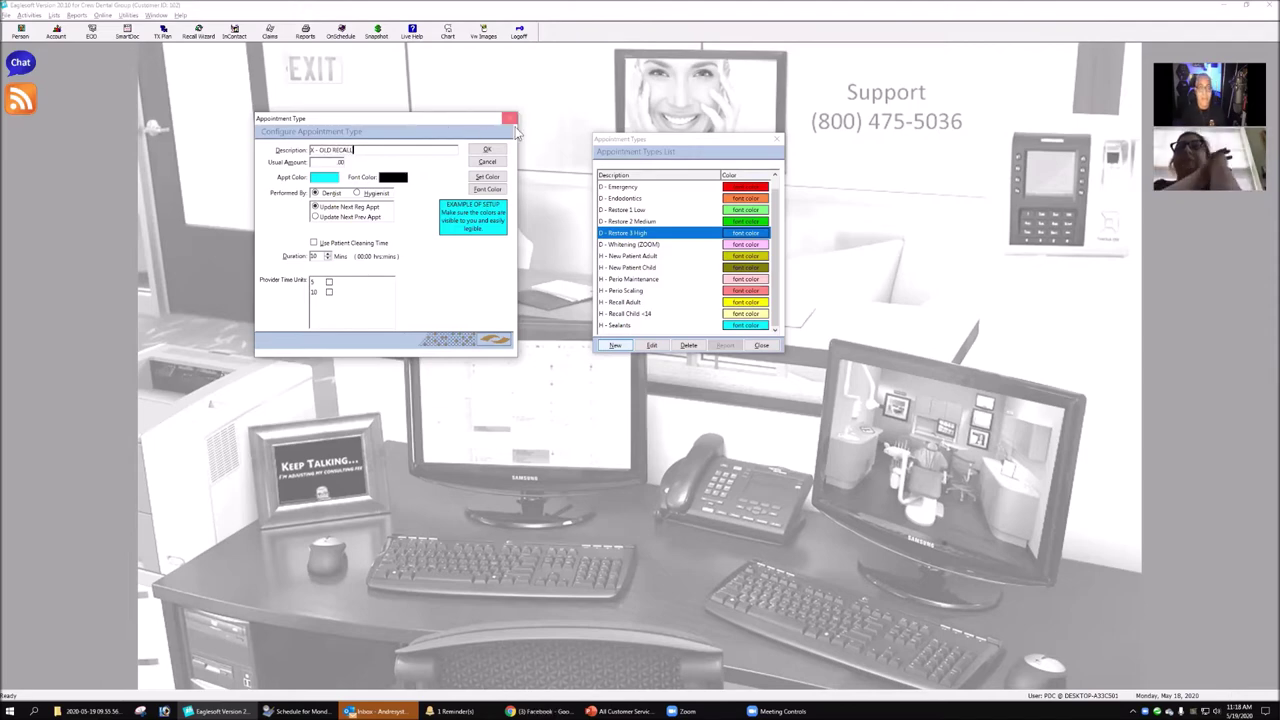
left_click(487, 149)
- Review H - Perio Scaling and X - OLD RECALL in the list, then return to the March 9 schedule
left_click(671, 281)
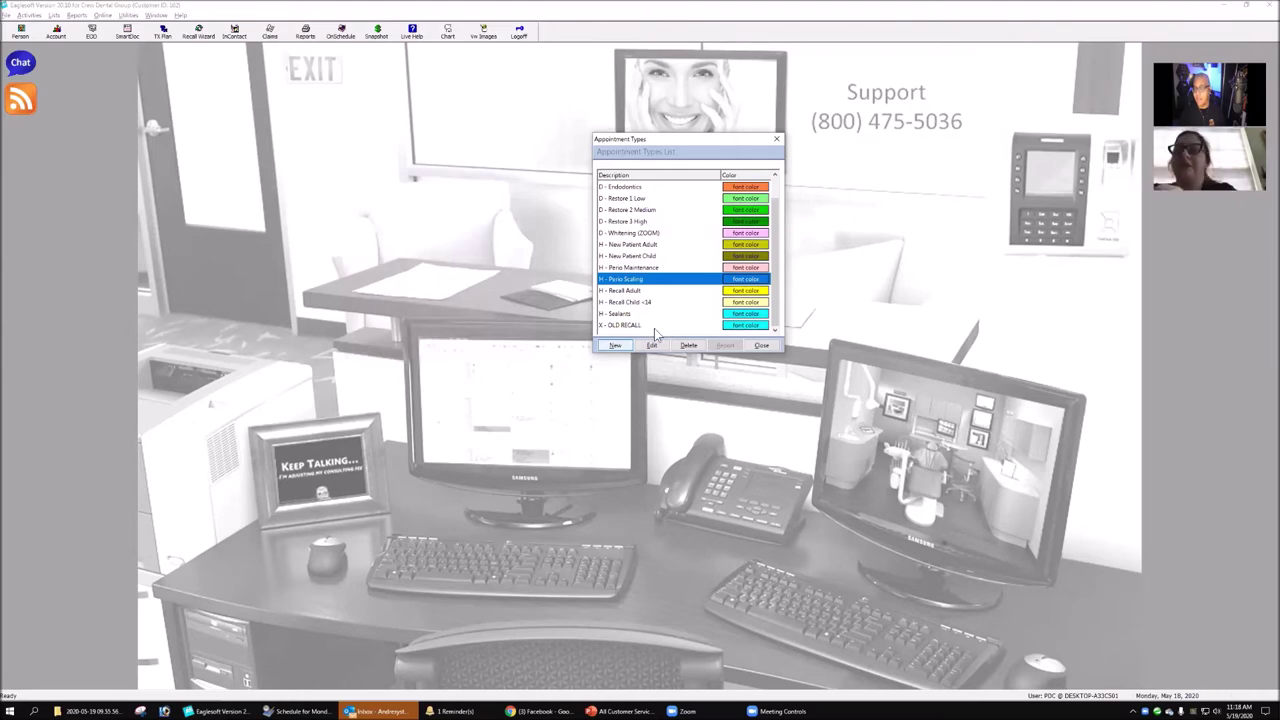
scroll(679, 300, "up", 1)
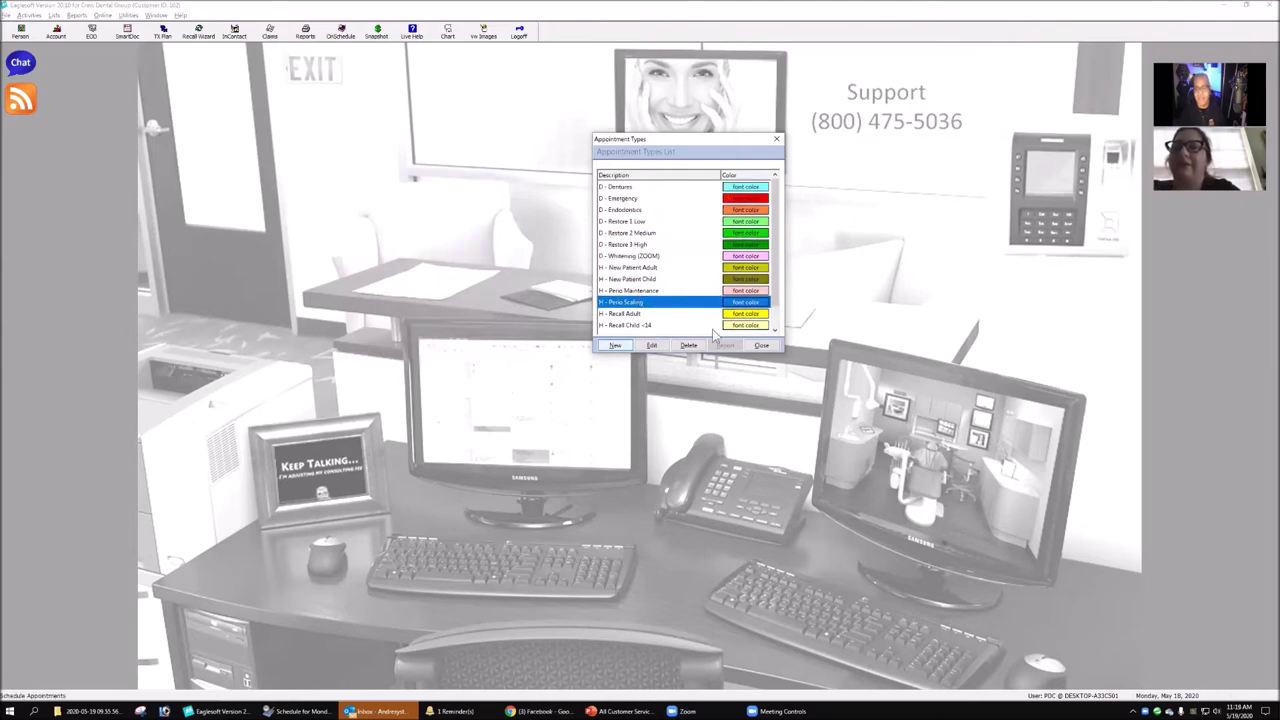
scroll(712, 320, "down", 1)
left_click(635, 325)
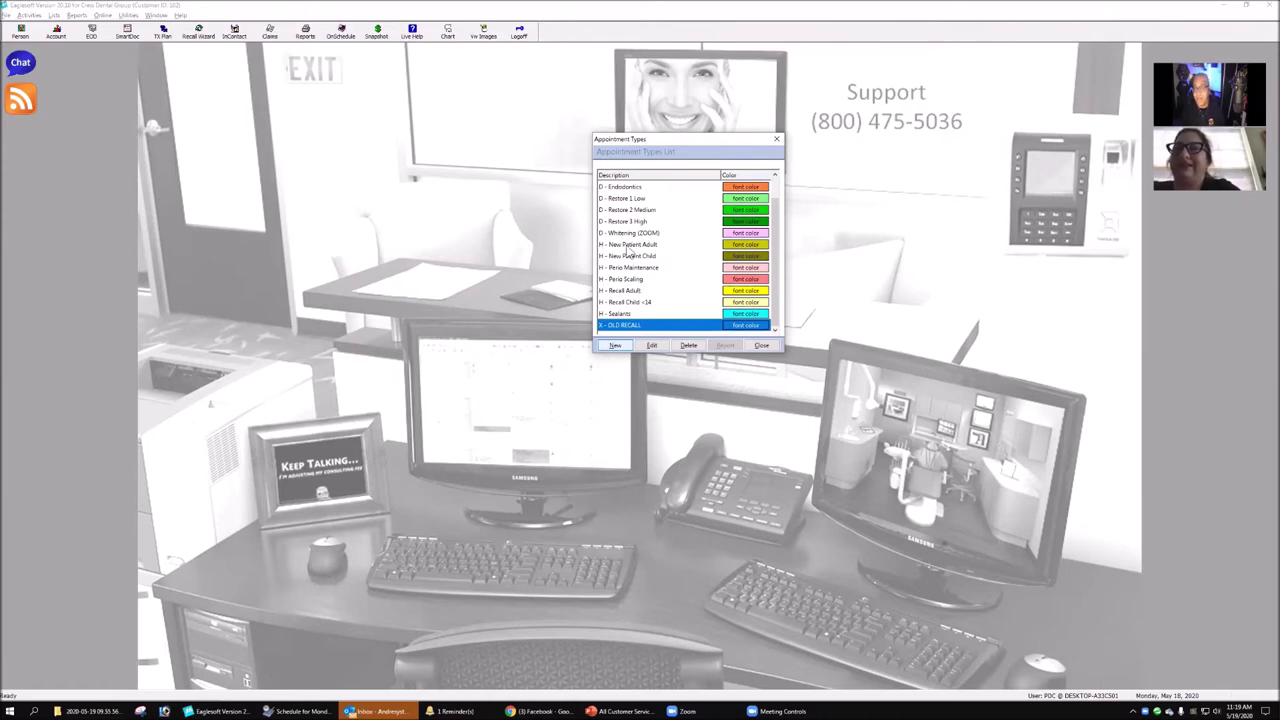
scroll(642, 288, "up", 1)
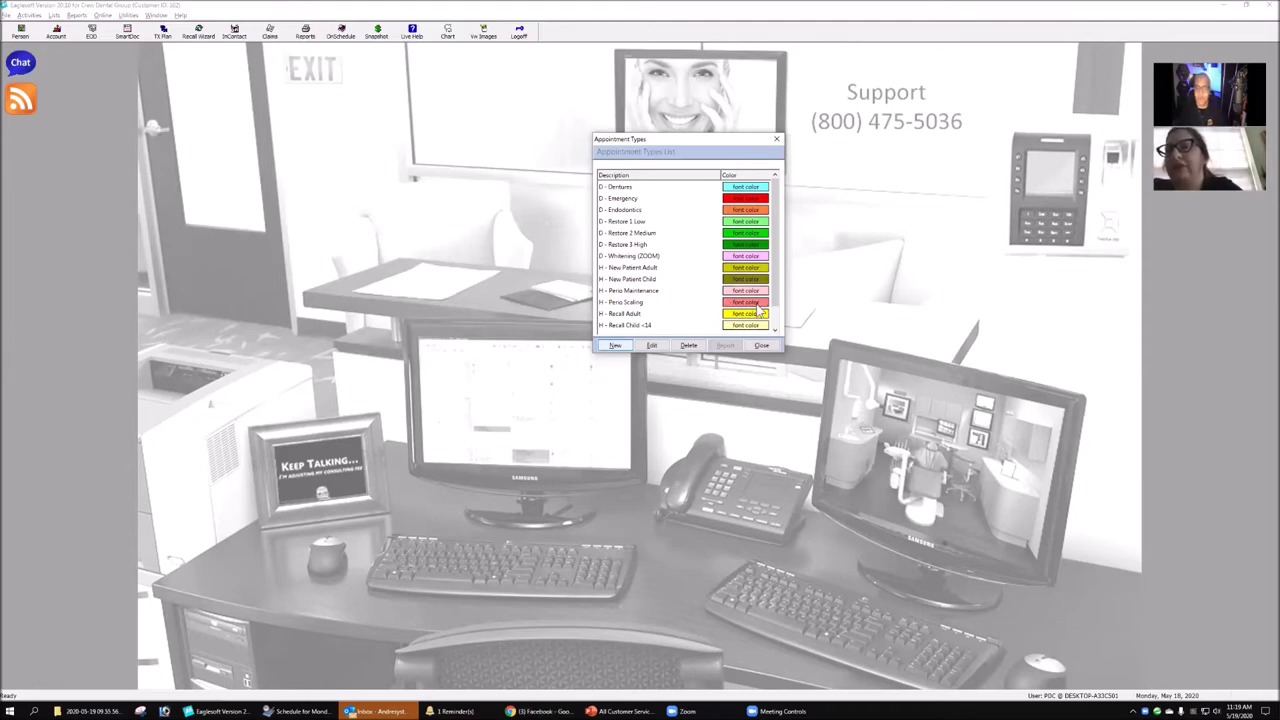
left_click(759, 304)
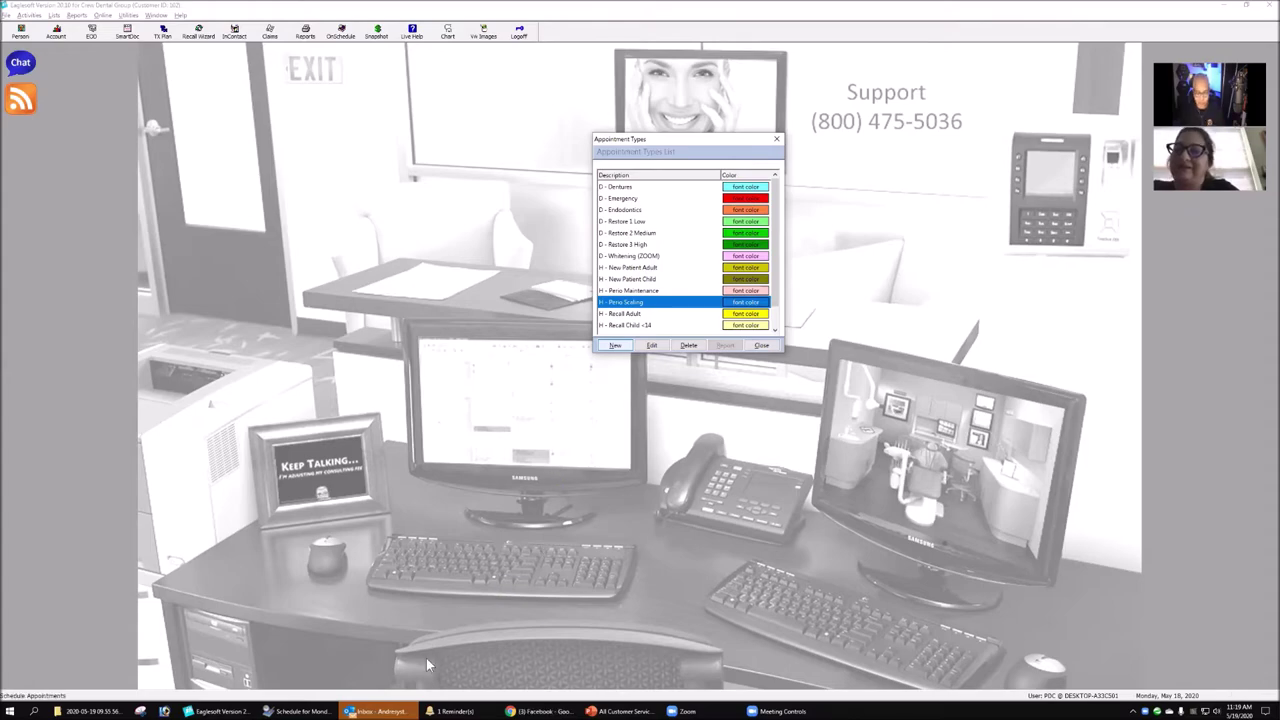
left_click(300, 711)
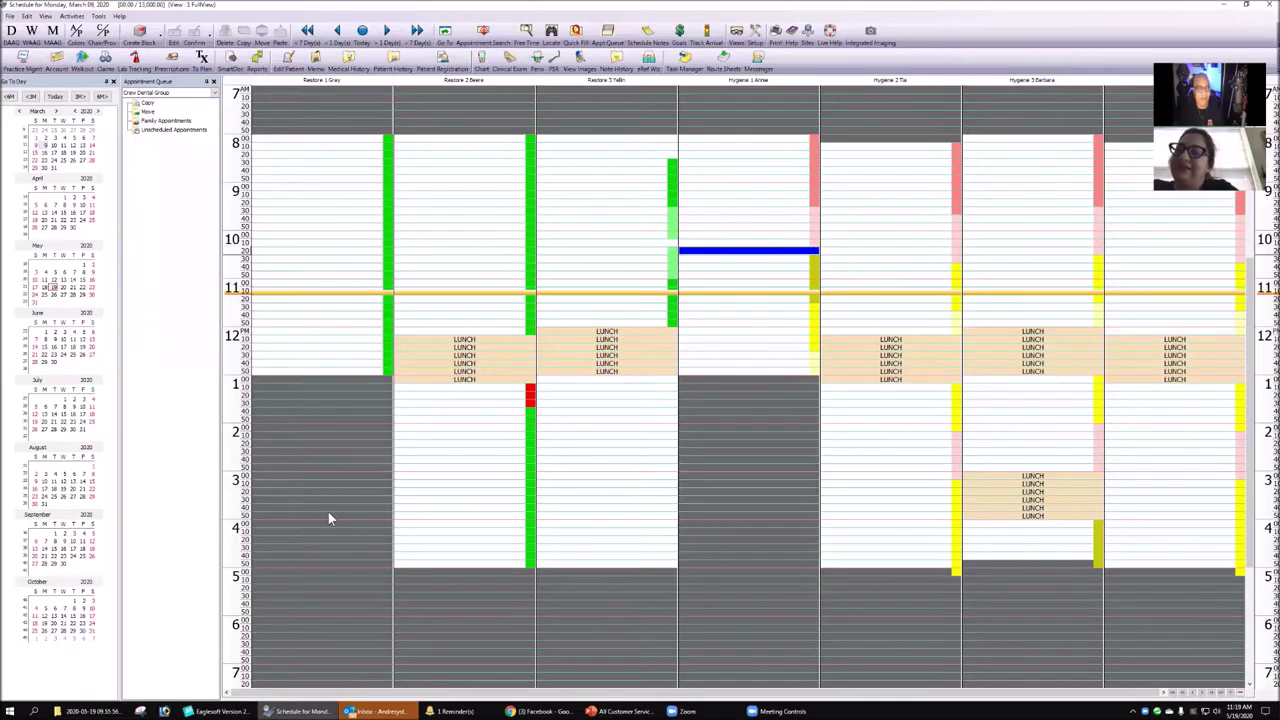
- Go back to Friday, March 6, then close the Appointment Types list in the main window
left_click(791, 443)
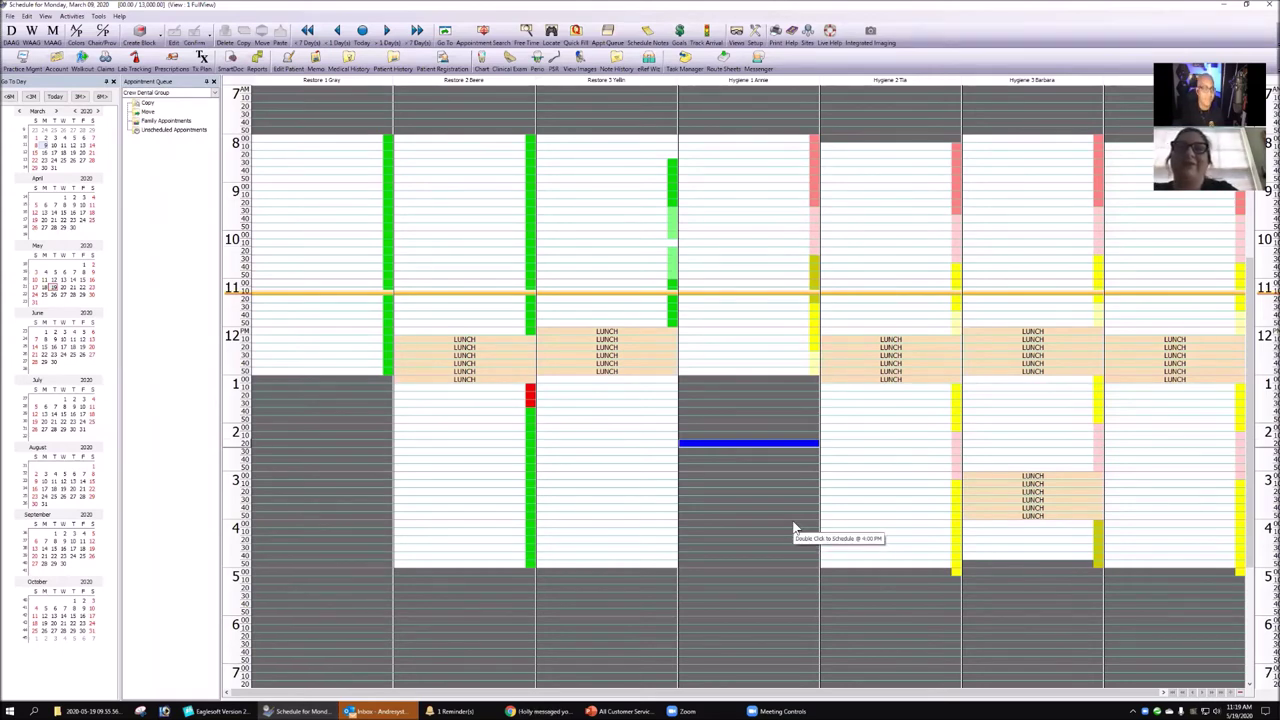
left_click(84, 139)
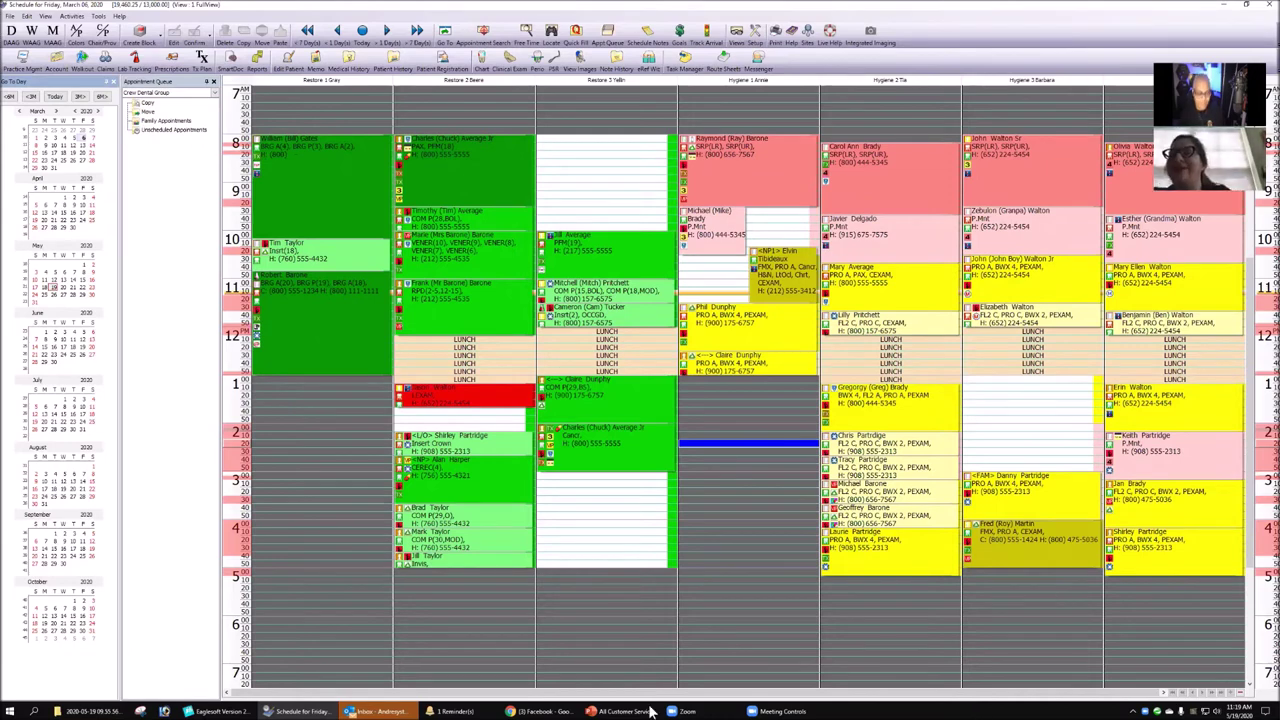
mouse_move(298, 711)
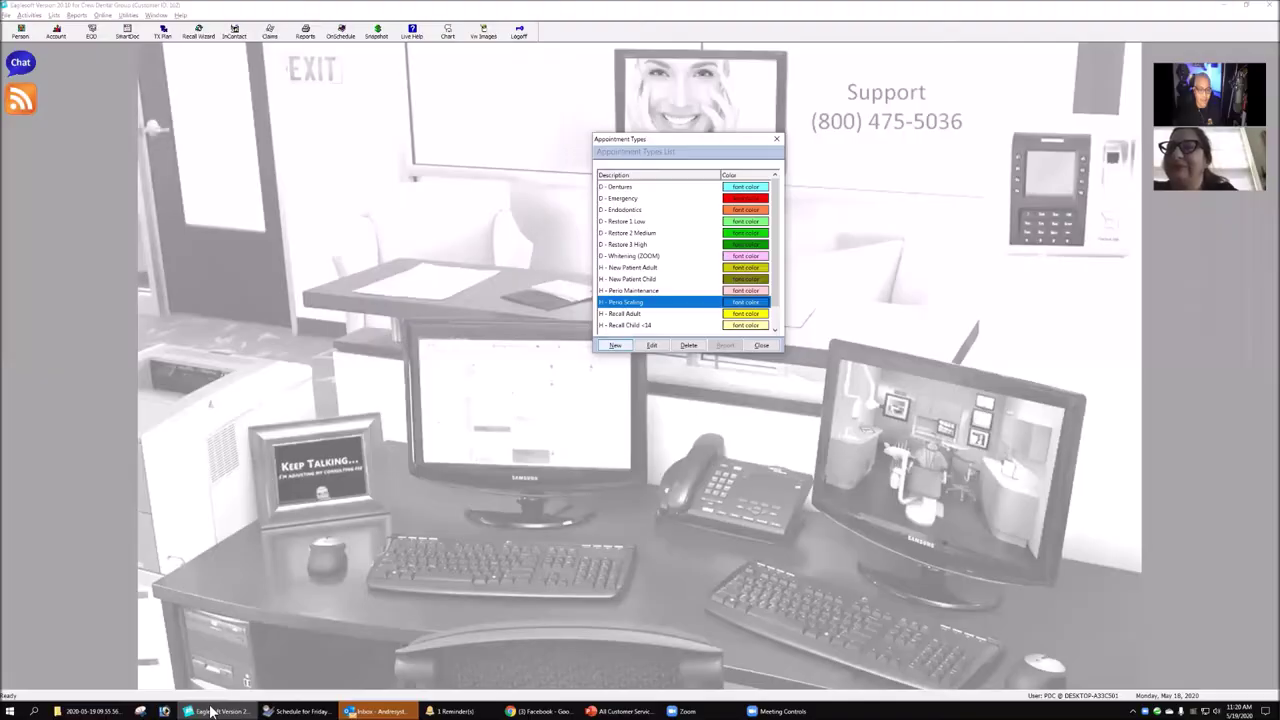
left_click(213, 711)
left_click(765, 347)
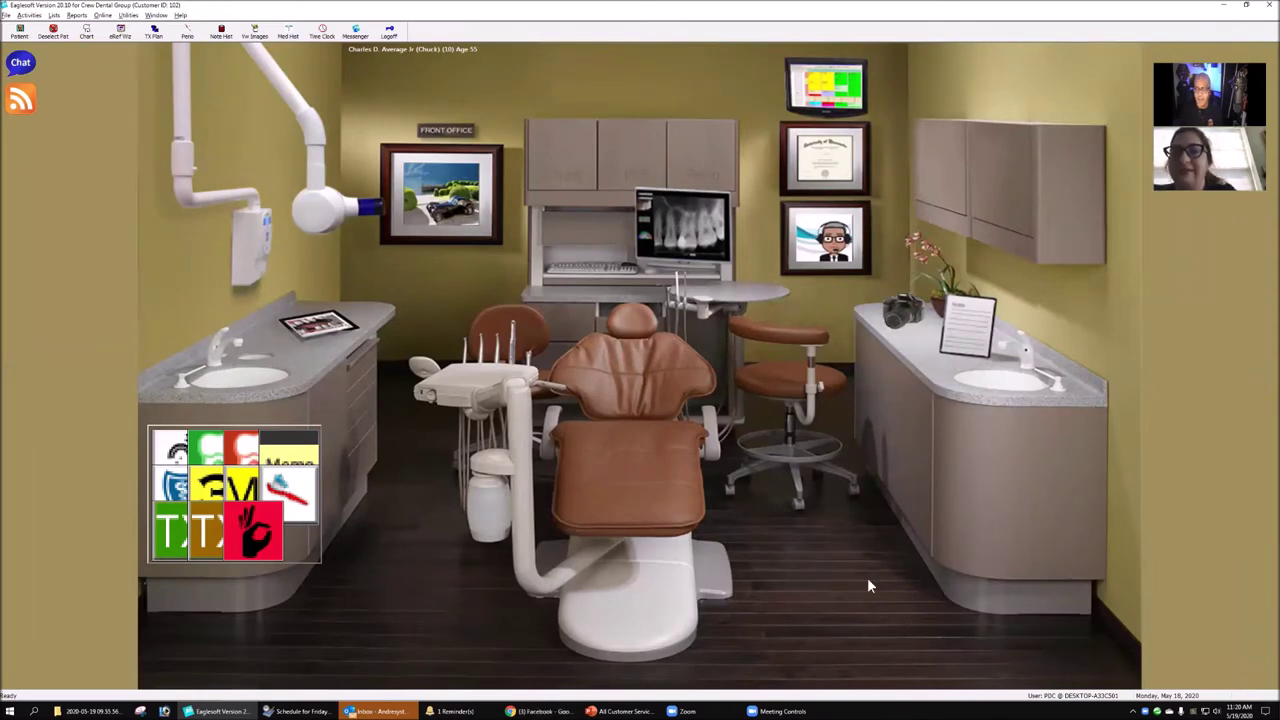
- Set Combine taskbar buttons to Never in Taskbar settings, then close Settings
left_click(908, 712)
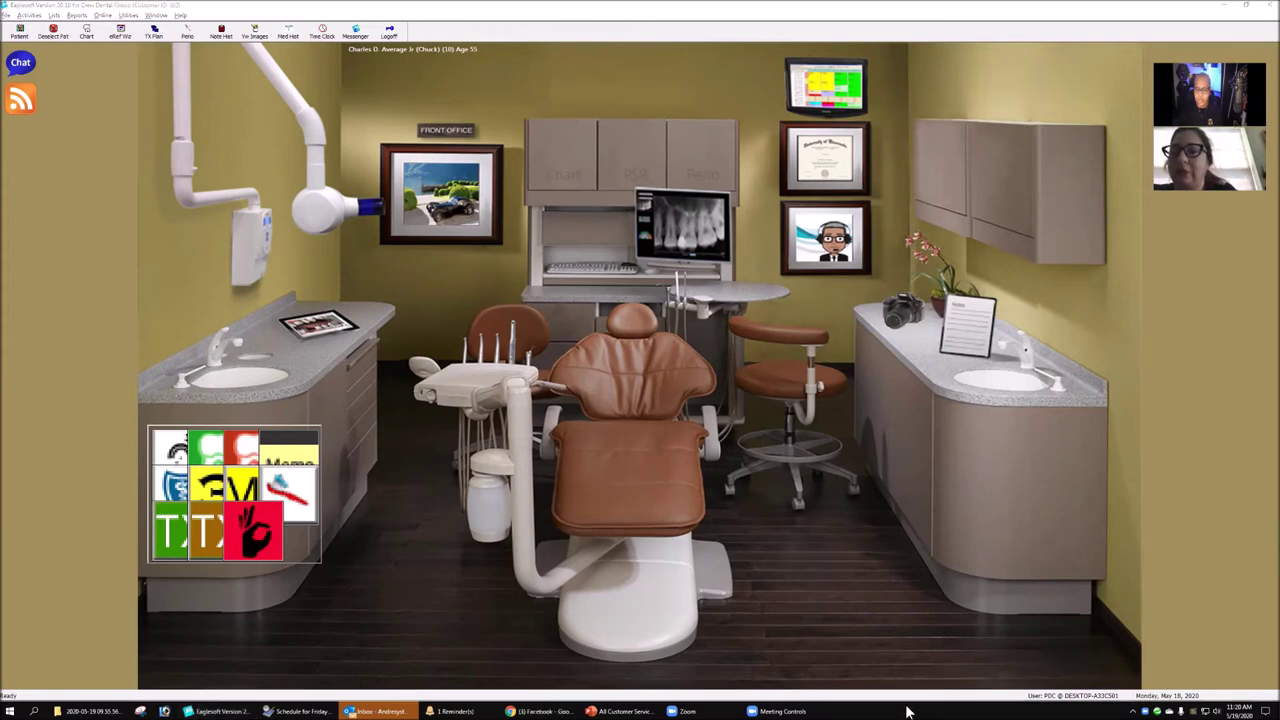
right_click(908, 712)
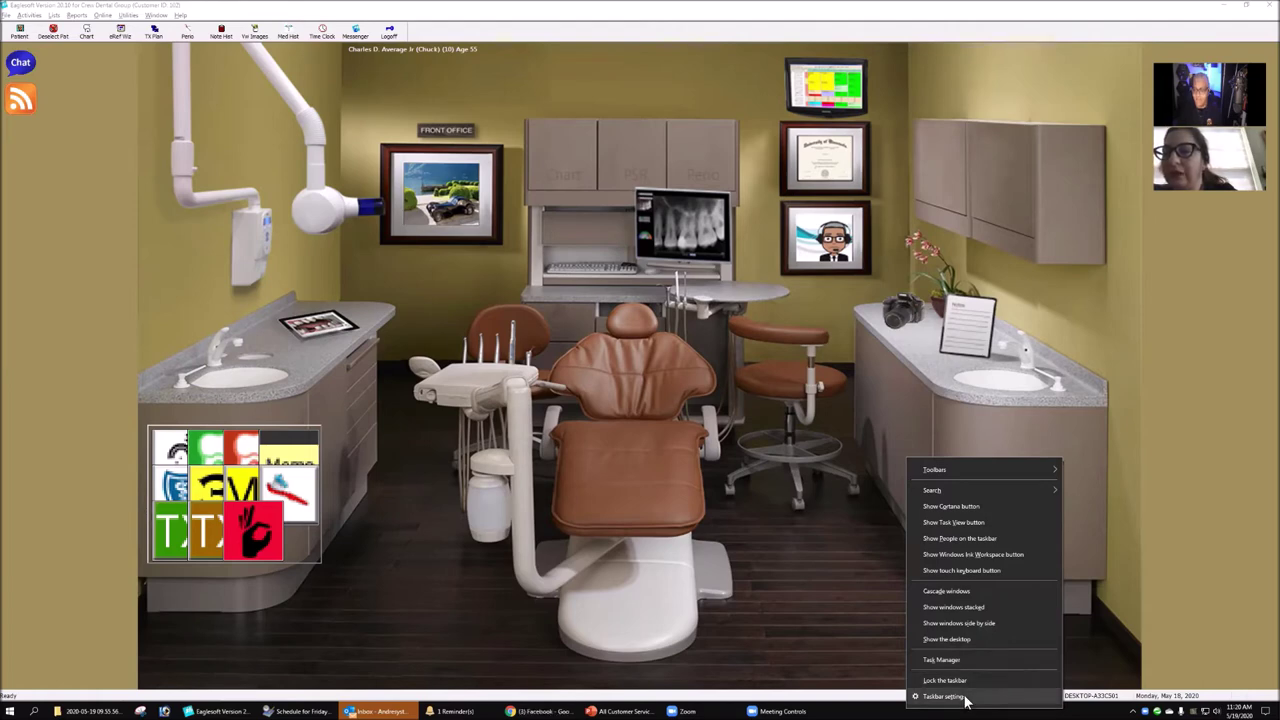
left_click(943, 696)
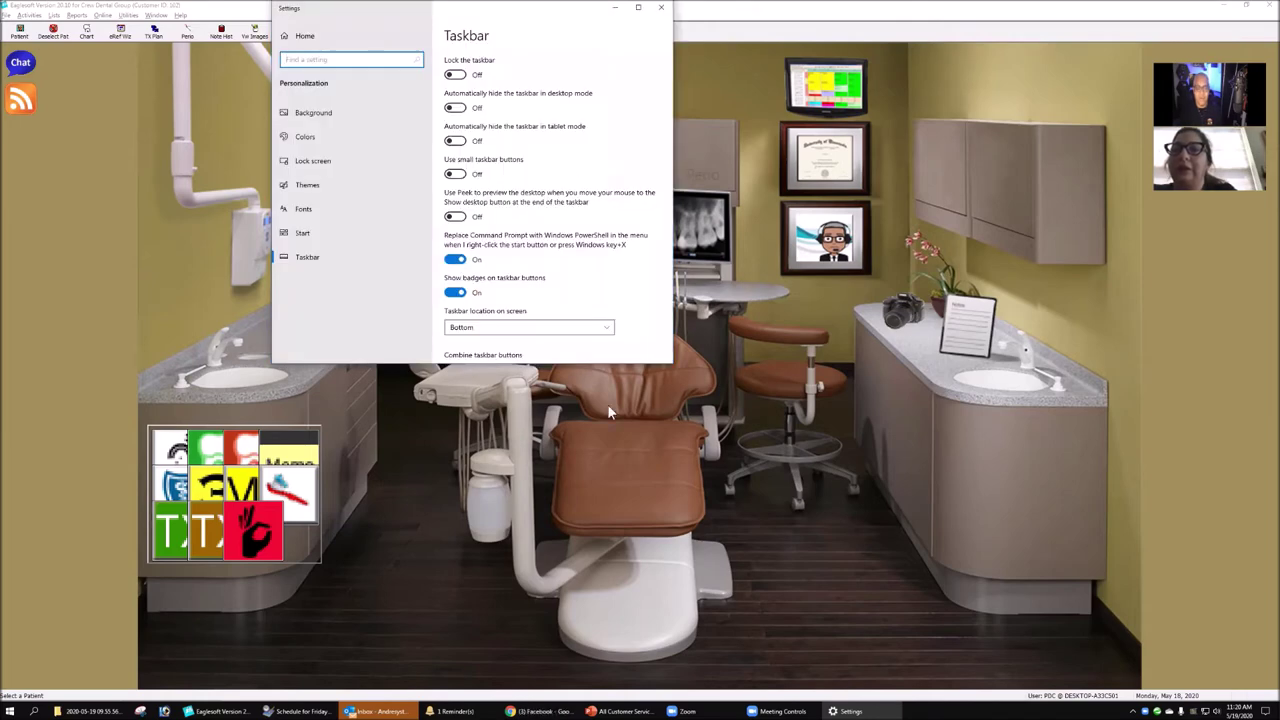
scroll(685, 333, "down", 6)
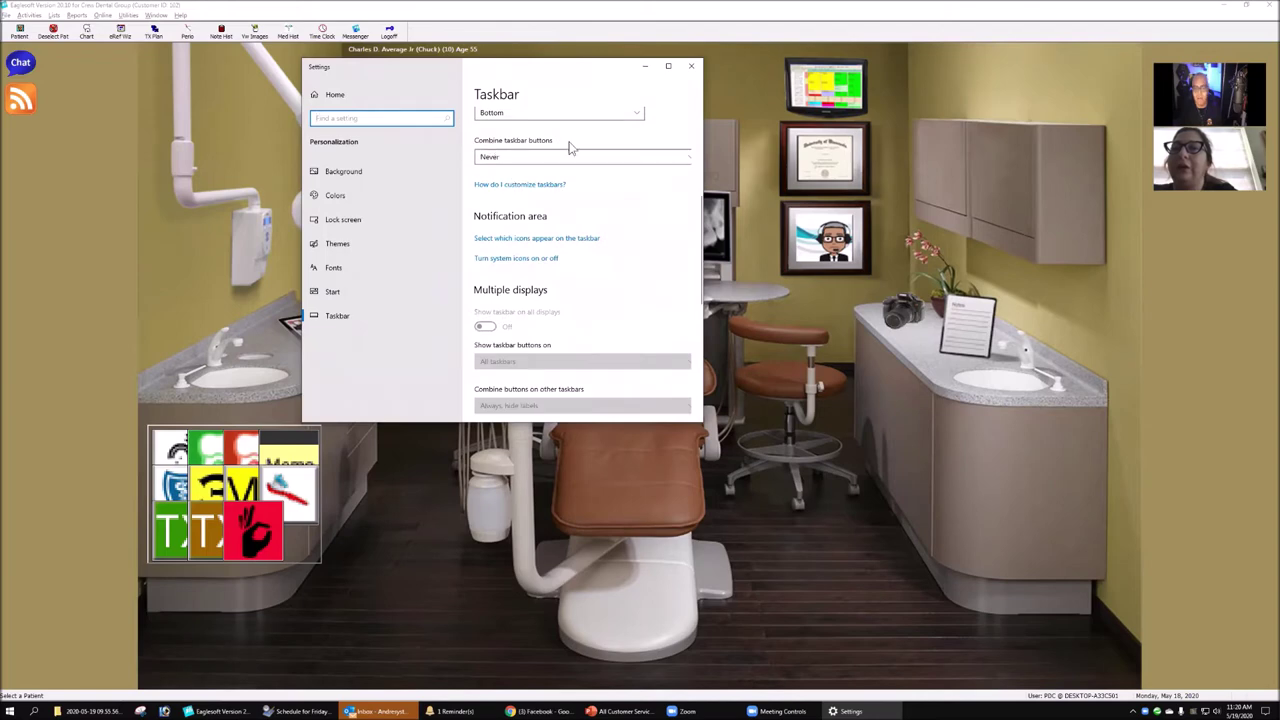
left_click(515, 163)
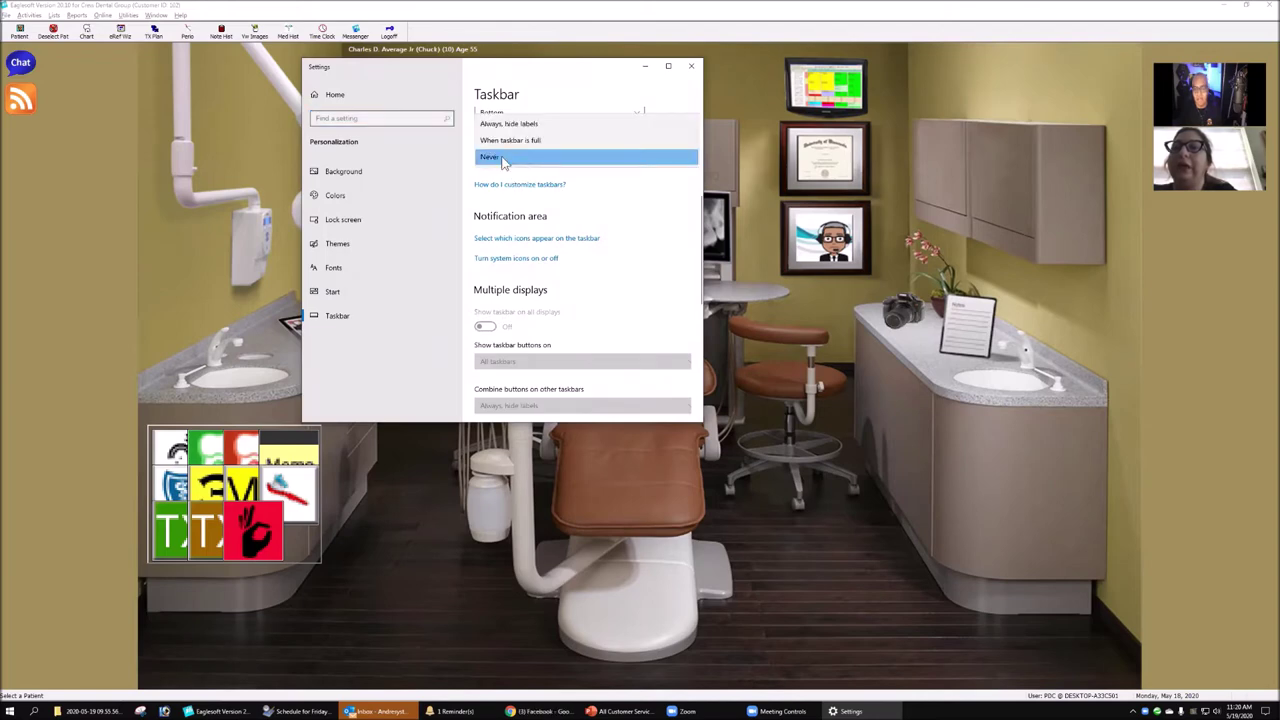
left_click(508, 158)
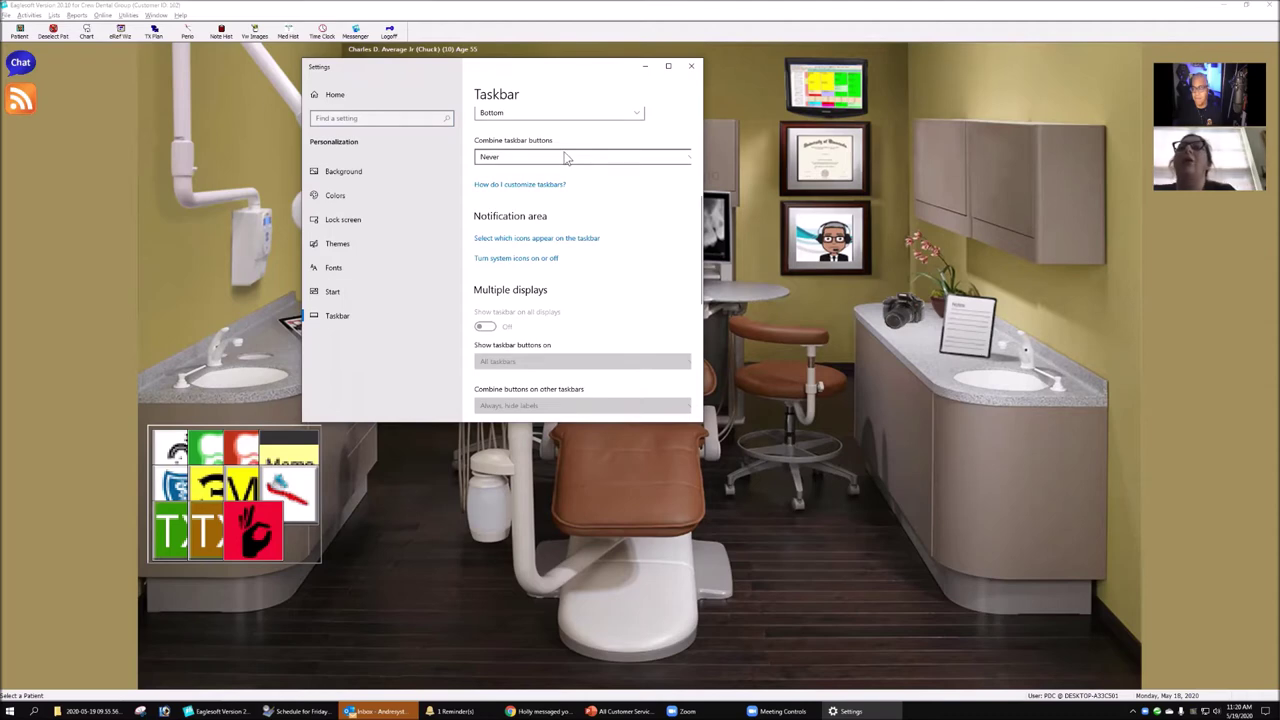
left_click(690, 66)
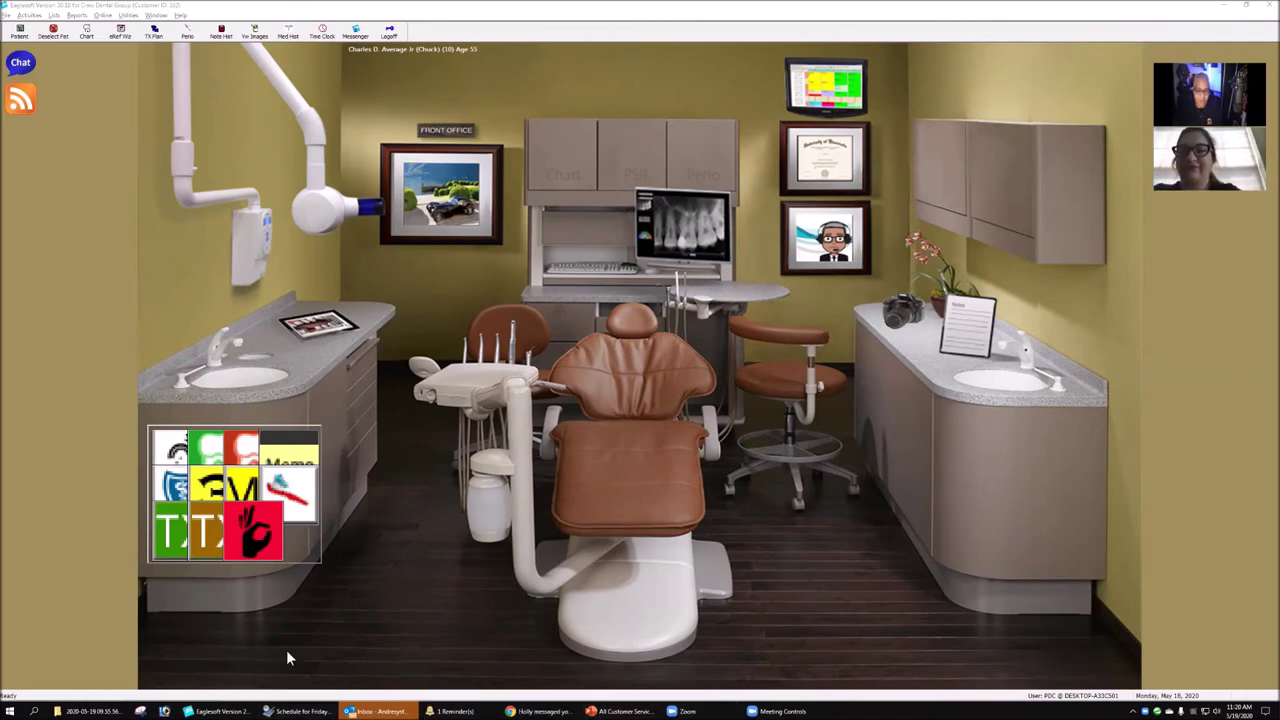
- Open the current patient's tooth chart from the operatory screen and collapse its images area
left_click(295, 711)
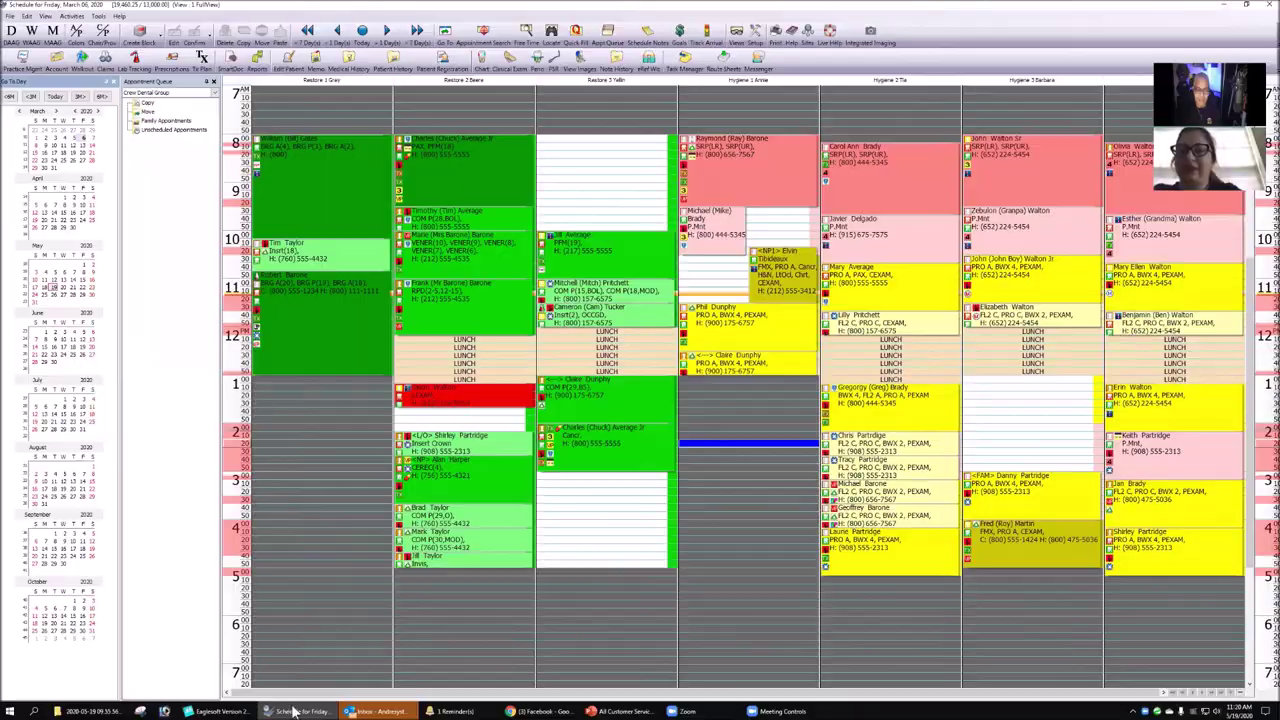
left_click(218, 711)
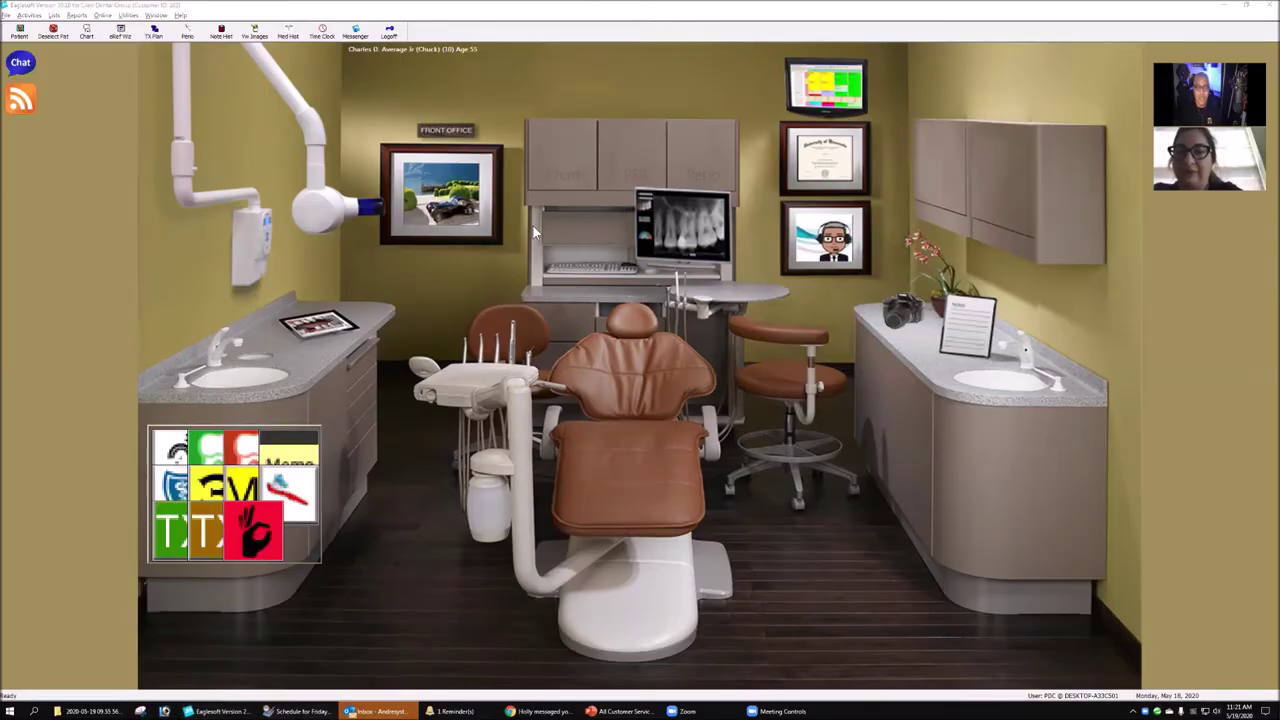
left_click(688, 352)
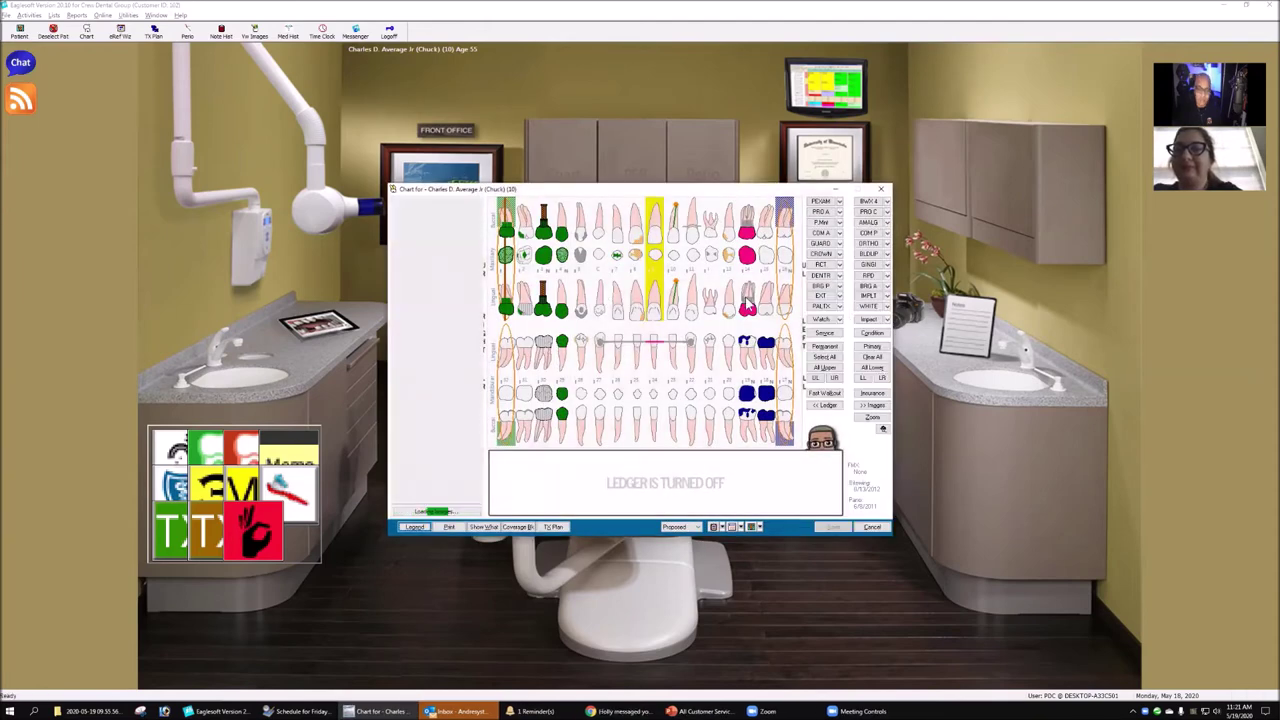
left_click(878, 406)
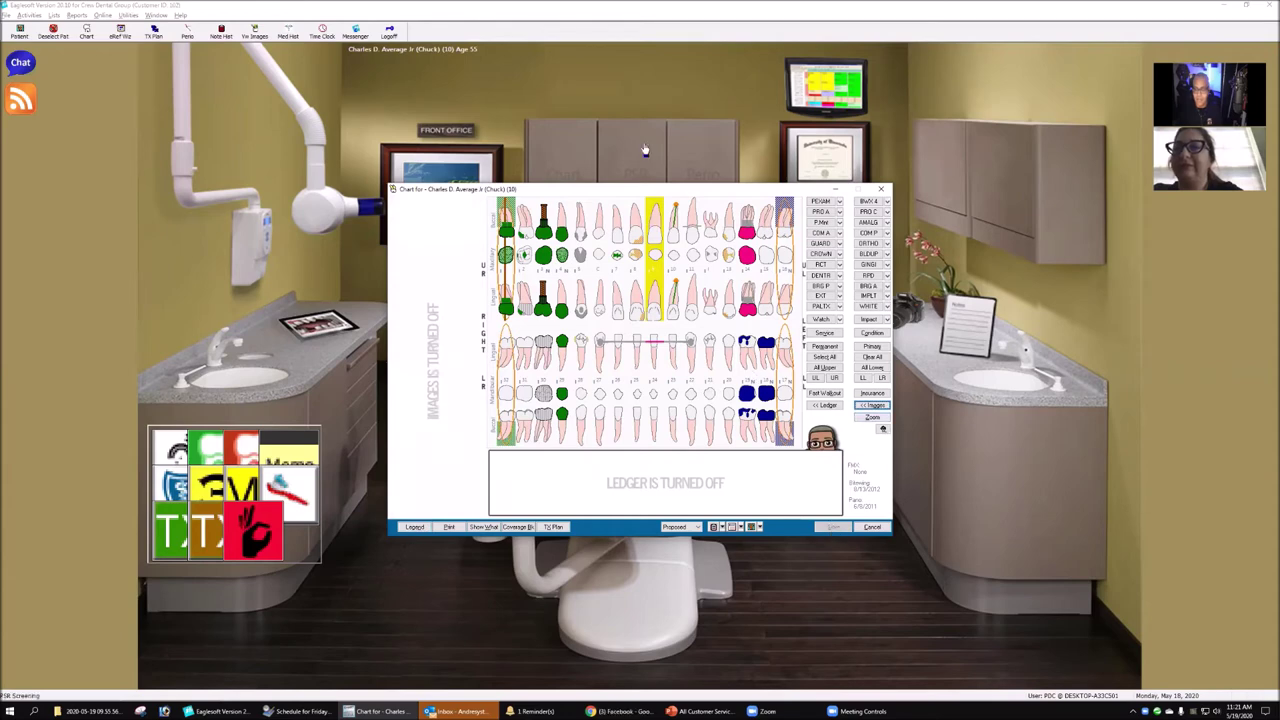
- Open the charts of the 8 AM and following Restore 2 patients, closing without changes
left_click(310, 711)
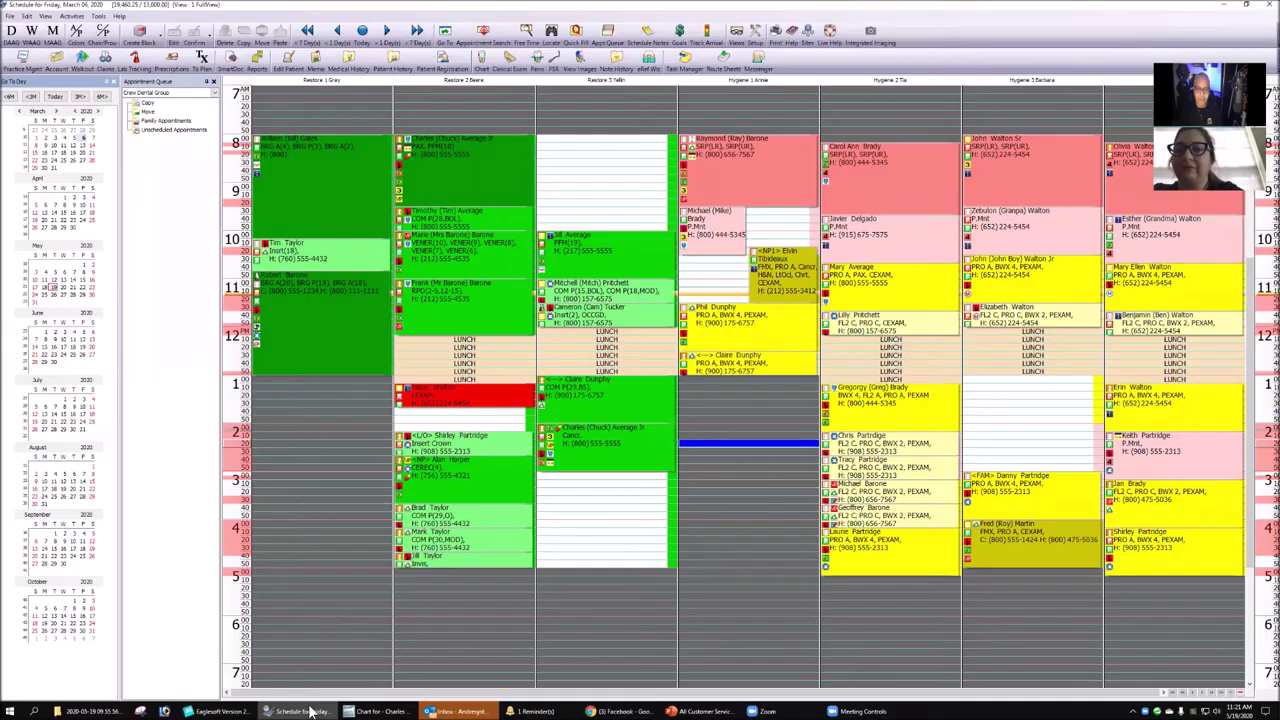
left_click(451, 151)
left_click(452, 219)
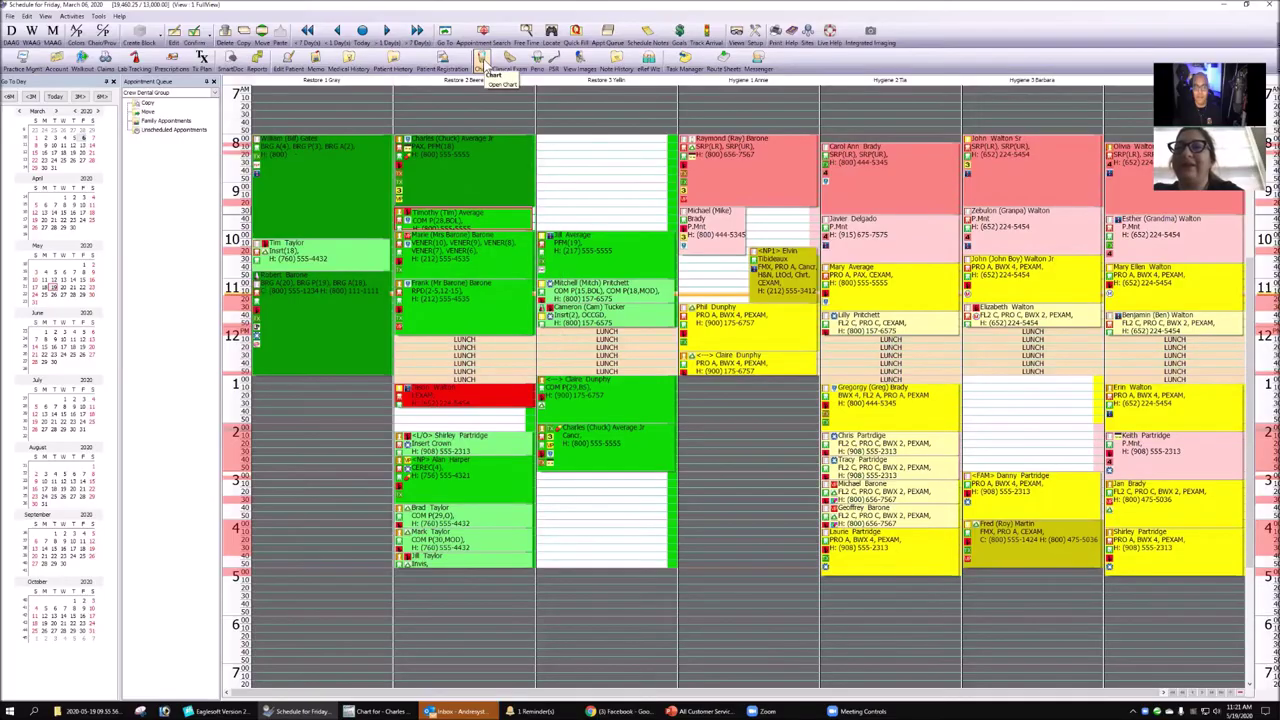
left_click(481, 58)
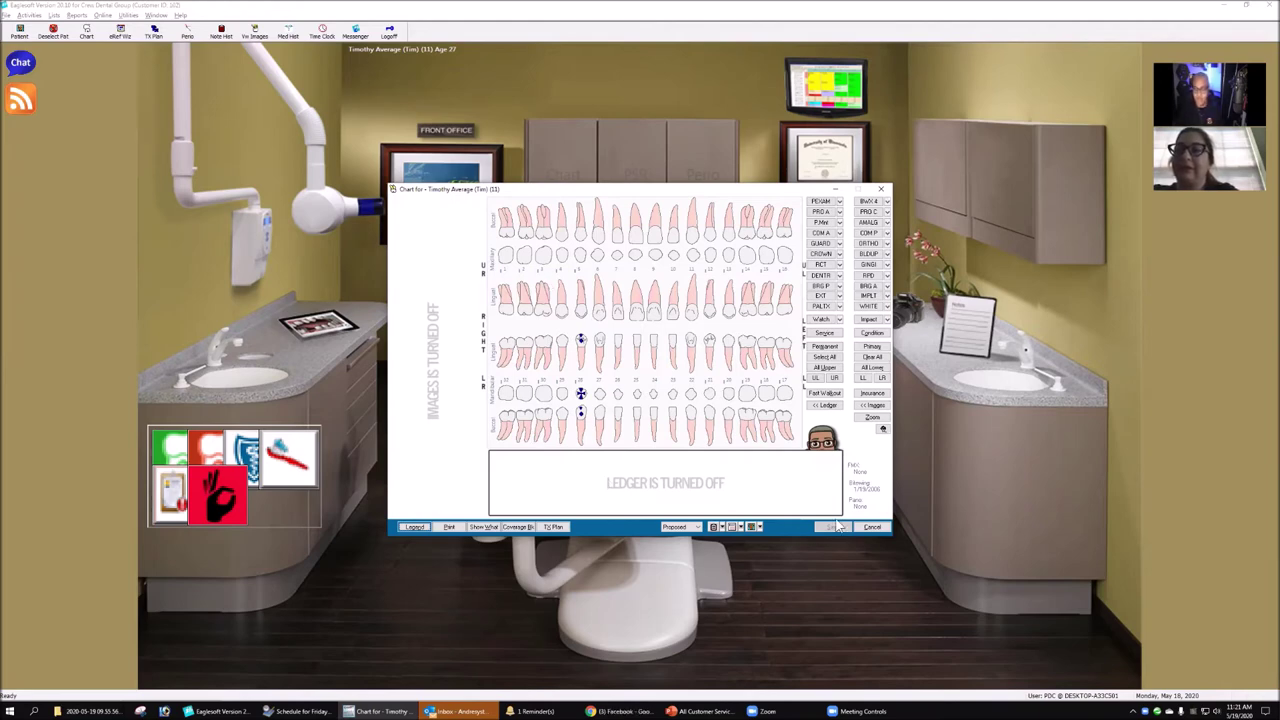
left_click(298, 711)
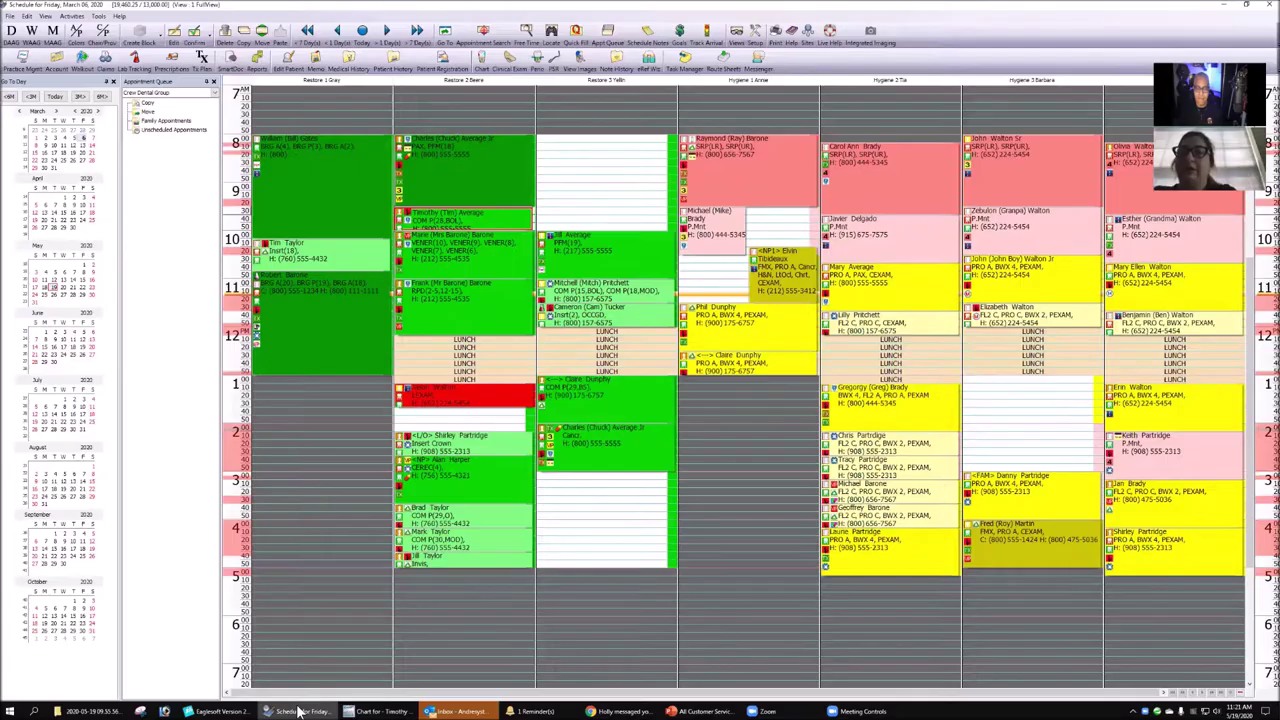
left_click(459, 262)
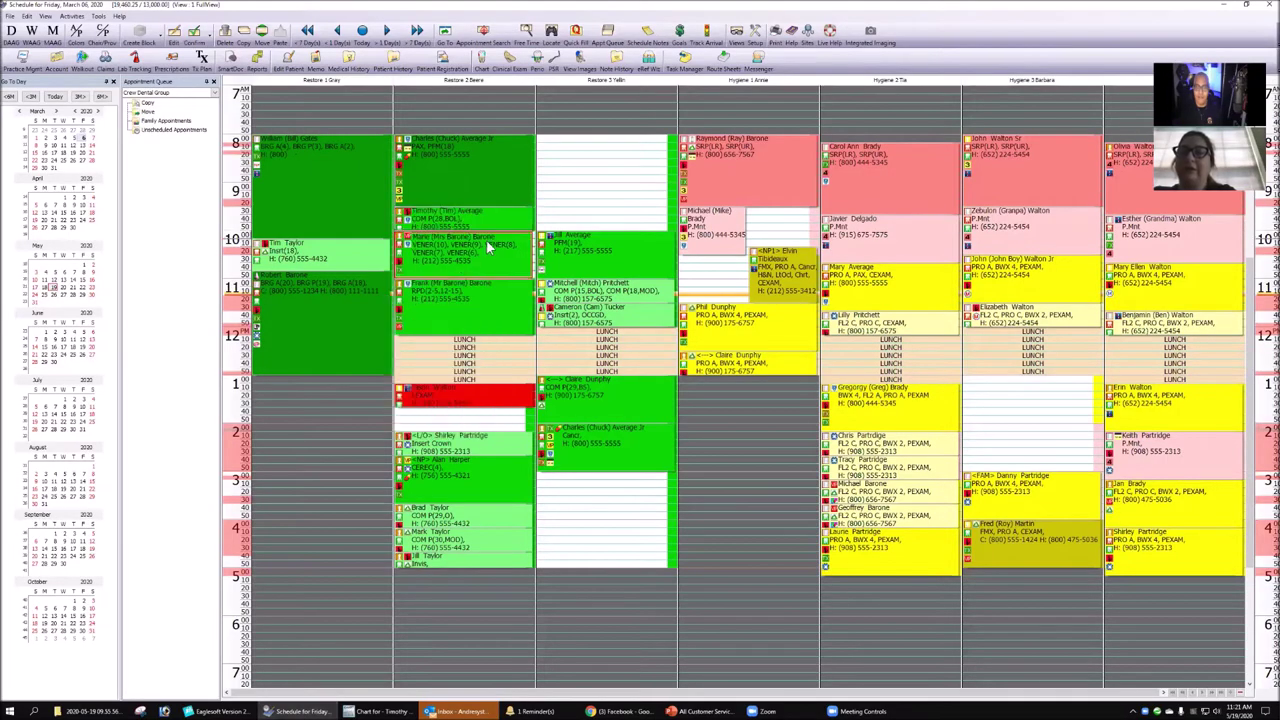
left_click(481, 62)
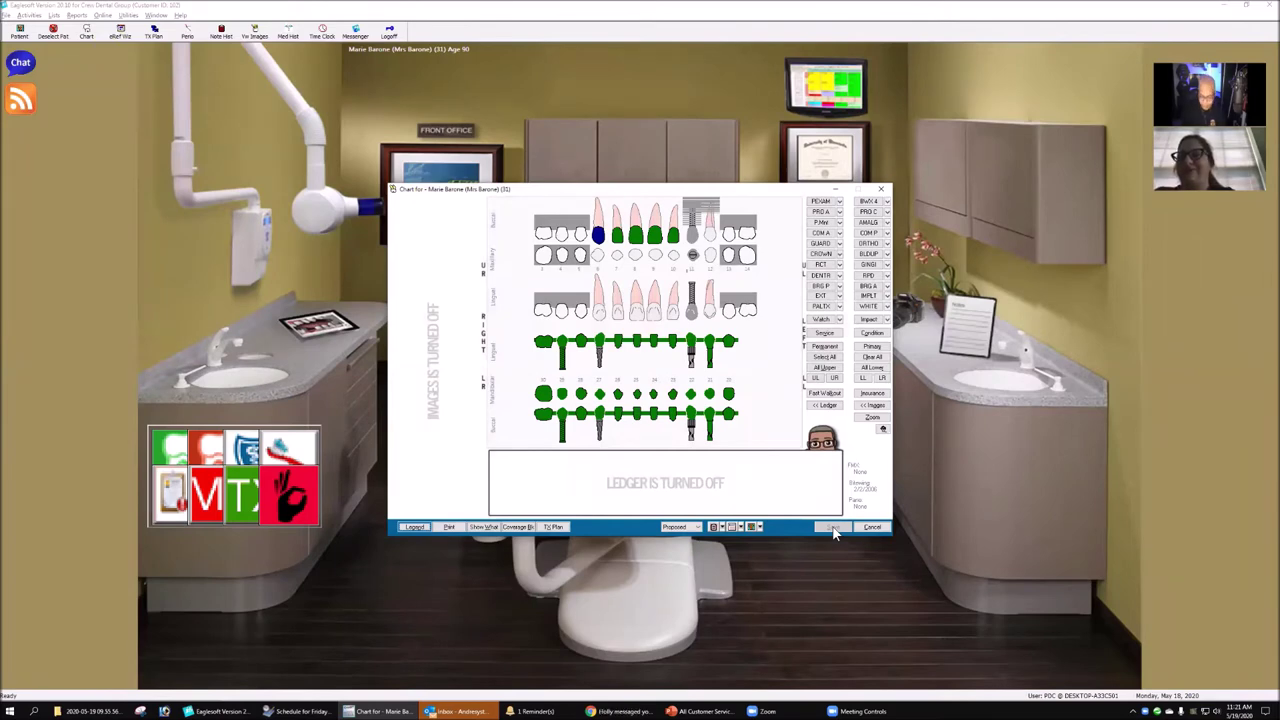
left_click(875, 528)
- Select the next Restore 2 appointment, bring its tooth chart up, and return to the Friday schedule
left_click(318, 710)
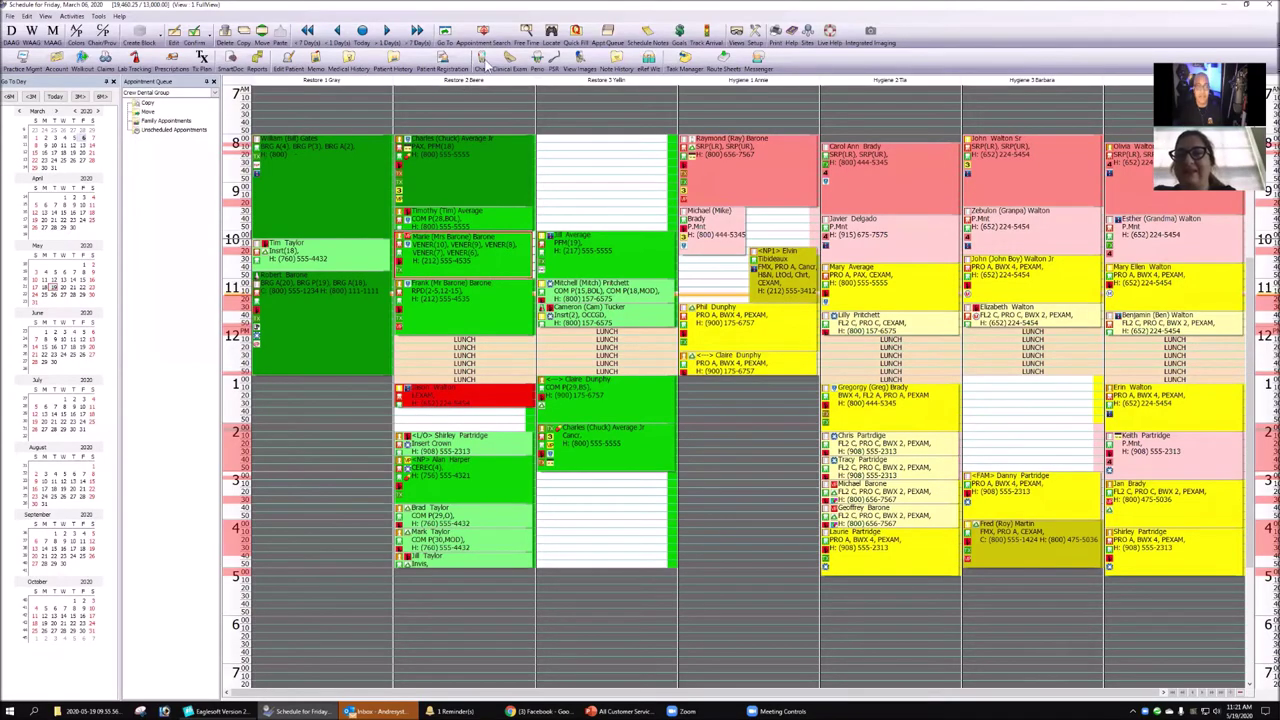
left_click(462, 300)
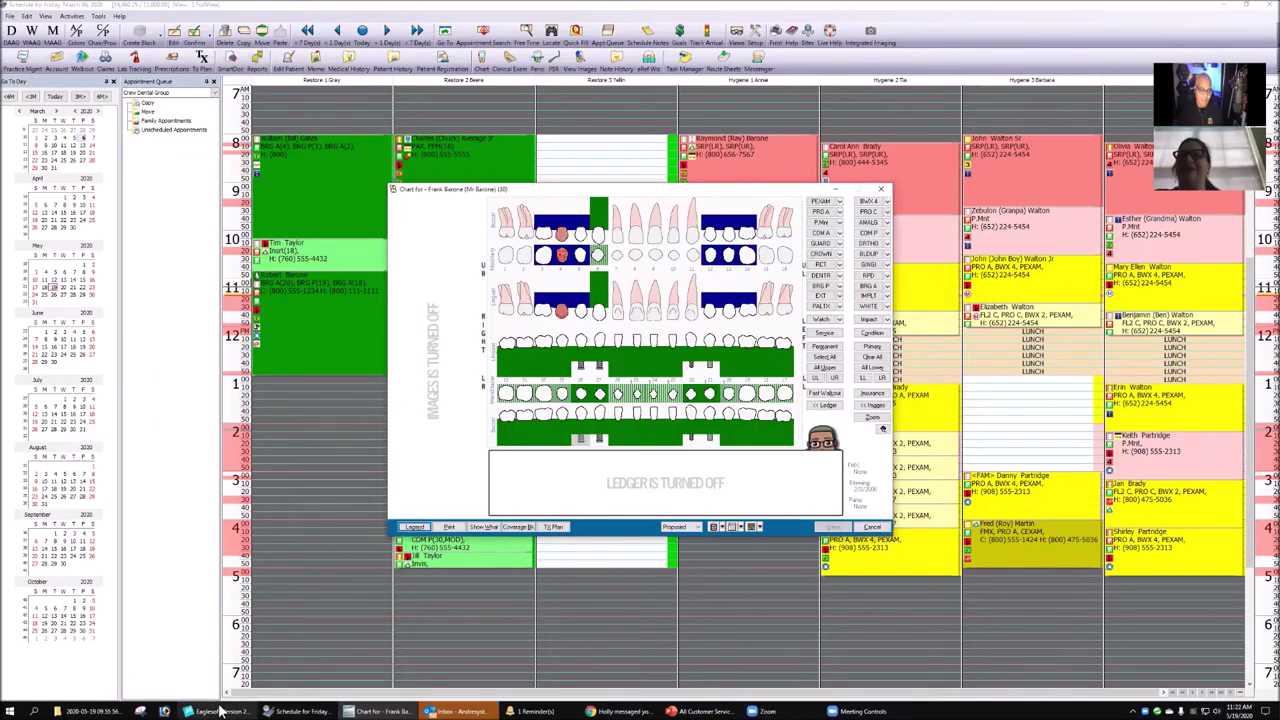
left_click(252, 710)
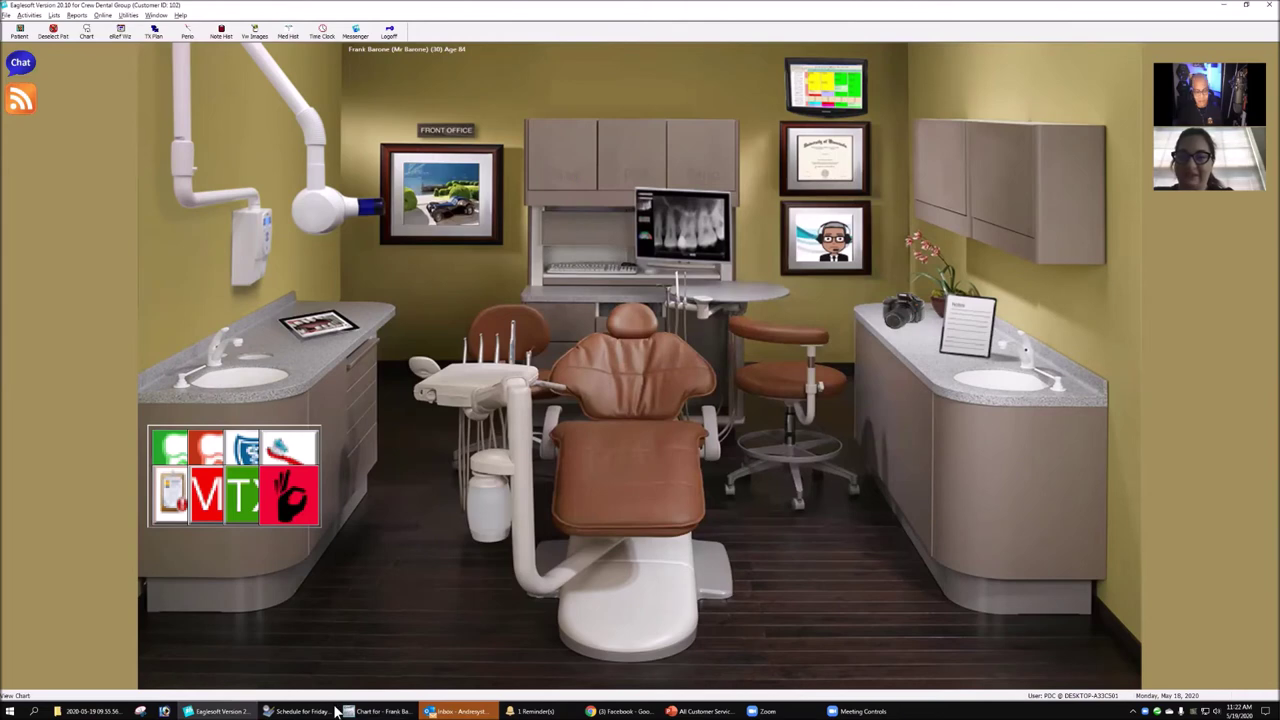
left_click(372, 711)
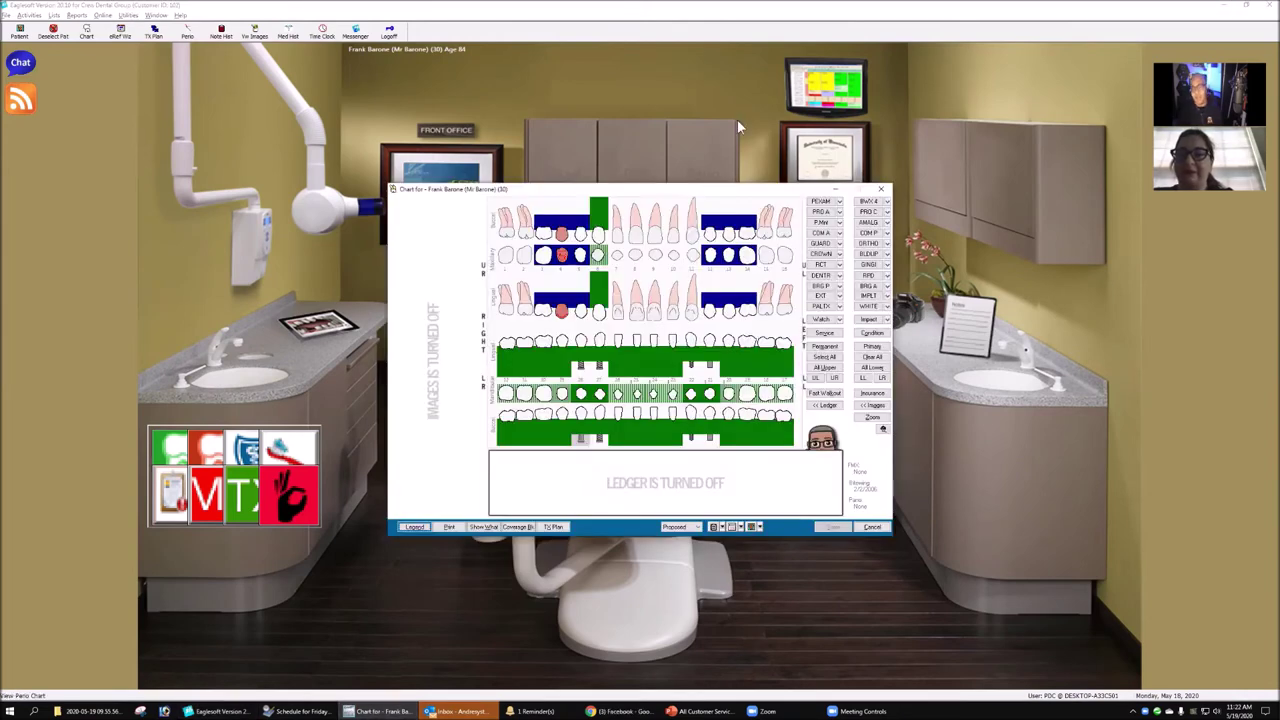
left_click(300, 711)
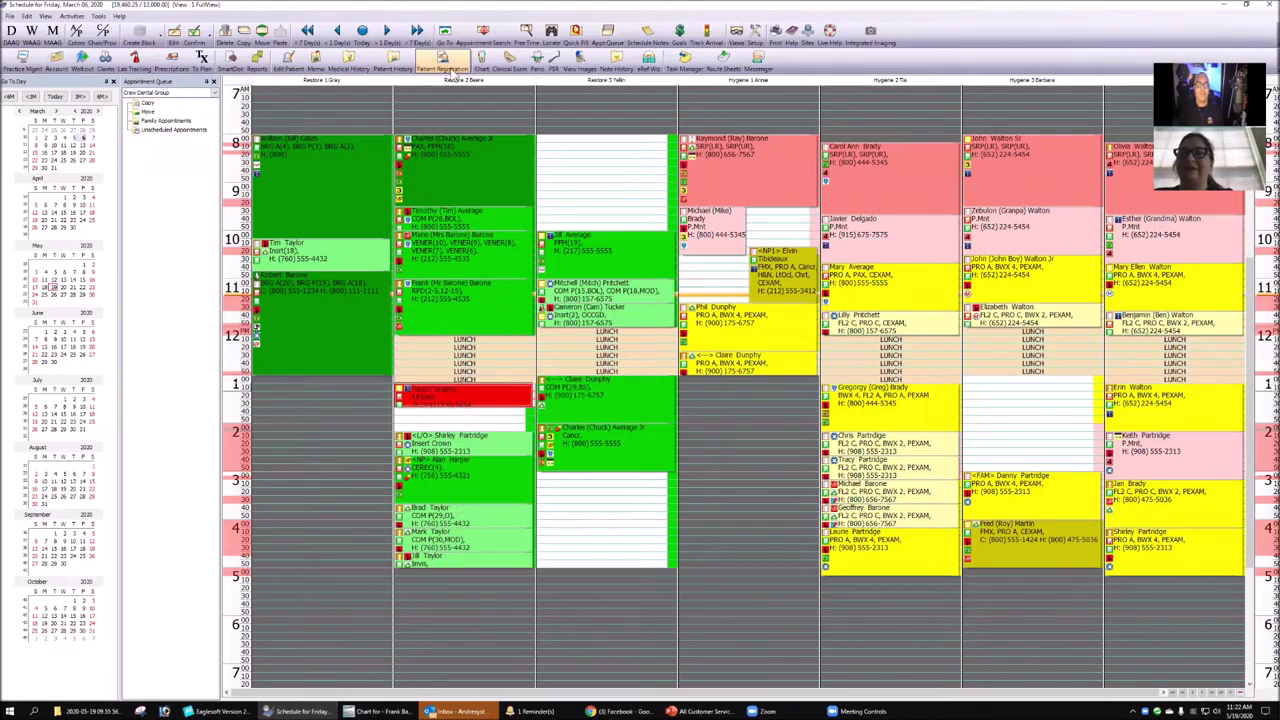
- View this patient's tooth chart, close it, and return from the schedule to the operatory screen
left_click(483, 58)
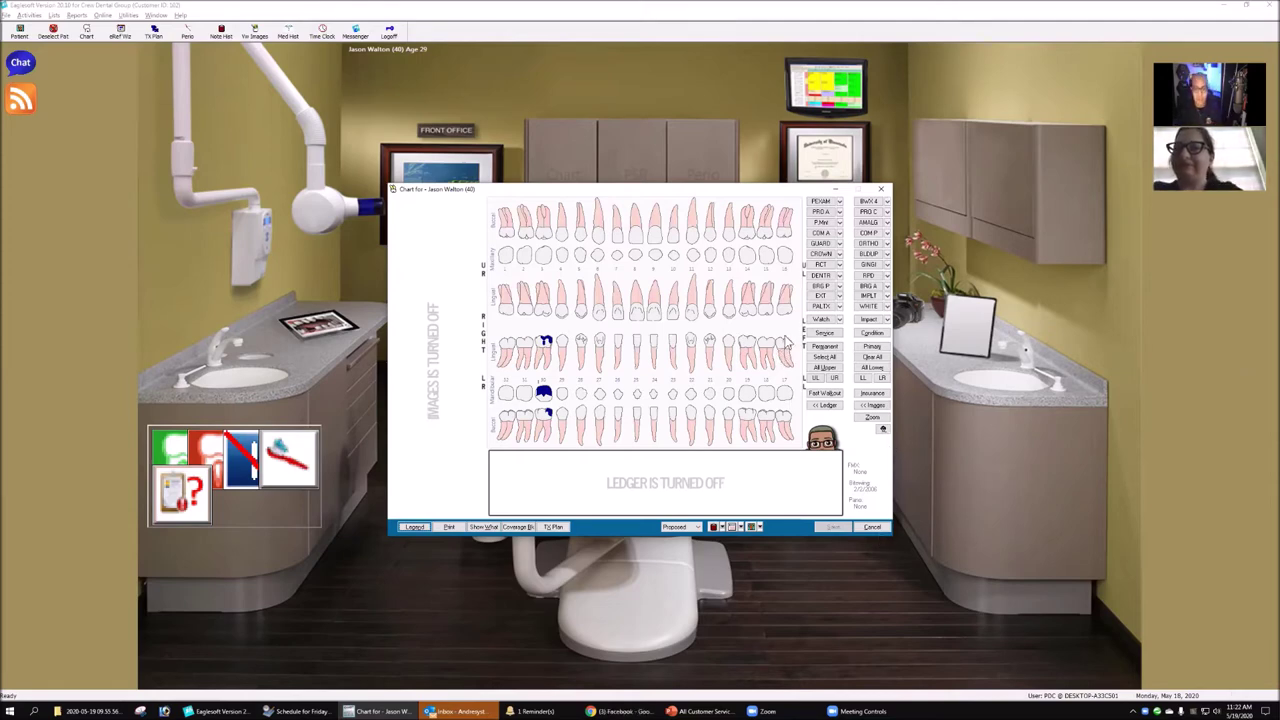
left_click(884, 191)
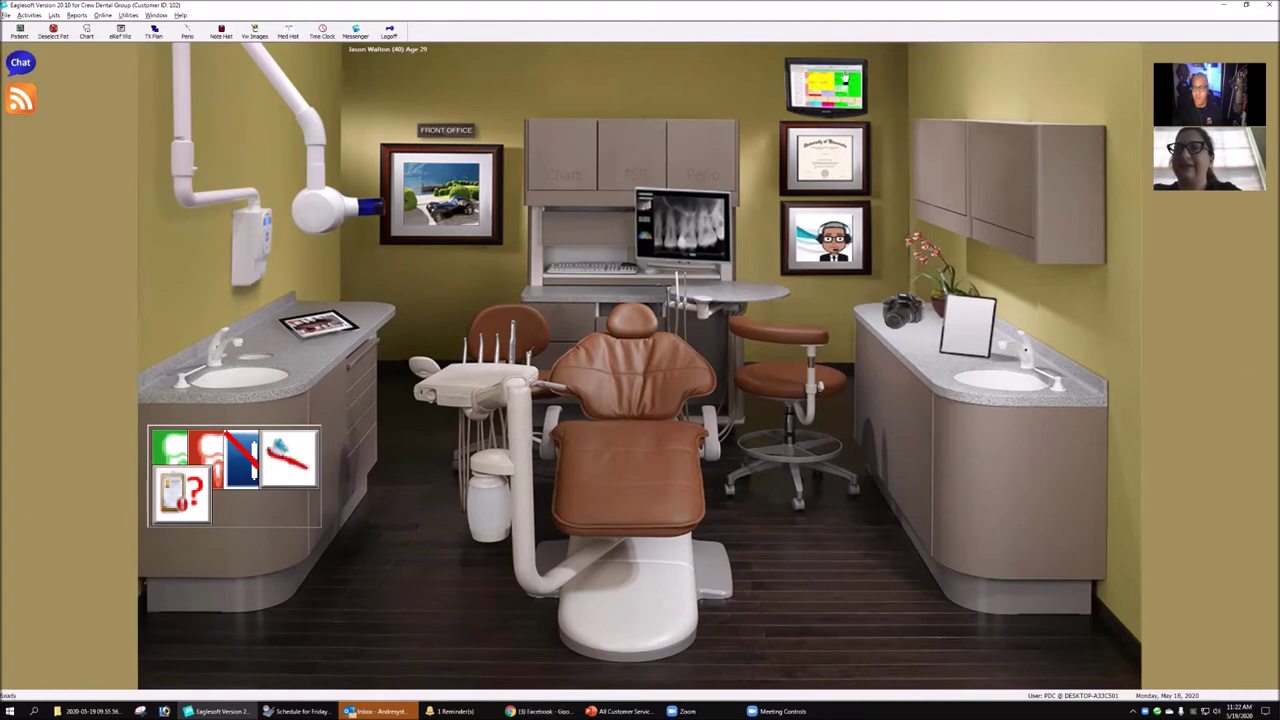
left_click(826, 90)
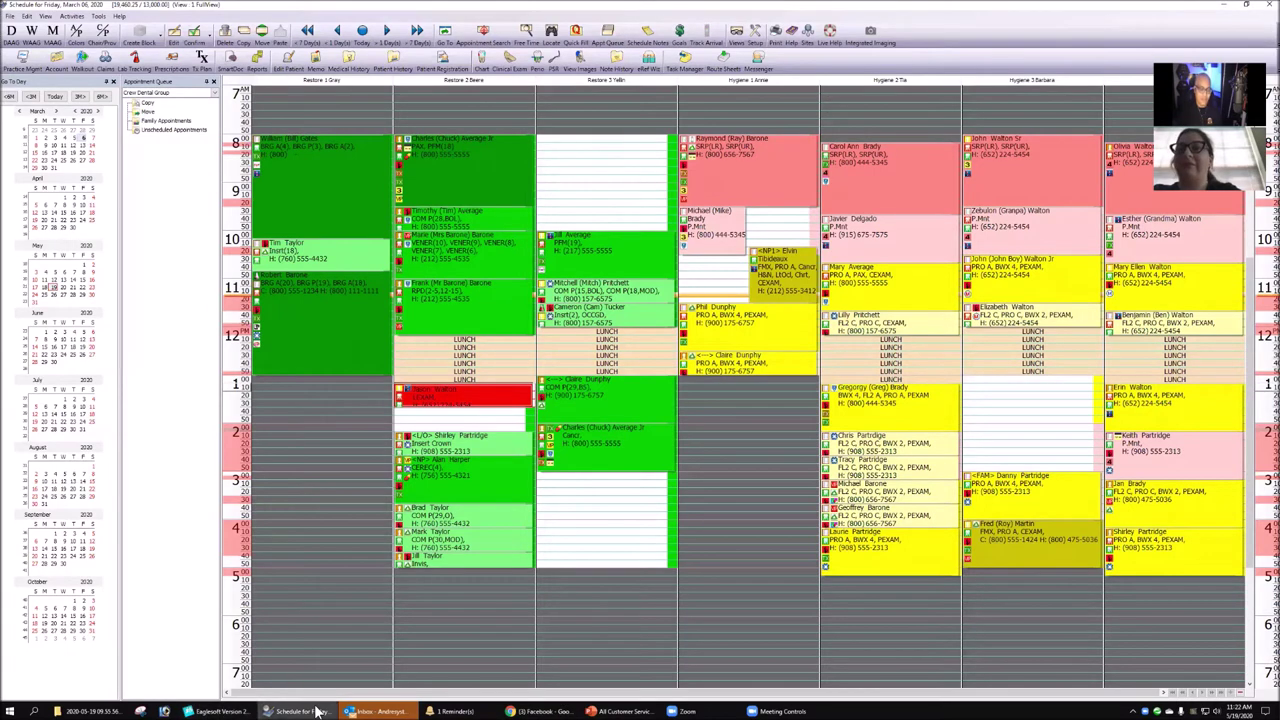
mouse_move(238, 708)
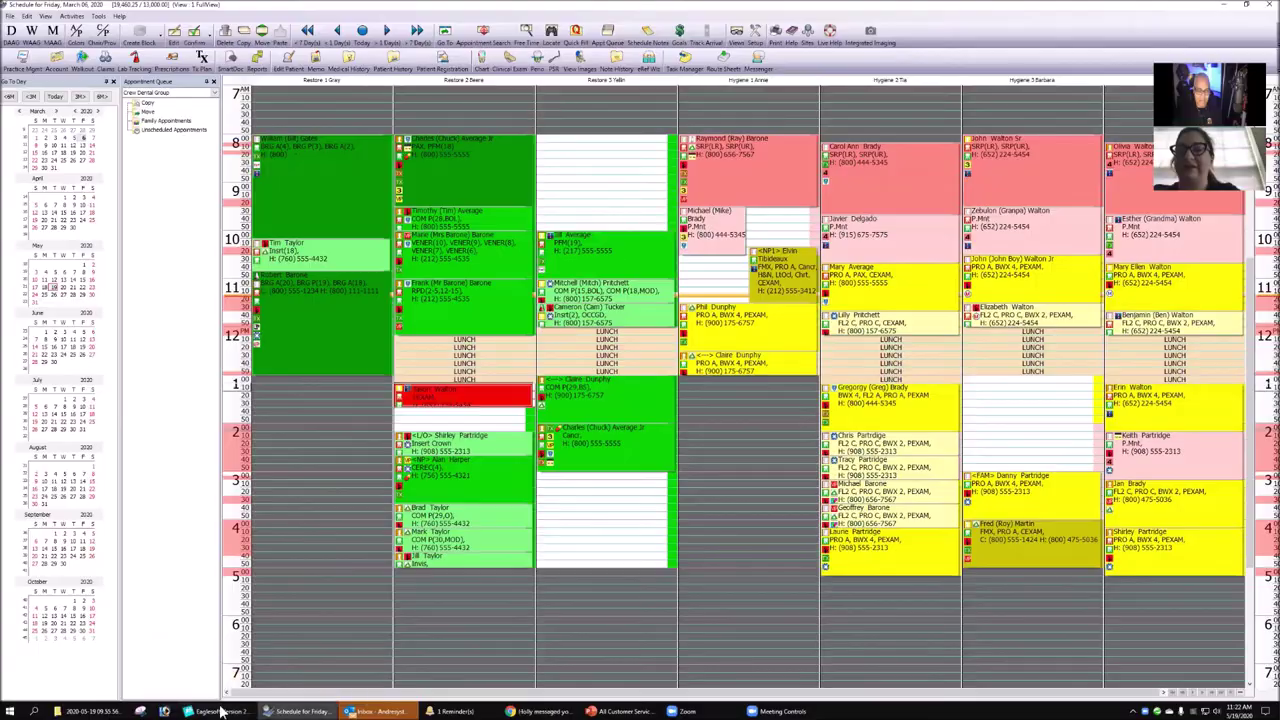
left_click(222, 710)
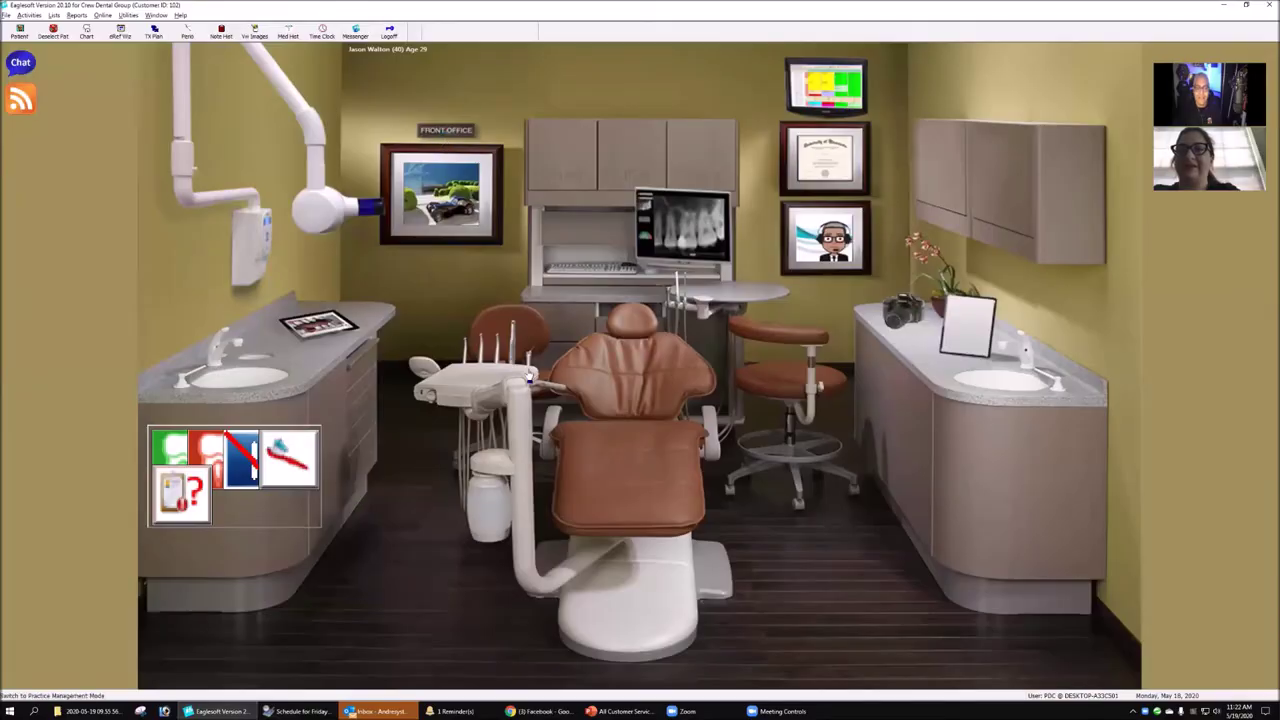
left_click(528, 376)
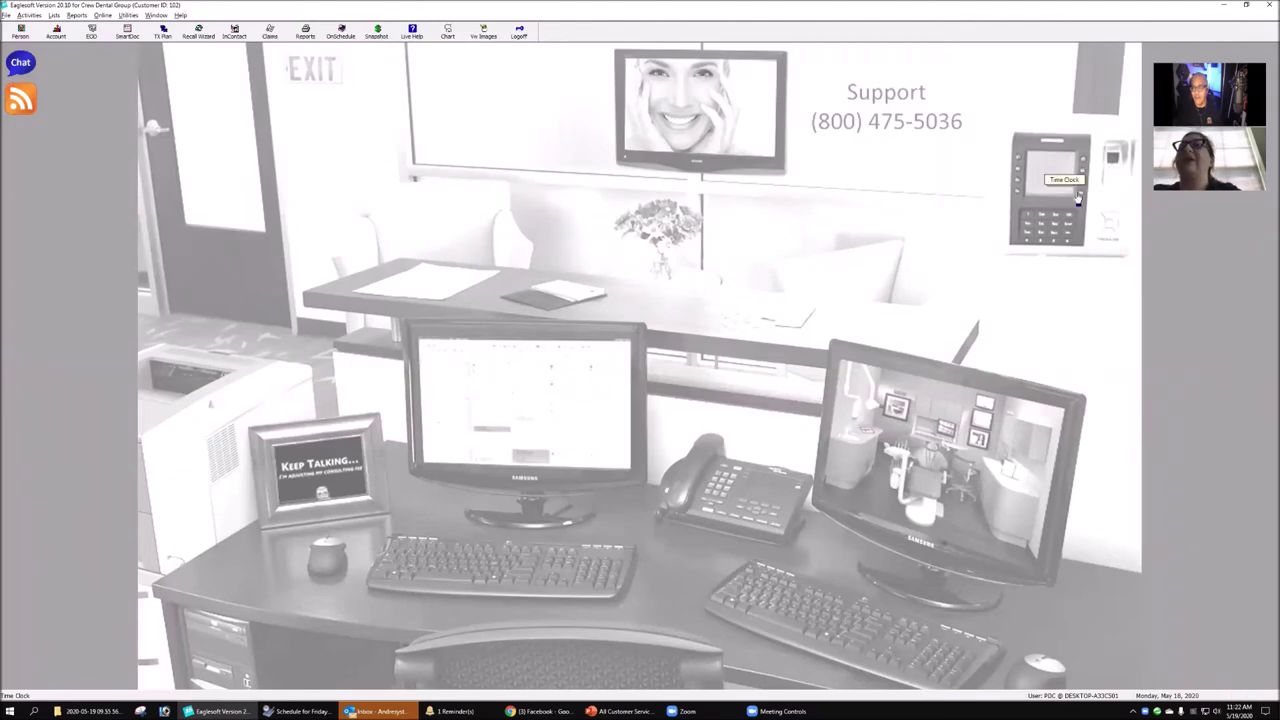
- Switch between clinical and front-office views, open and cancel the tooth chart, then show the Friday schedule
left_click(925, 495)
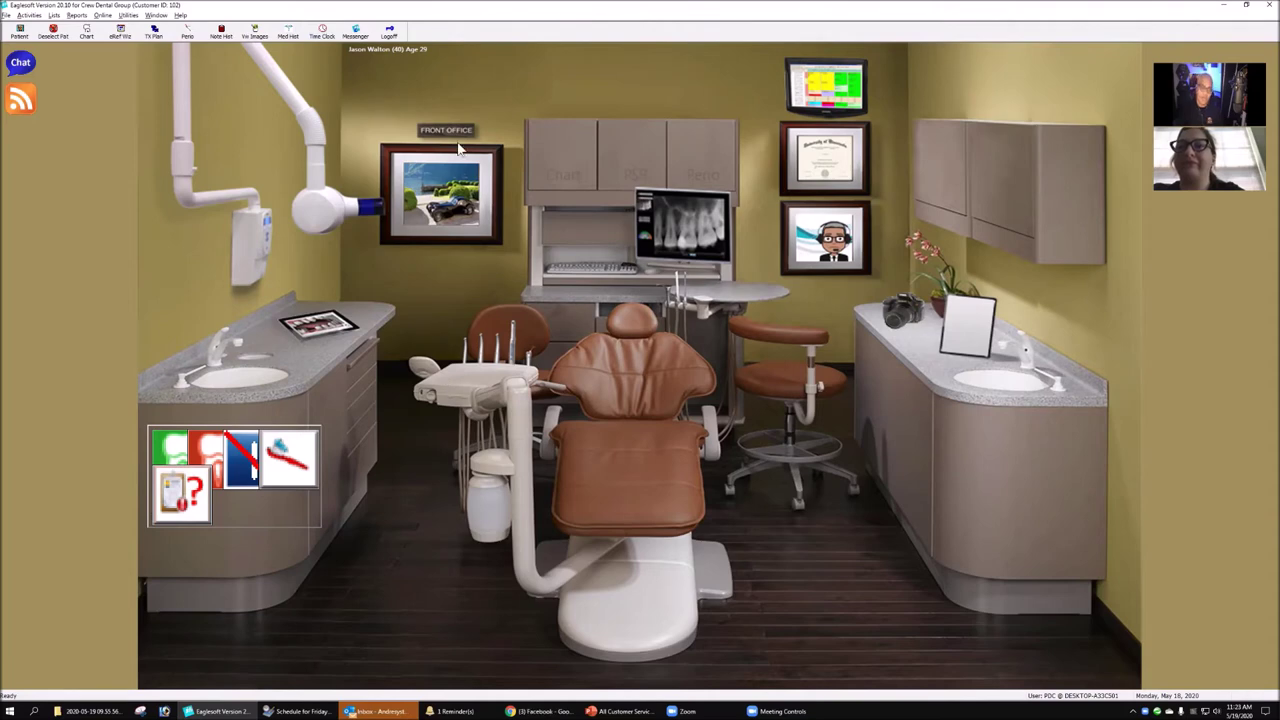
left_click(482, 237)
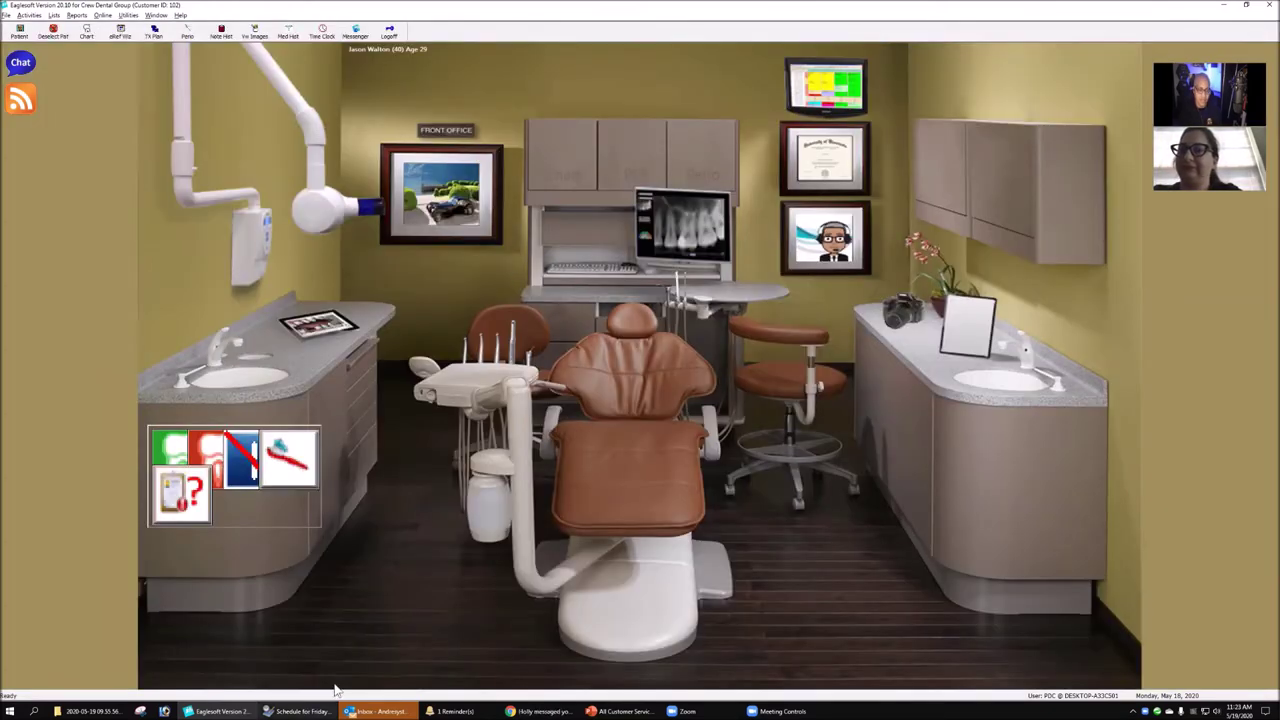
left_click(833, 532)
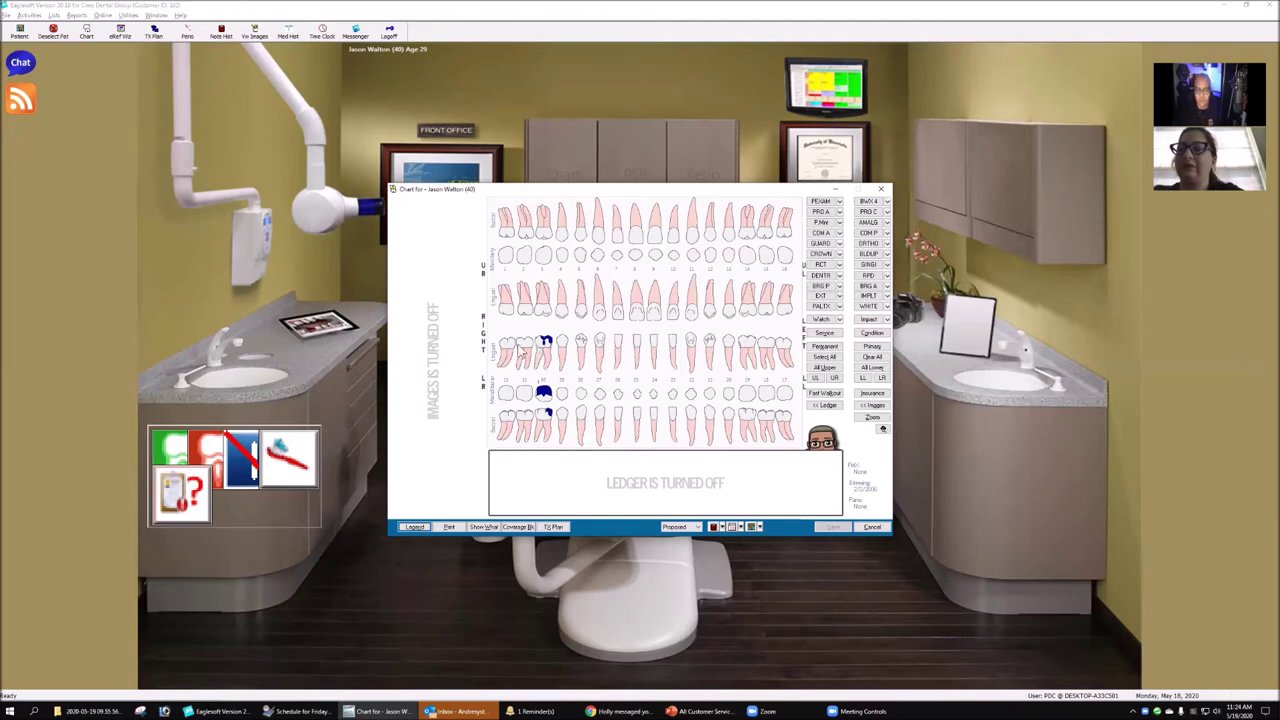
left_click_drag(670, 198, 686, 172)
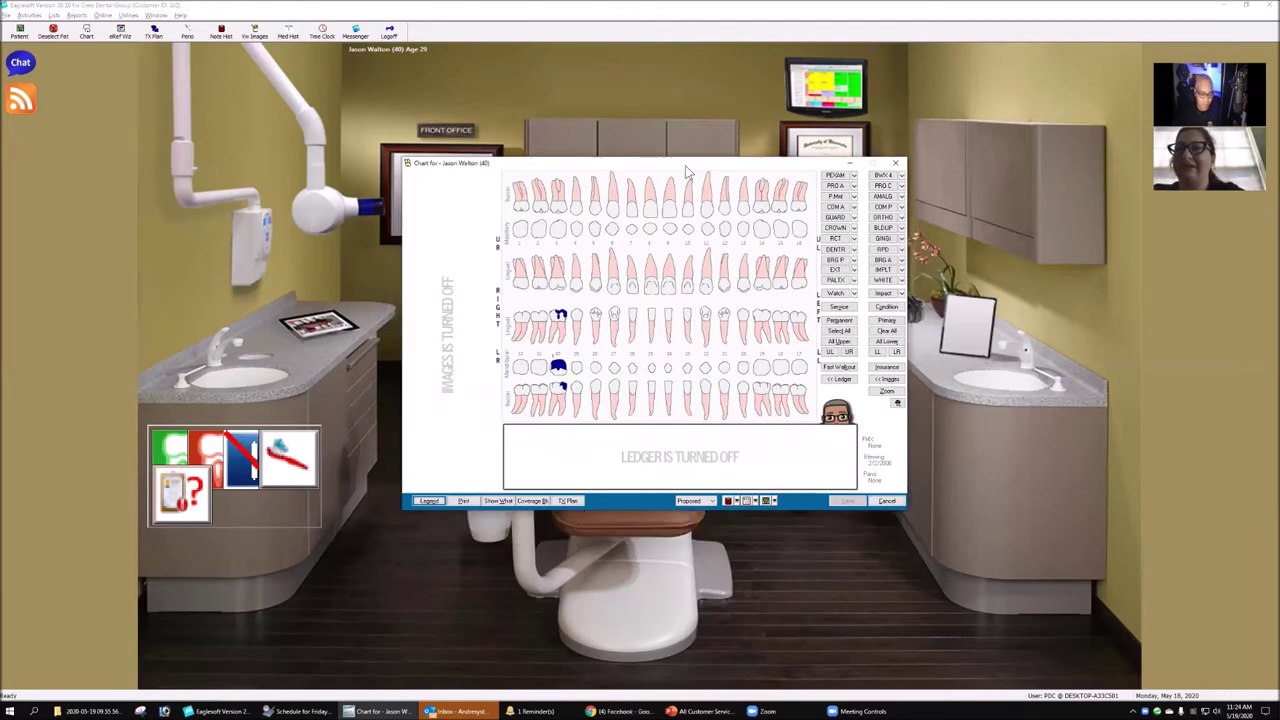
left_click(893, 501)
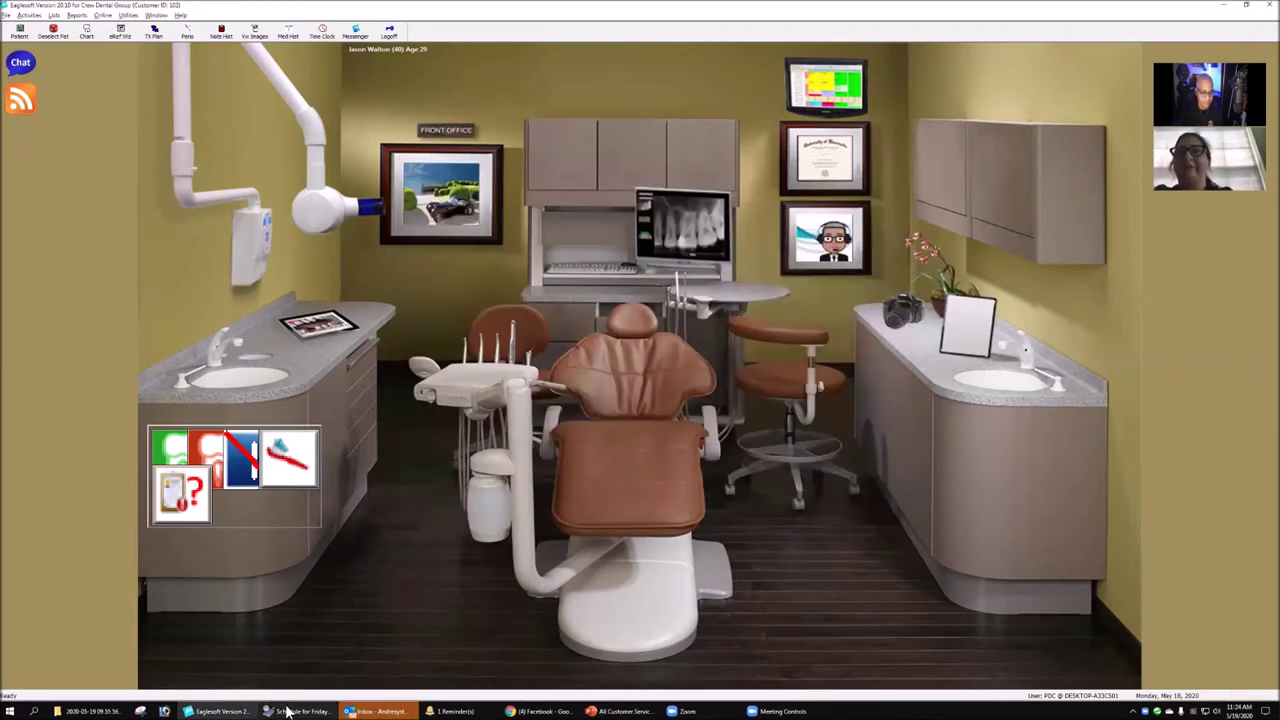
left_click(287, 710)
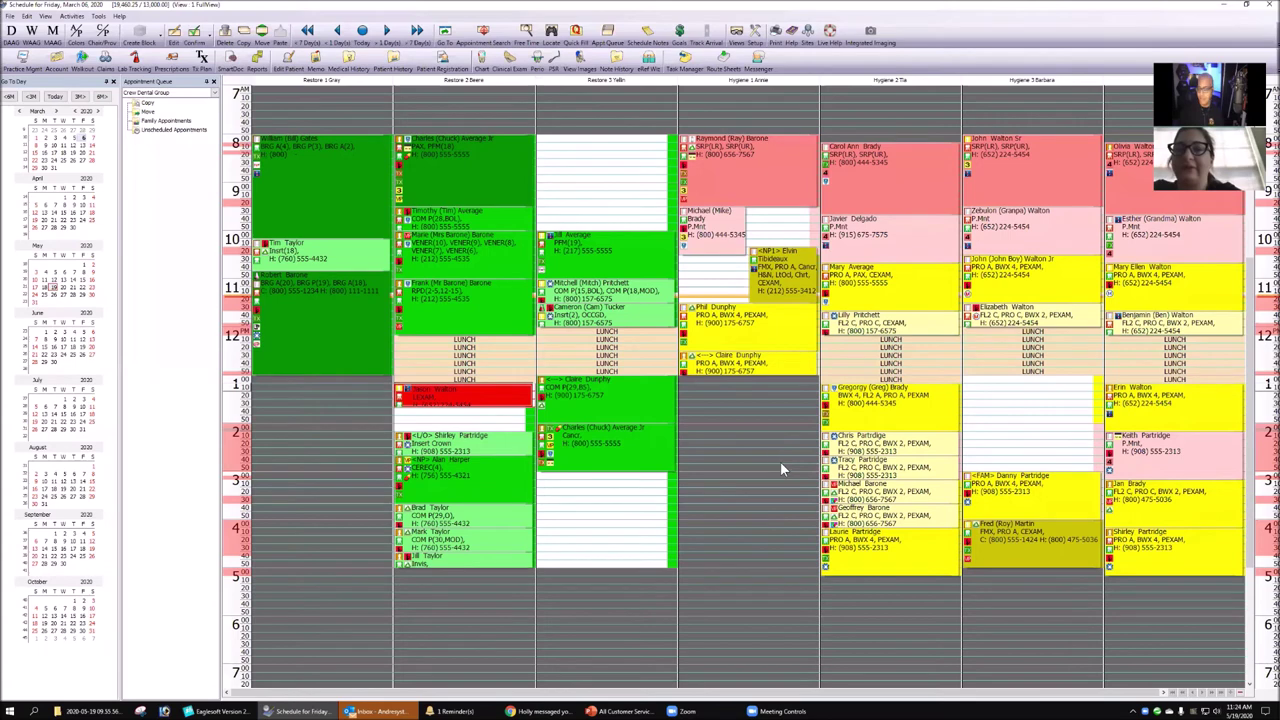
- Open the Friday 8 AM Restore 2 appointment listing D0220 and D2750, totaling $991.00
left_click(781, 461)
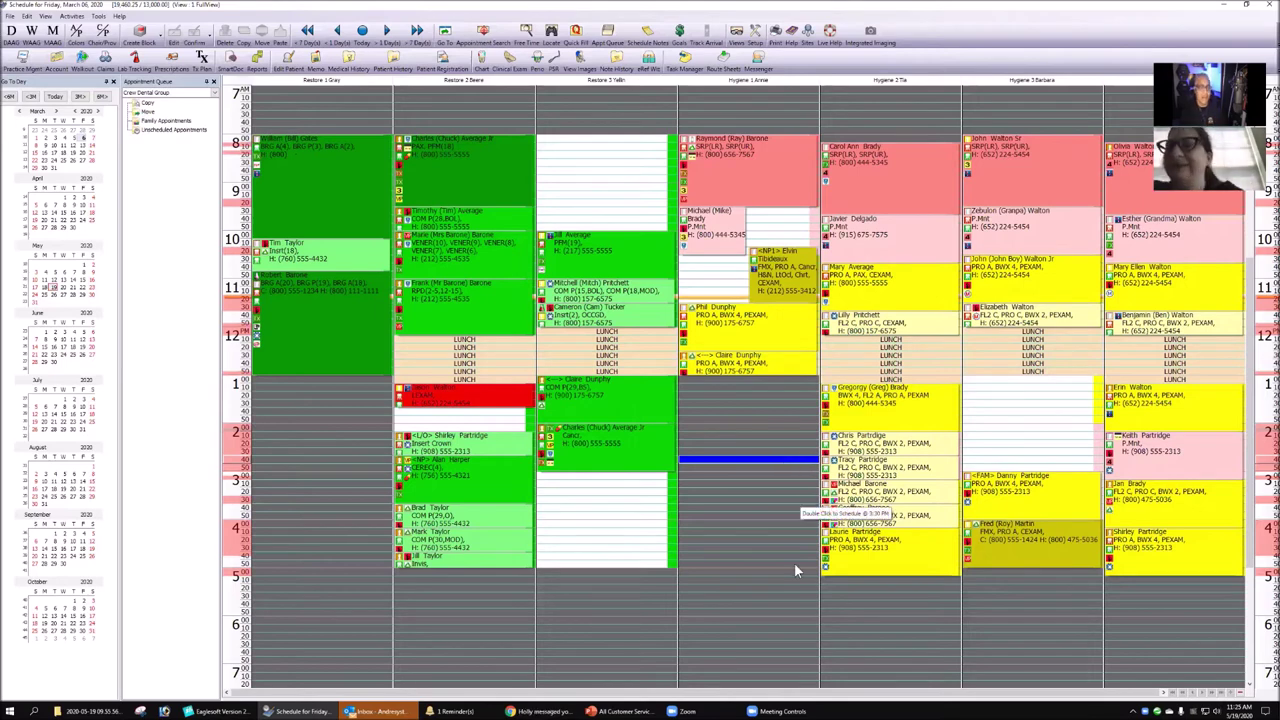
left_click(521, 186)
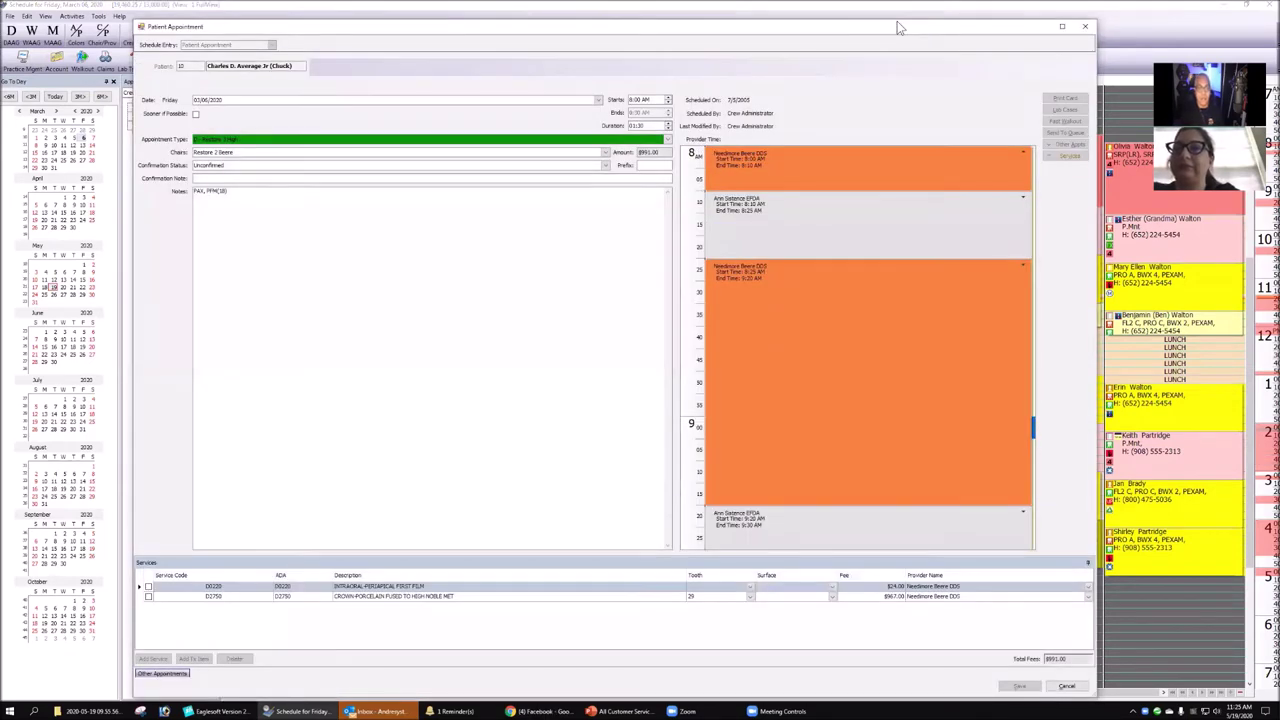
- Clear the 'Co-pay due' text from the appointment notes
left_click(356, 199)
type("Co-pay")
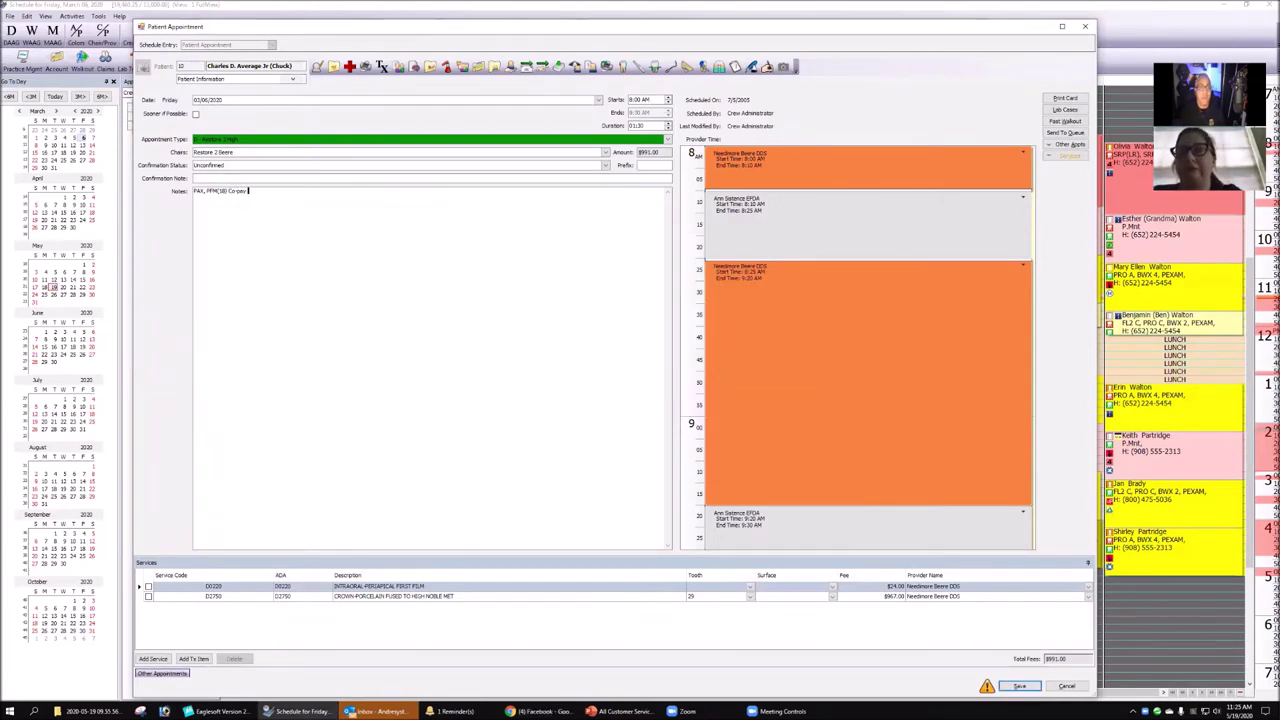
type(" due")
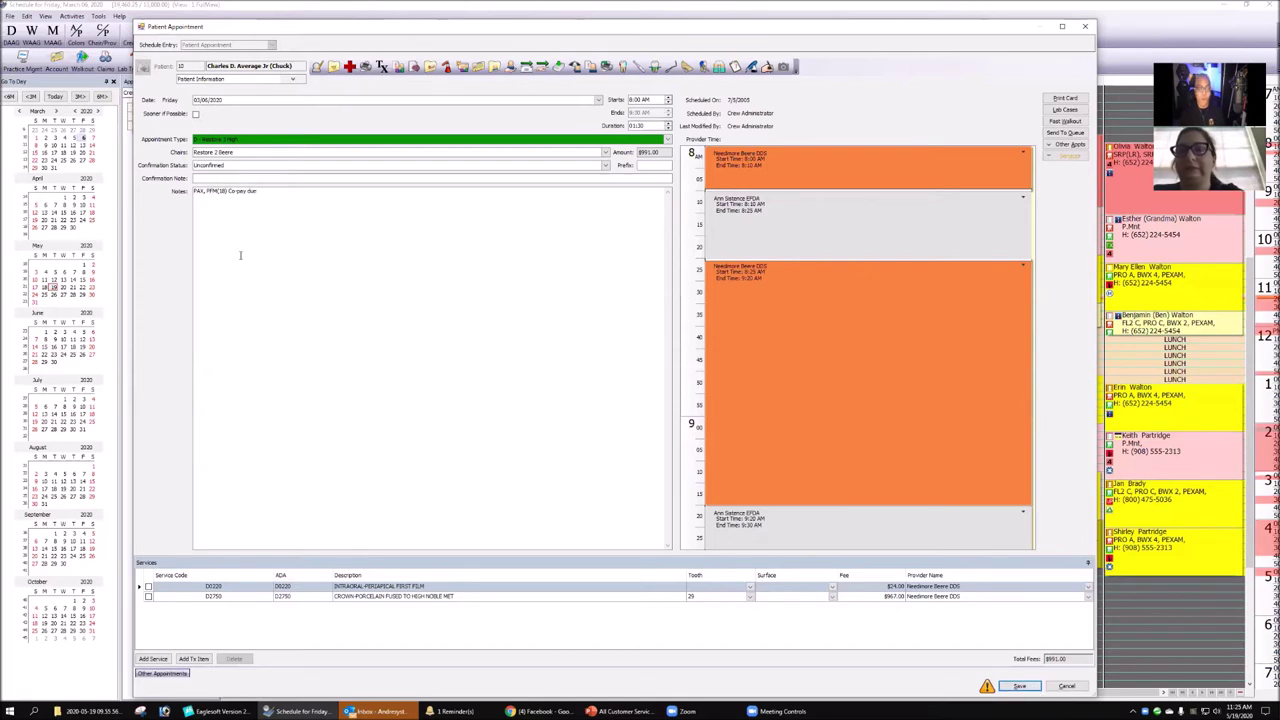
left_click_drag(229, 191, 429, 216)
key("BackSpace")
- Set the appointment prefix to 254 and close the appointment, keeping the changes
left_click(650, 166)
type("#")
type("52")
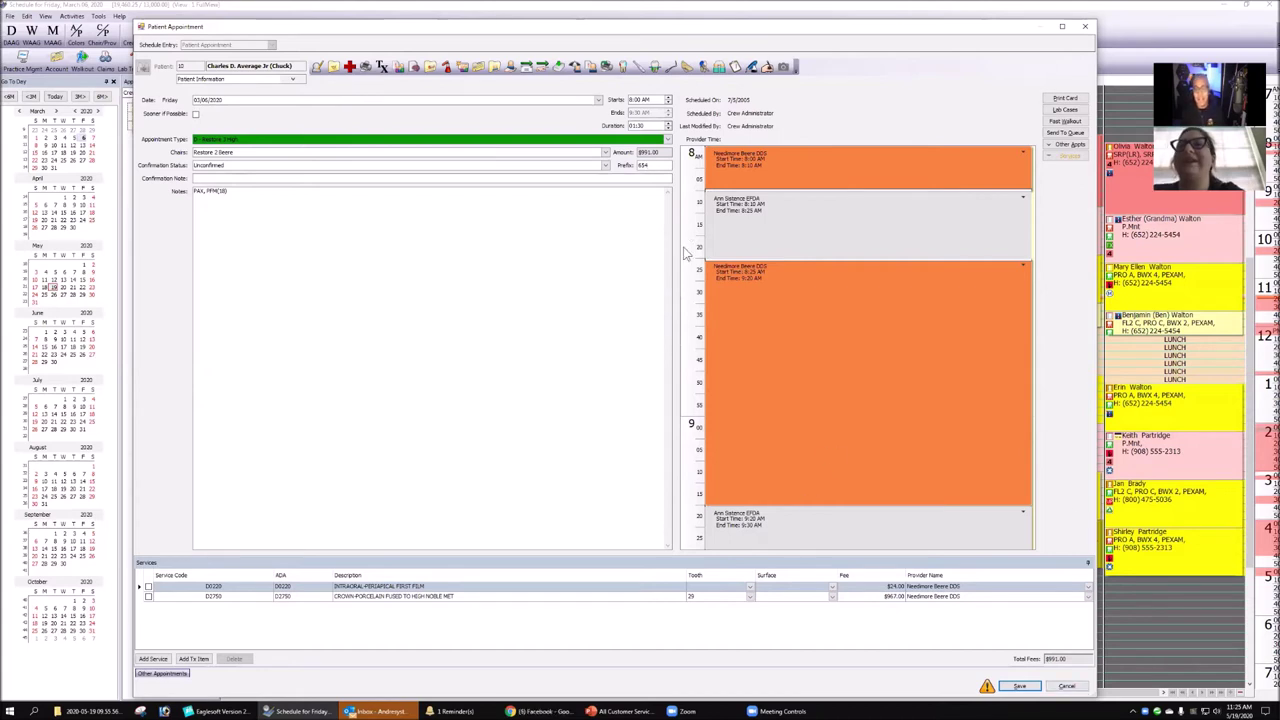
key("shift+Home")
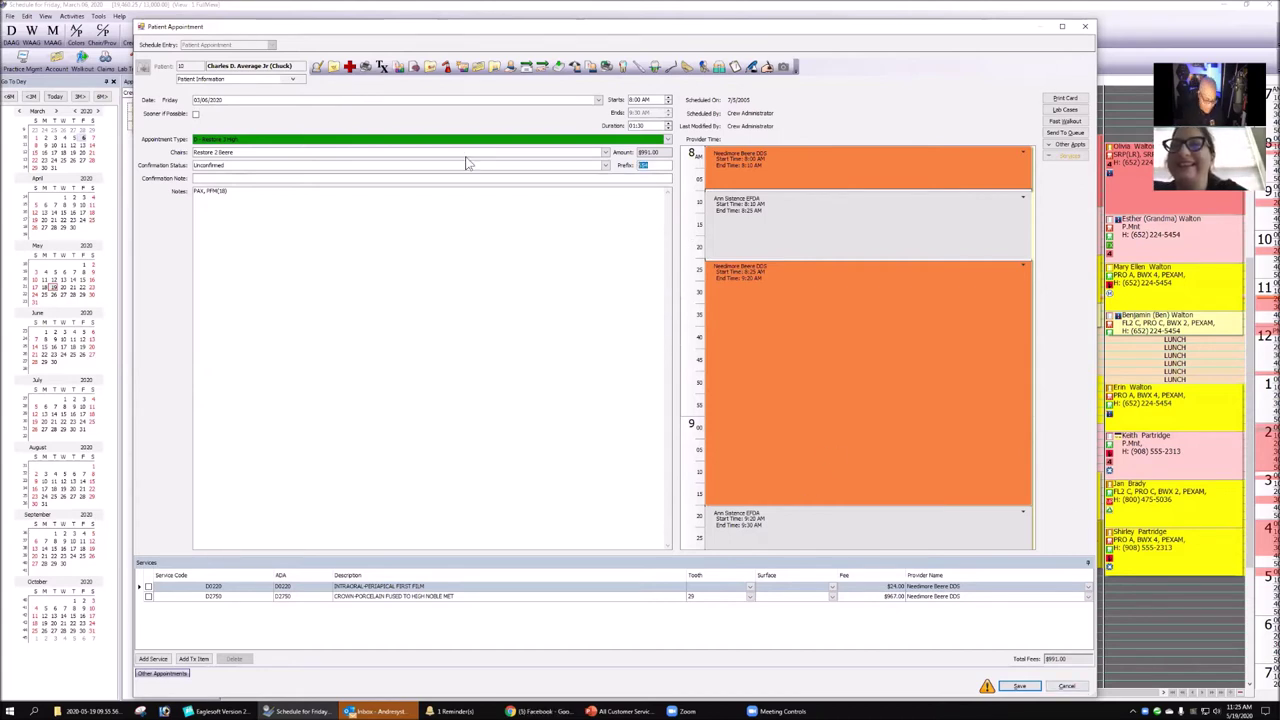
type("4")
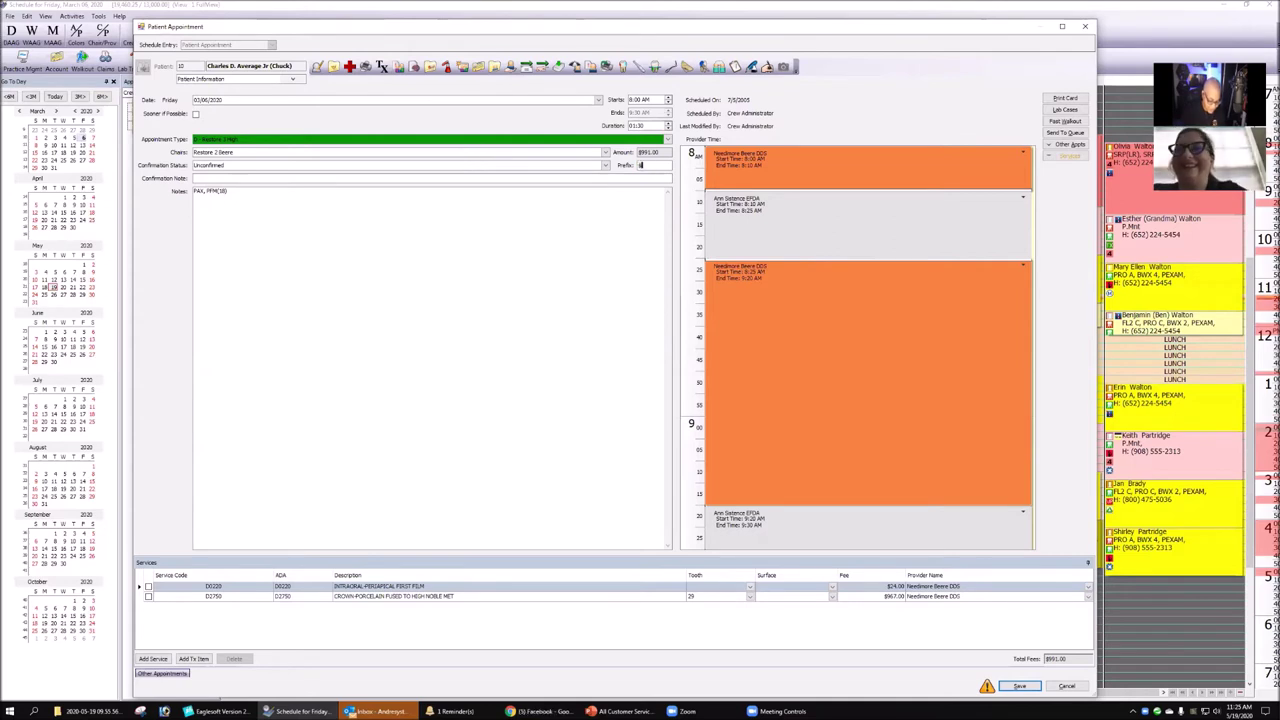
type("50")
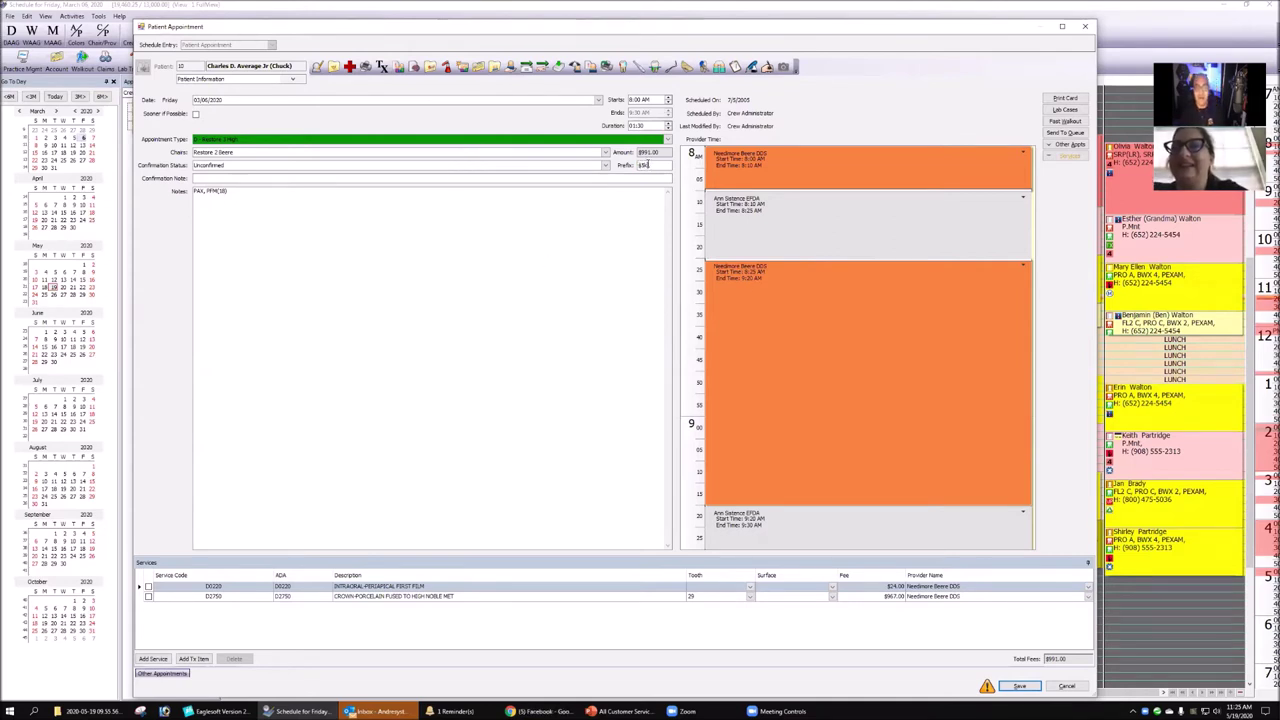
key("shift+Home")
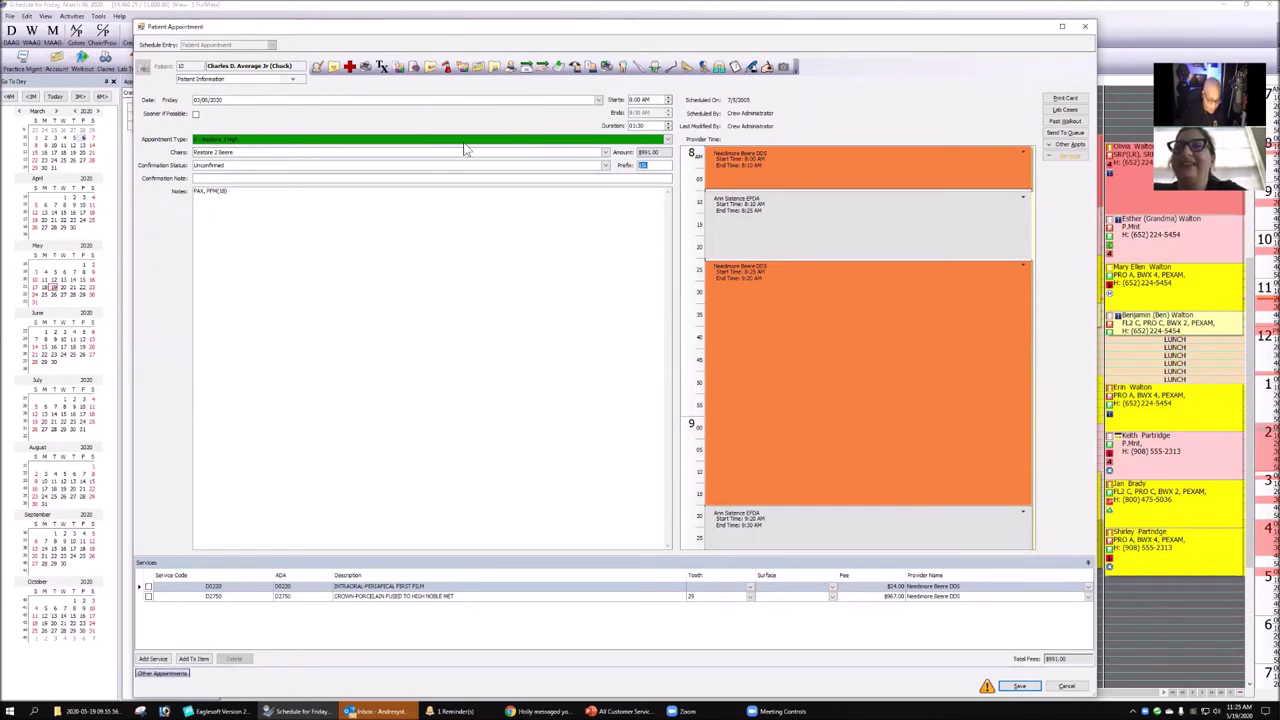
type("254")
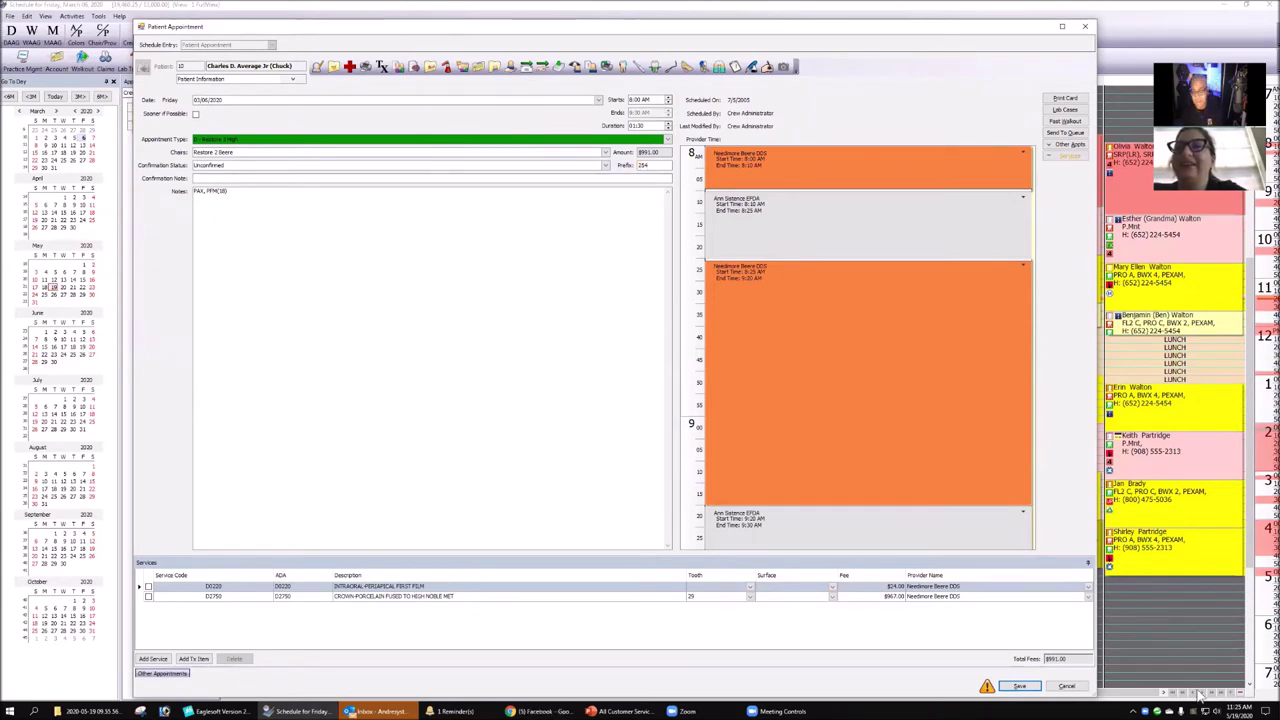
key("Escape")
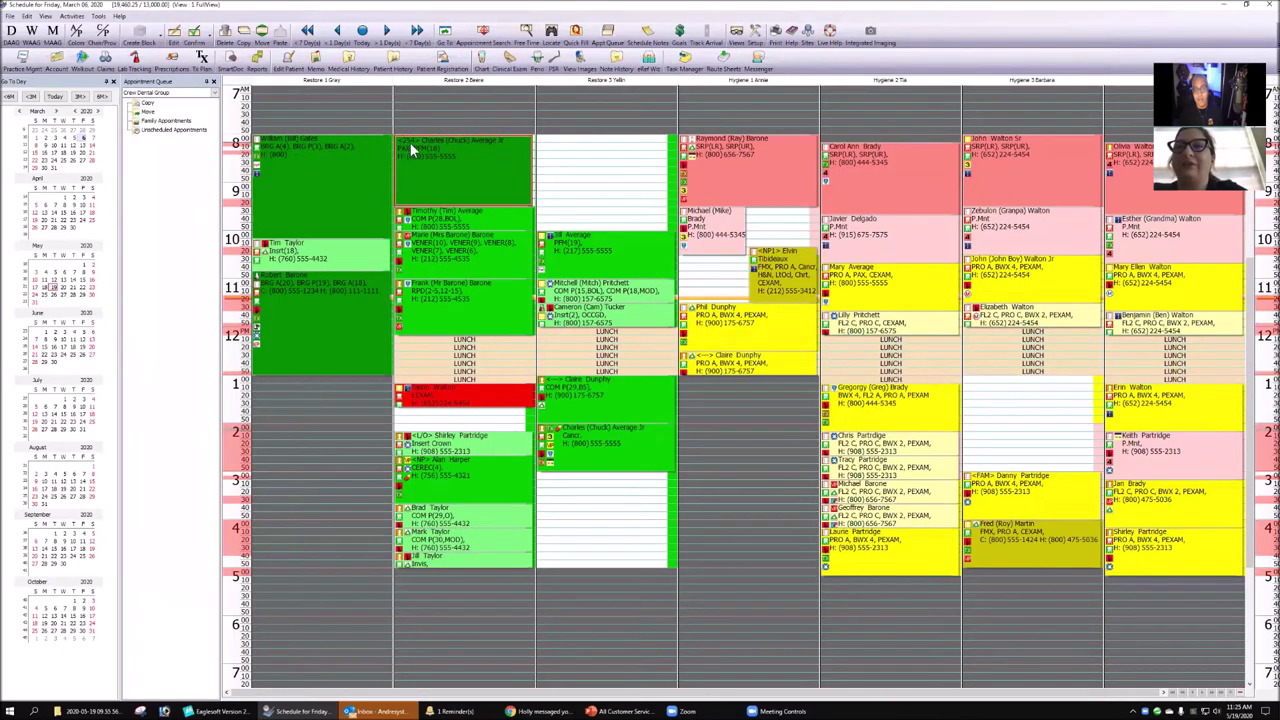
mouse_move(407, 149)
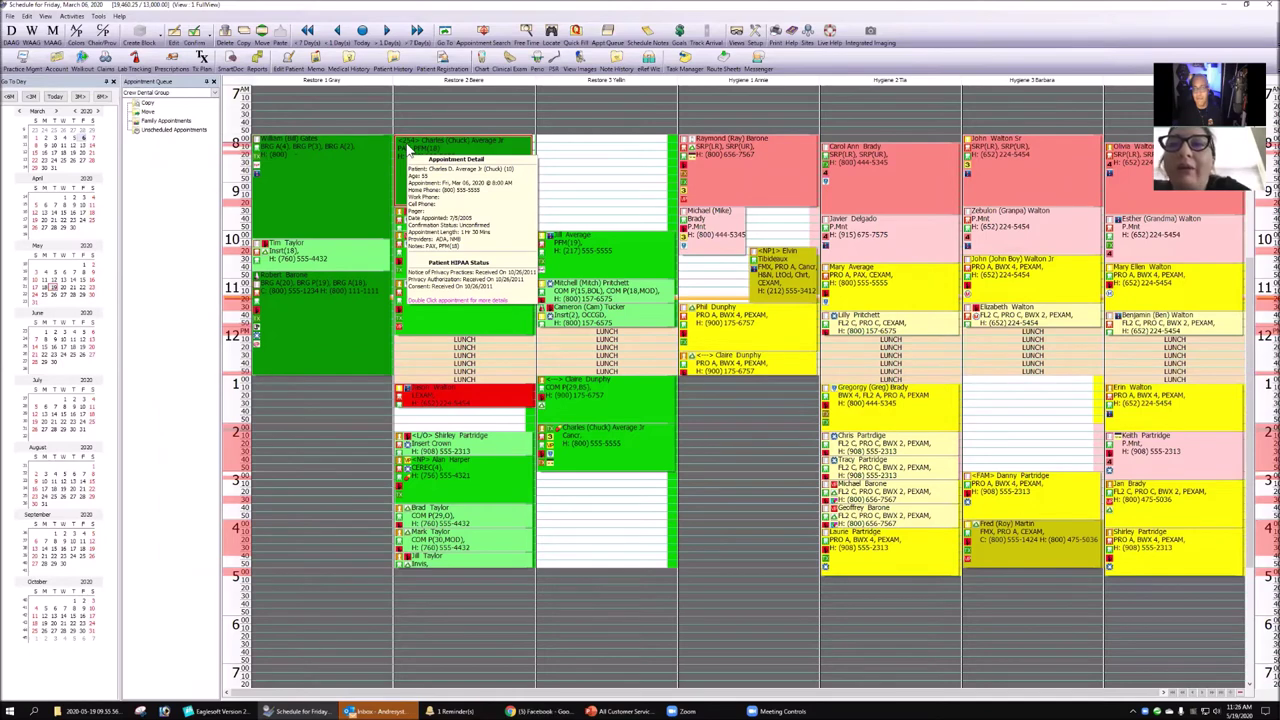
left_click(600, 156)
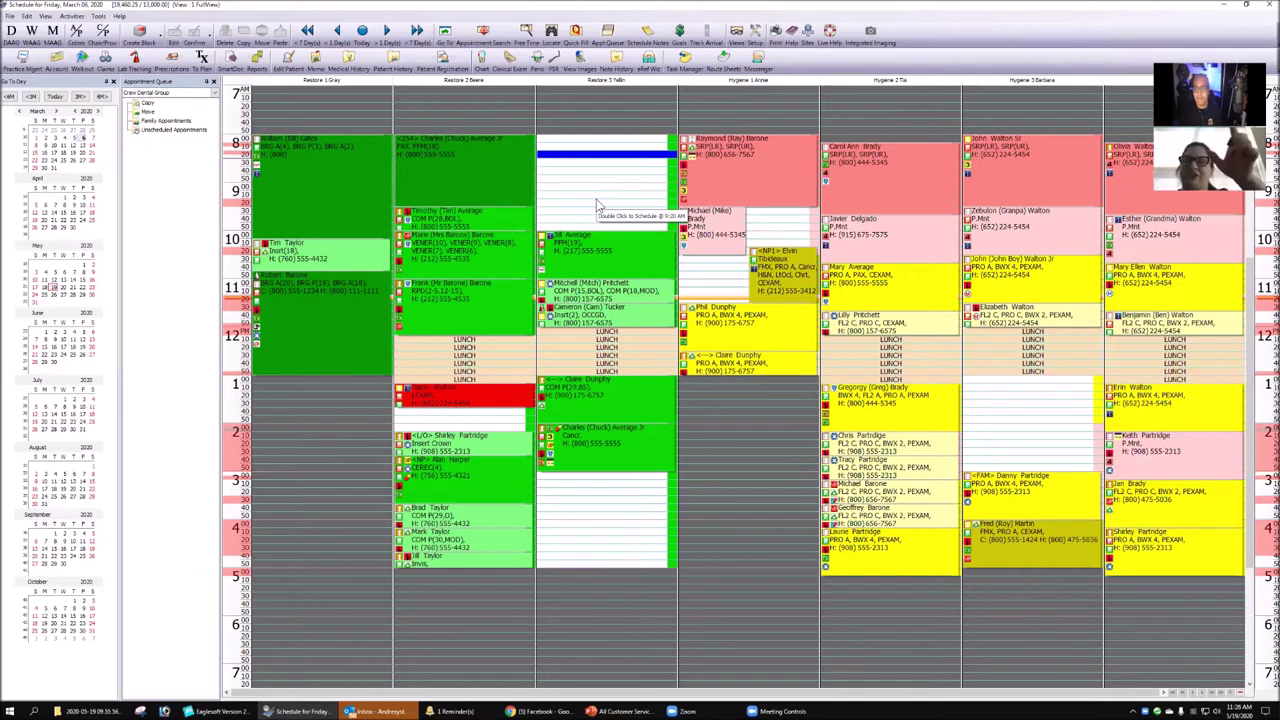
left_click(740, 610)
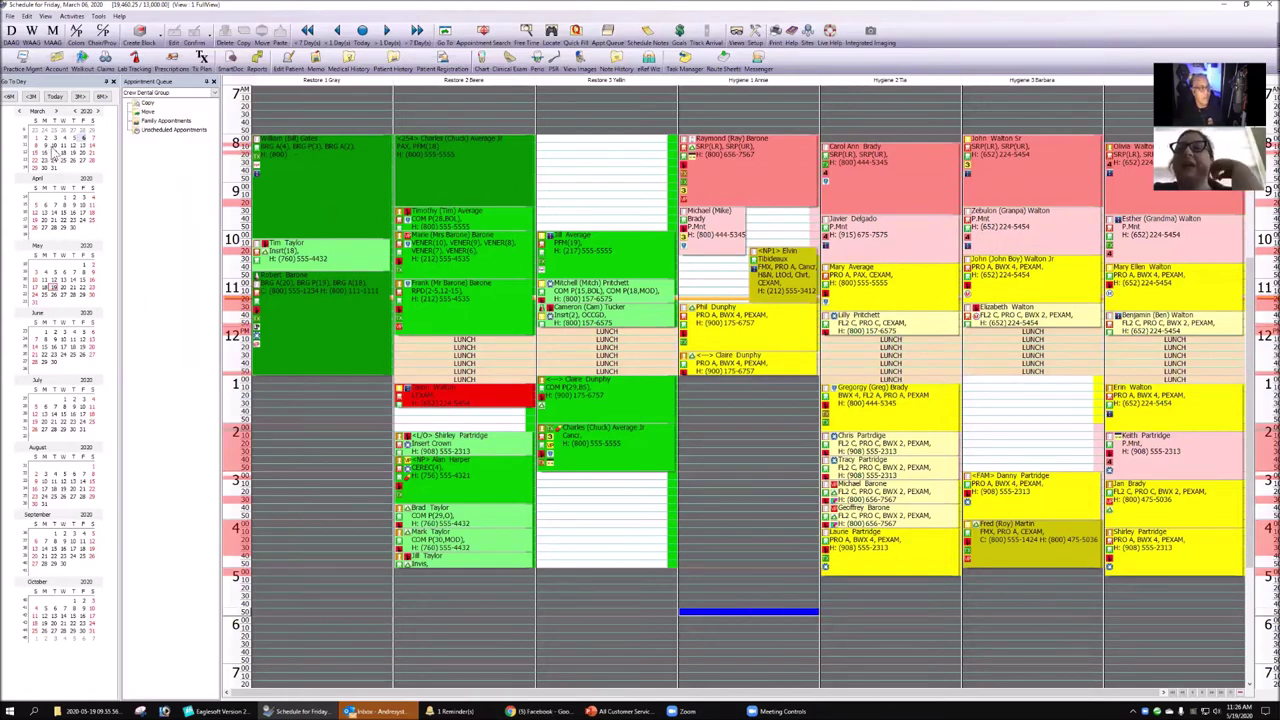
- Jump to today, May 19, 2020, and move the PENDELCO Schools closed block to 7:30 in Restore 3
left_click(54, 96)
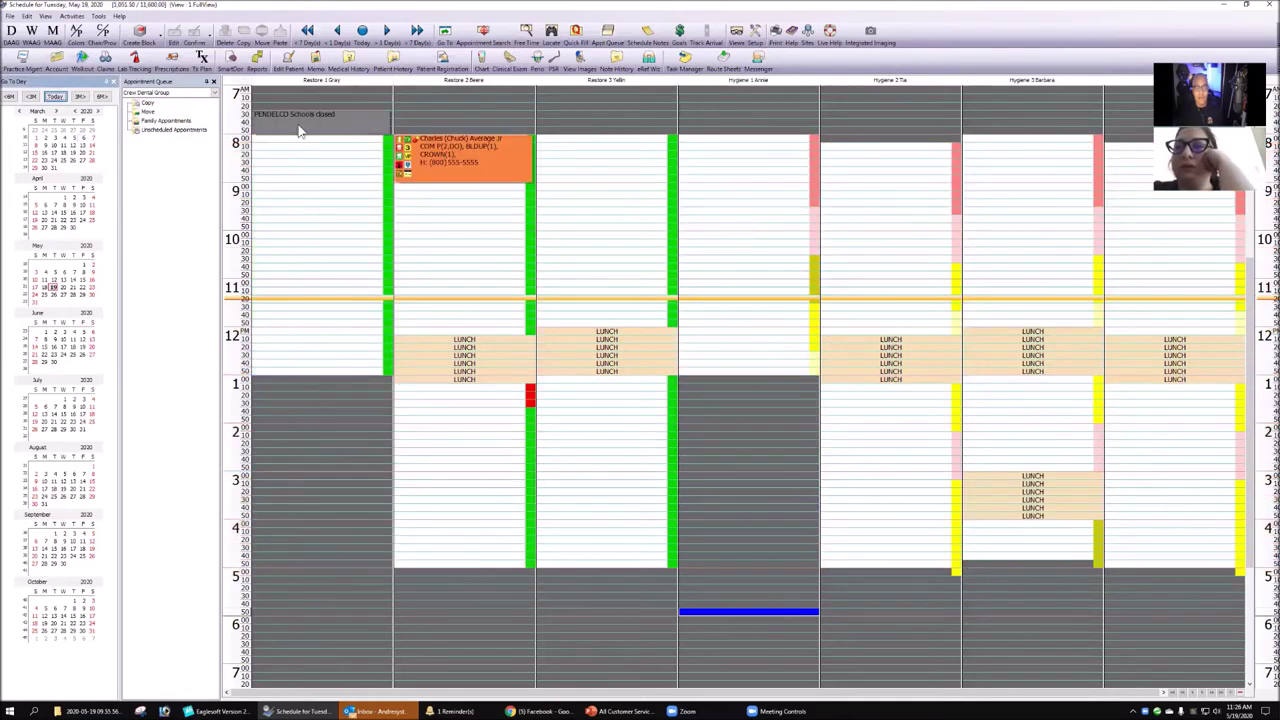
left_click_drag(646, 226, 597, 158)
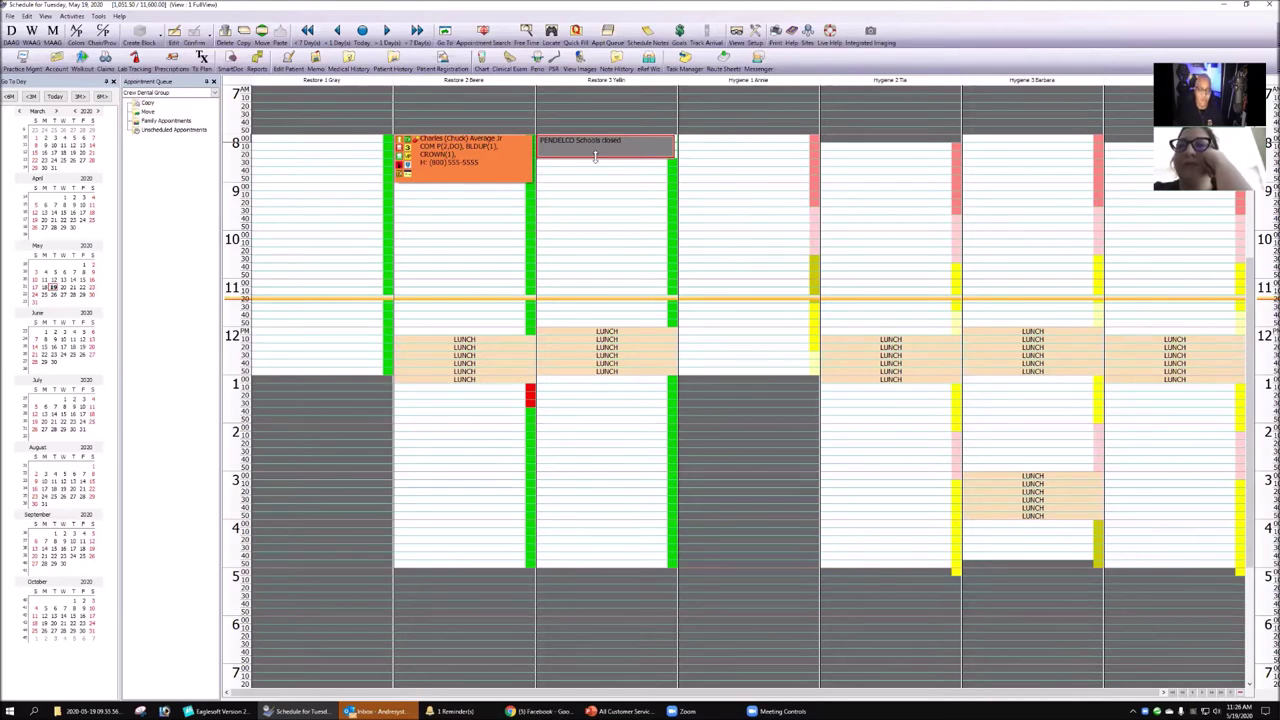
left_click_drag(590, 150, 596, 116)
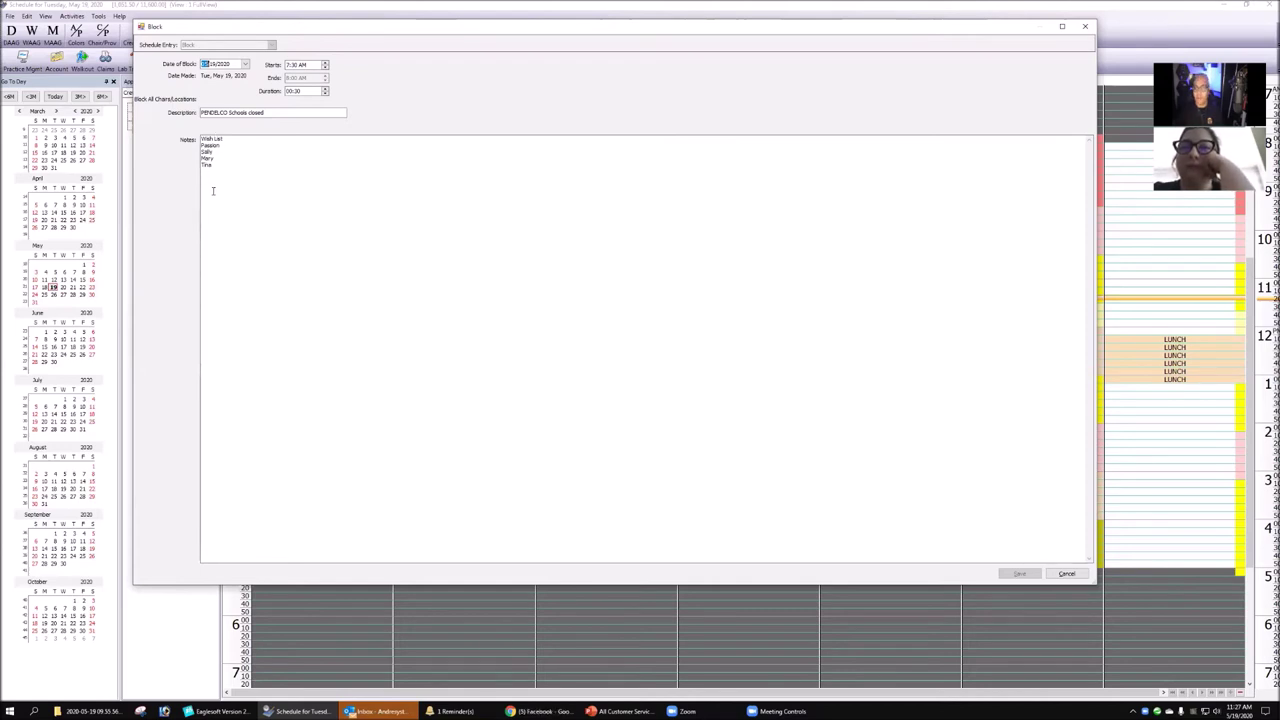
left_click(1087, 27)
- Select the Restore 3 lunch period and bring up its slot options
mouse_move(586, 128)
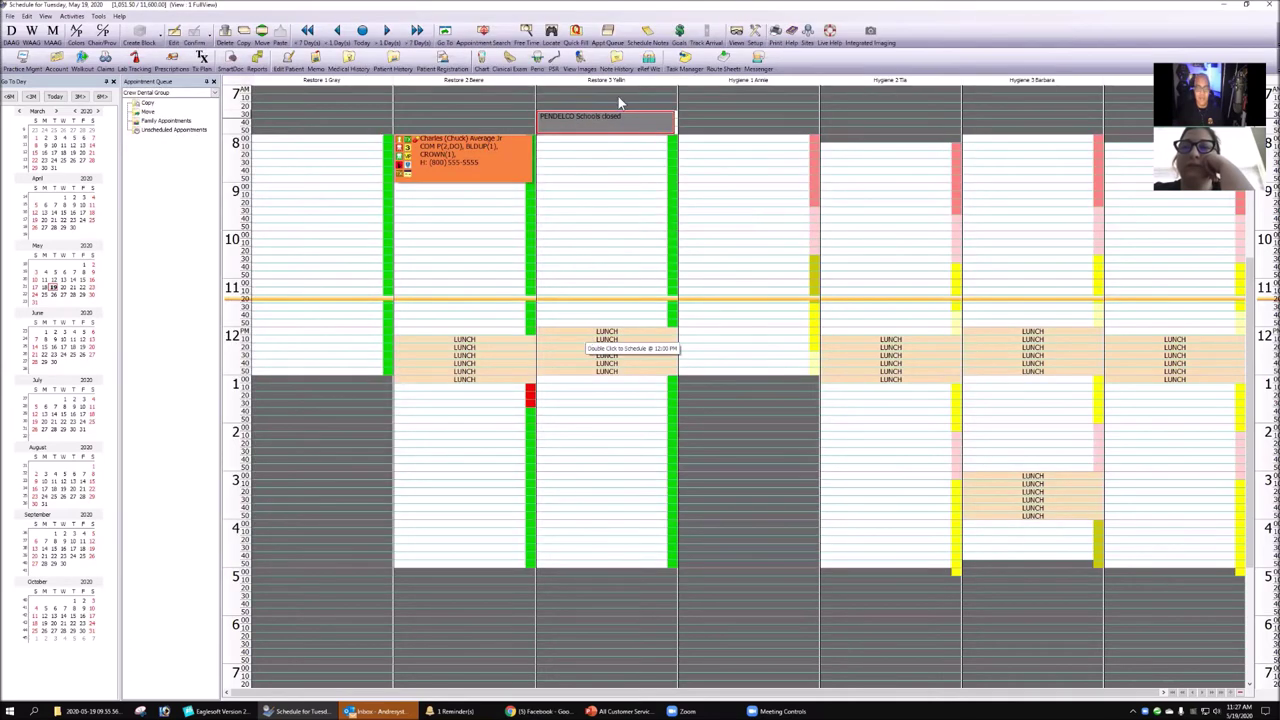
left_click(574, 372)
right_click(573, 370)
- Create a 12:00 Restore 3 block described 'L&L with 3M', with the sales rep's name and phone numbers in notes
left_click(590, 332)
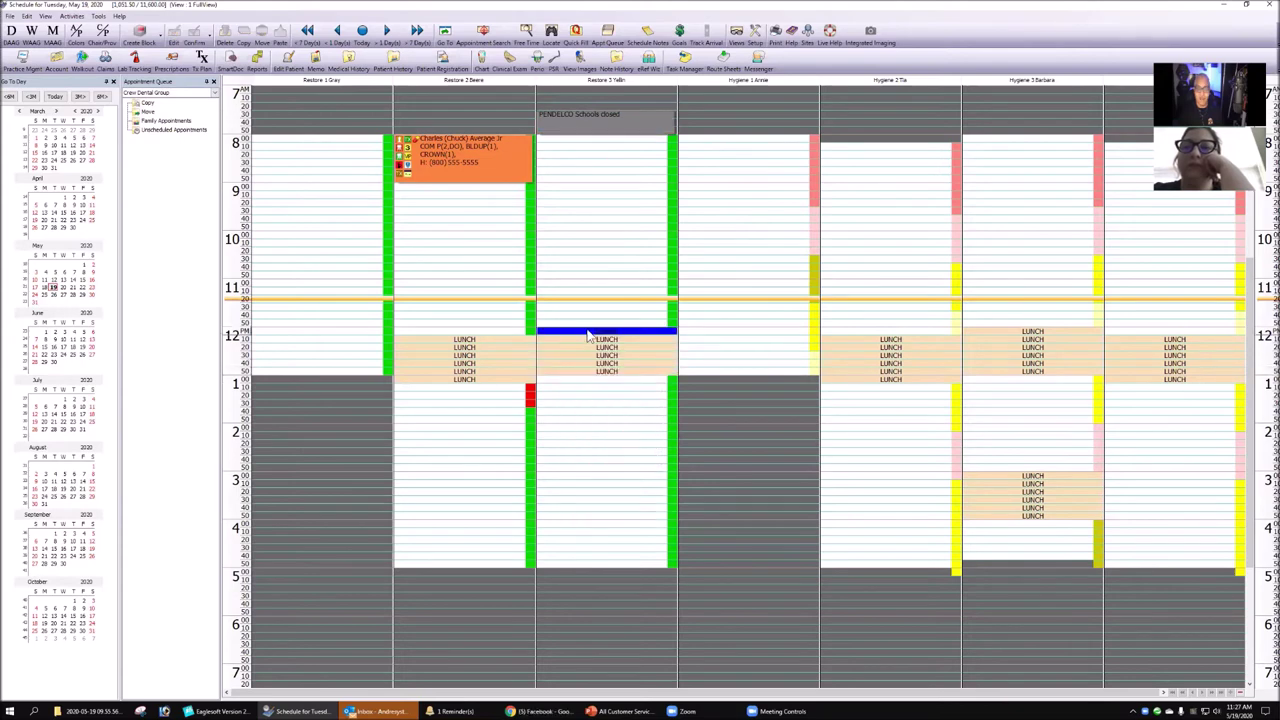
left_click(150, 40)
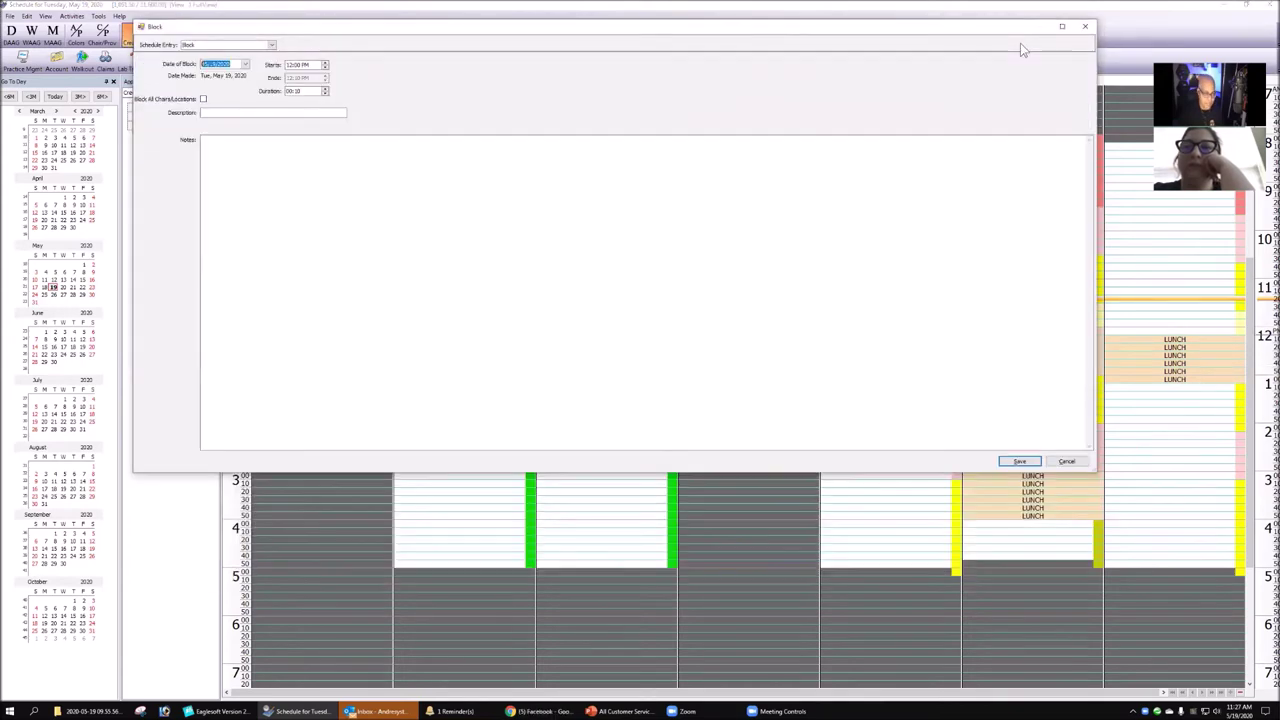
left_click(274, 113)
type("L")
type("un")
type(" with ")
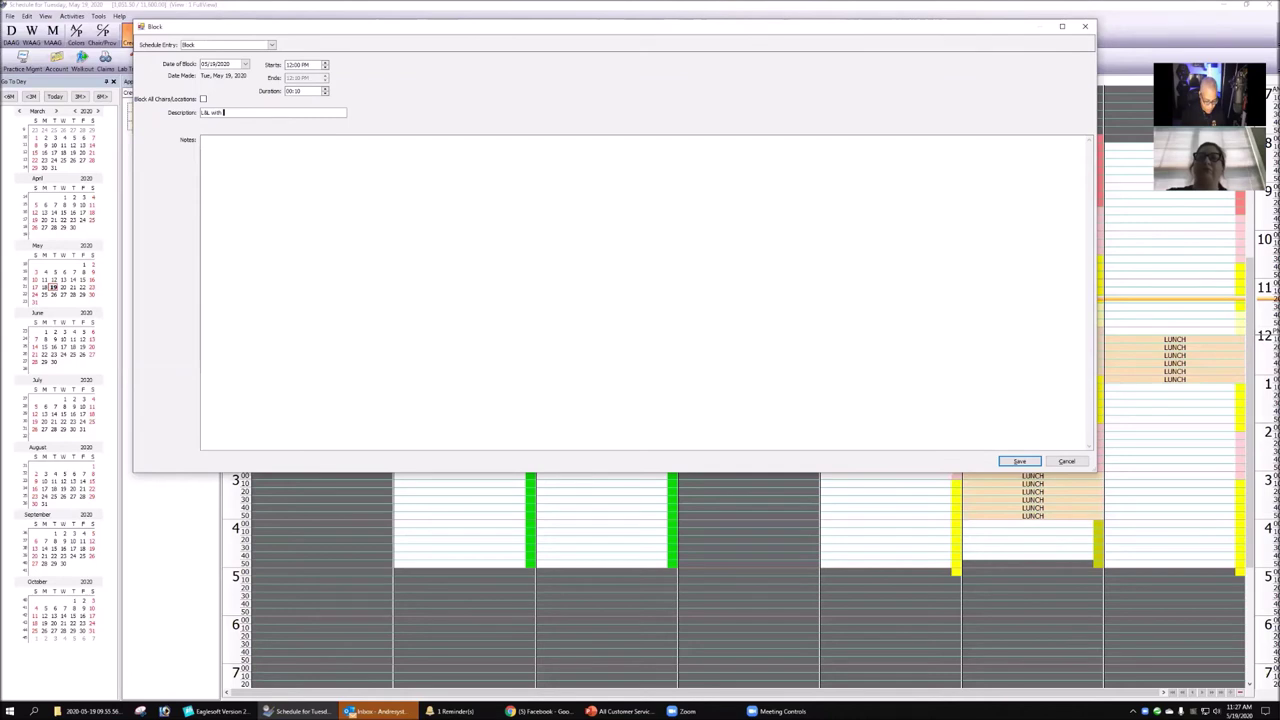
type("SM")
key("Tab")
type("sales rep")
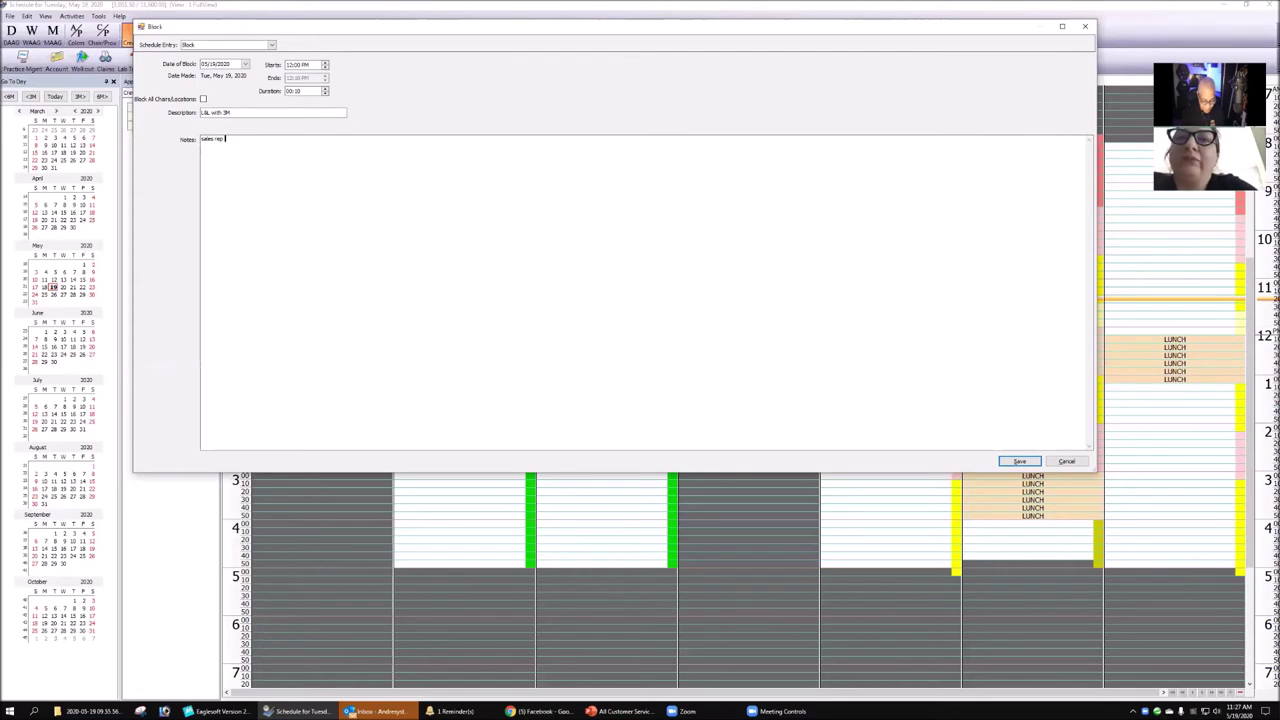
type(" becky")
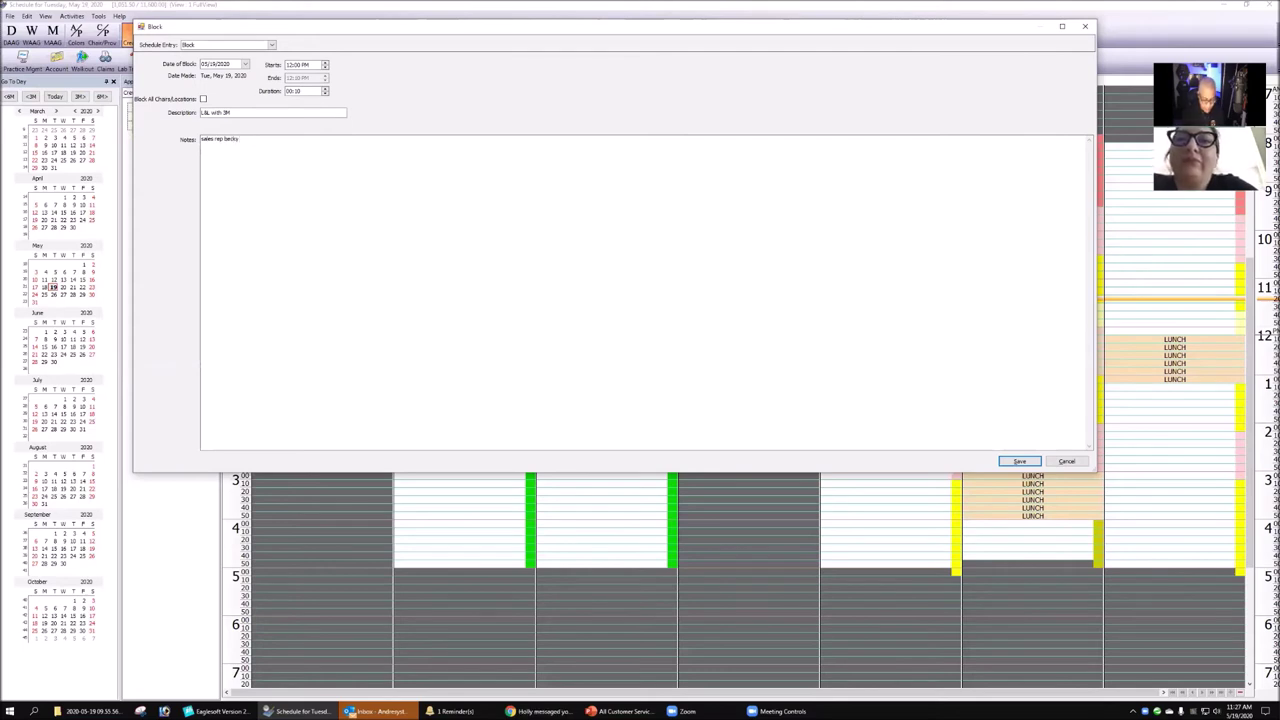
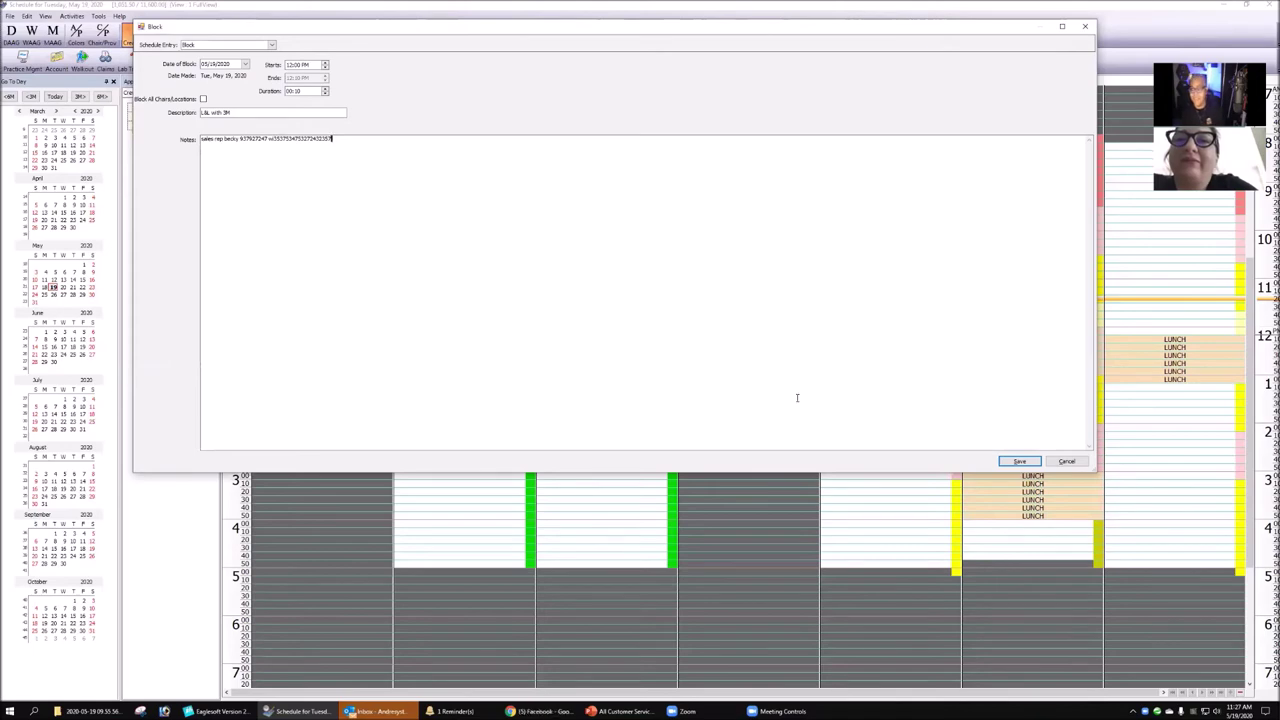
left_click(1020, 460)
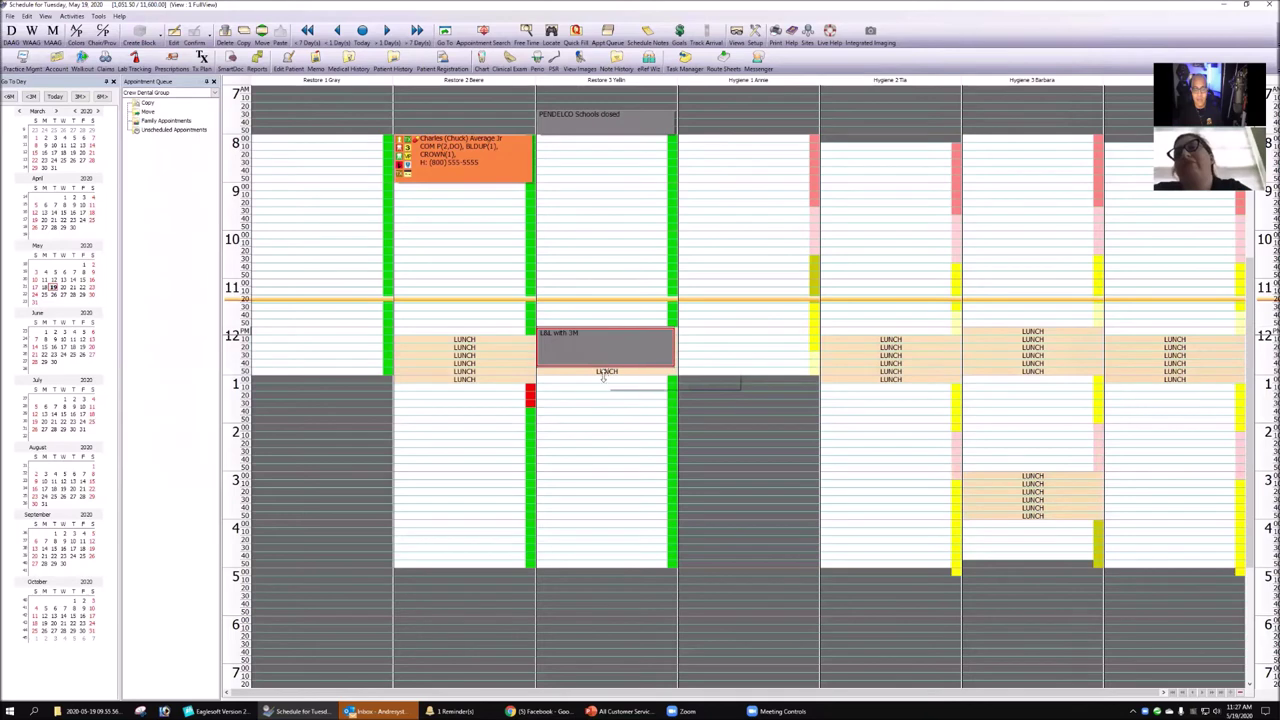
- Delete the 12:00 L&L with 3M block from Restore 3, then select the 8:00 patient's appointment
left_click(580, 516)
mouse_move(604, 345)
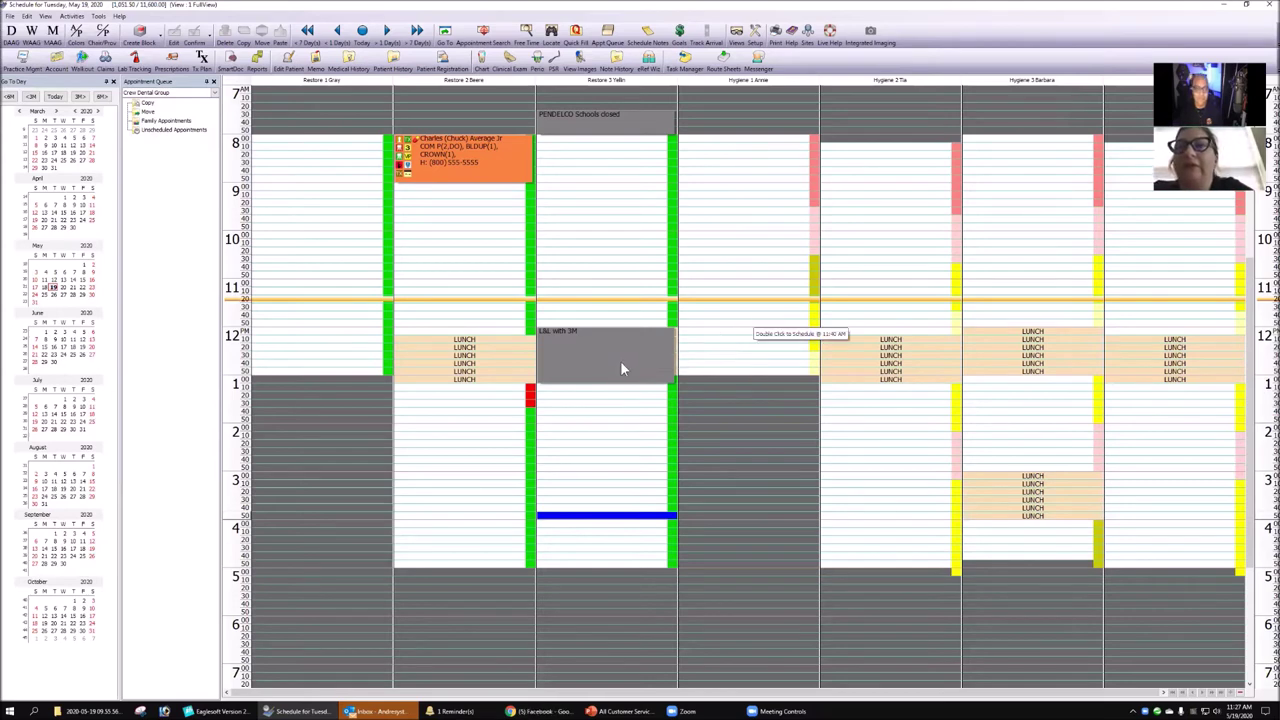
right_click(621, 367)
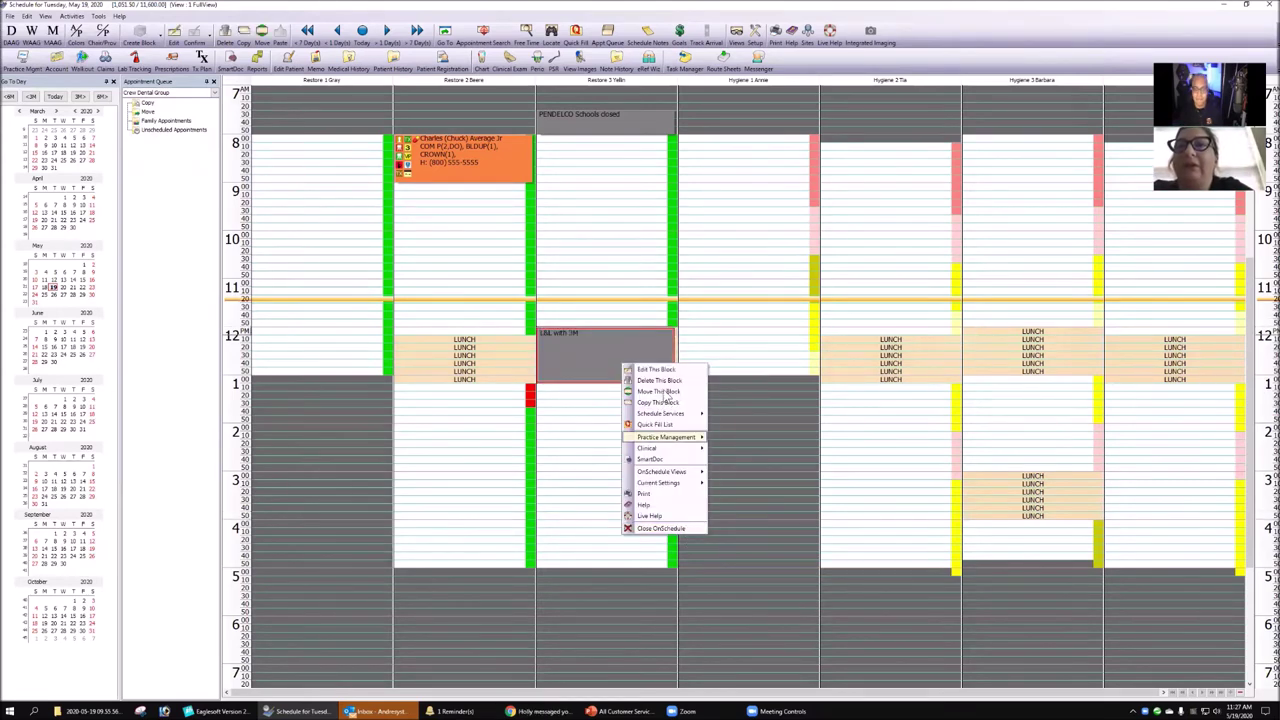
left_click(734, 414)
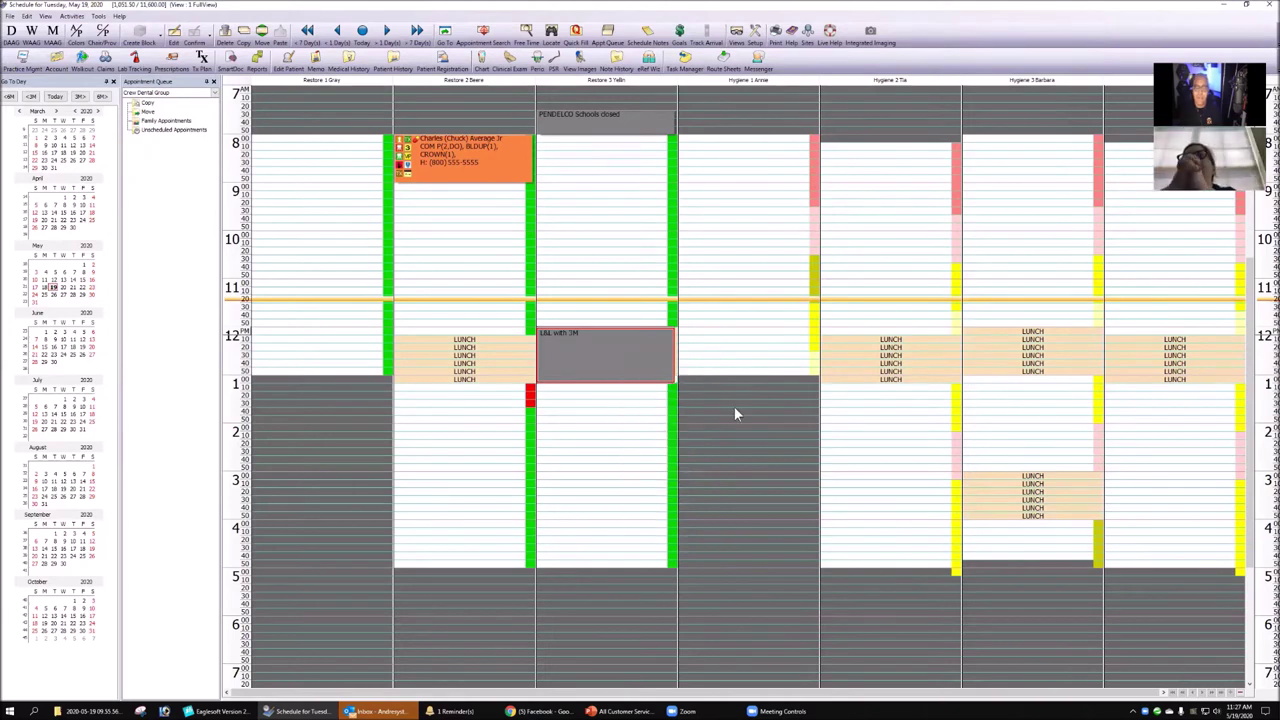
left_click(745, 228)
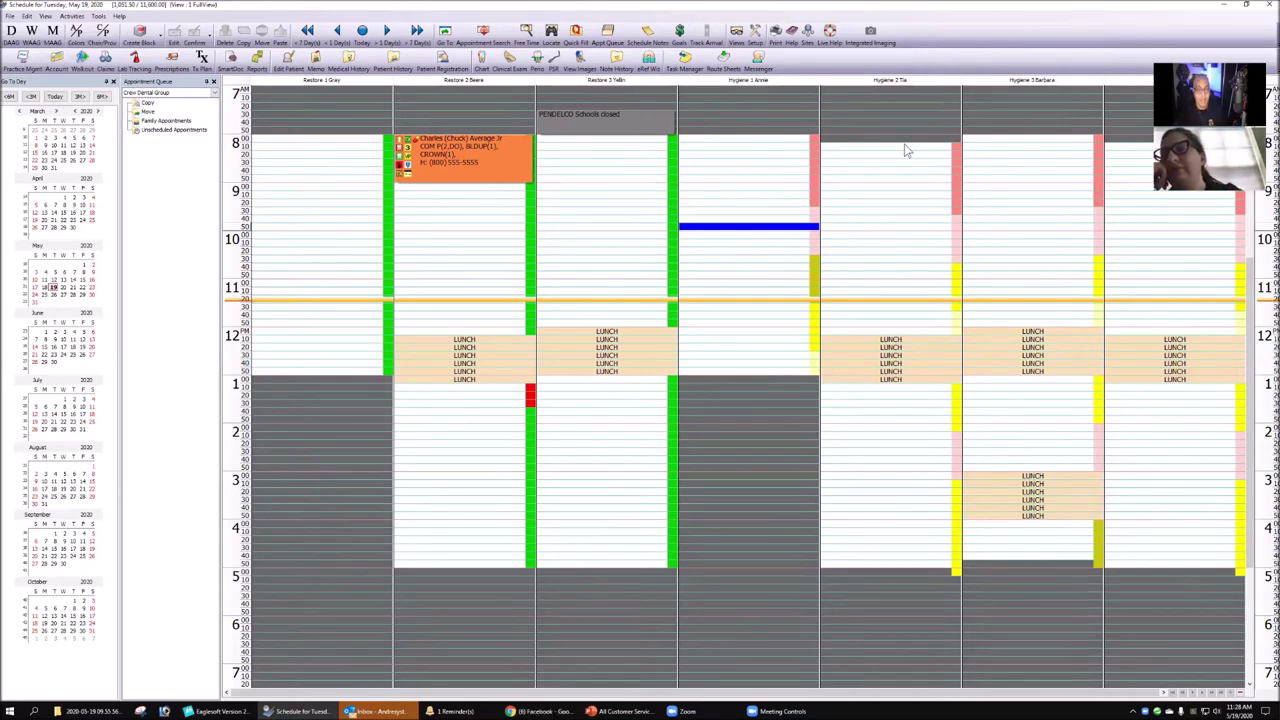
left_click(444, 160)
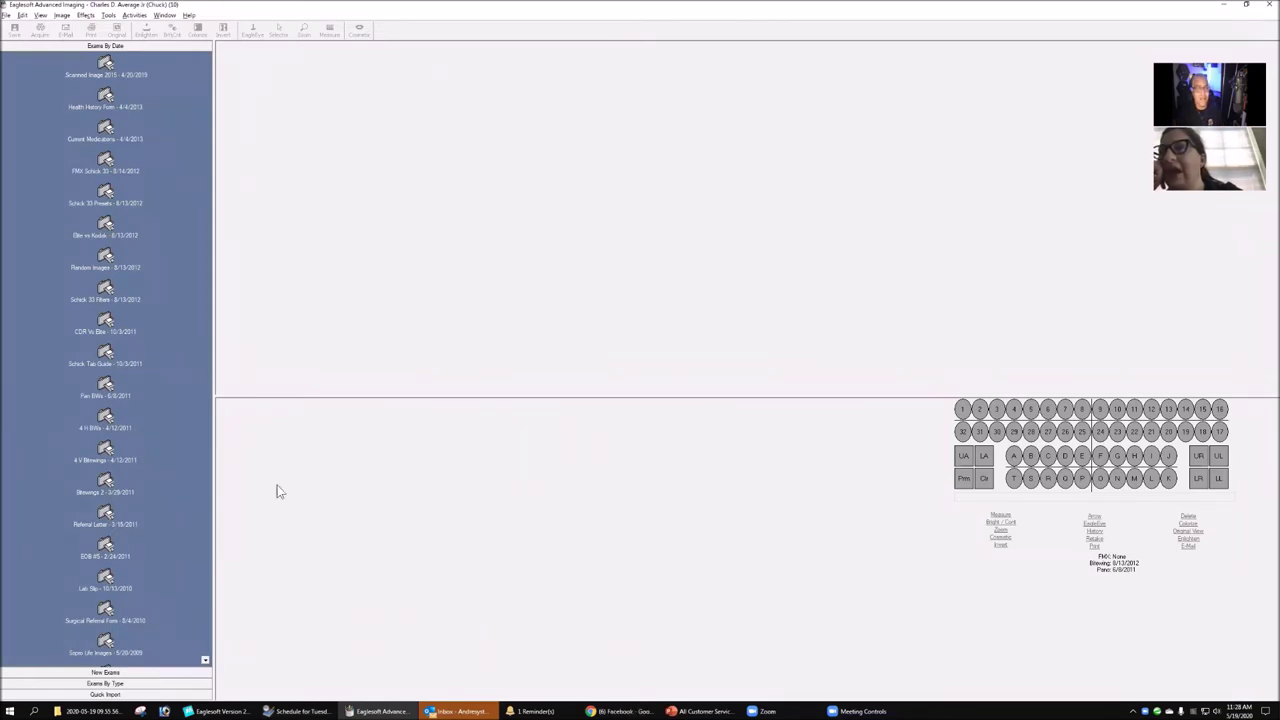
right_click(105, 66)
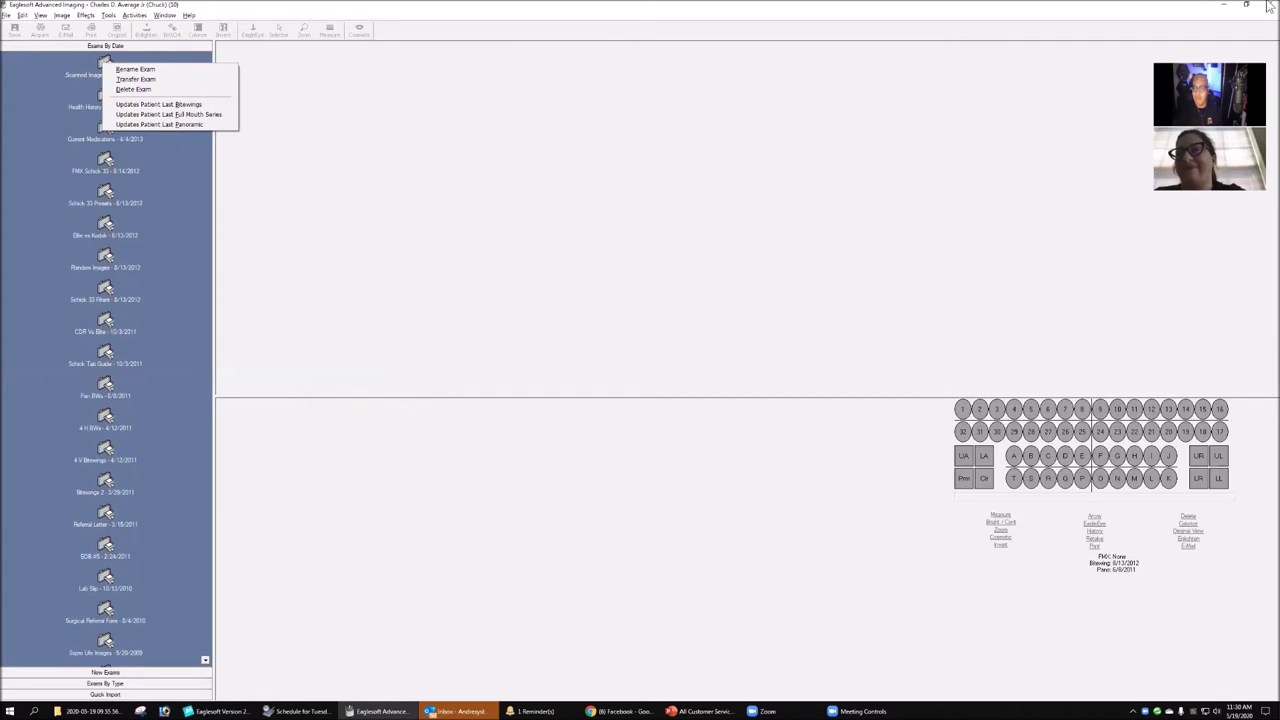
left_click(571, 352)
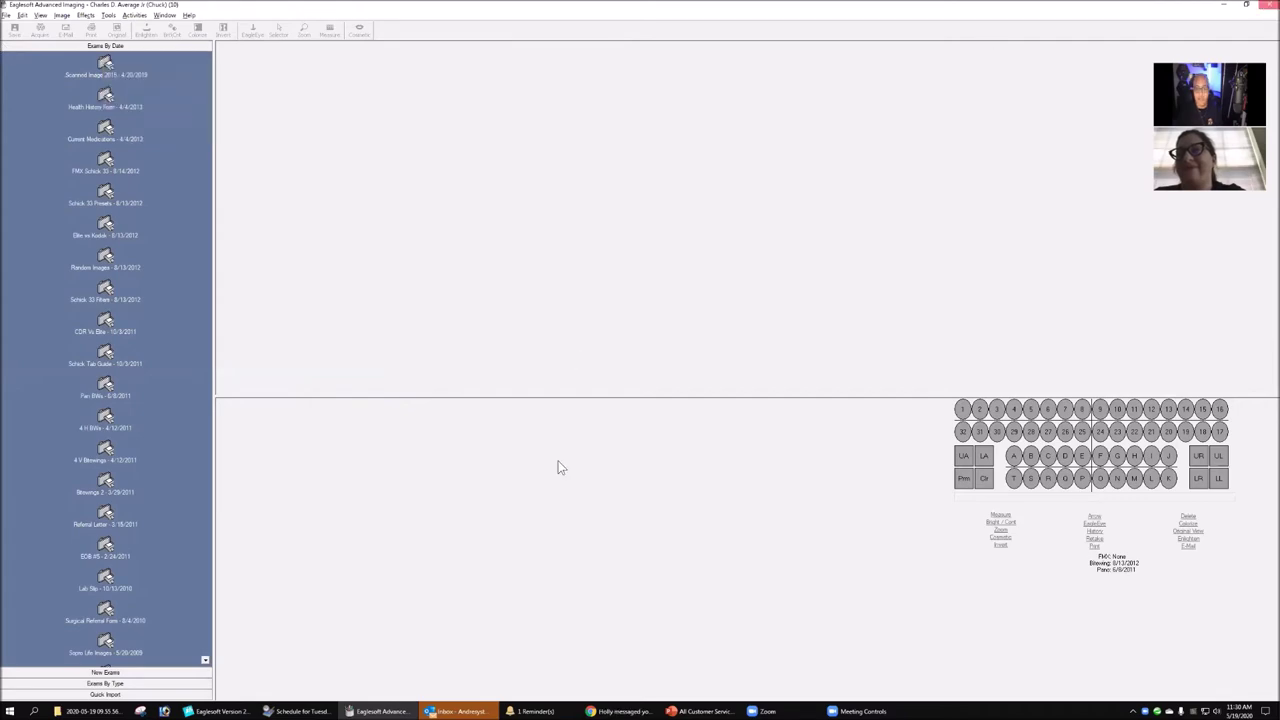
key("alt+F4")
left_click(619, 258)
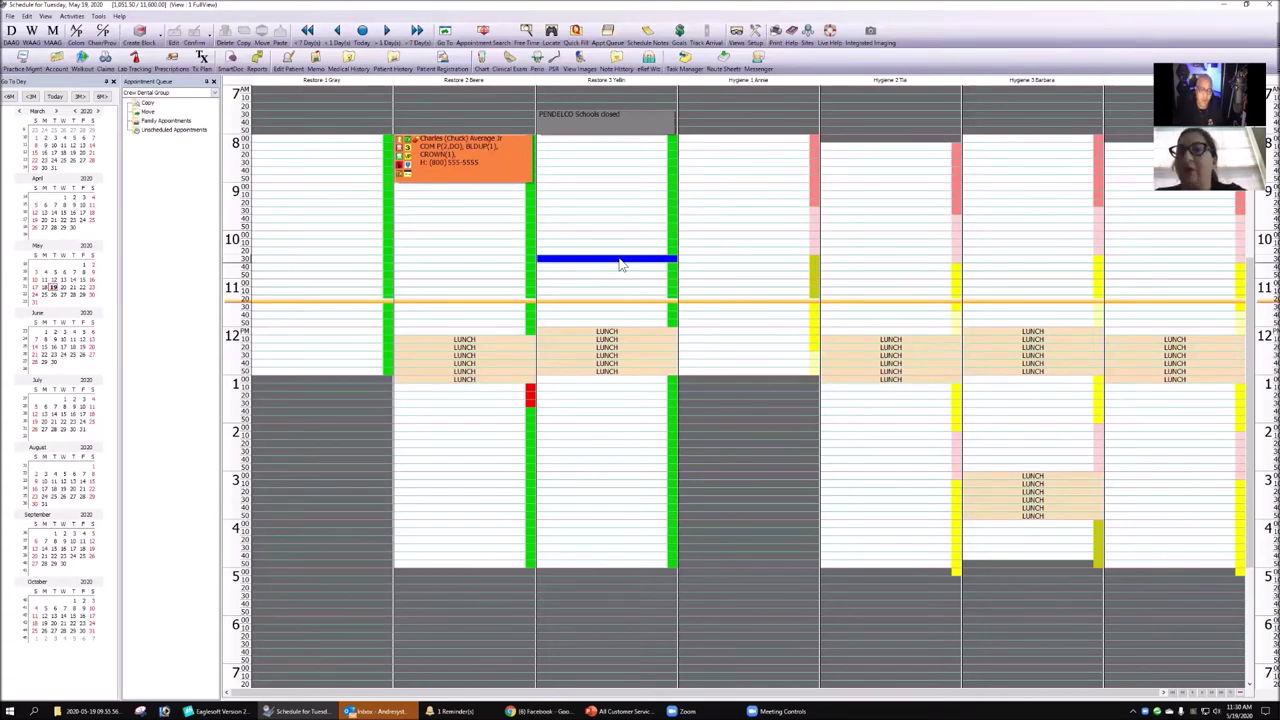
- Open the patient's account, decline the unassigned credits, and start a walkout
left_click(497, 162)
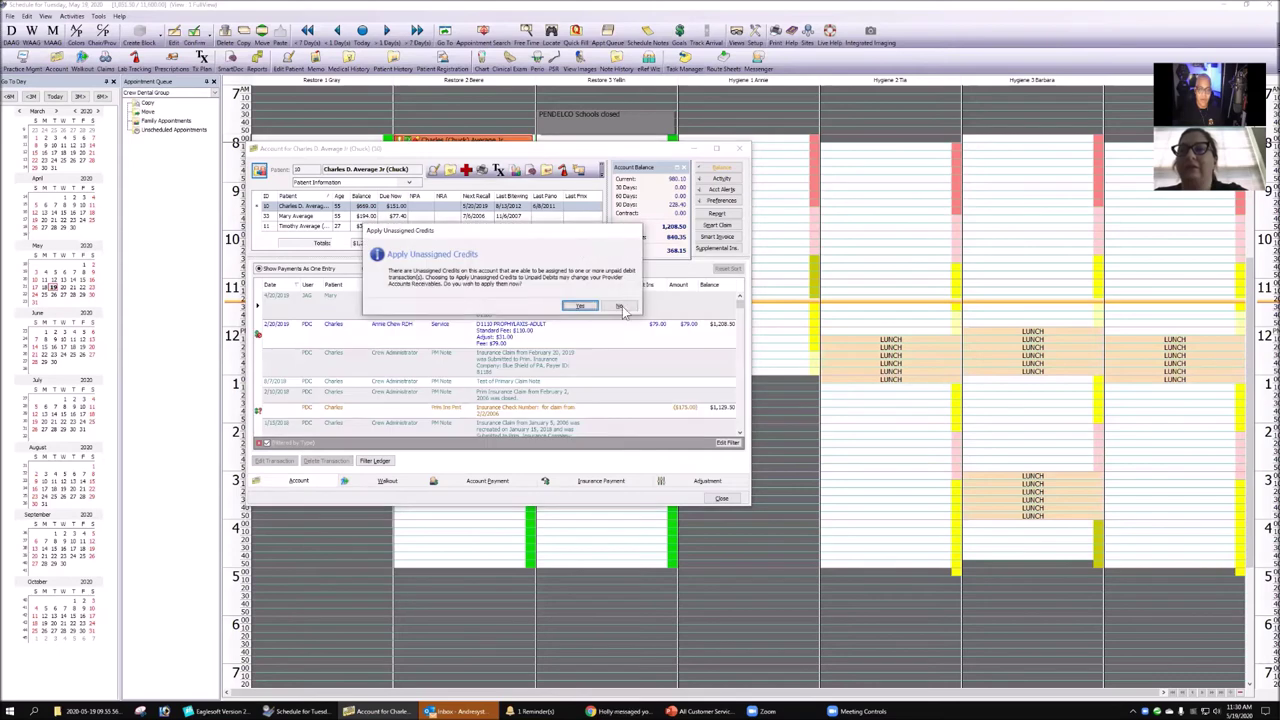
left_click(620, 306)
left_click(387, 482)
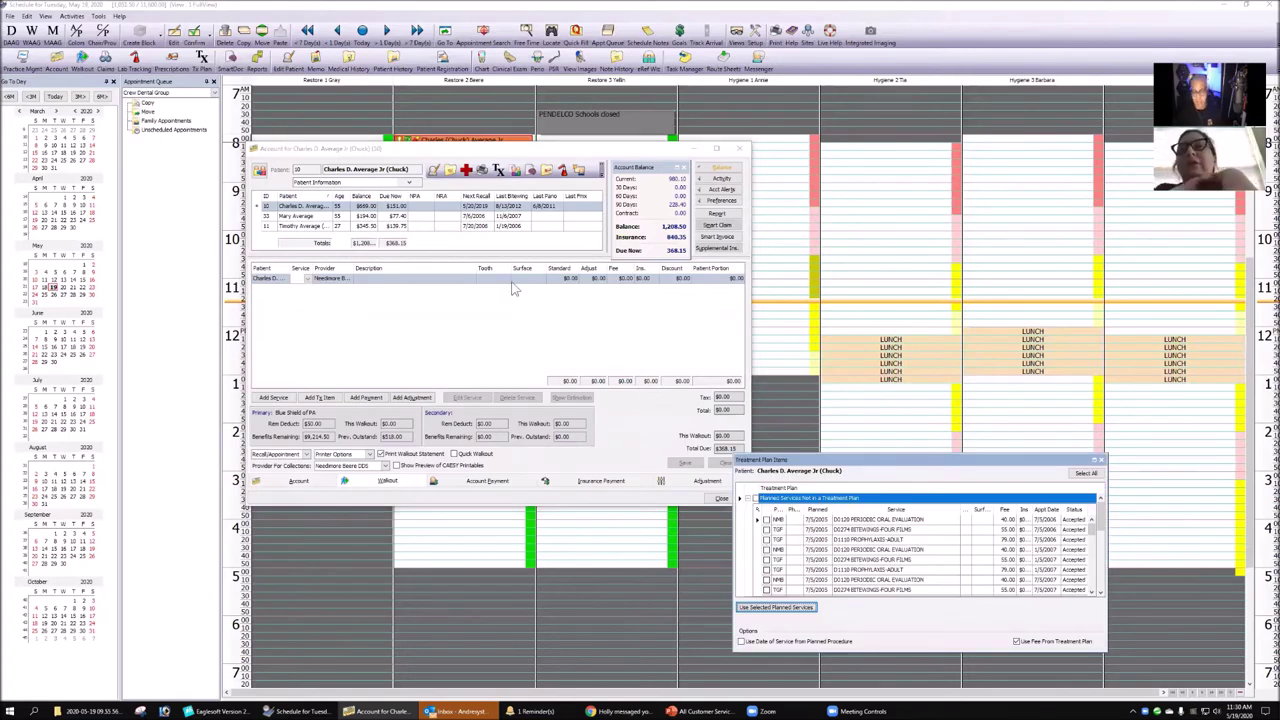
left_click(1101, 461)
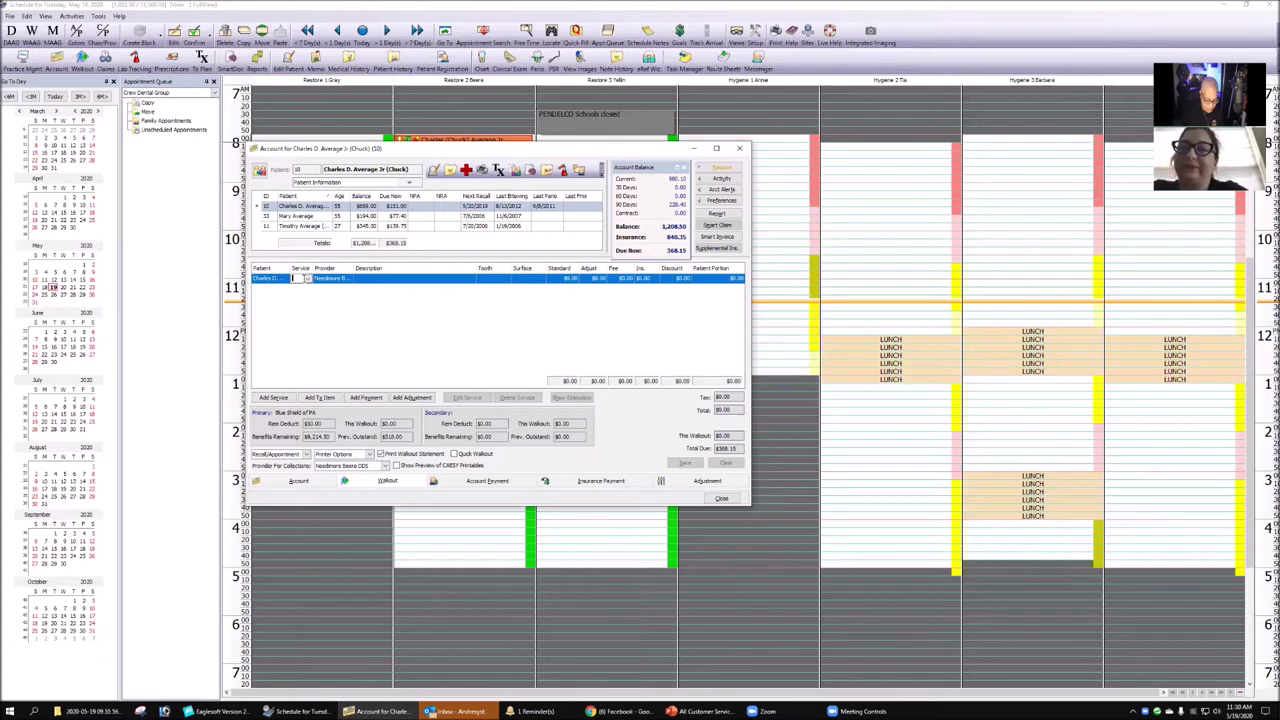
- Add service A0210 IMAGING to the walkout row and open its service details
left_click(296, 278)
type("0210")
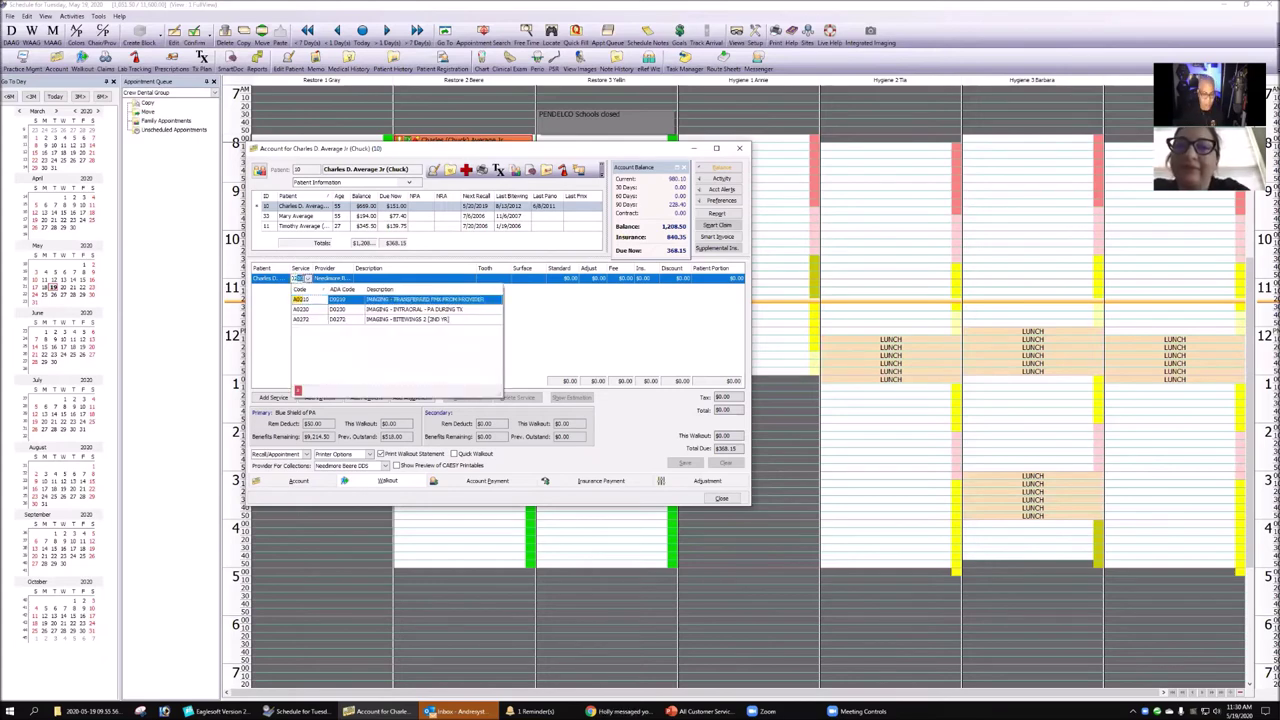
left_click(442, 306)
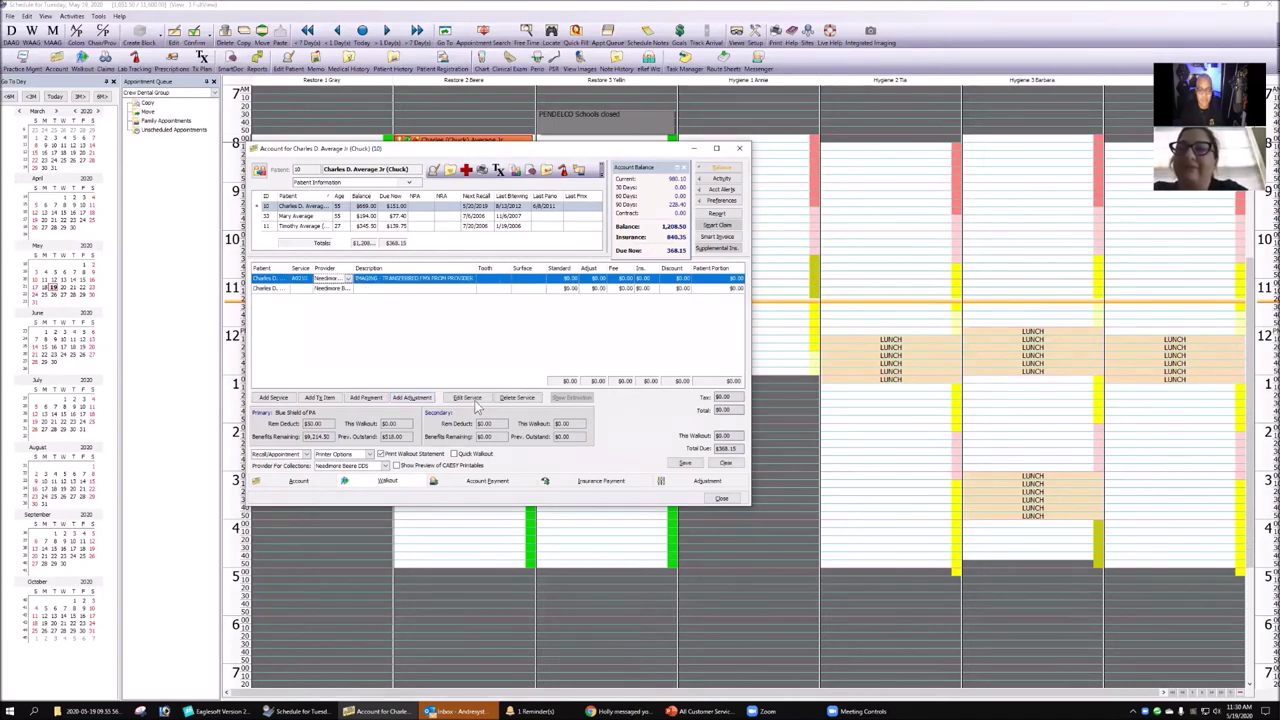
left_click(477, 401)
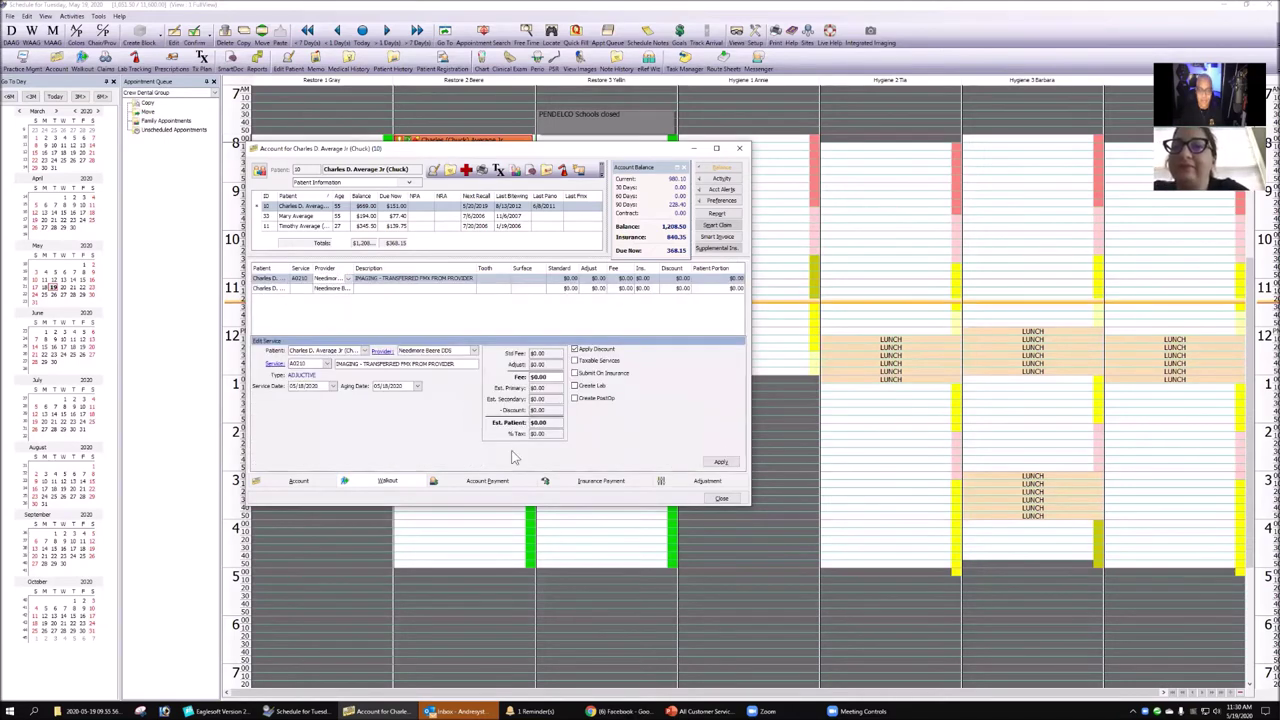
- Backdate the A0210 imaging service to 05/18/2018, apply it, and widen the Account window
left_click(333, 387)
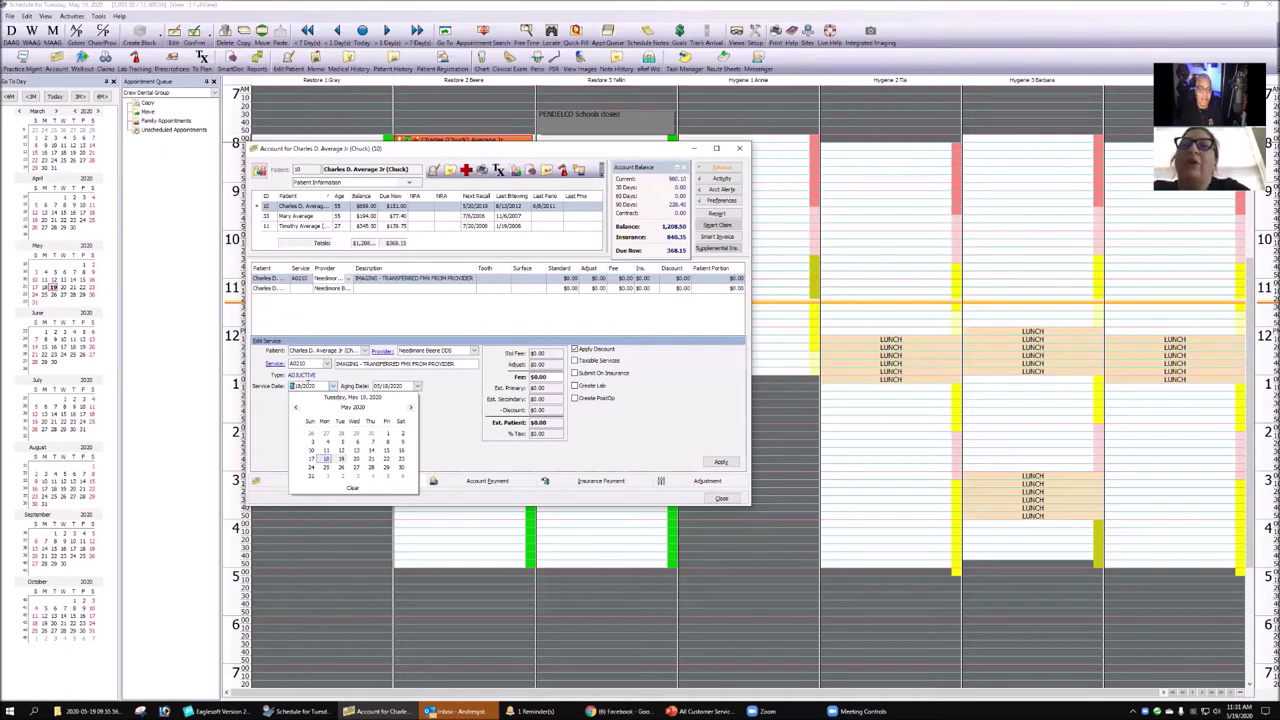
left_click(308, 386)
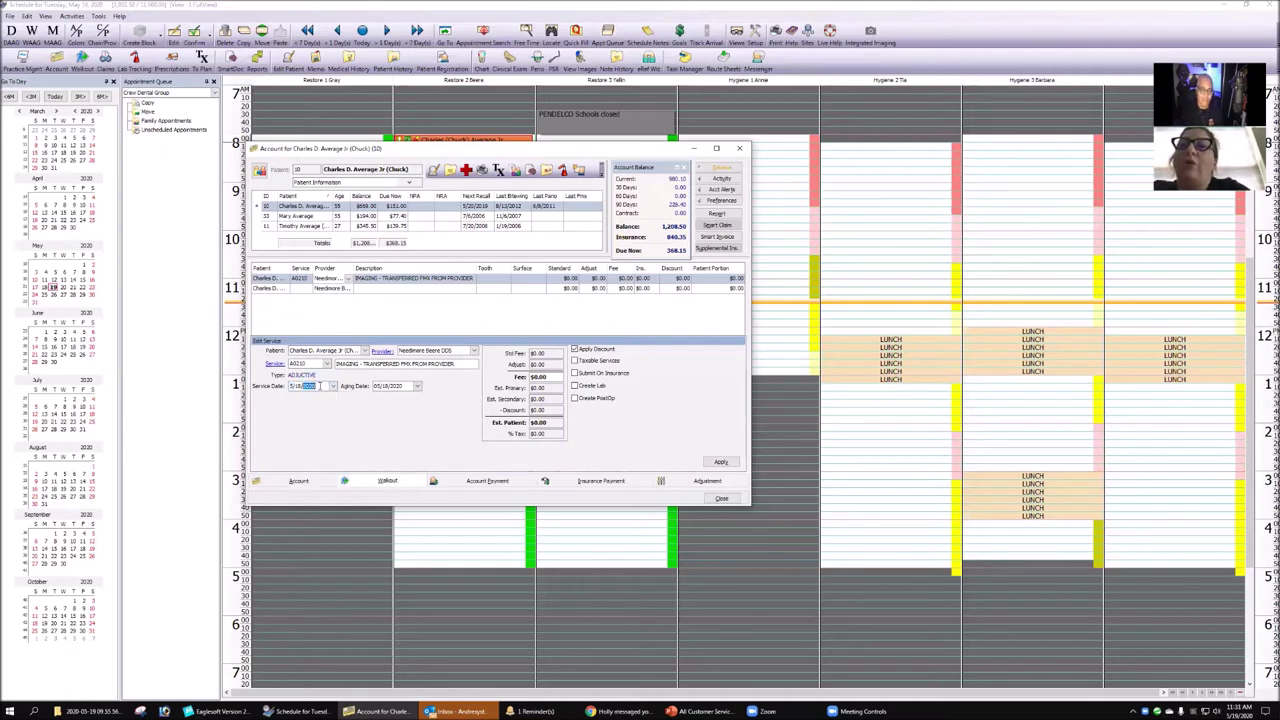
type("2")
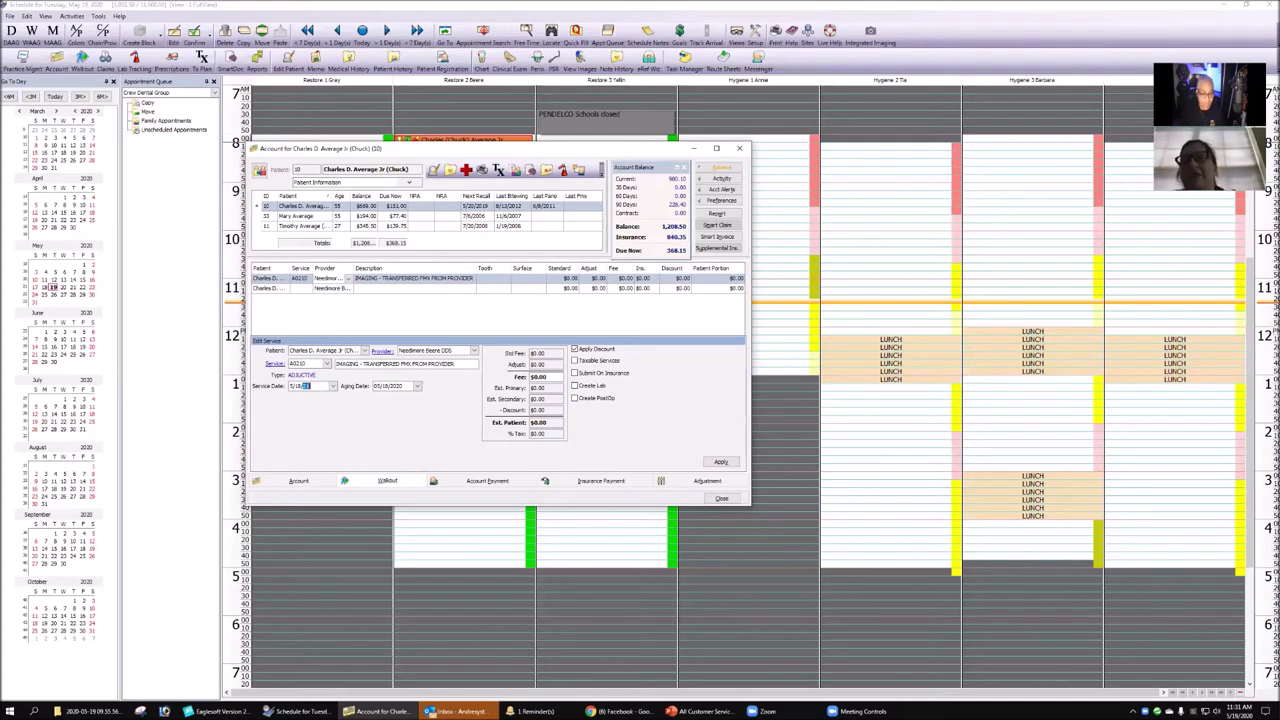
type("018")
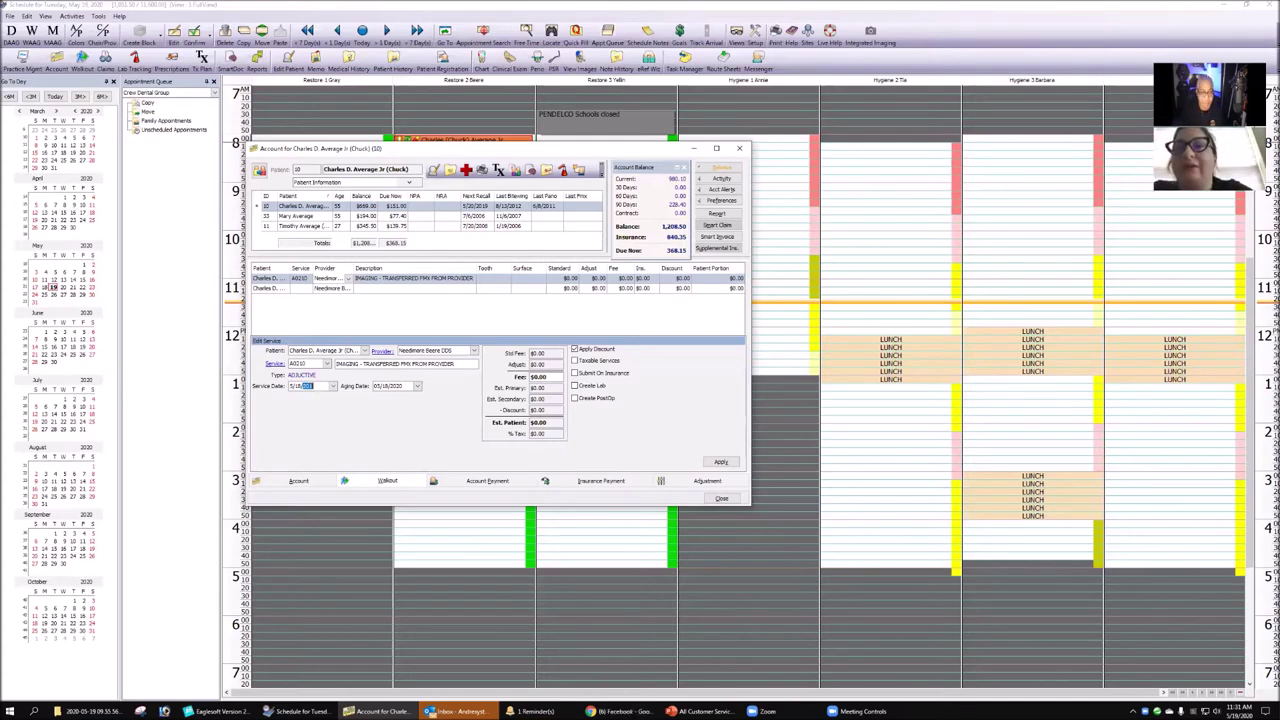
key("Tab")
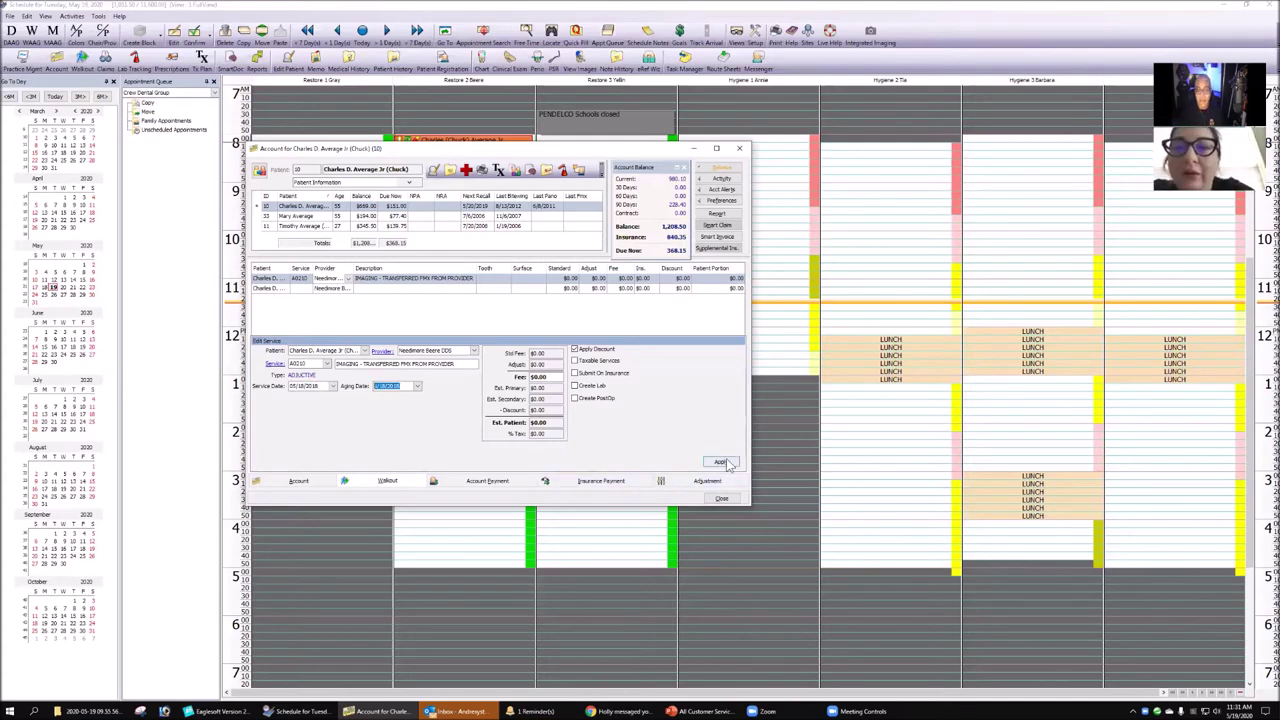
left_click(724, 462)
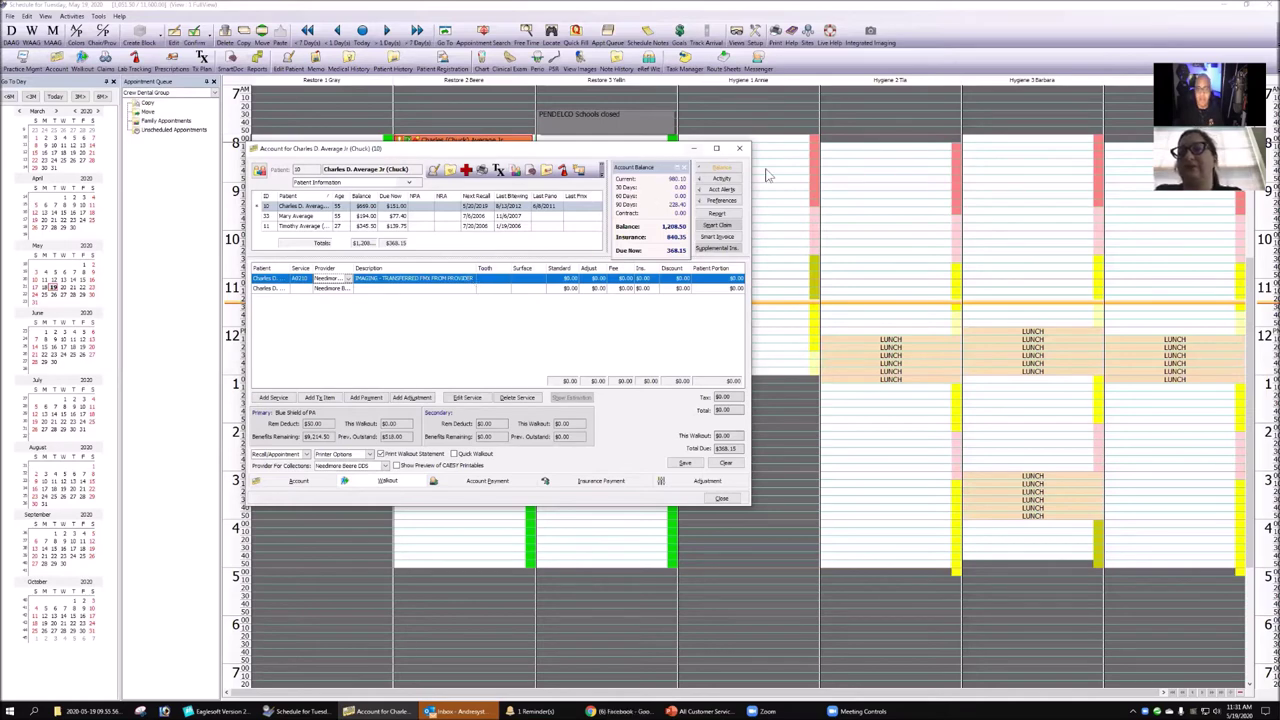
left_click_drag(749, 161, 957, 161)
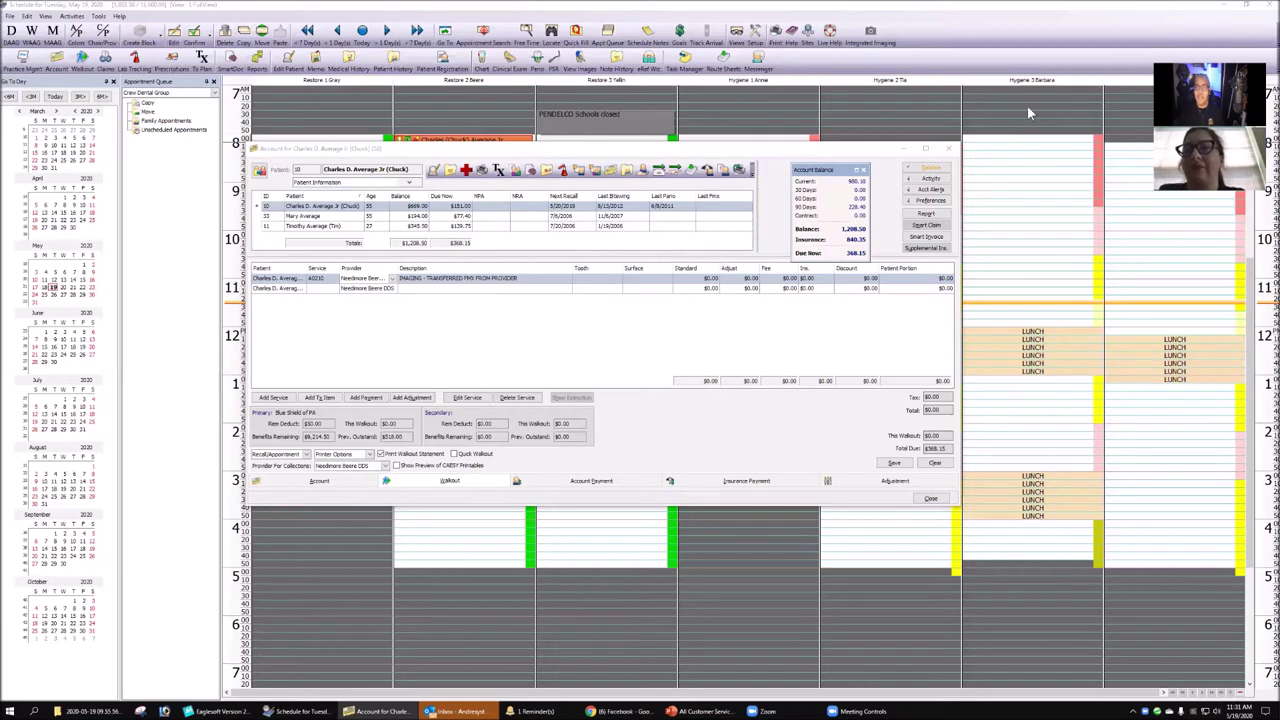
- Close the patient's account window and open the practice's Service Code list
left_click(933, 500)
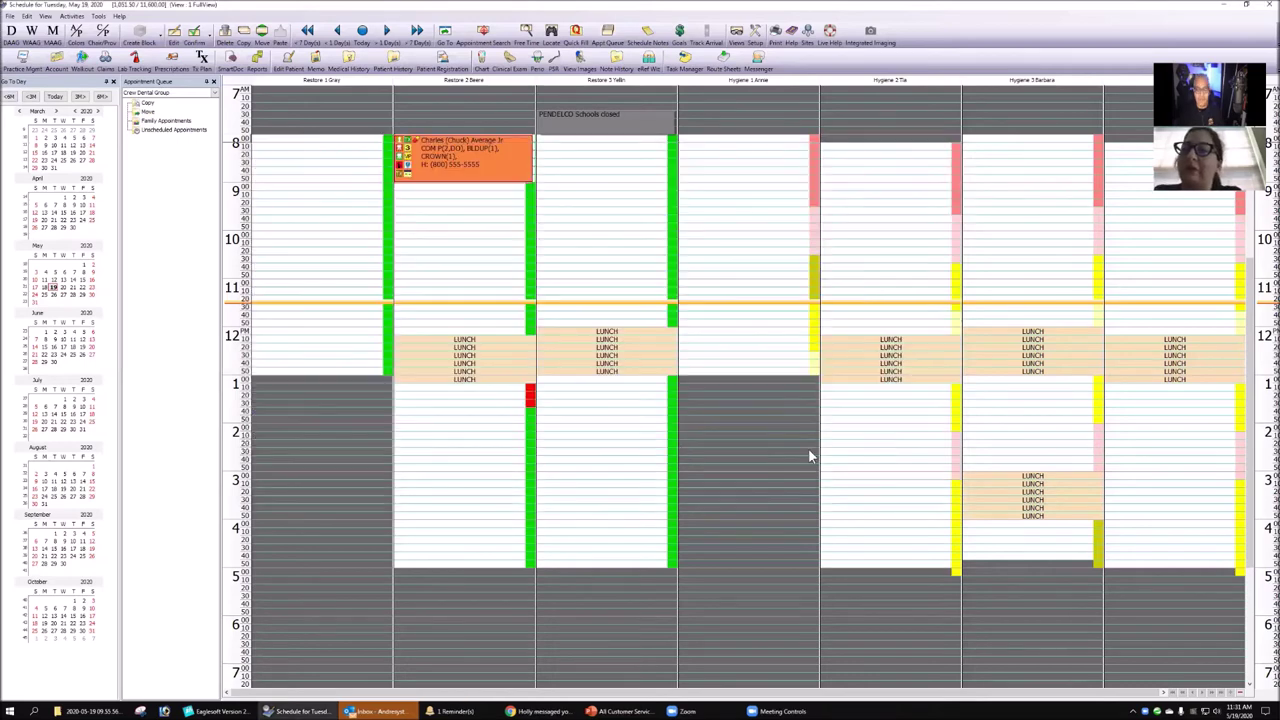
left_click(240, 710)
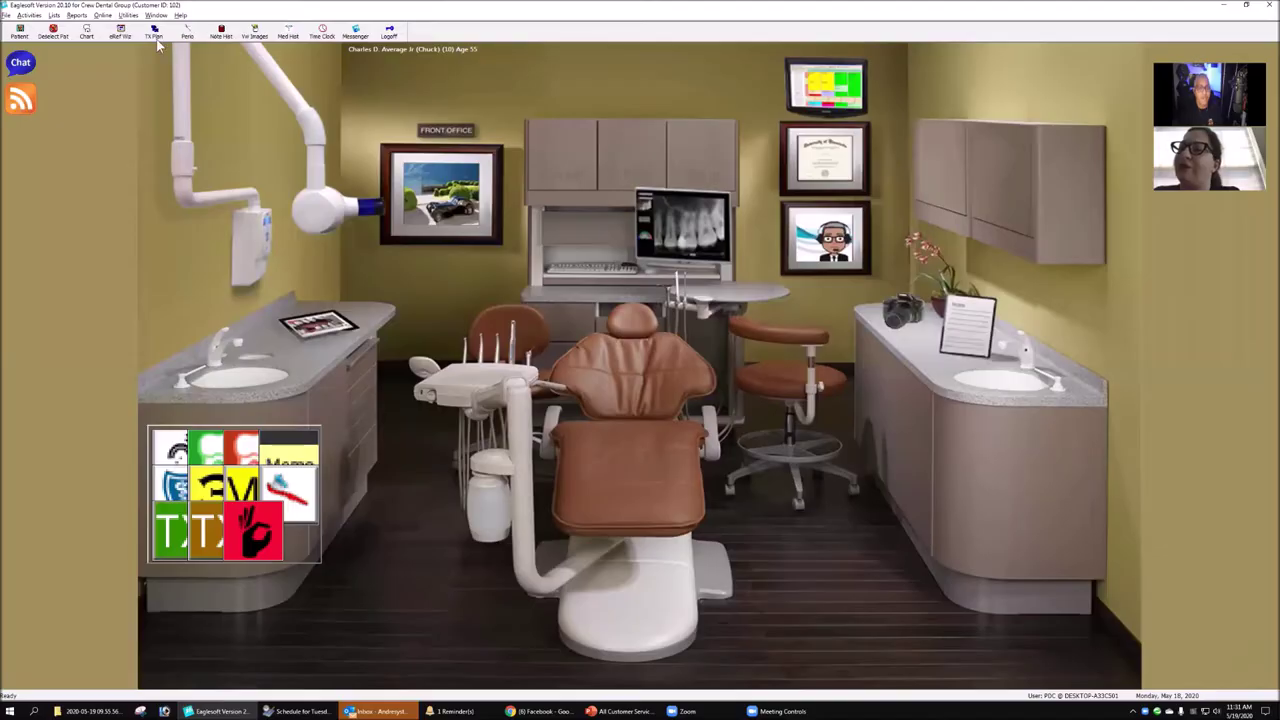
left_click(55, 16)
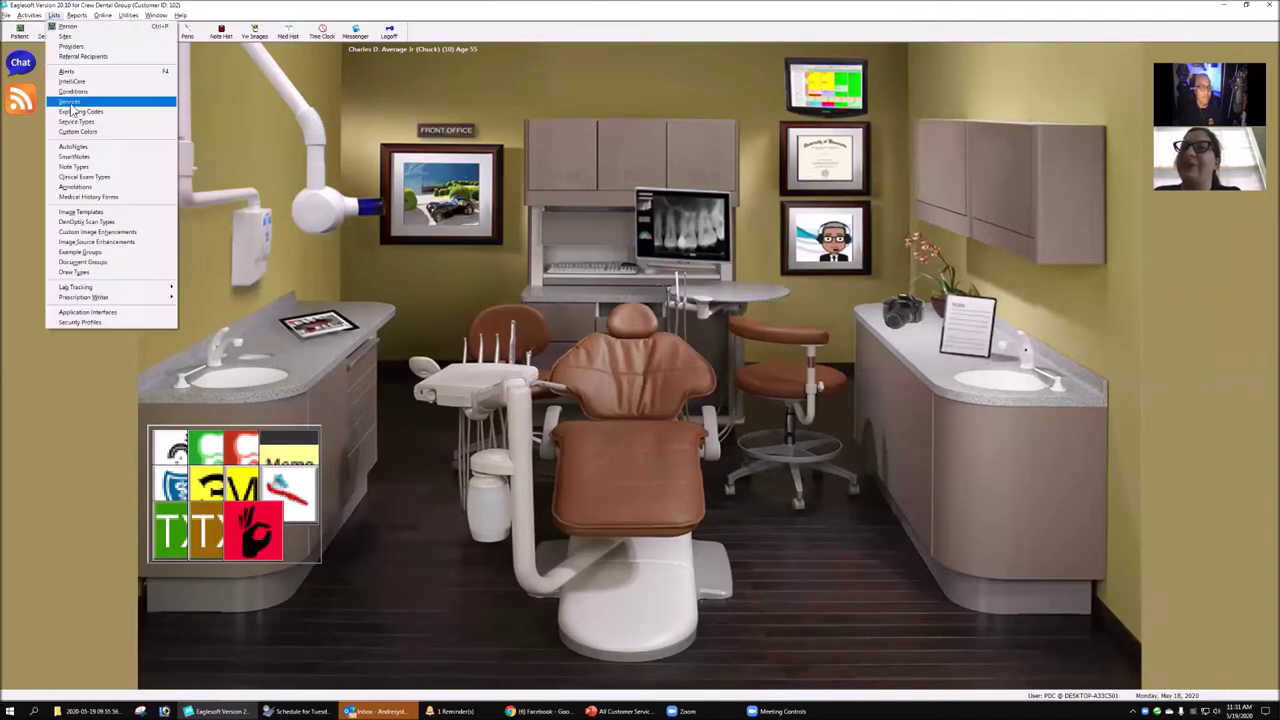
left_click(72, 111)
- Sort the codes by service code, review the A3990–A3993 denture and partial codes, then close the list
scroll(604, 450, "down", 6)
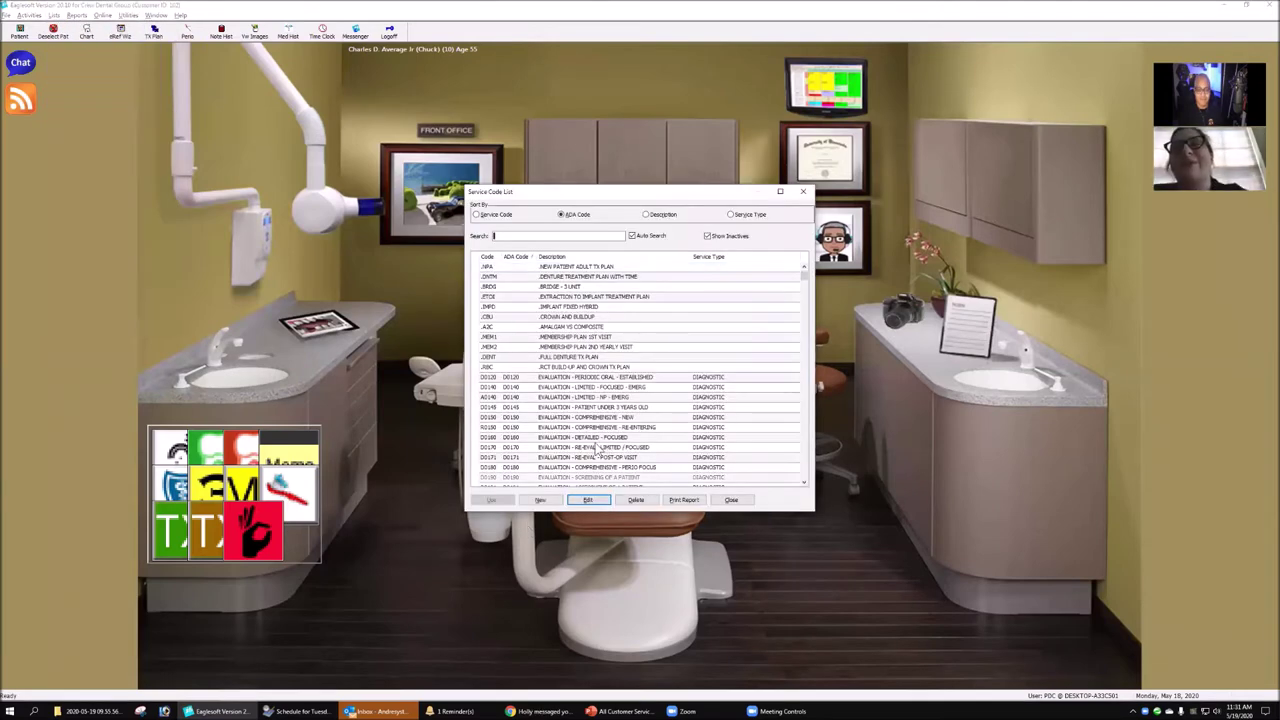
left_click(518, 388)
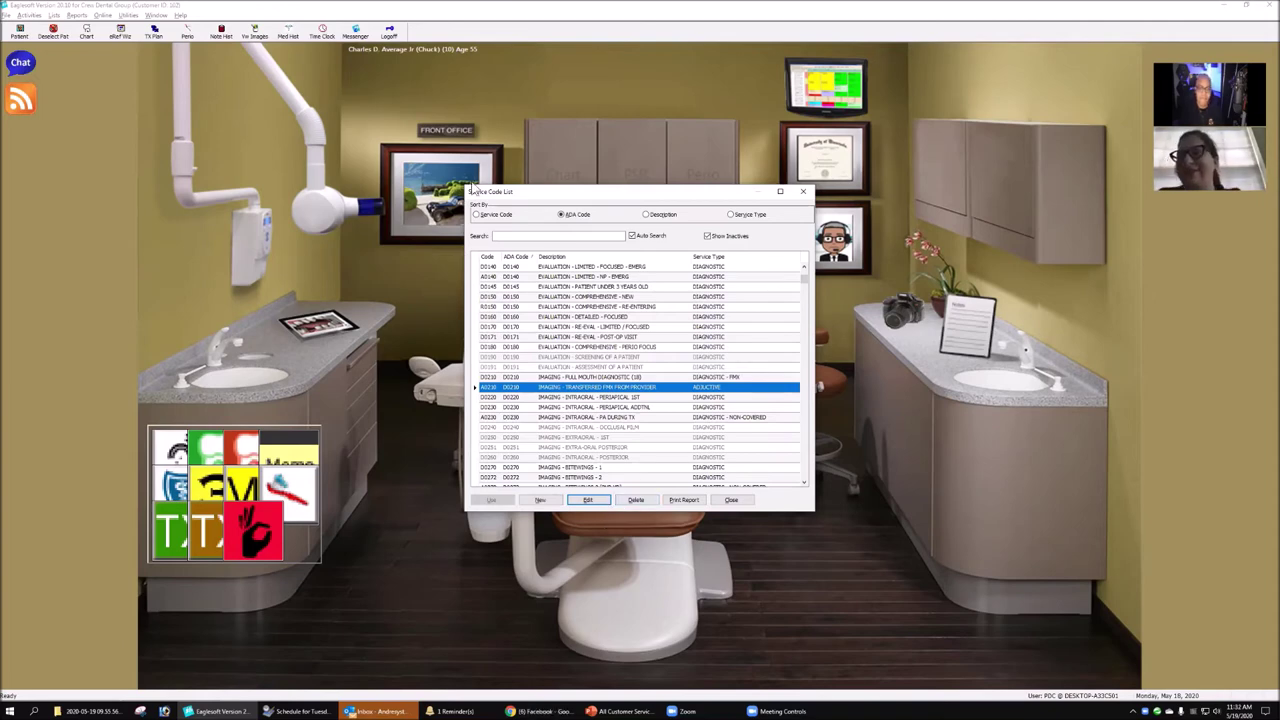
left_click(486, 215)
scroll(585, 378, "down", 1)
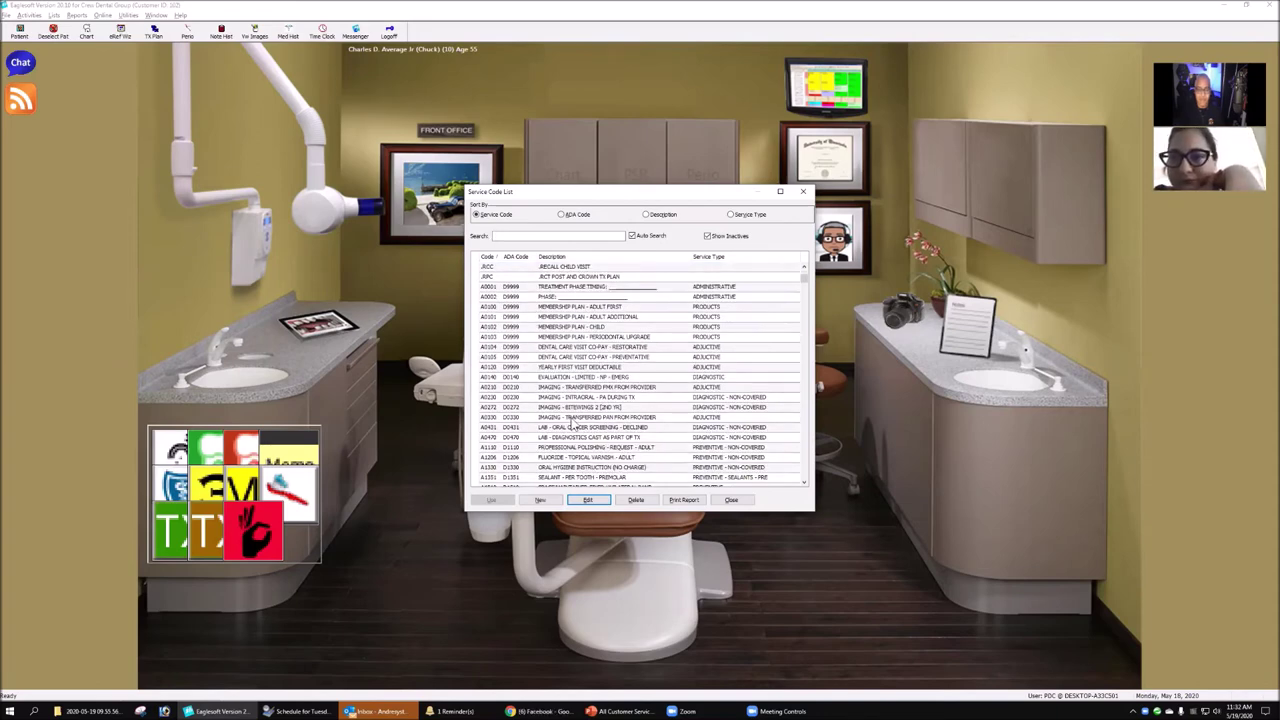
scroll(573, 424, "down", 10)
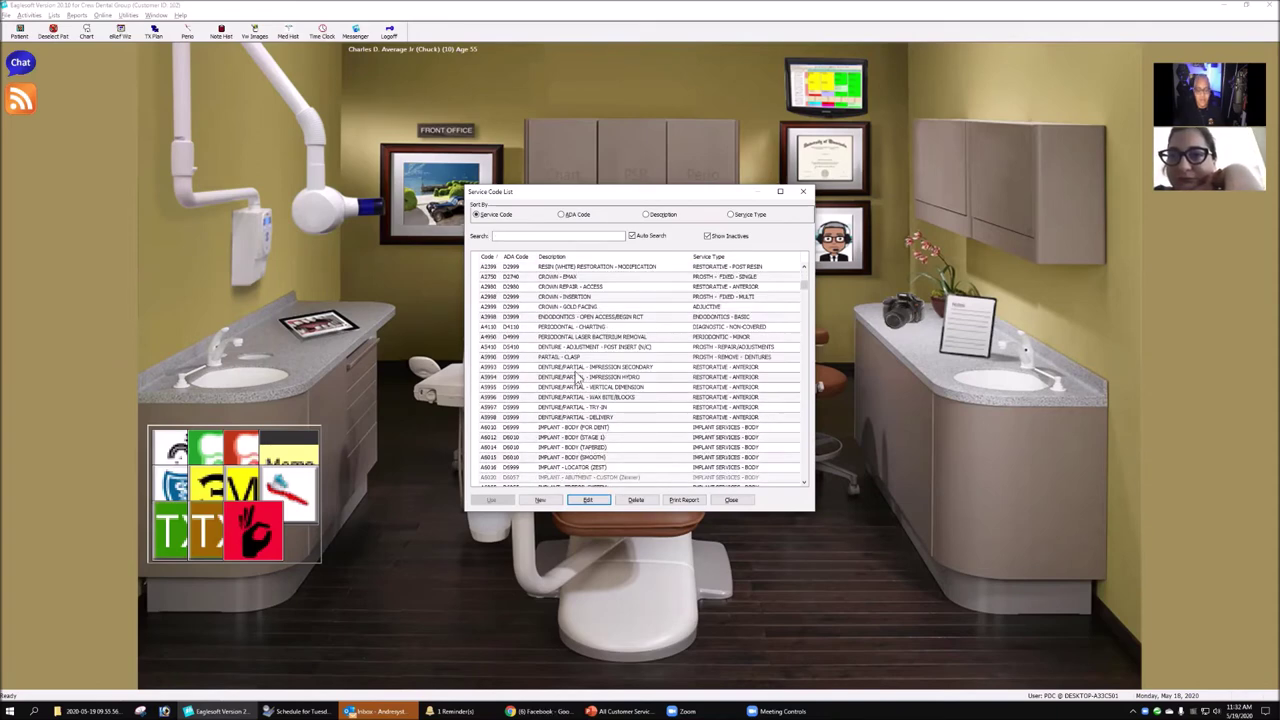
left_click(572, 358)
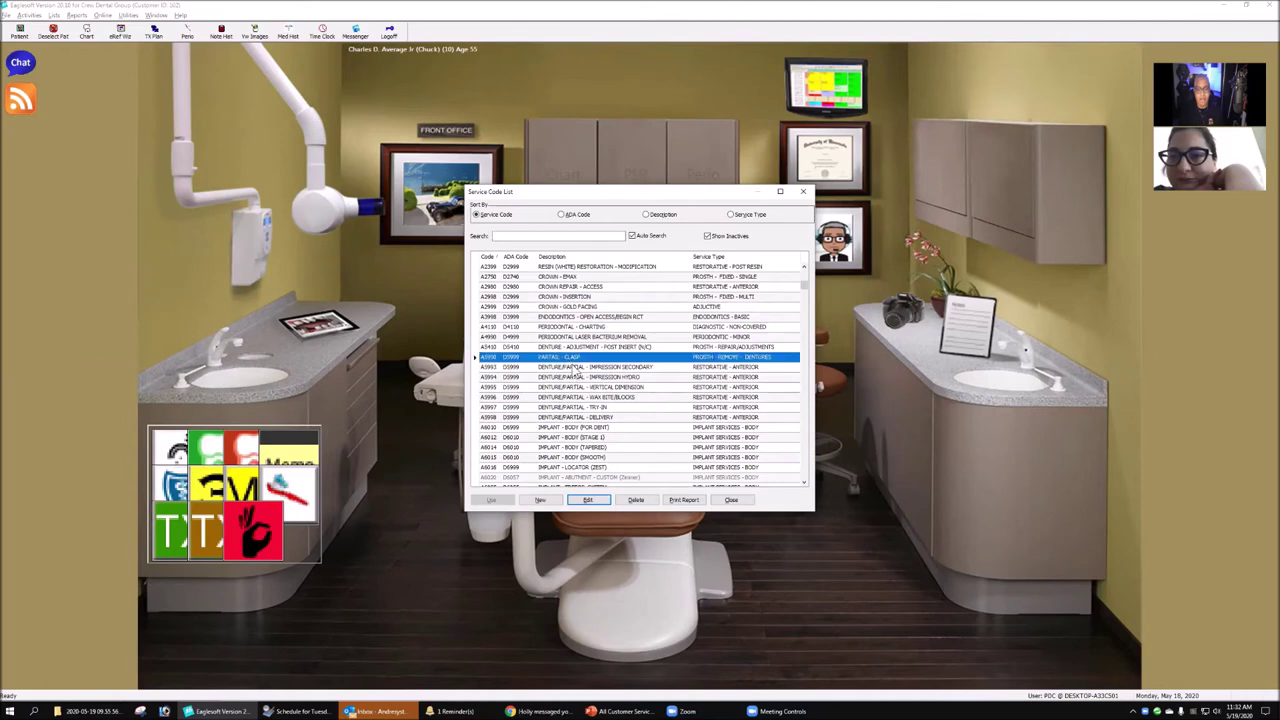
left_click(575, 368)
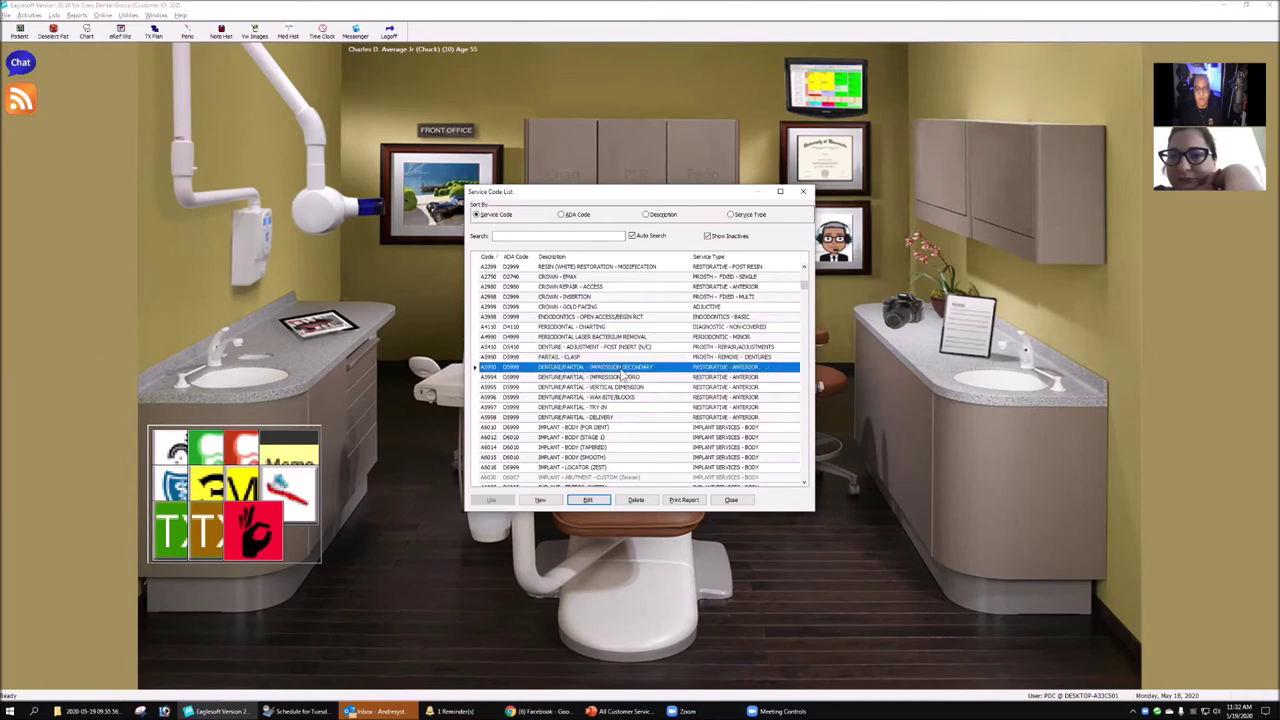
key("Down")
key("Down")
key("Down")
key("Down")
key("Down")
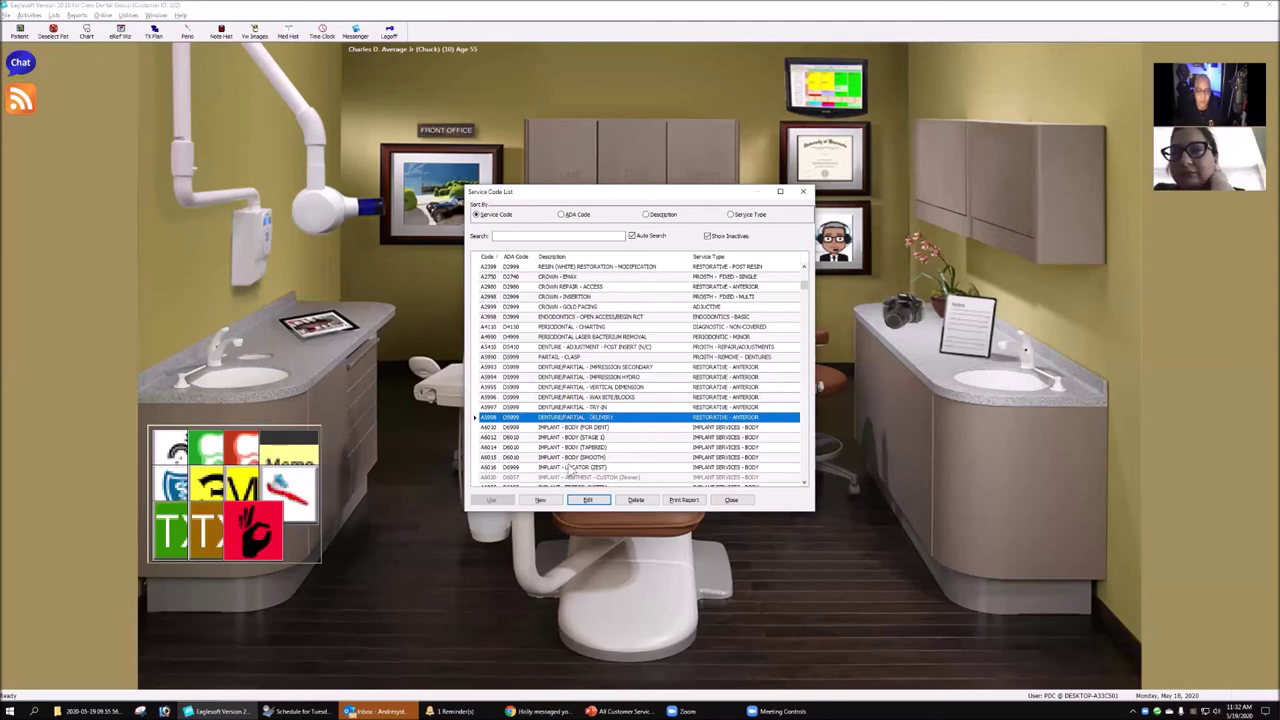
left_click(731, 499)
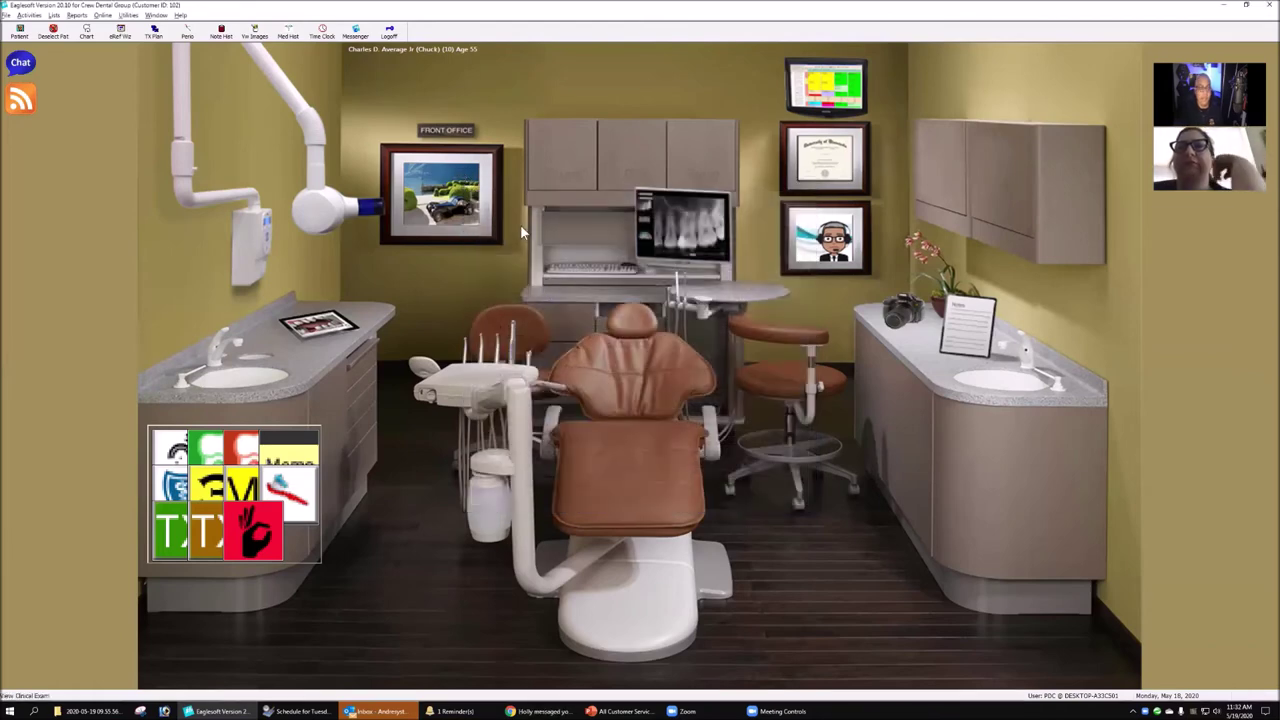
left_click(153, 34)
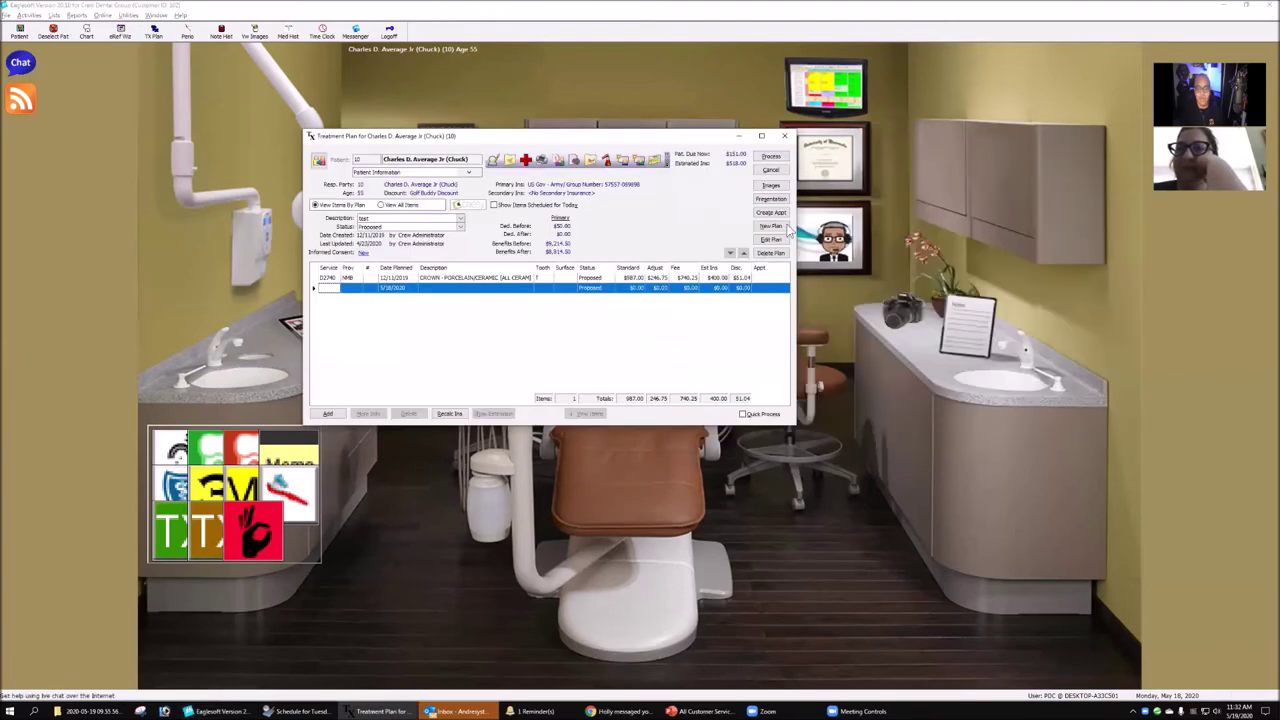
- Create a treatment plan named 'Denture' and expand the DENT package into its ten denture procedures
left_click(770, 226)
type("Crta")
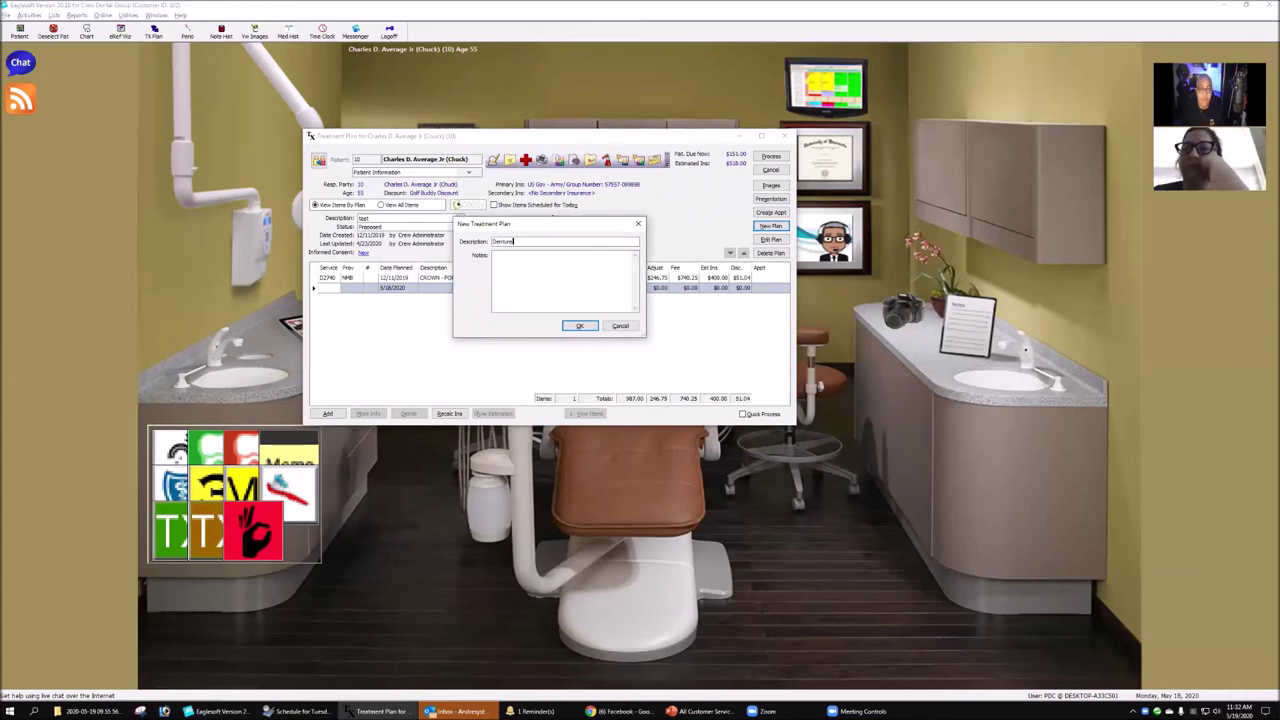
left_click(580, 326)
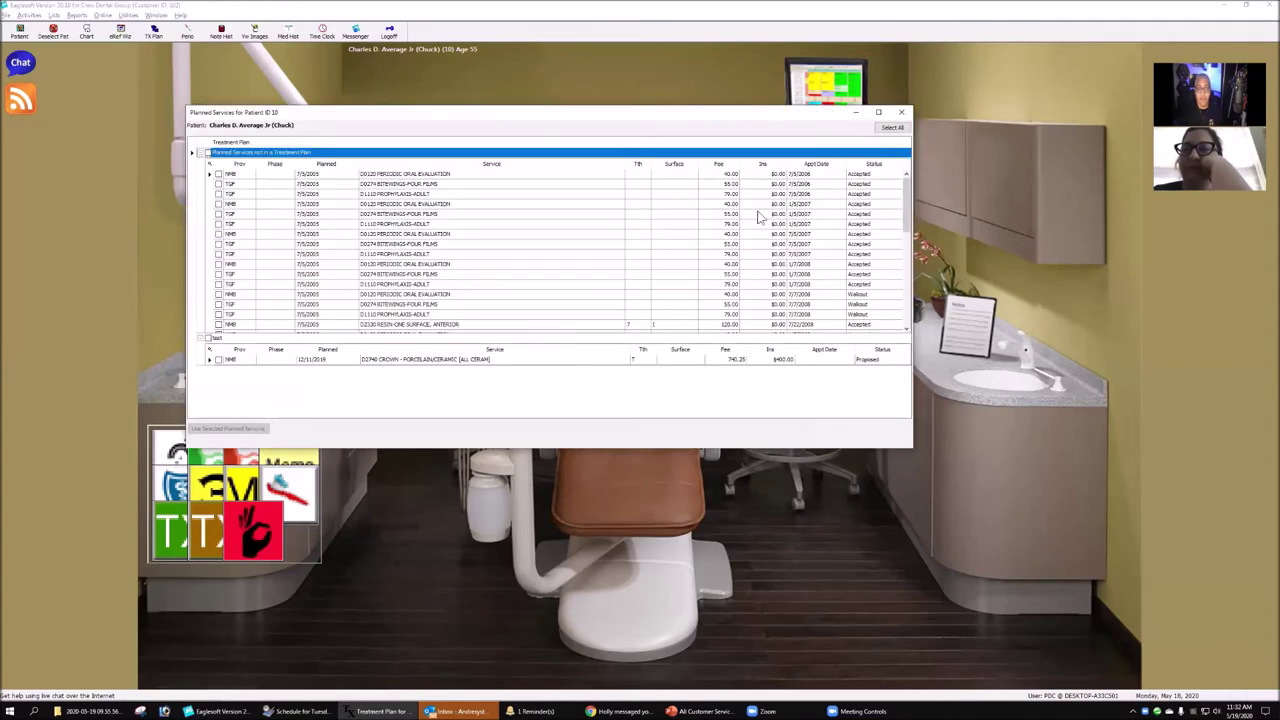
left_click(901, 112)
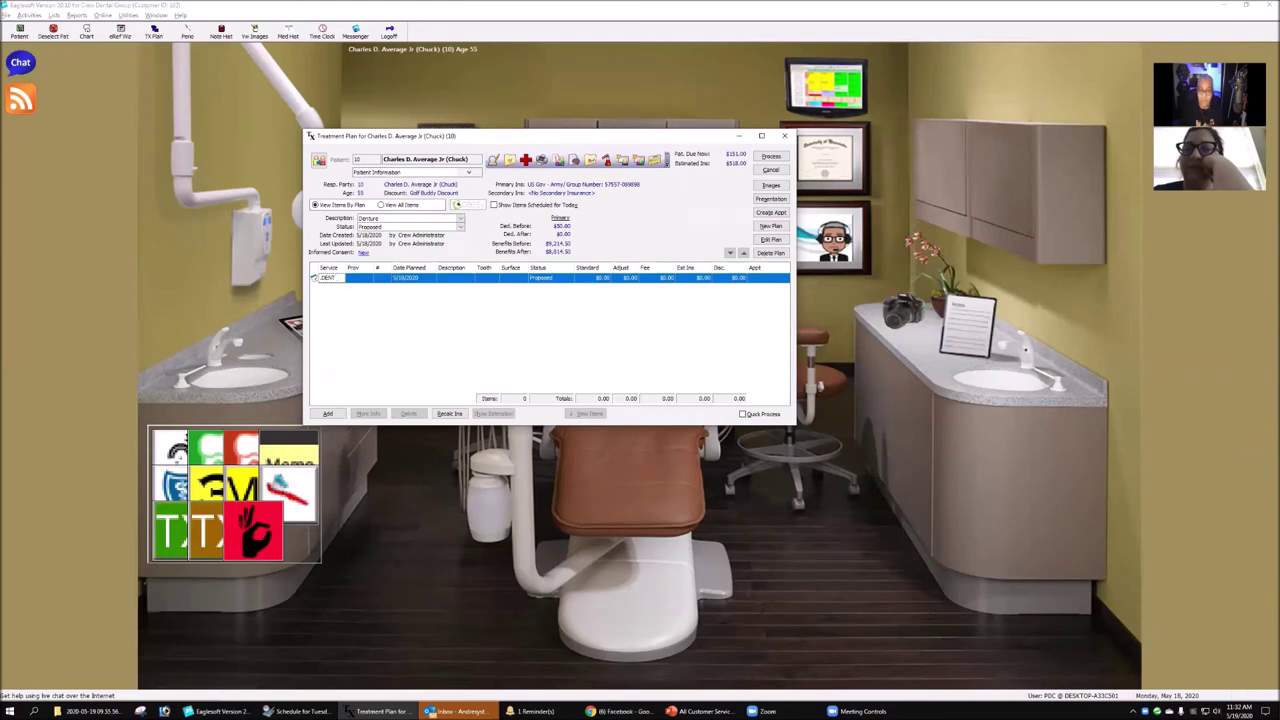
left_click(343, 284)
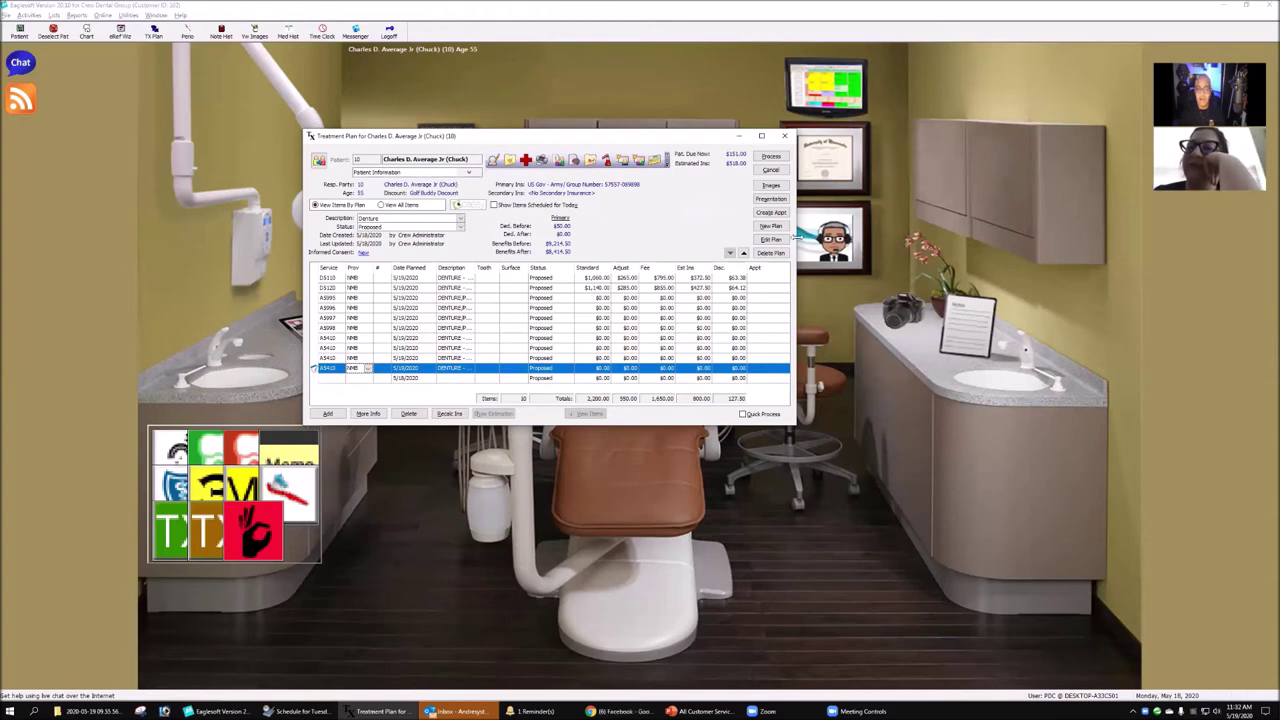
- Review the denture procedures from D5110 to the post-insert adjustments, then select the blank last line
left_click_drag(797, 236, 1036, 236)
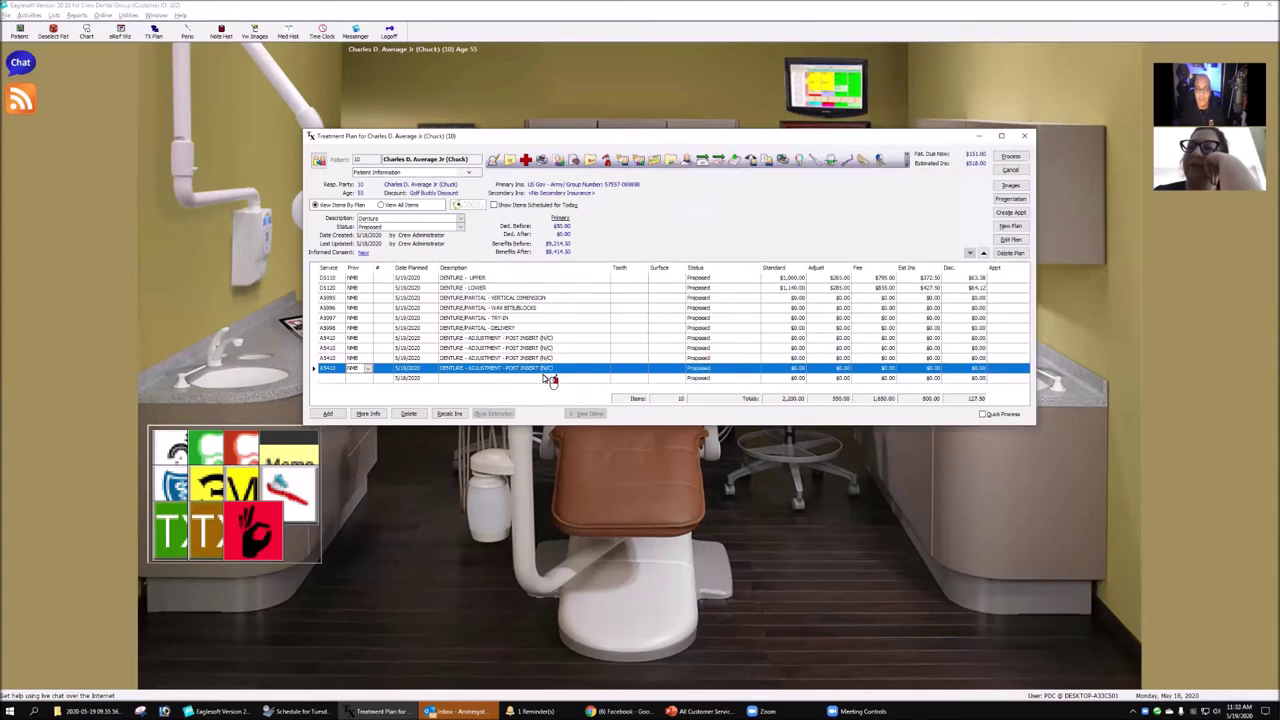
left_click(495, 279)
key("Down")
key("Down")
key("Down")
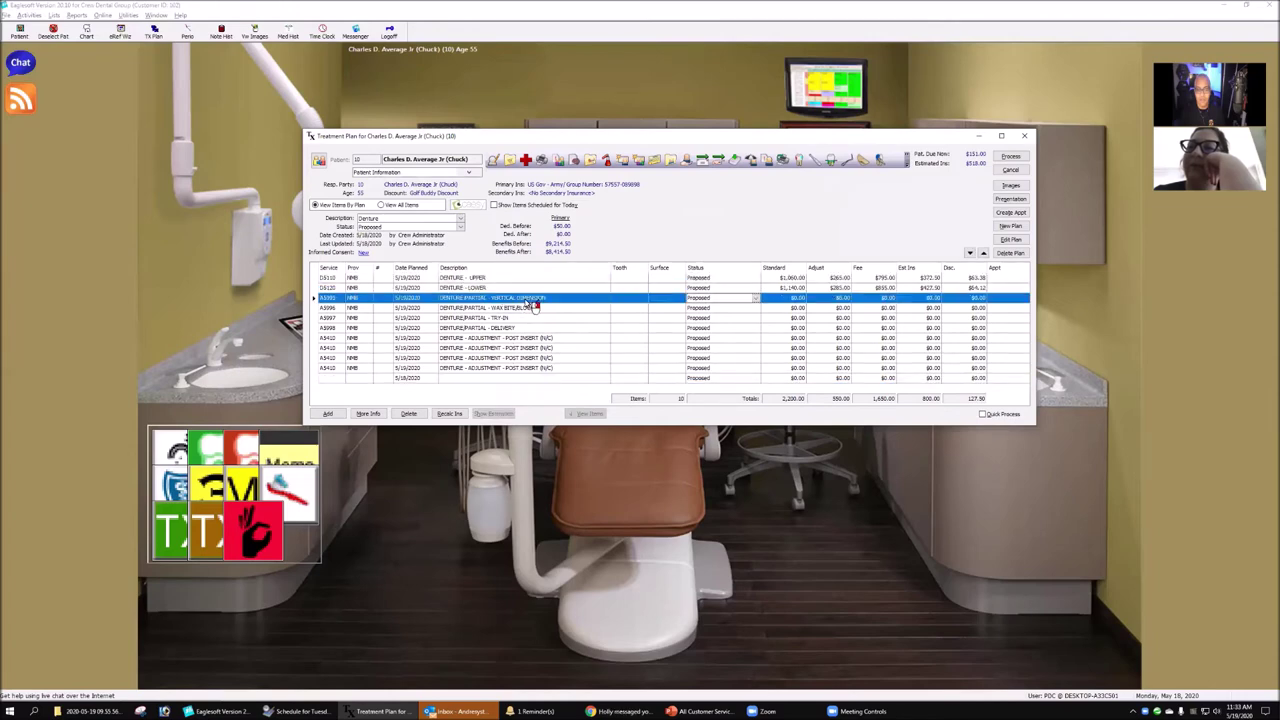
key("Down")
key("Down")
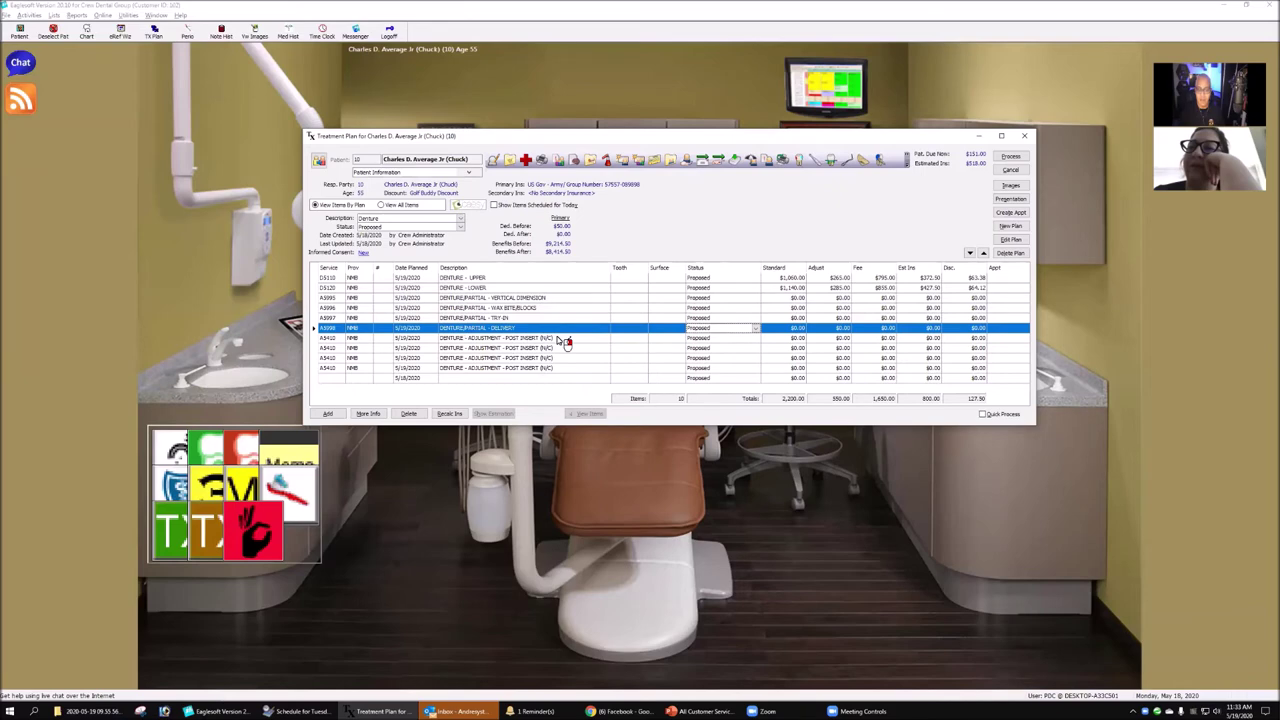
key("Down")
key("Down")
key("Down")
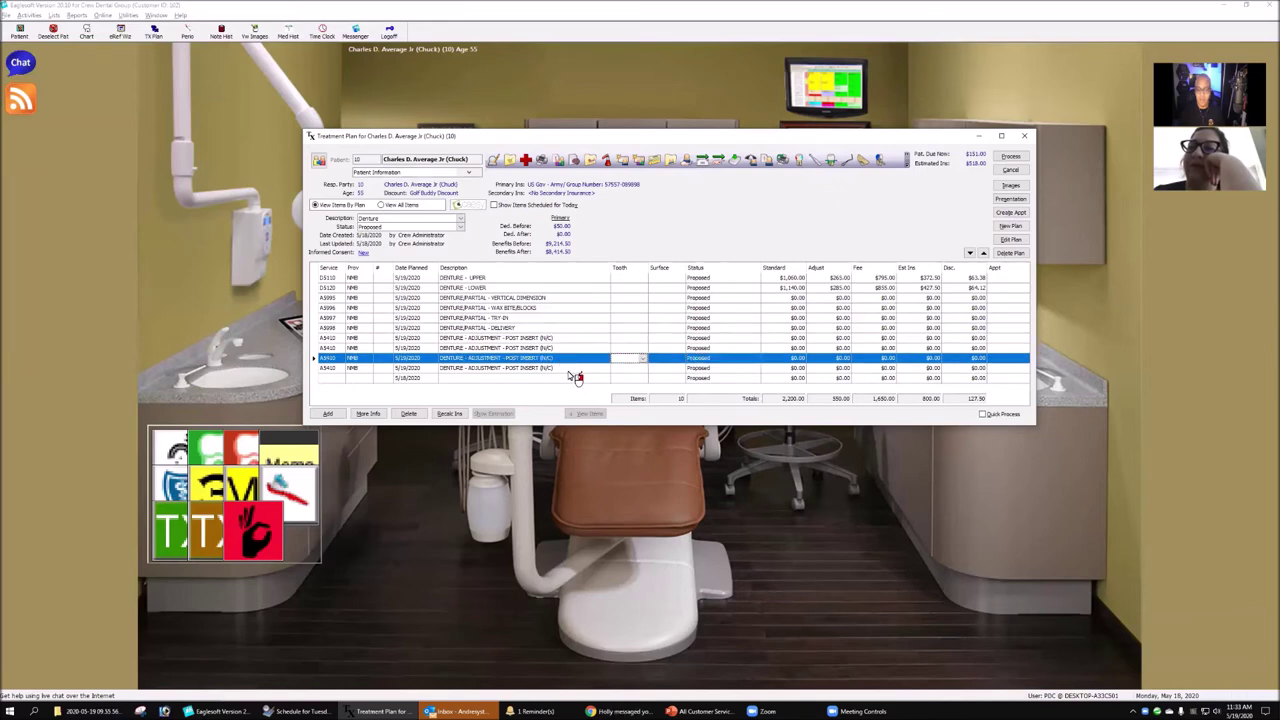
key("Down")
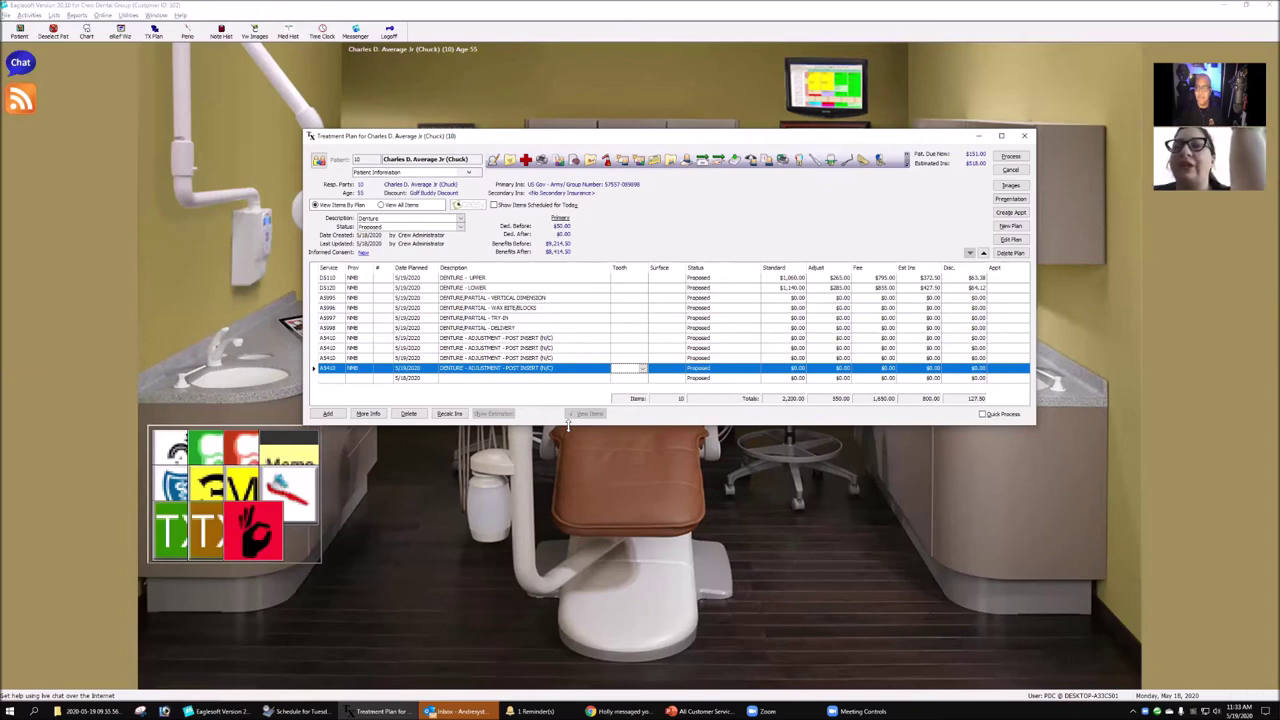
left_click(526, 298)
key("Up")
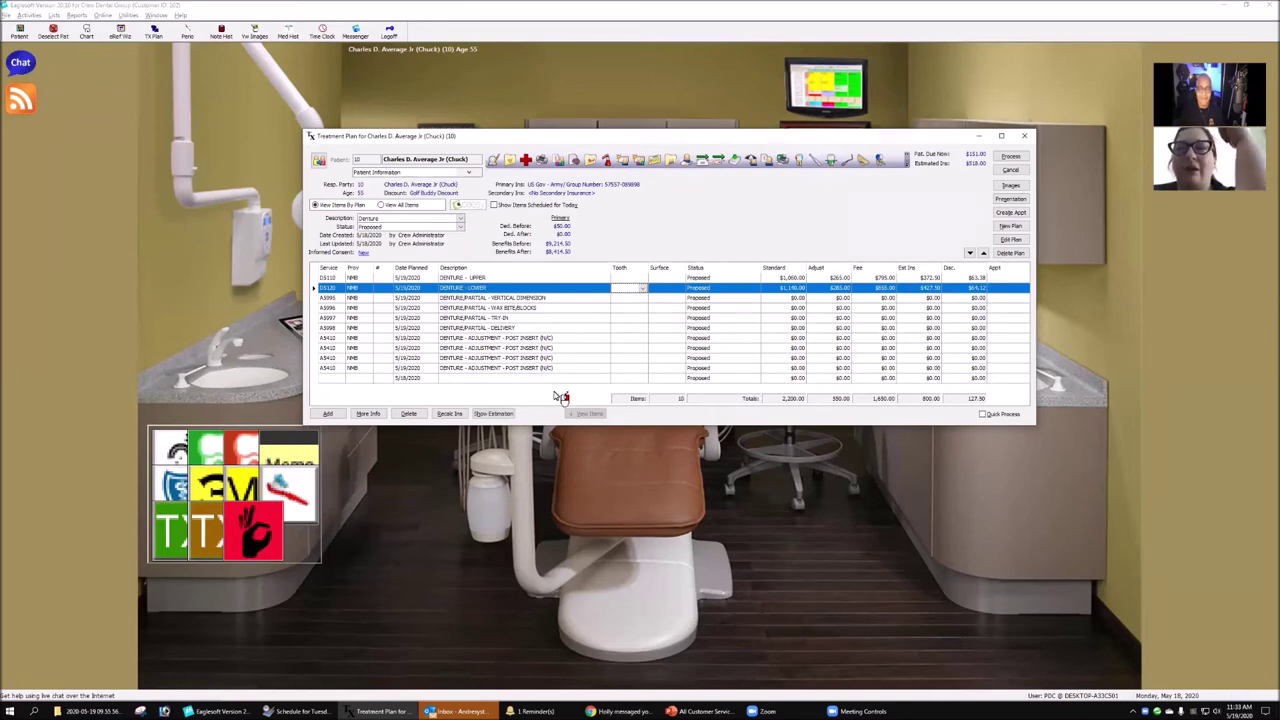
left_click(337, 380)
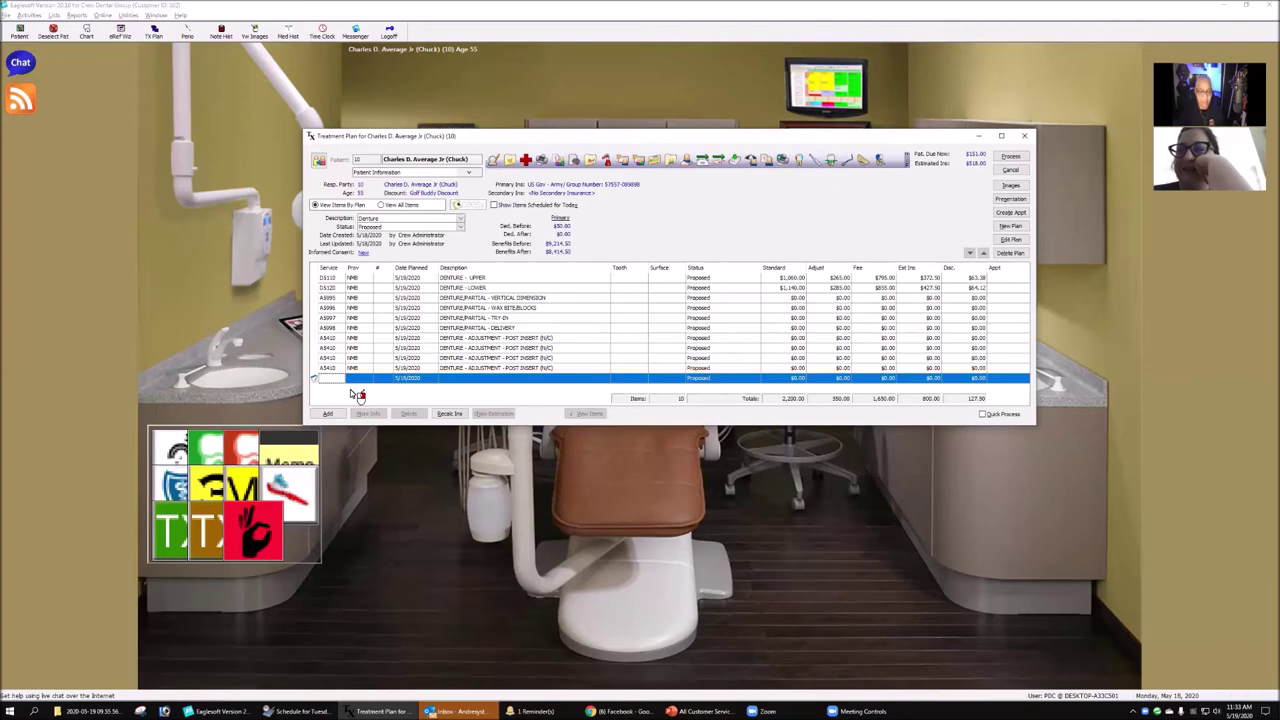
double_click(351, 390)
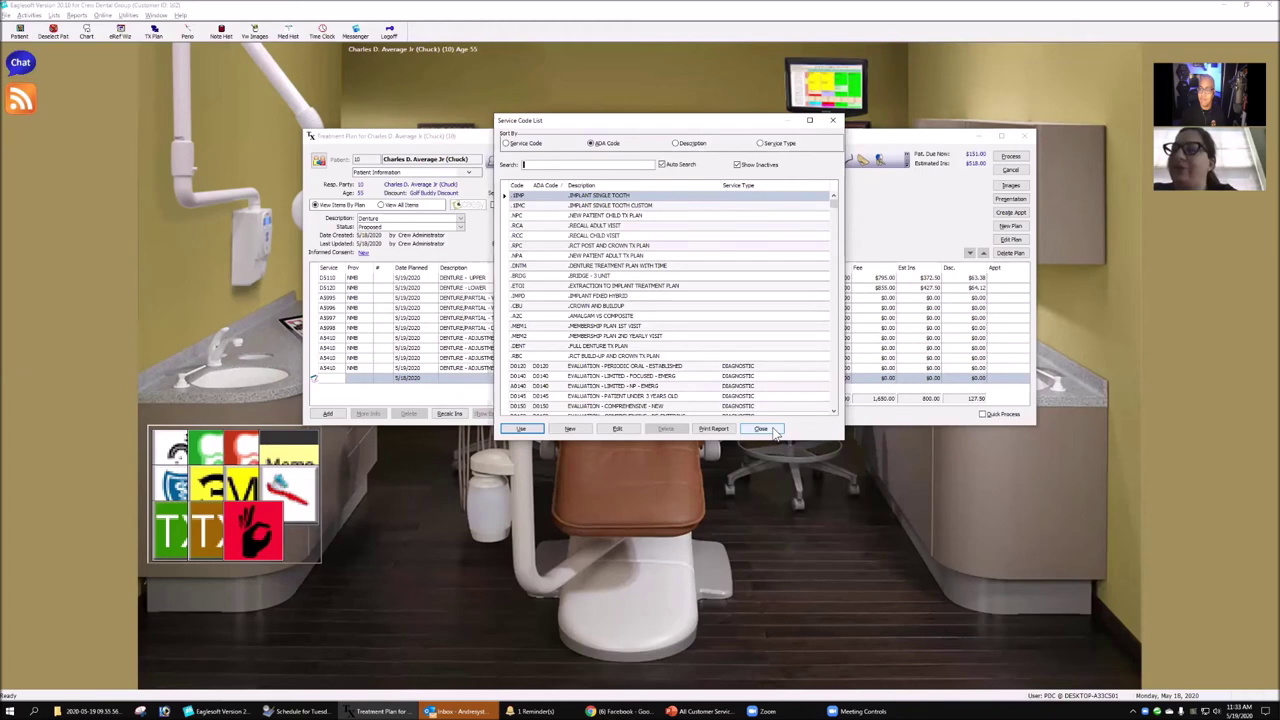
left_click(766, 430)
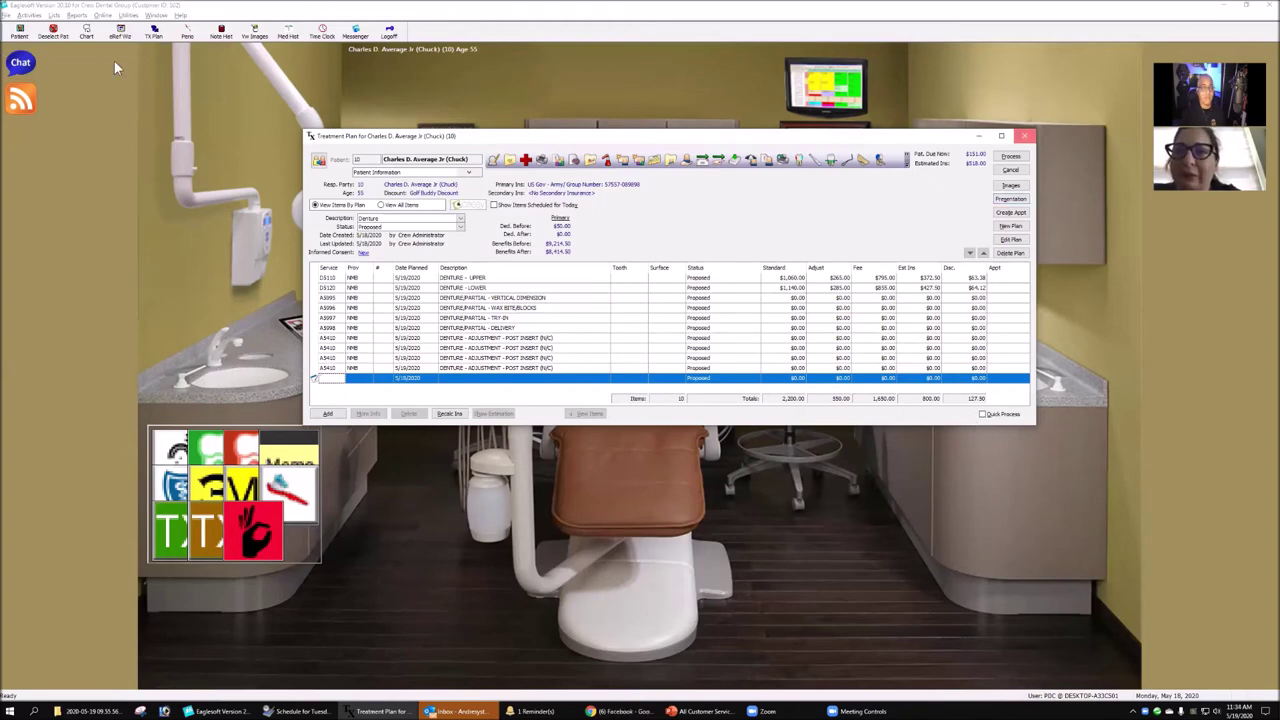
left_click(54, 16)
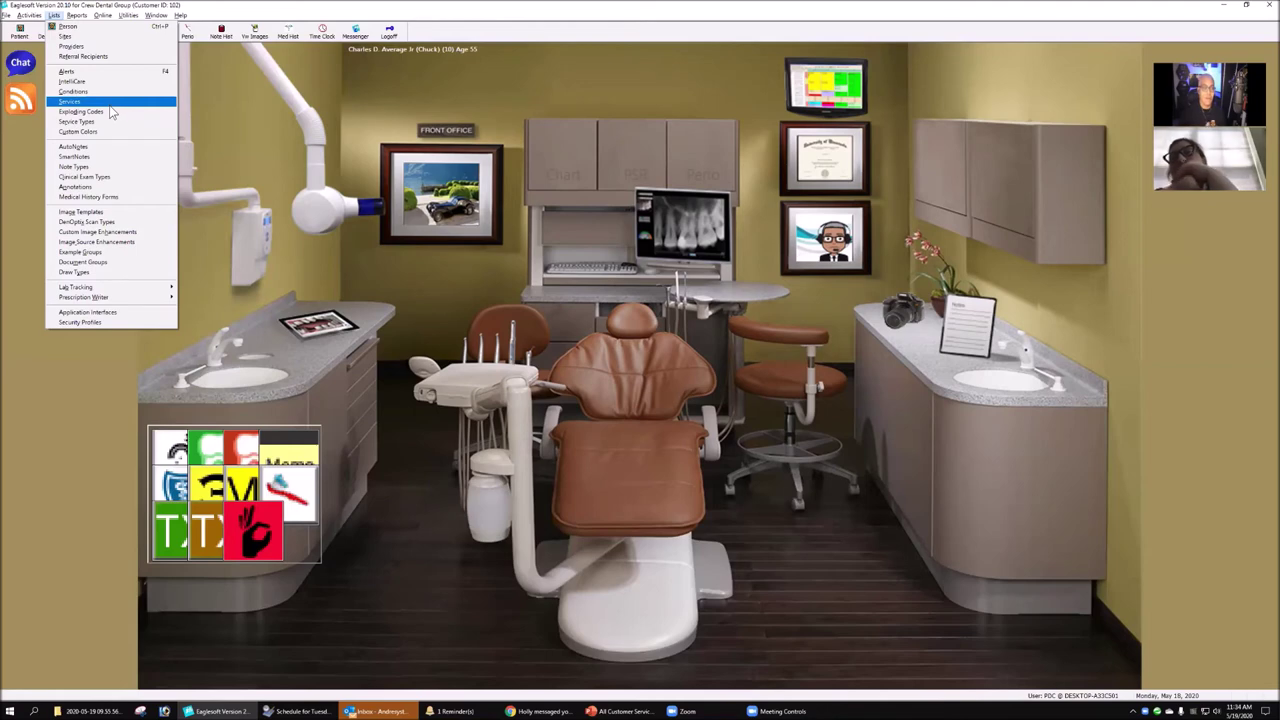
- Open the Service Code list sorted by service code and scroll down to the A-series codes
left_click(113, 103)
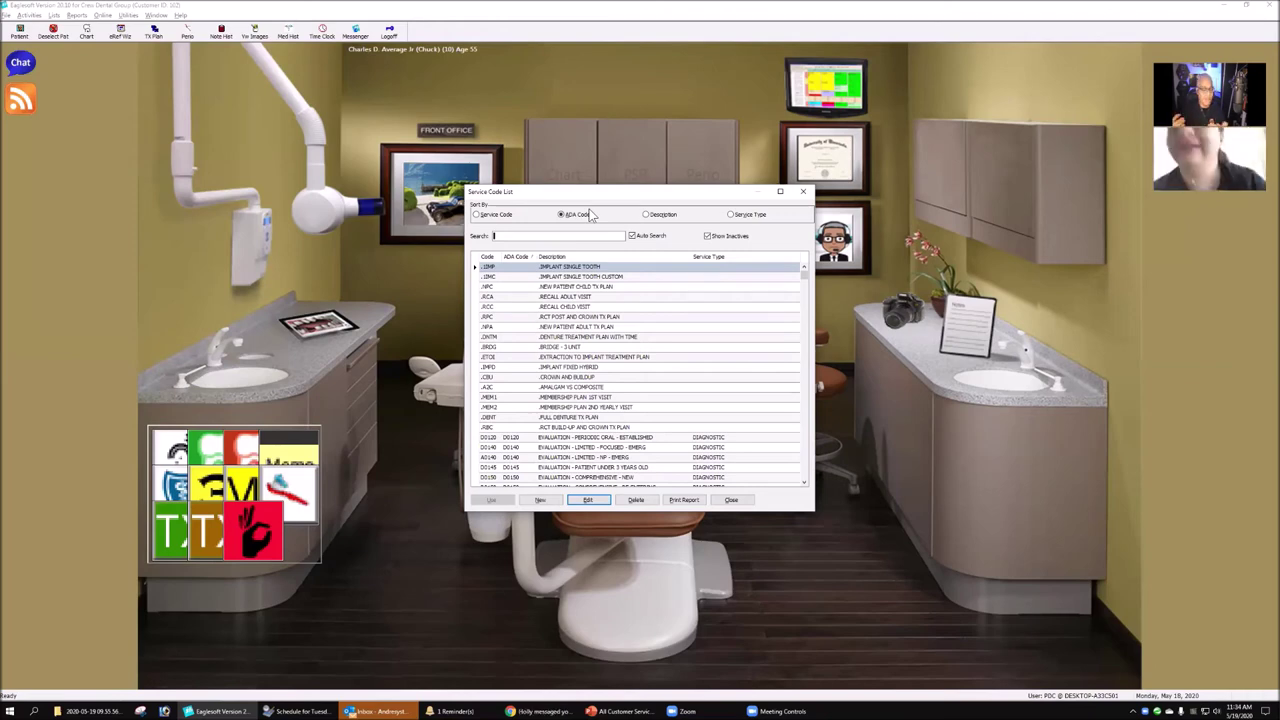
left_click(490, 213)
scroll(580, 414, "down", 5)
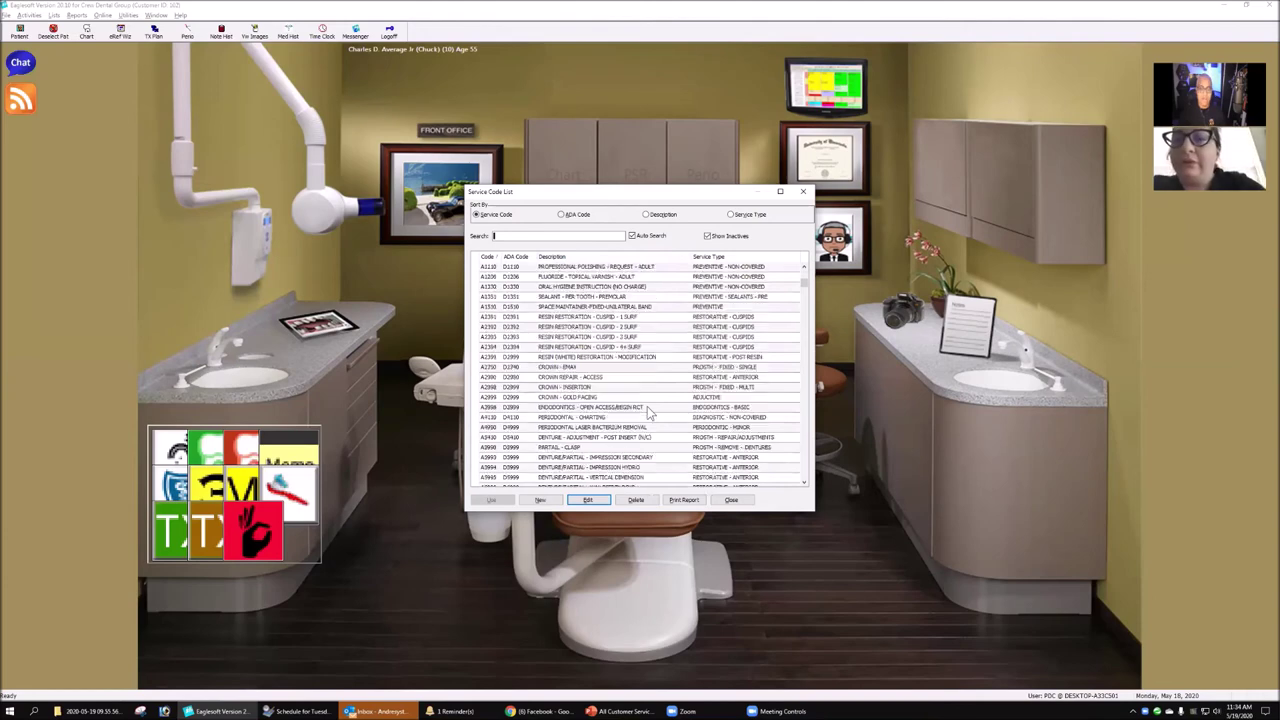
scroll(642, 404, "down", 4)
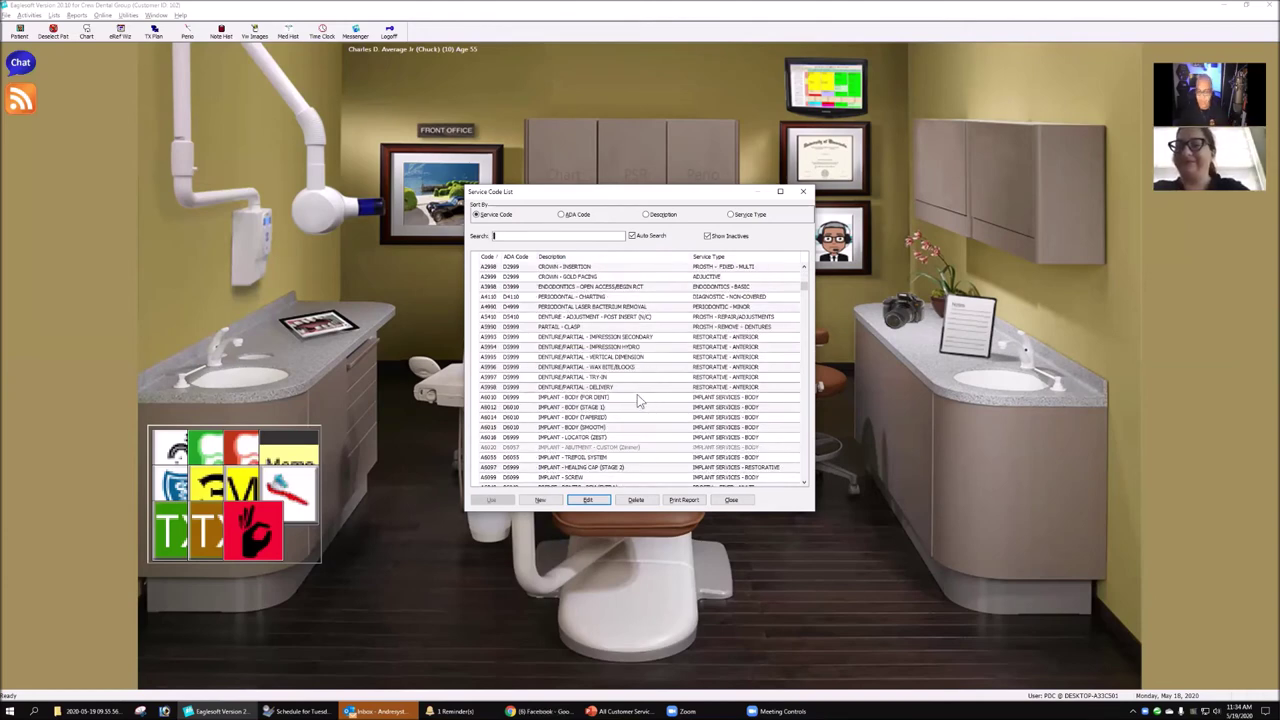
scroll(637, 400, "down", 3)
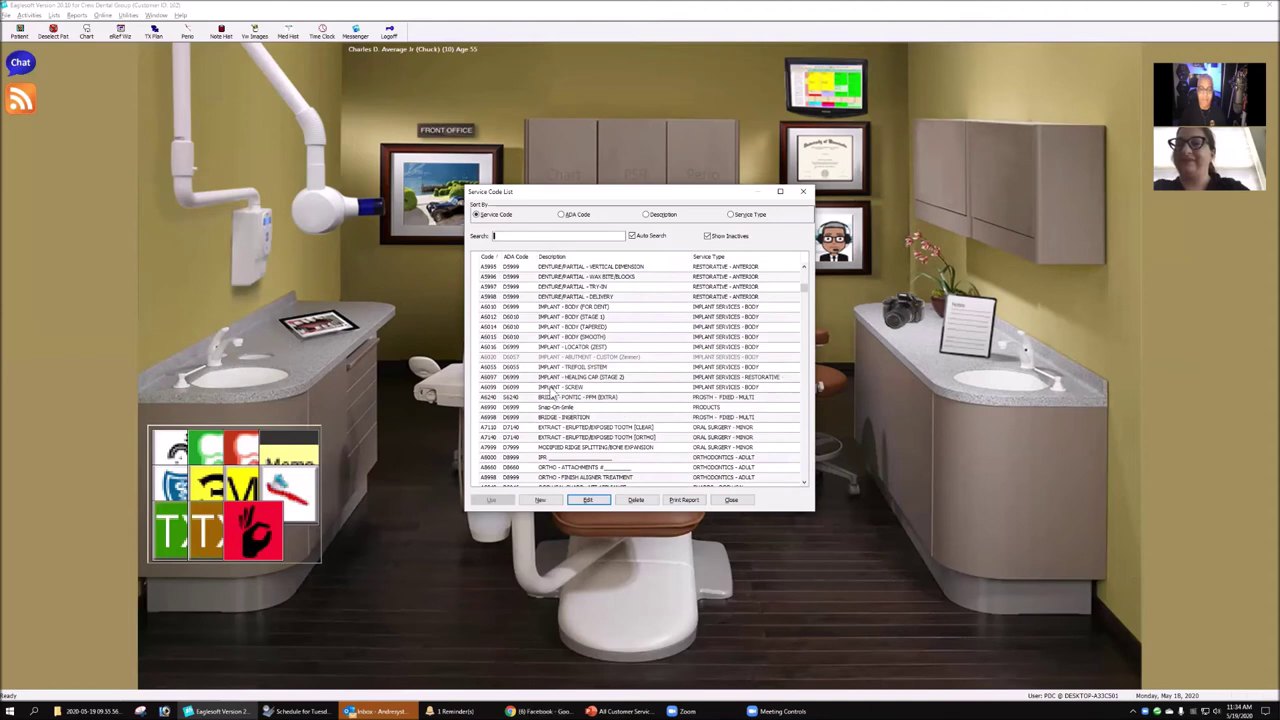
- Review the A5993–A6099 denture and implant codes, then open the A5994 hydro impression code's details
left_click(556, 388)
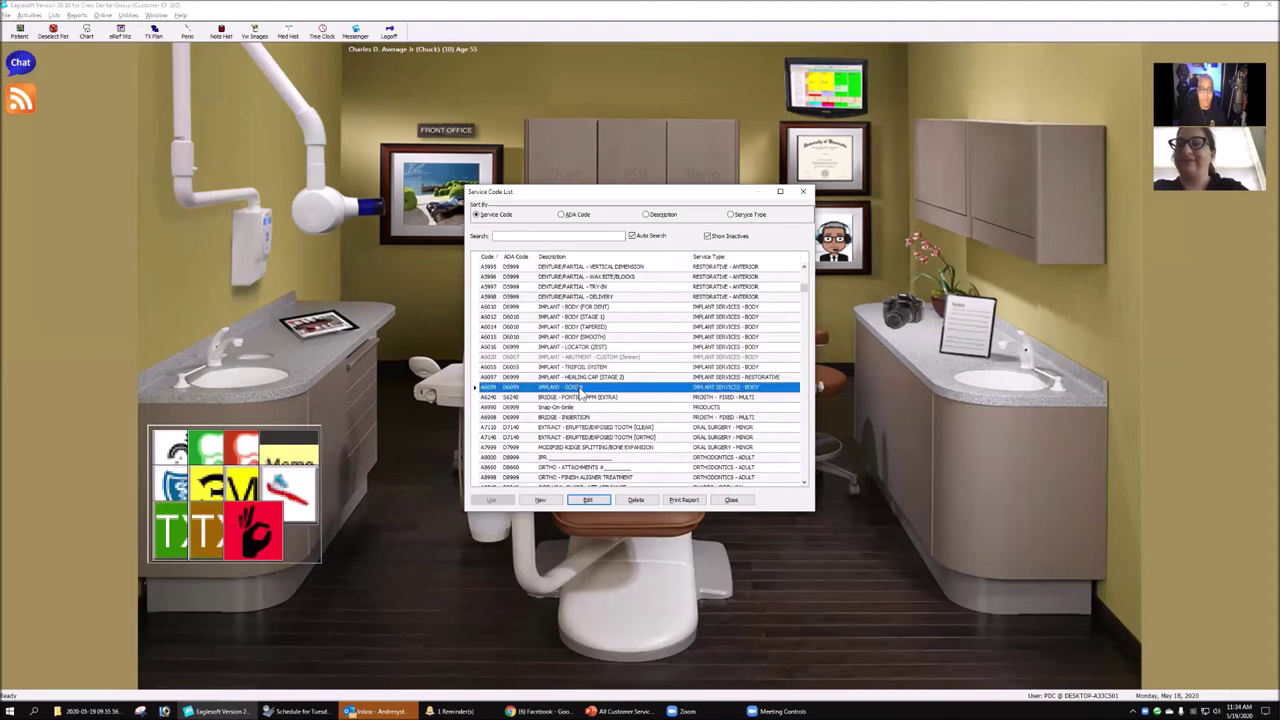
left_click(545, 297)
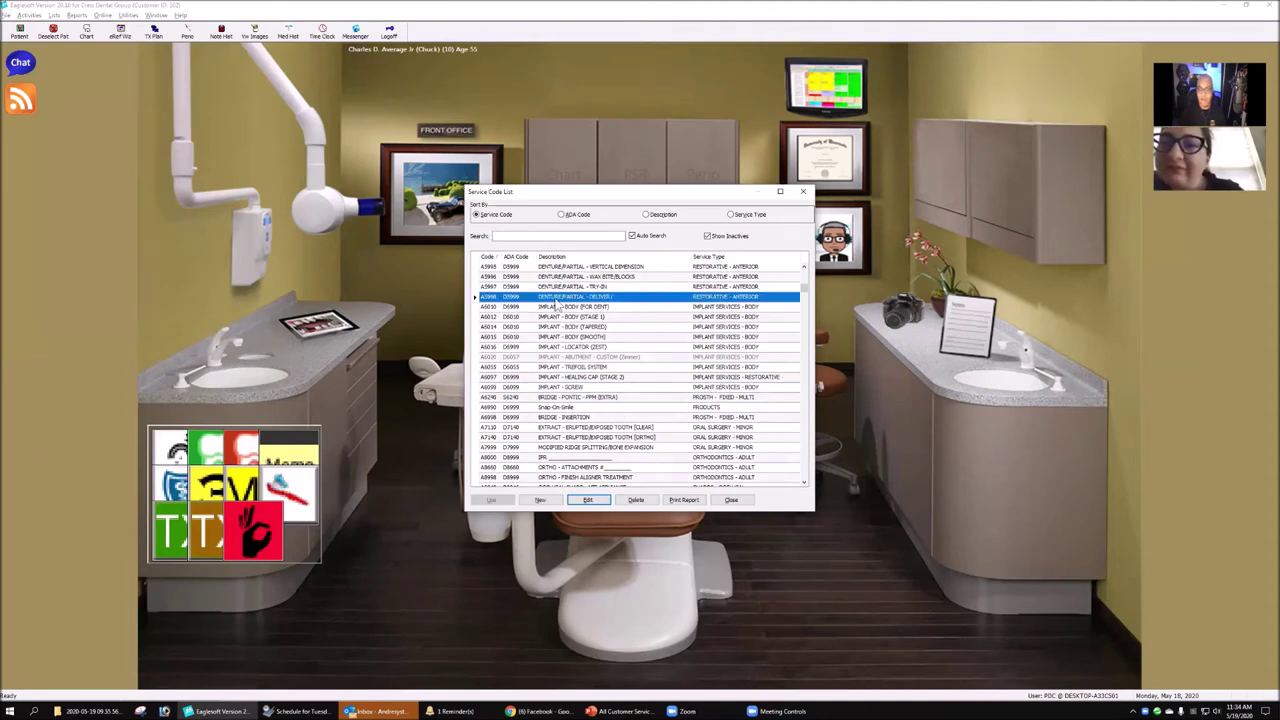
scroll(605, 312, "up", 1)
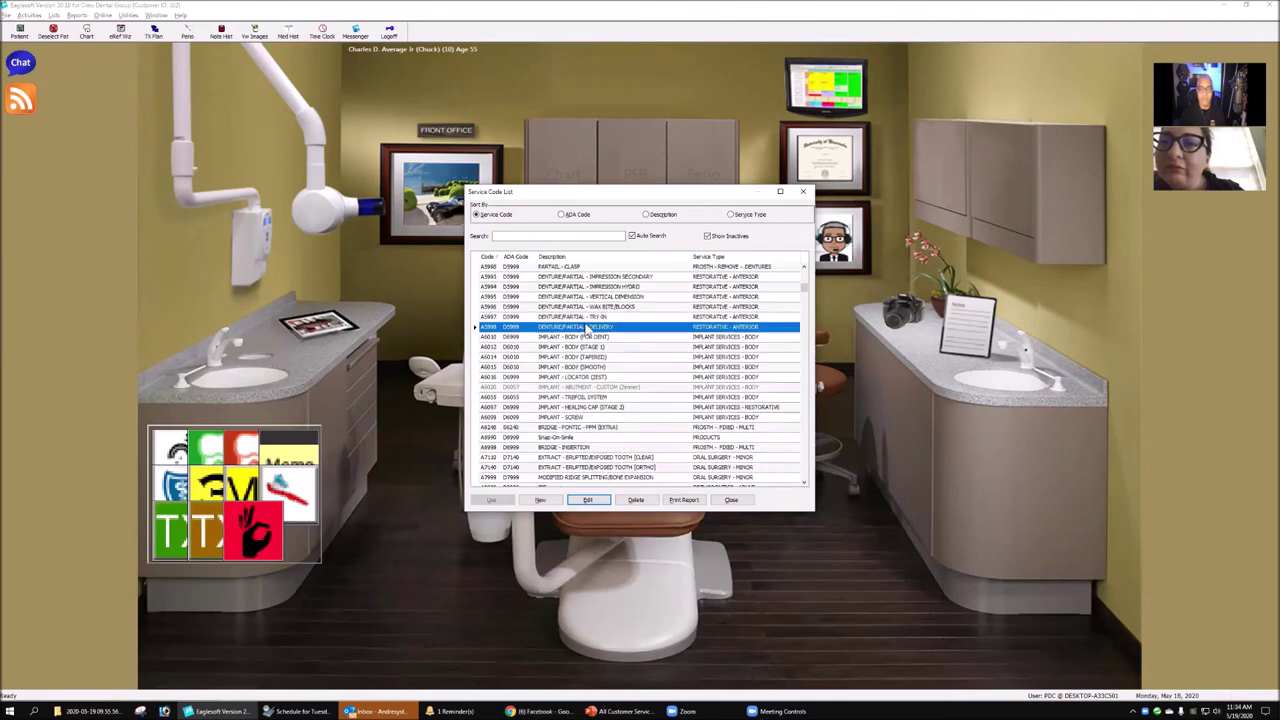
left_click(614, 314)
left_click(614, 308)
left_click(616, 298)
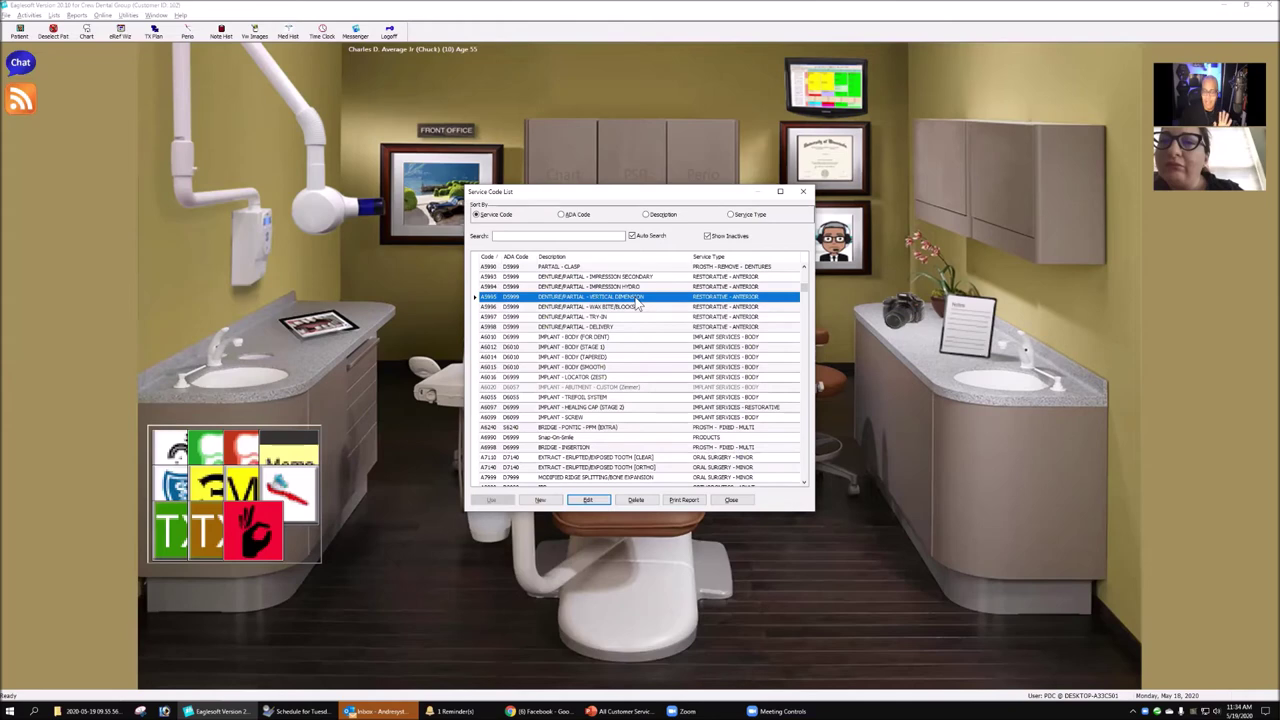
left_click(632, 277)
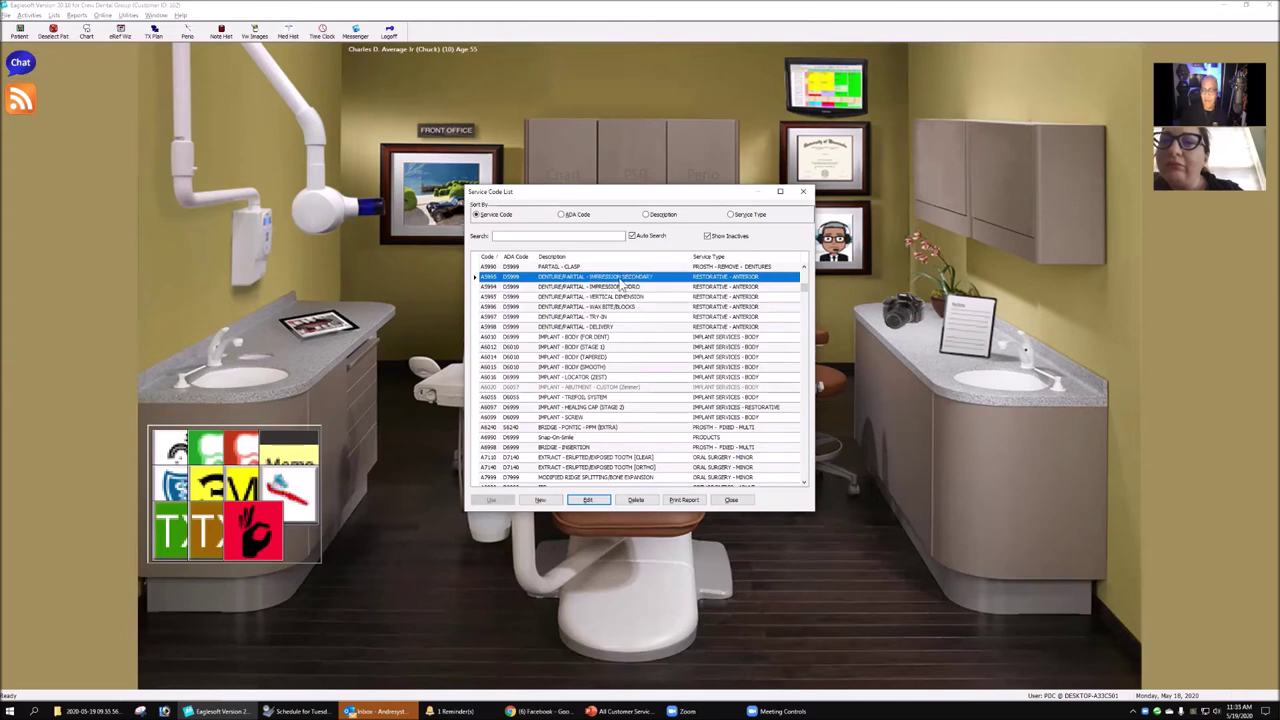
left_click(630, 288)
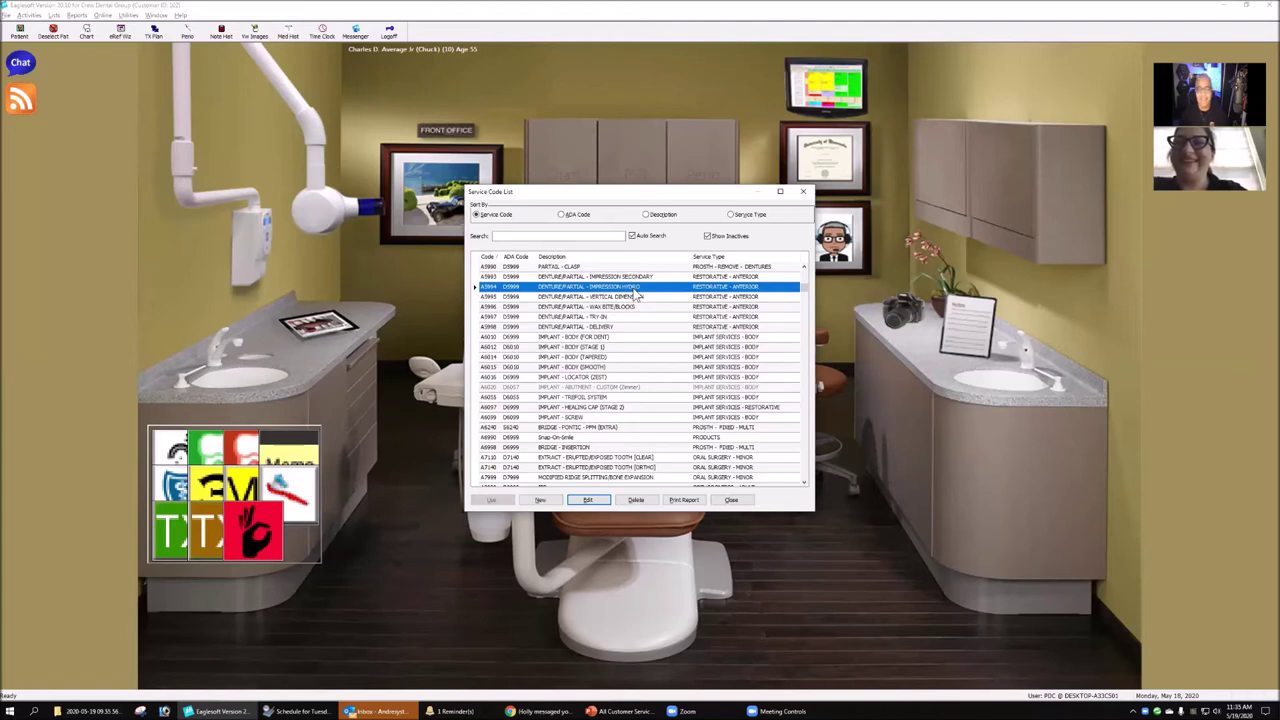
left_click(588, 500)
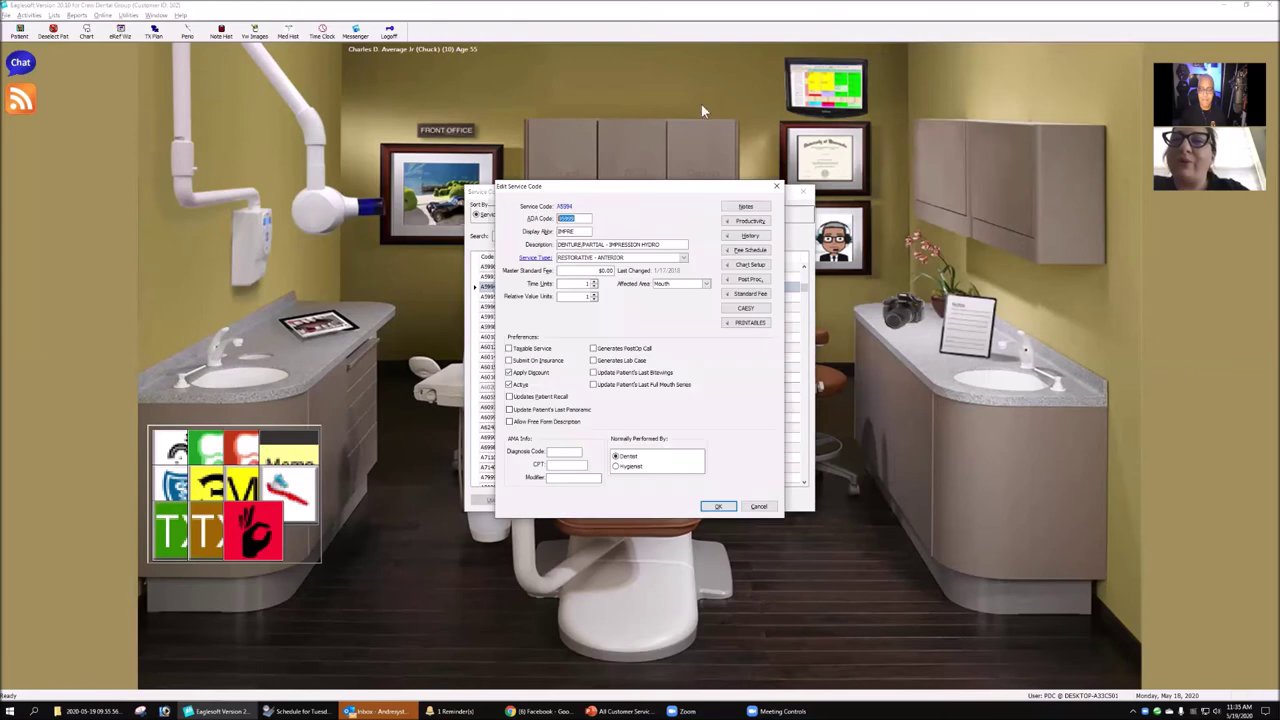
left_click(680, 206)
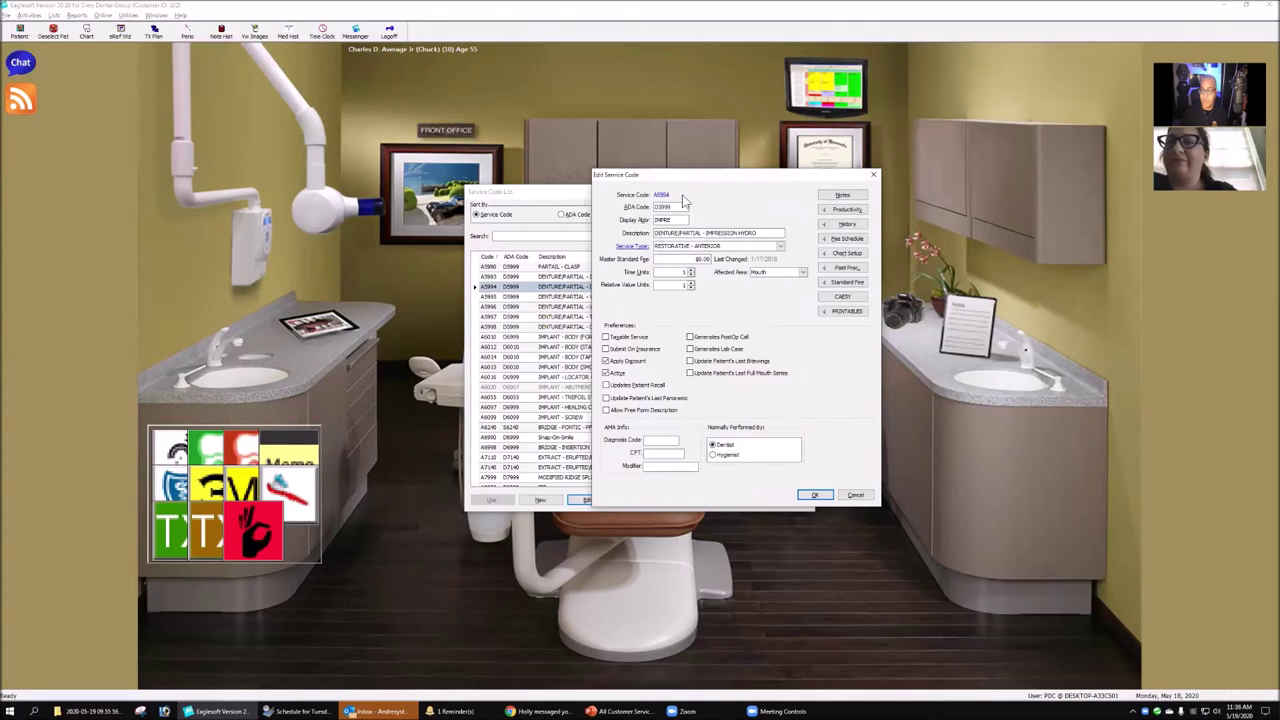
left_click(660, 207)
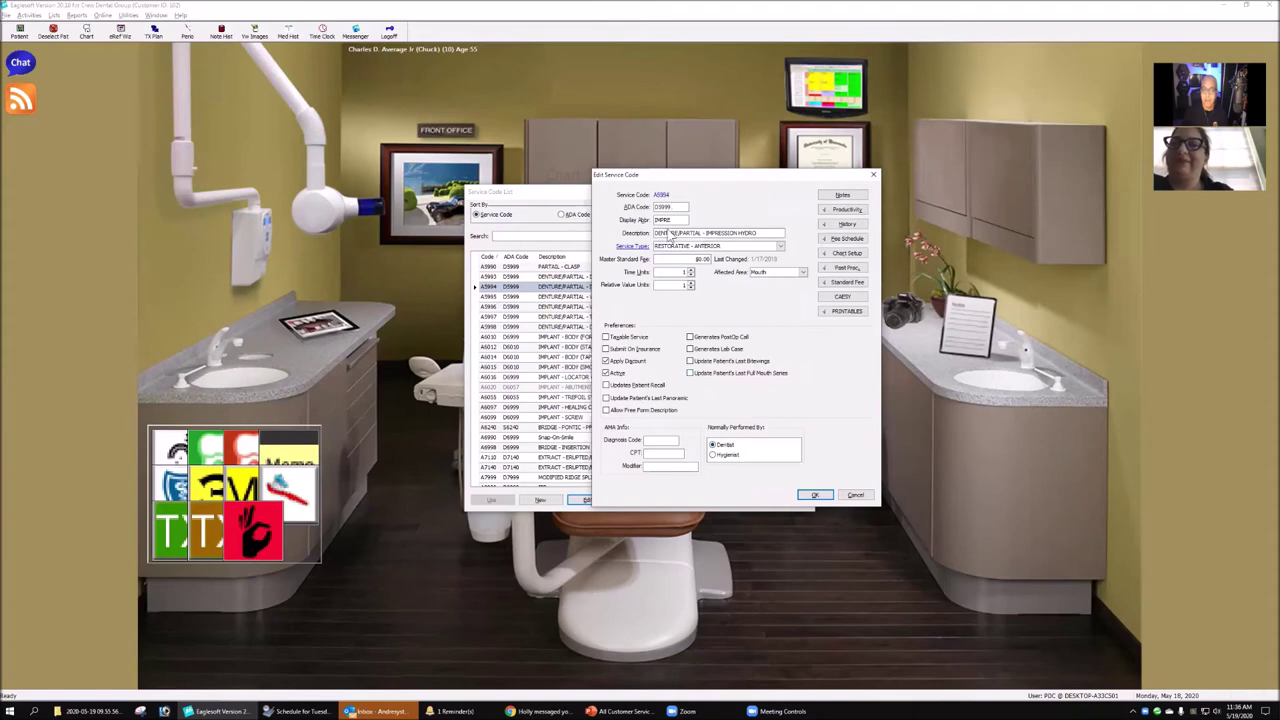
left_click(818, 496)
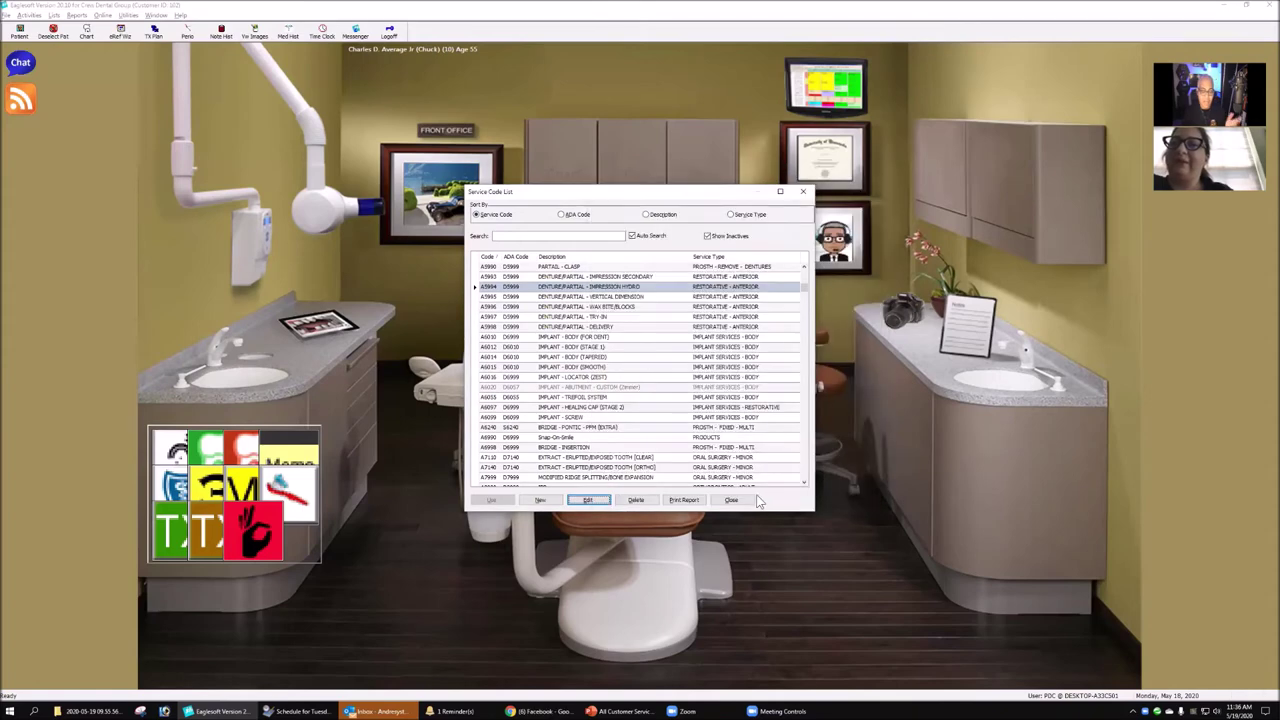
- Close the code list, switch to Front Office, open The Money Finder and add a criteria row
left_click(732, 500)
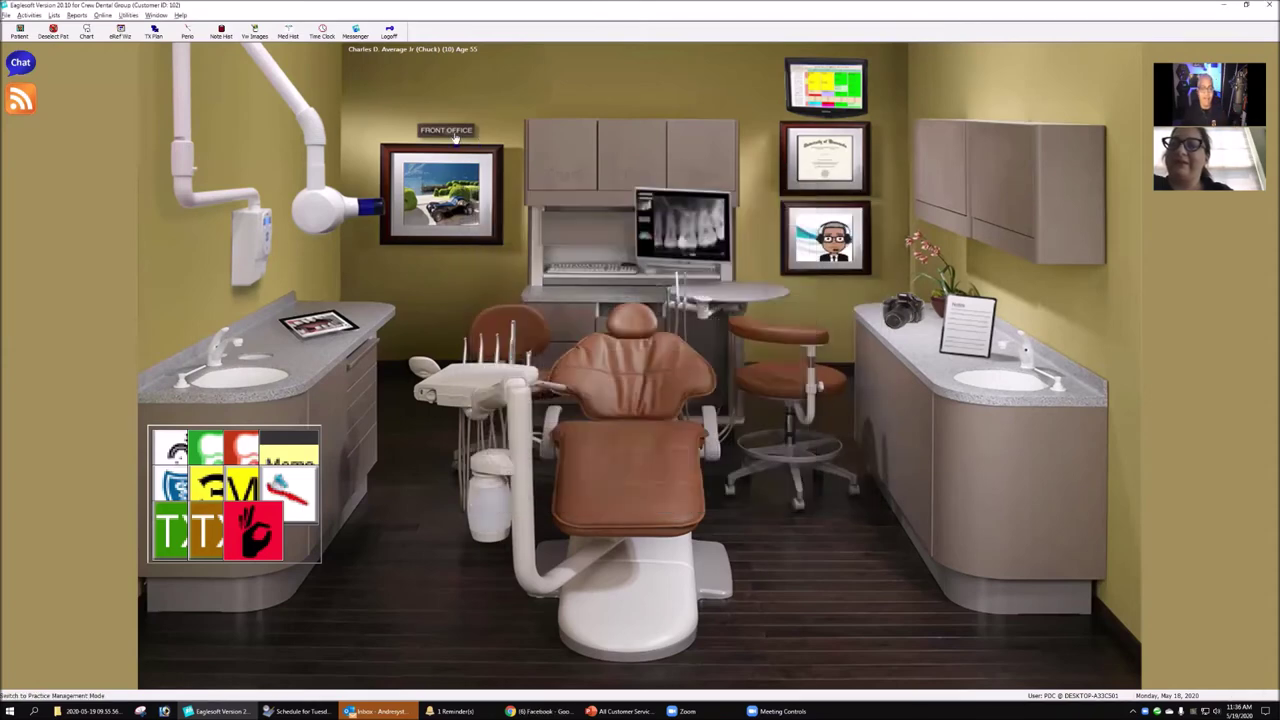
left_click(455, 140)
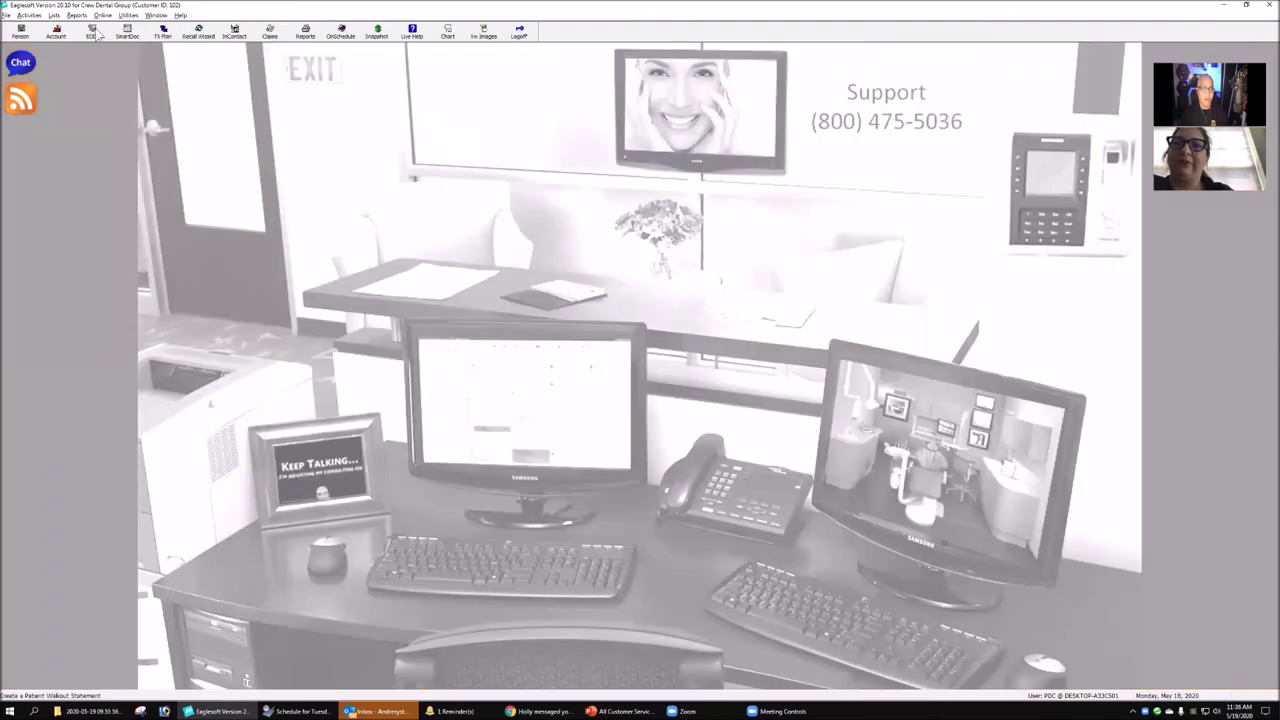
left_click(34, 16)
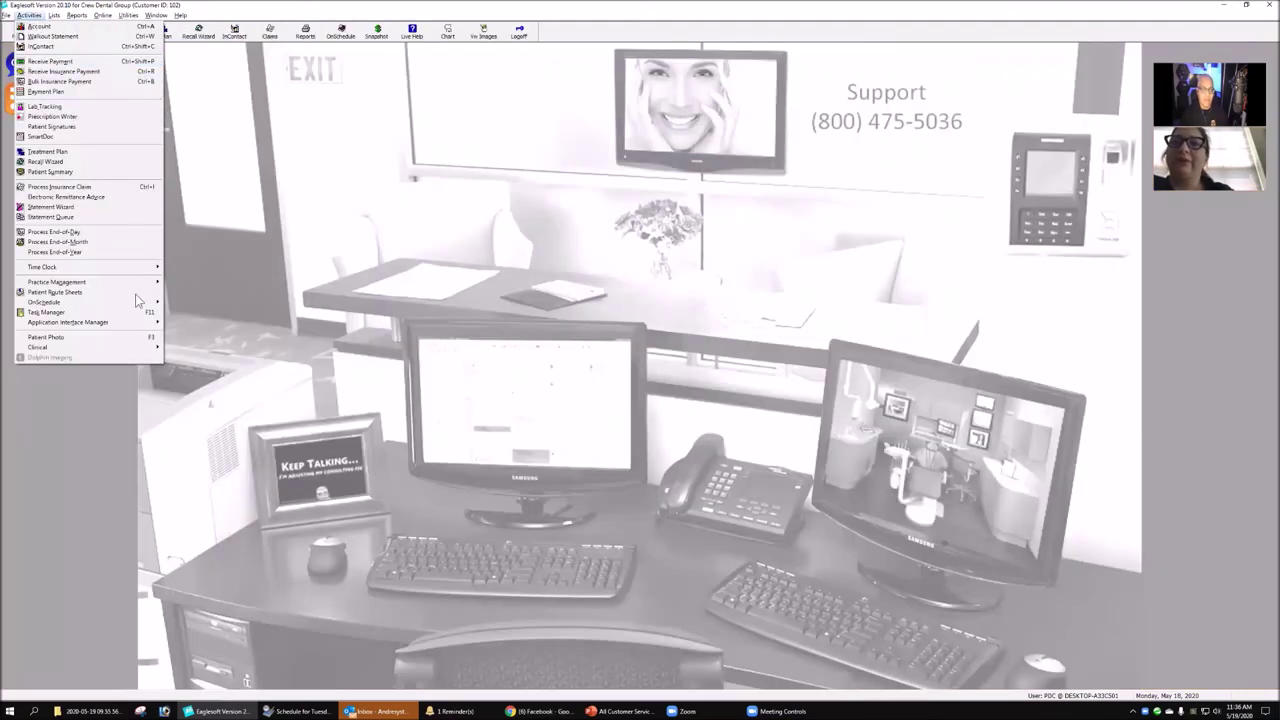
mouse_move(140, 284)
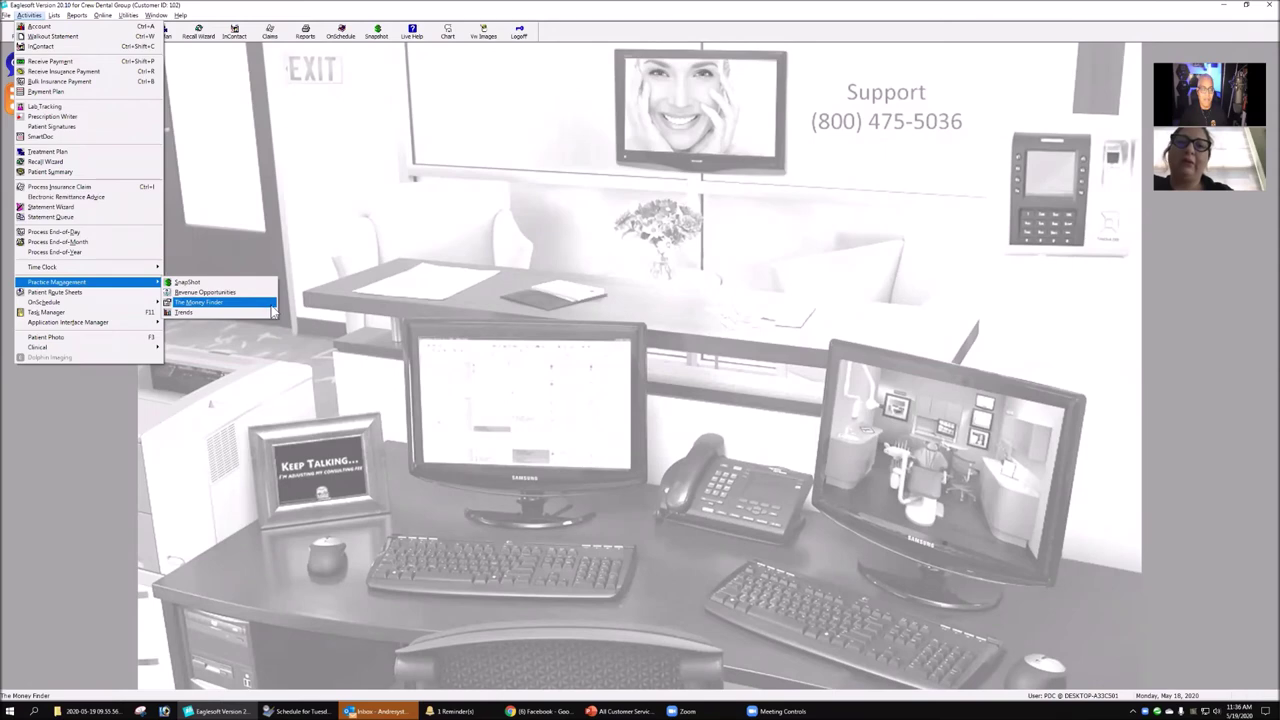
left_click(271, 305)
left_click(600, 405)
left_click(622, 338)
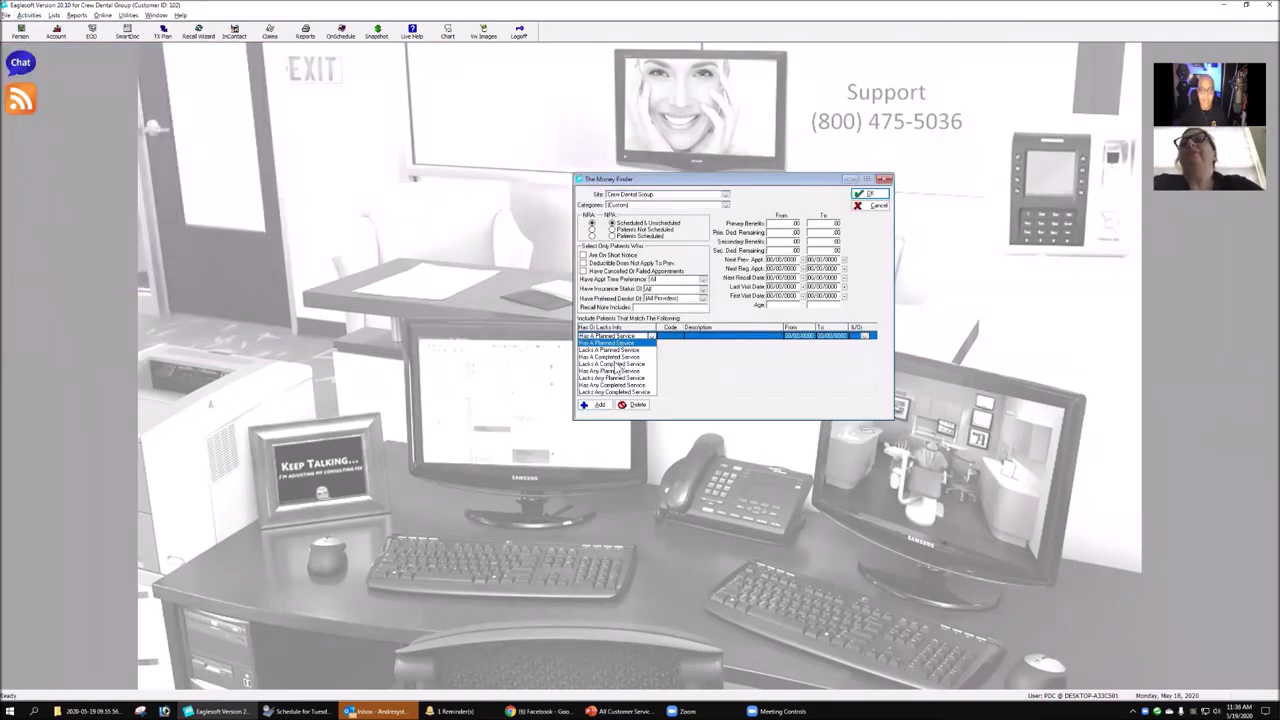
- Set the first criterion to Has A Completed Service with code 02750, joined by And
left_click(617, 357)
left_click(668, 336)
type("02750")
key("Tab")
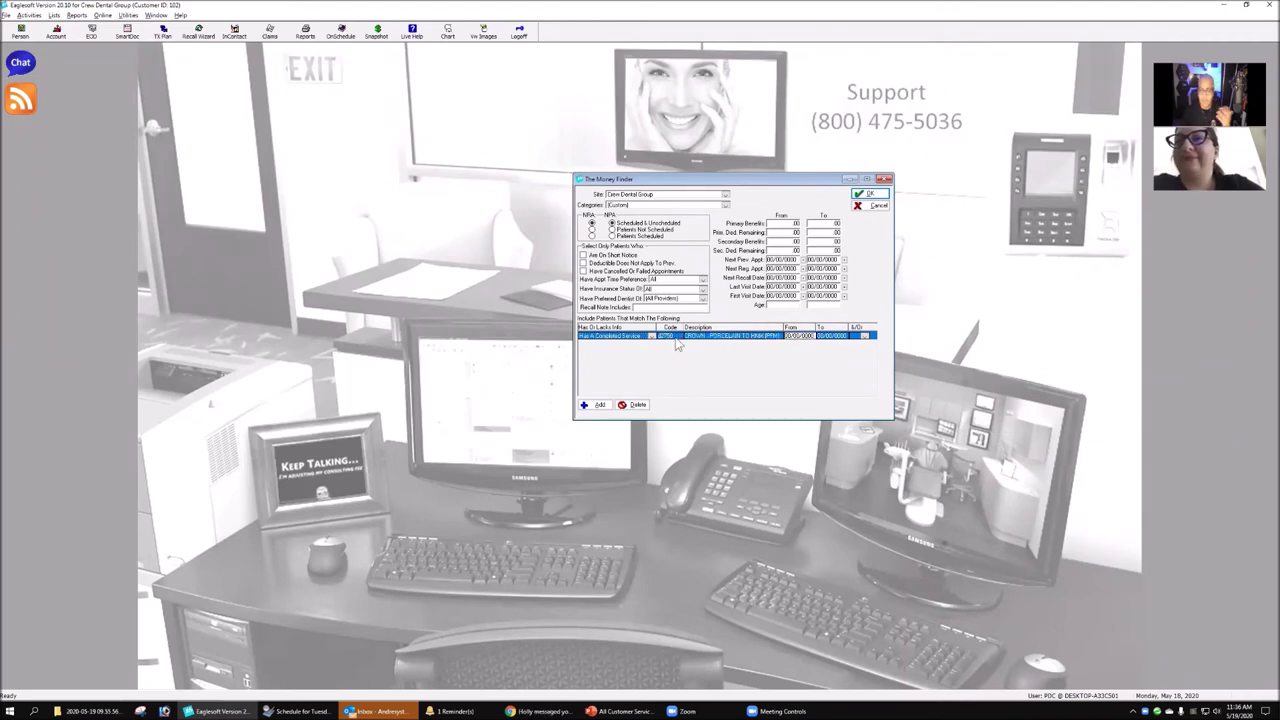
left_click(866, 336)
- Add a second criterion: Lacks A Completed Service with the crown insertion code (d40)
left_click(864, 348)
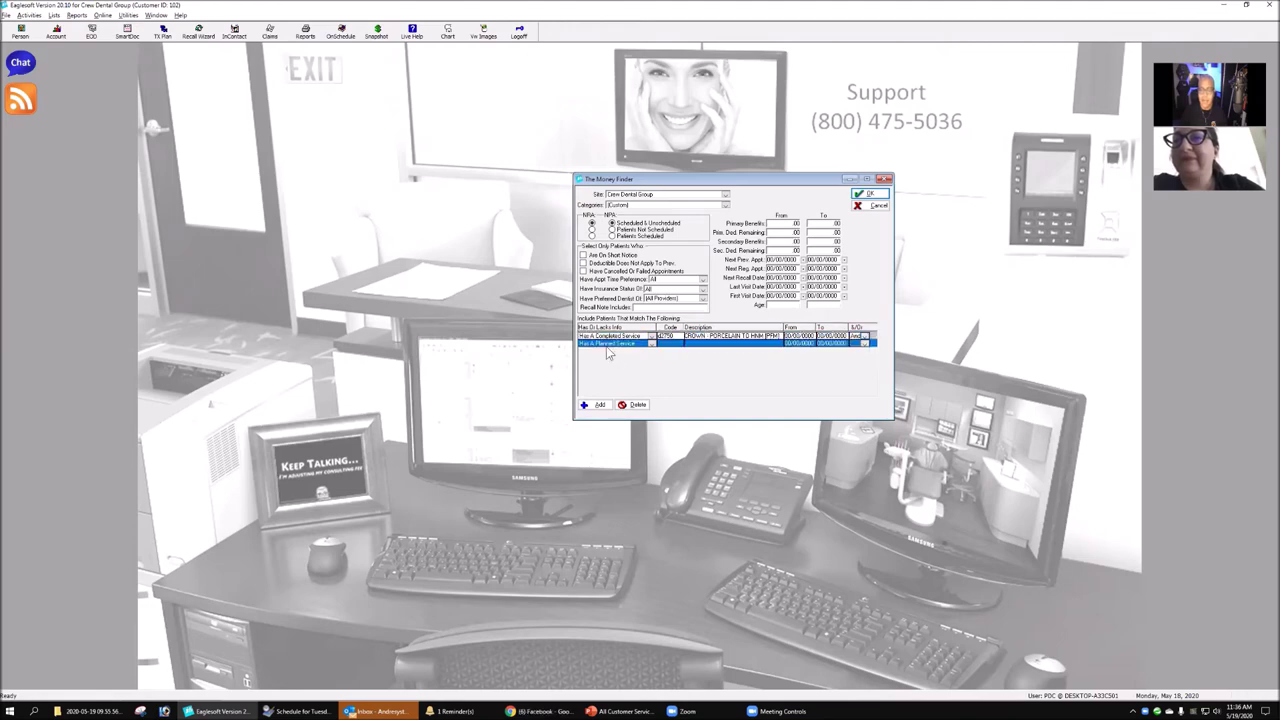
left_click(608, 344)
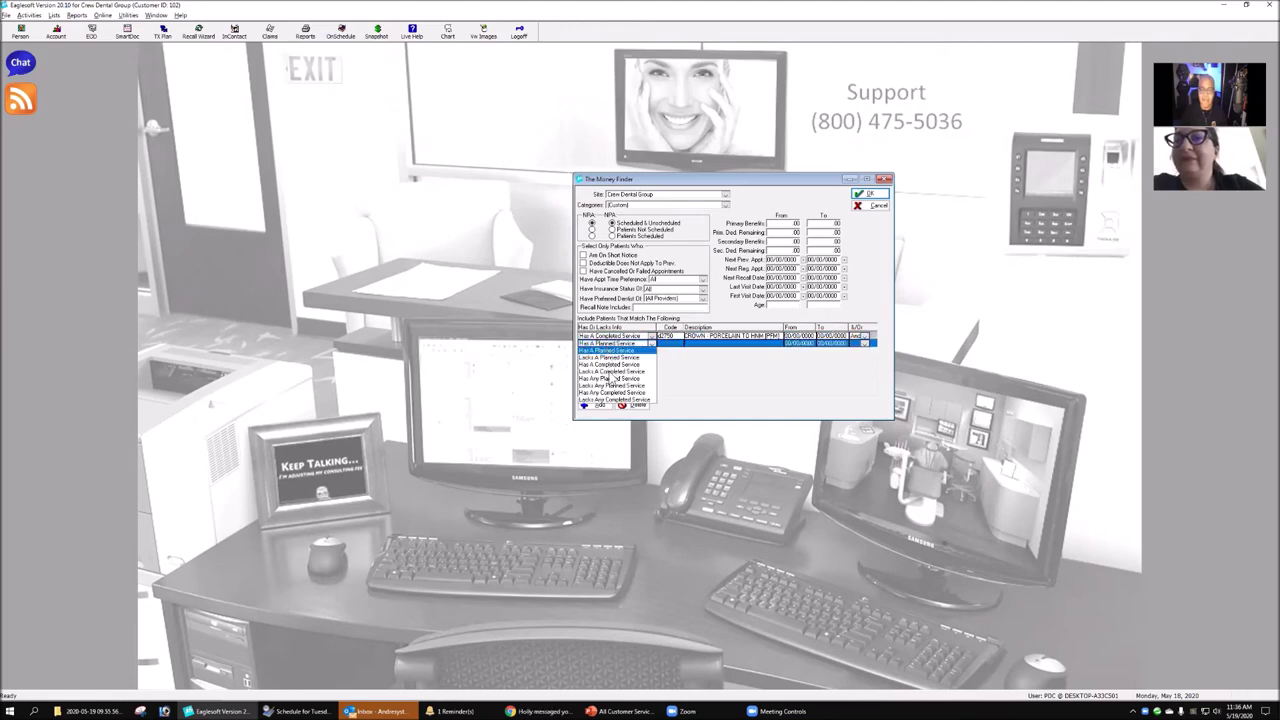
left_click(611, 371)
left_click(662, 343)
type("d40")
key("Tab")
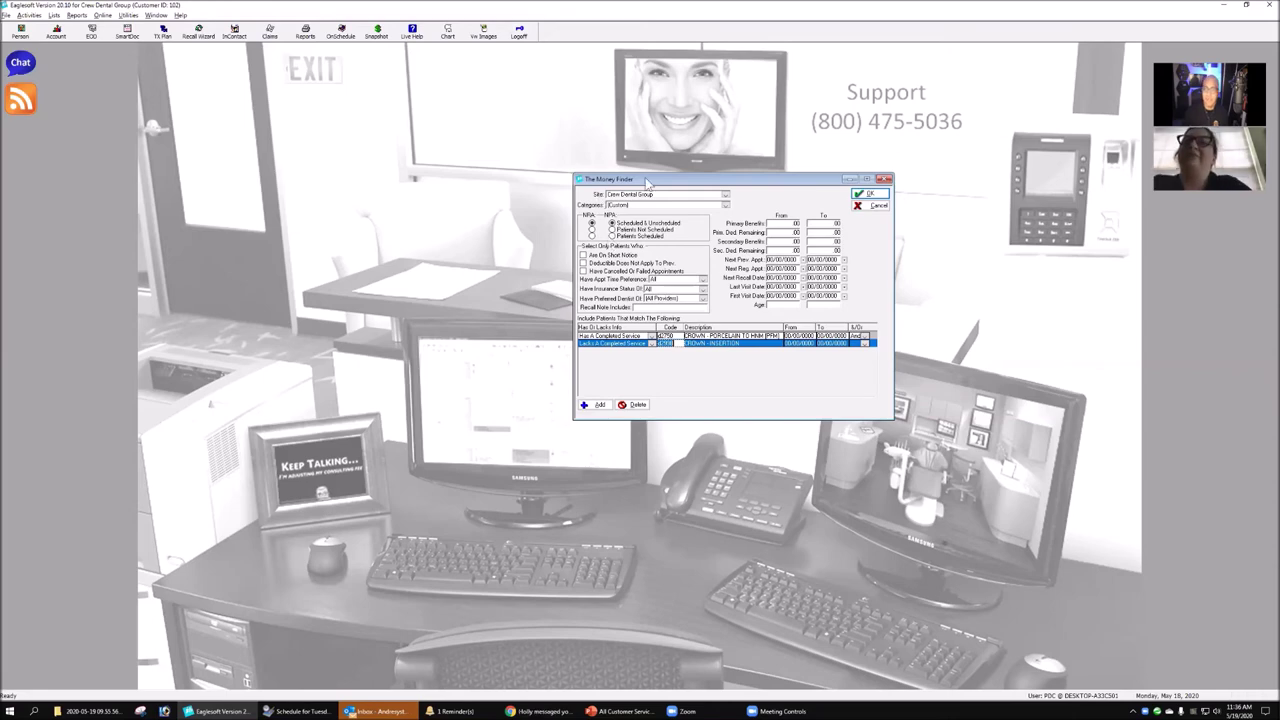
- Cancel The Money Finder without running it and switch back to Clinical Mode
left_click(874, 205)
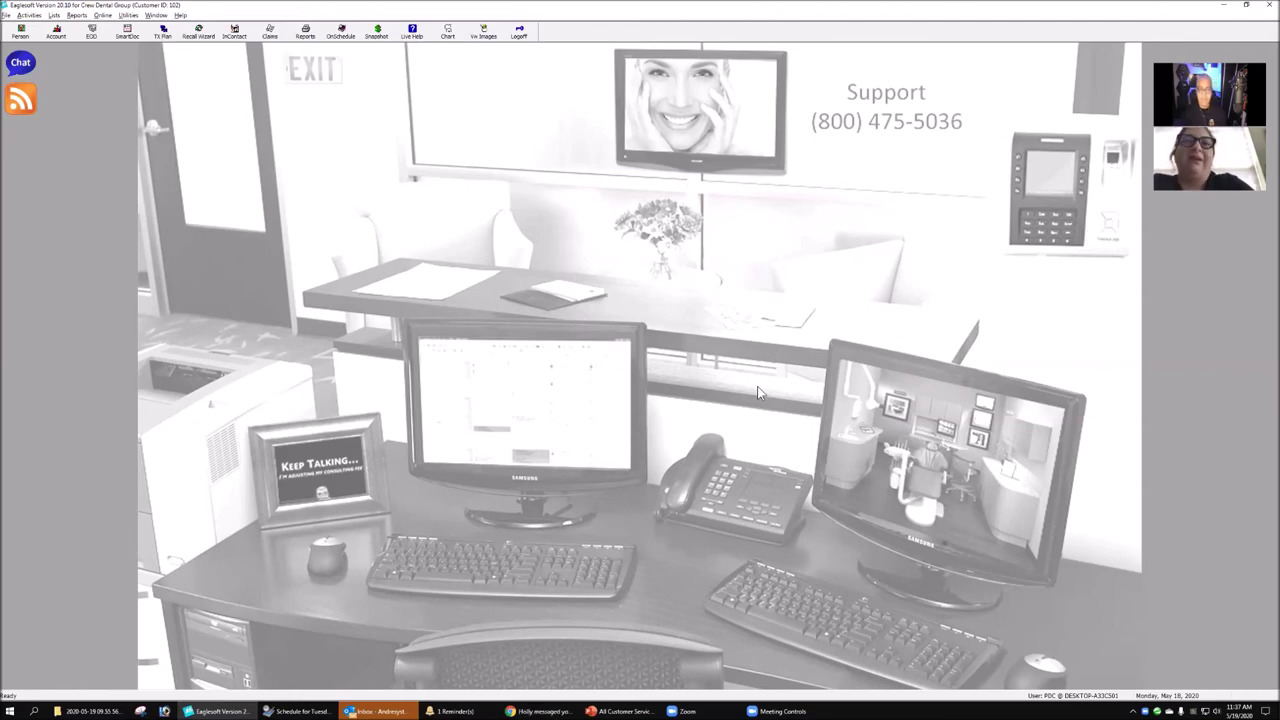
left_click(932, 445)
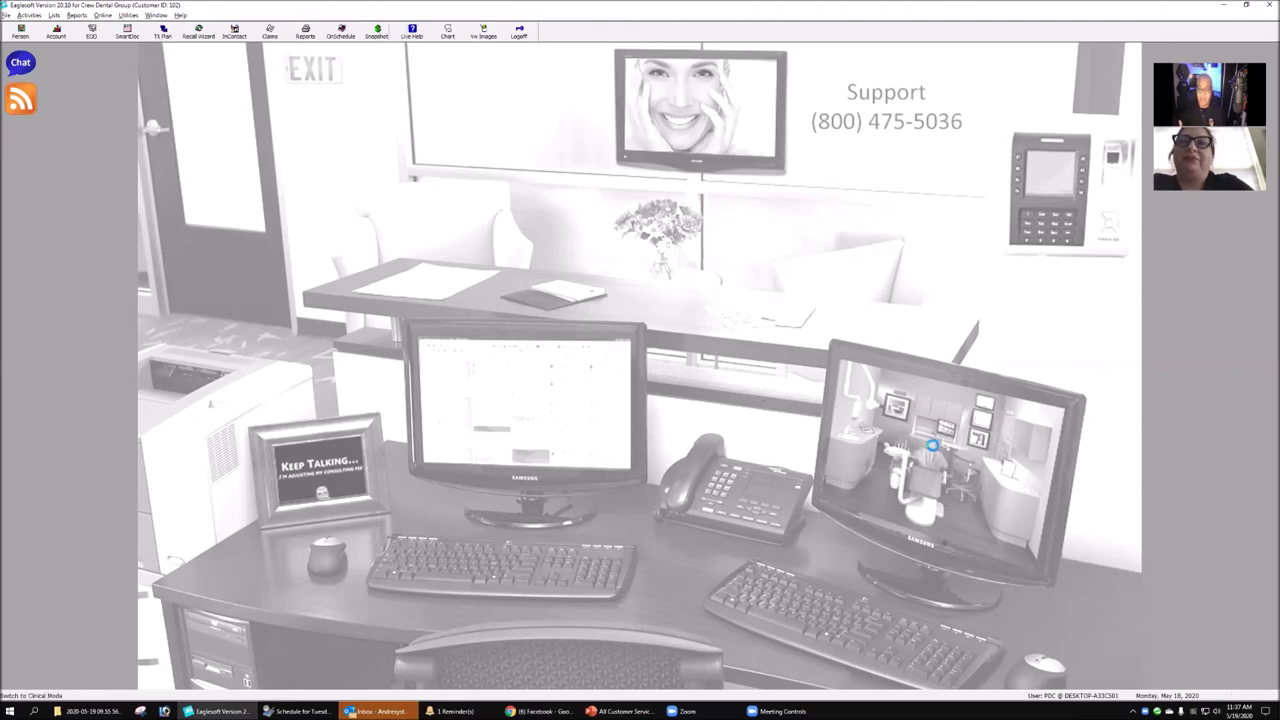
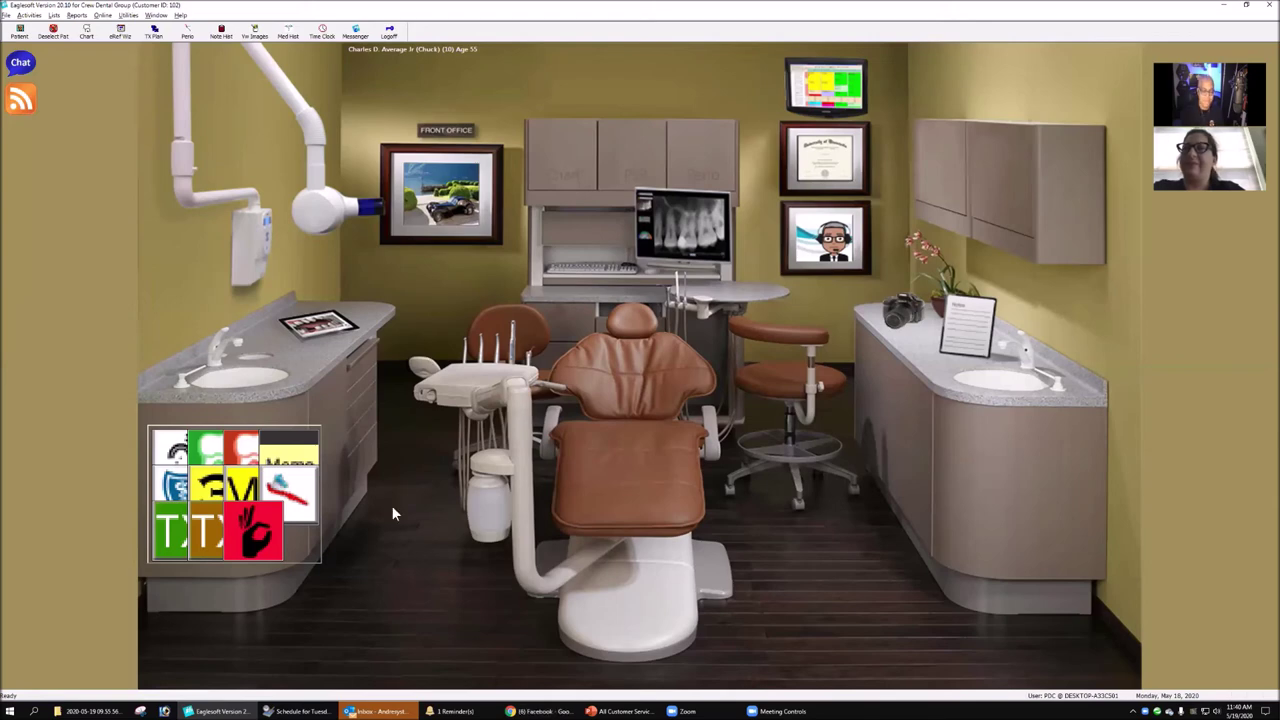
- Open the Person List of patients from the operatory screen, then close it again
mouse_move(300, 711)
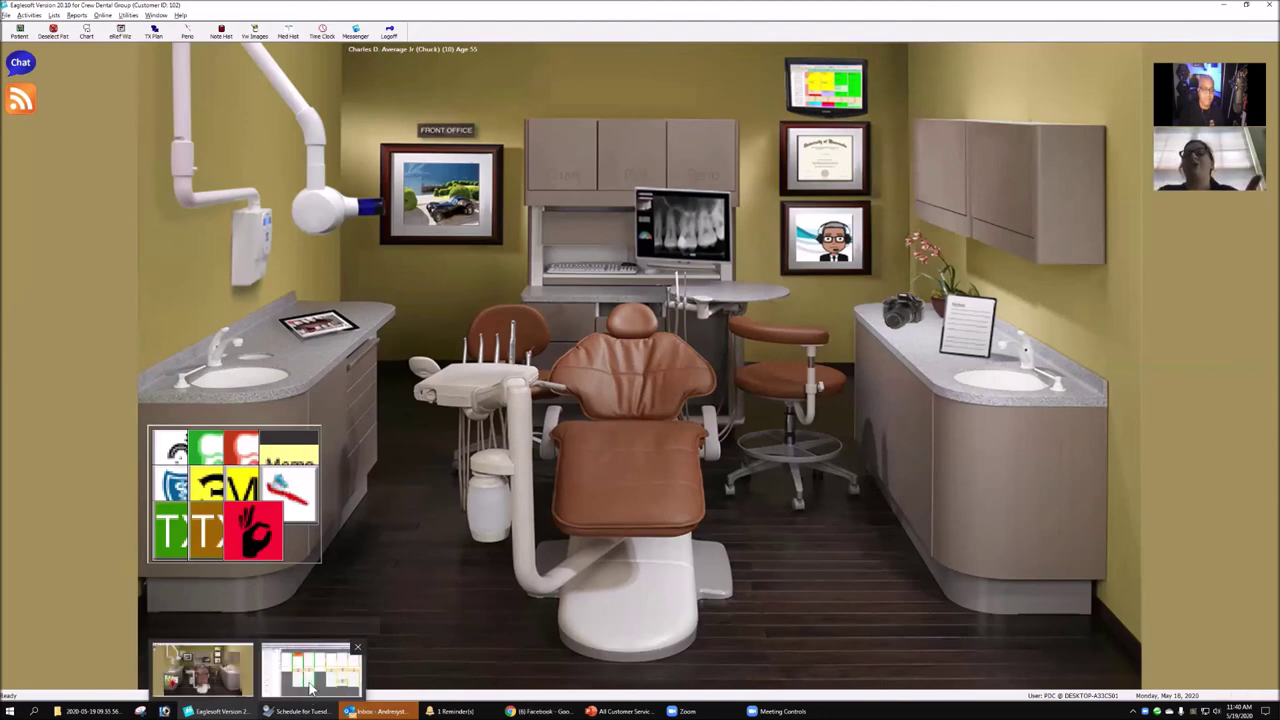
mouse_move(313, 690)
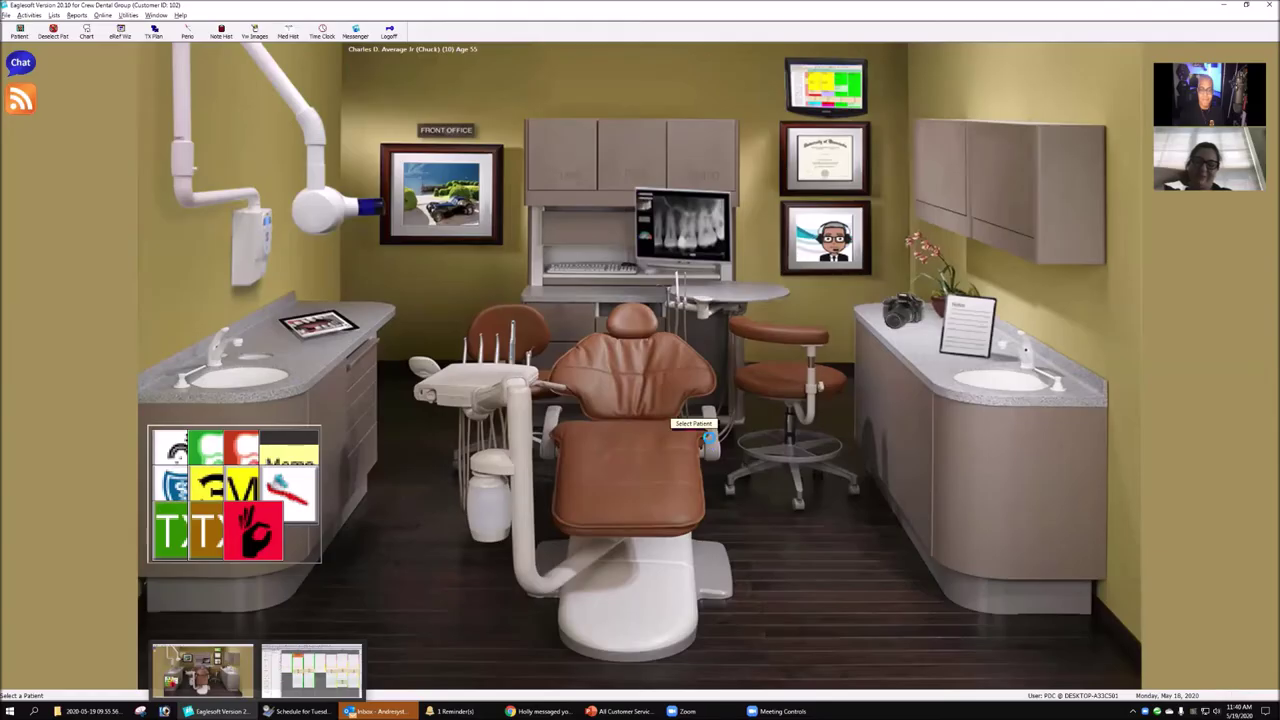
left_click(709, 443)
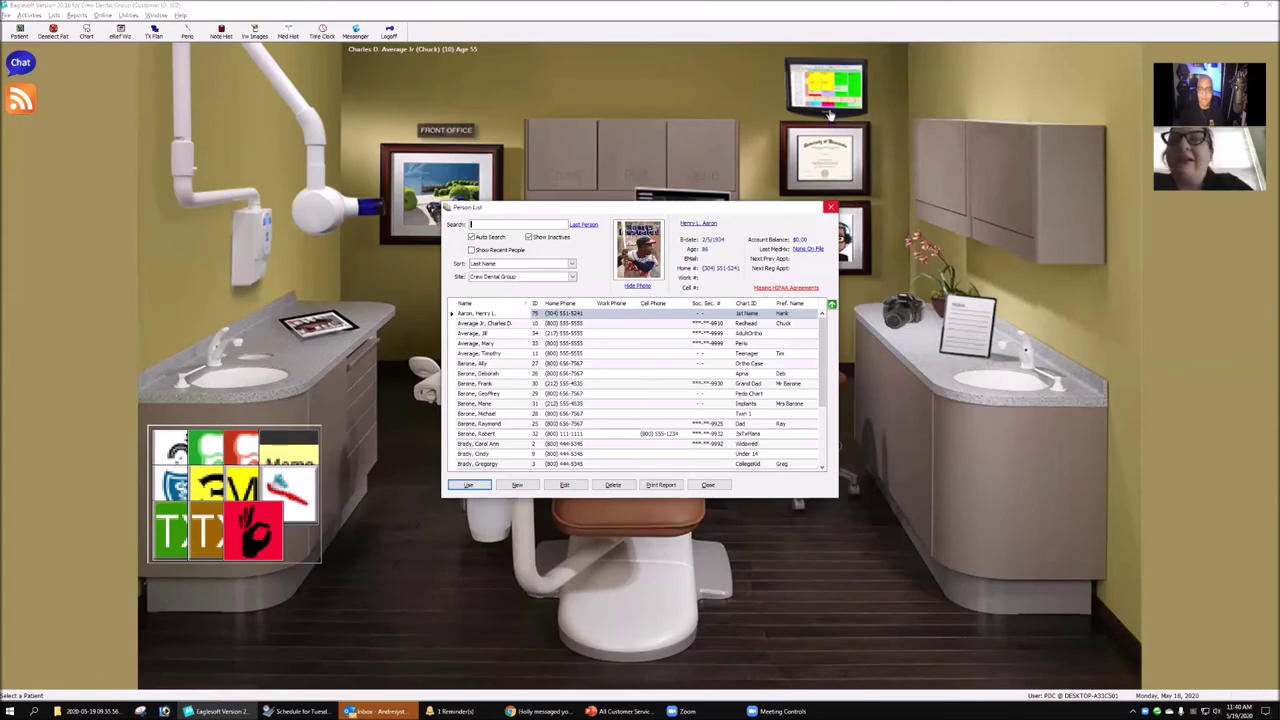
left_click(830, 207)
- Bring the Tuesday, May 19, 2020 all-provider day schedule back into view
mouse_move(754, 711)
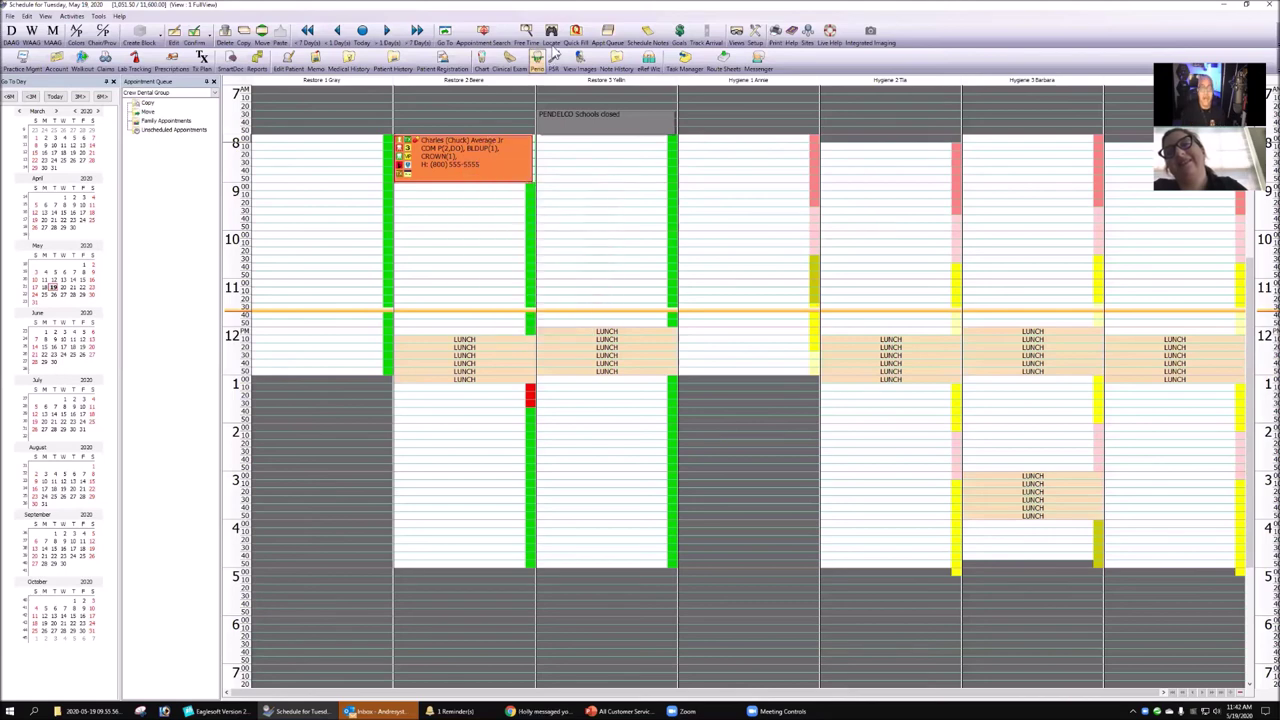
- Open the 8 o'clock Restore 2 patient's chart with images shown, viewing one upper tooth's x-rays
left_click(482, 58)
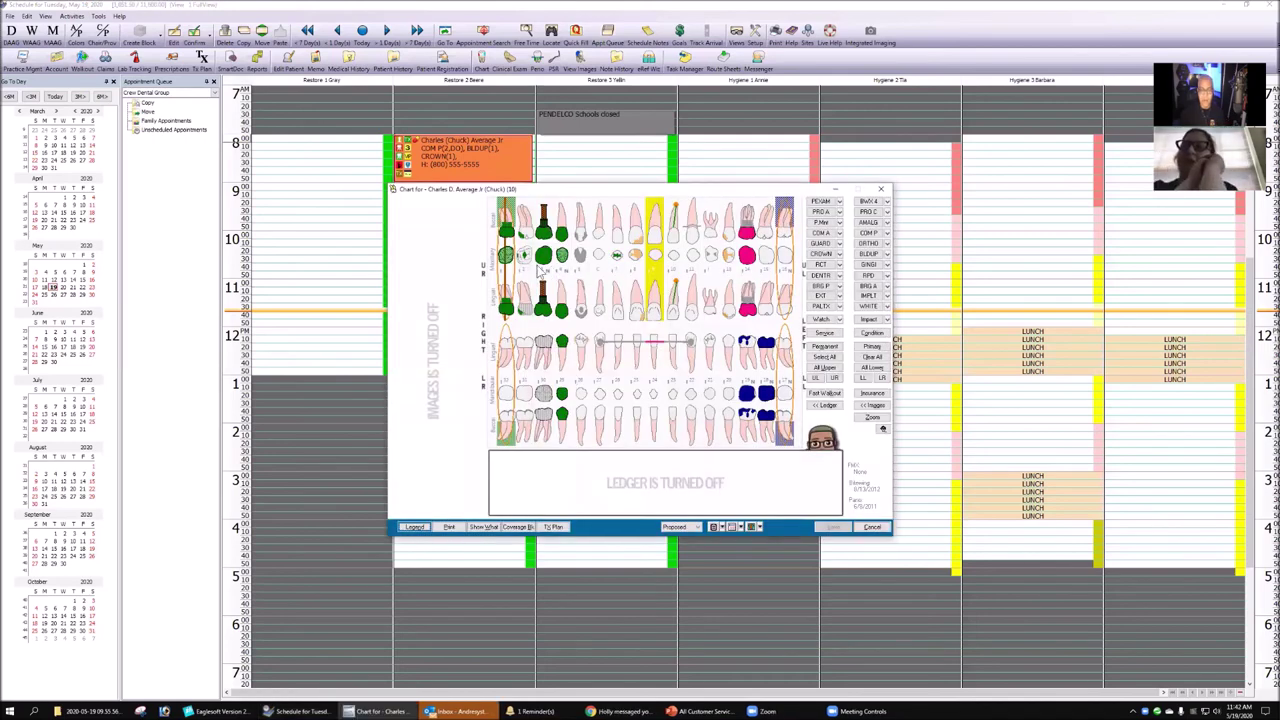
left_click(877, 405)
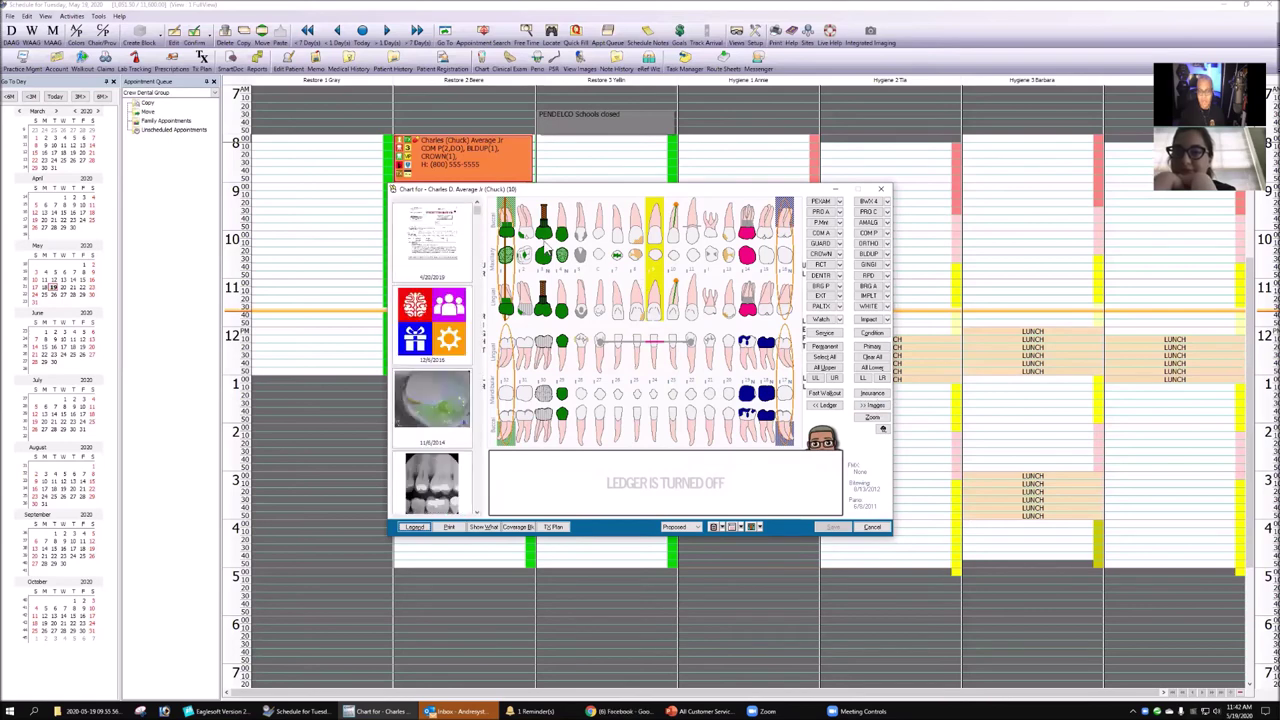
left_click(545, 252)
scroll(447, 345, "down", 5)
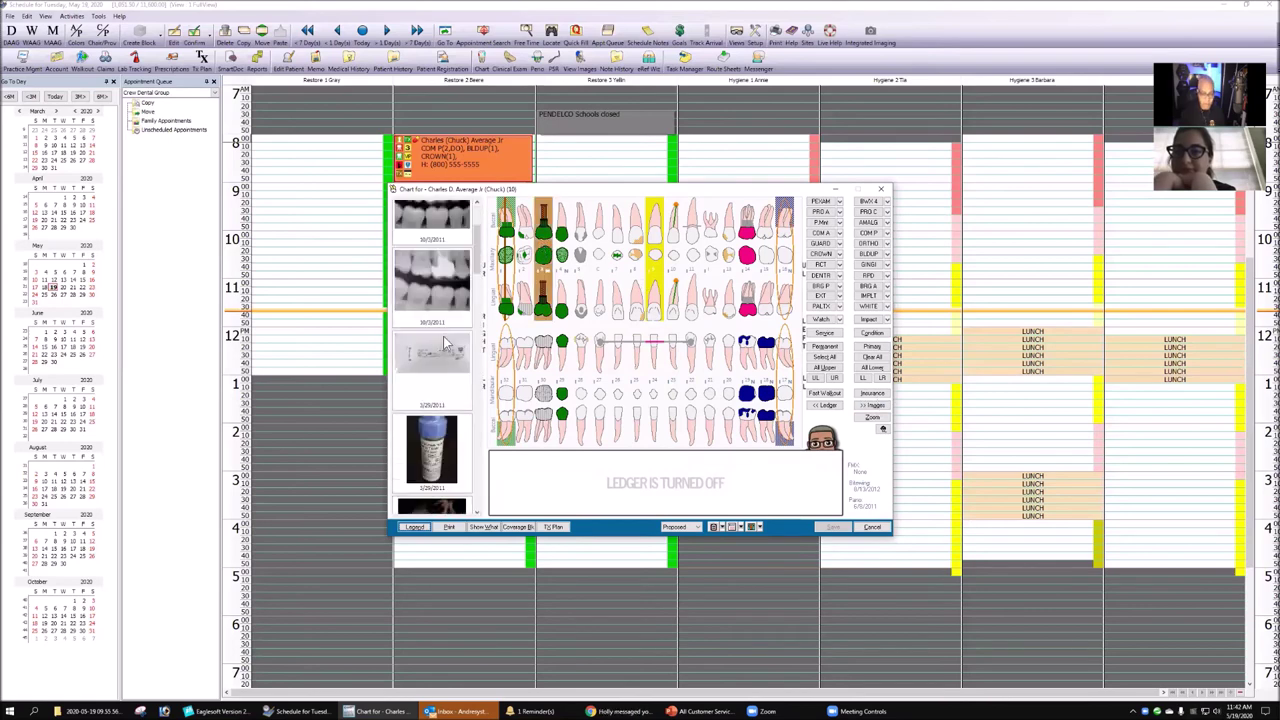
scroll(447, 355, "down", 5)
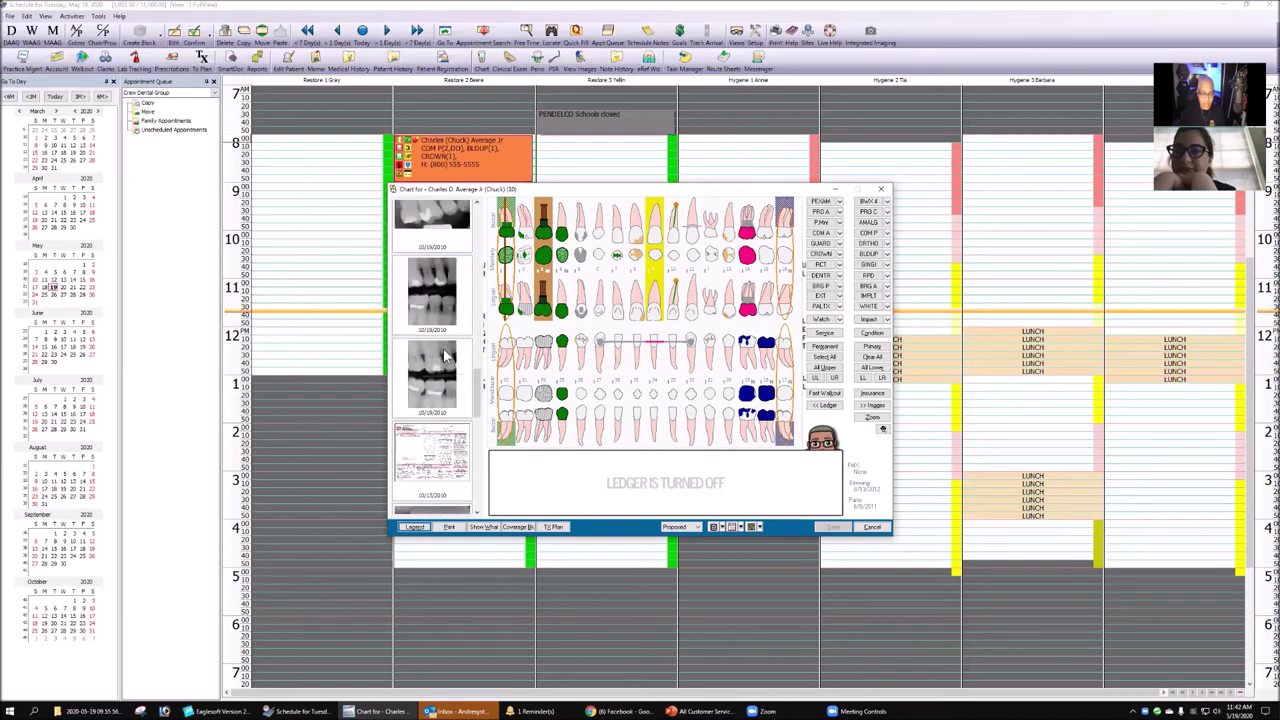
scroll(447, 355, "down", 3)
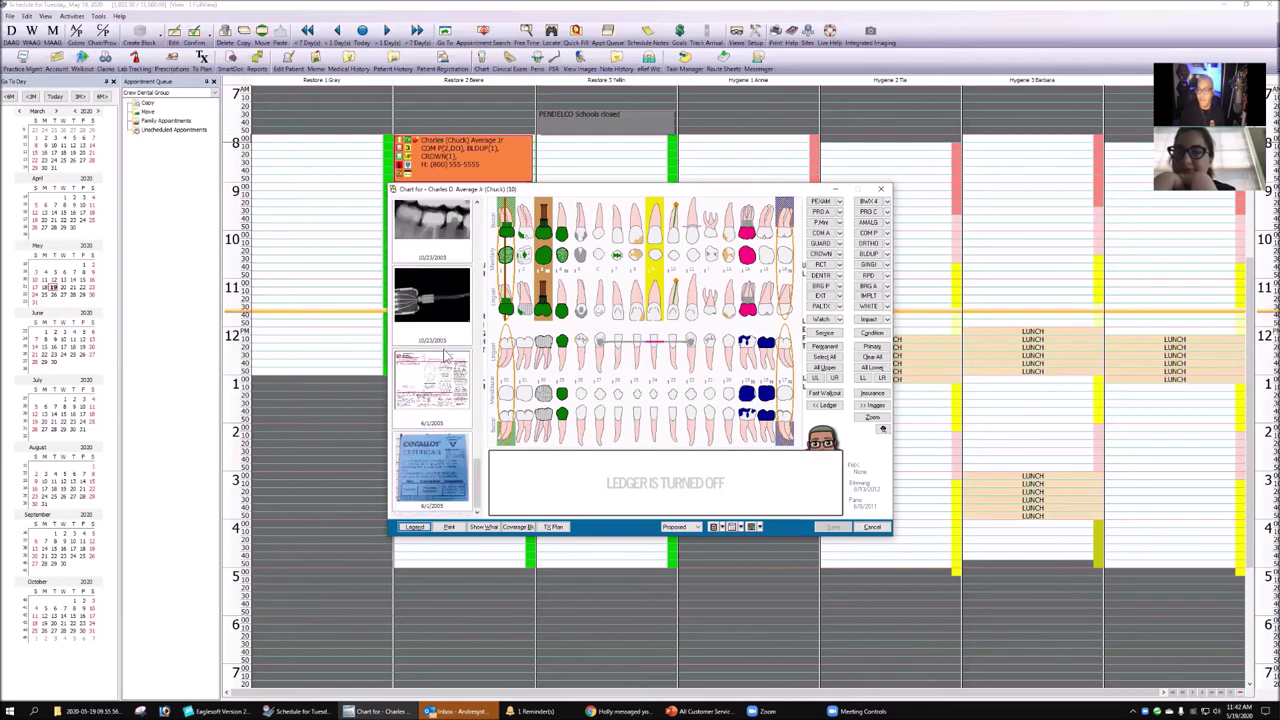
- View x-rays for two other teeth and scroll through the dated image strip
left_click(540, 312)
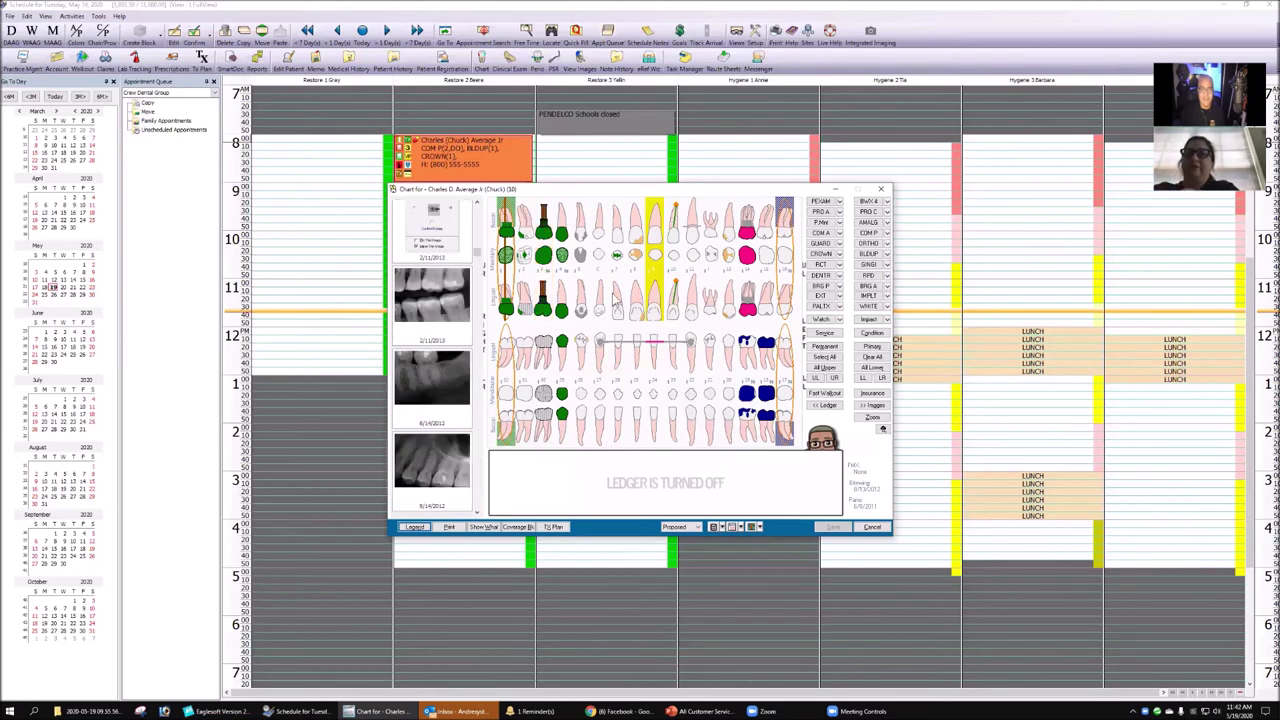
left_click(678, 232)
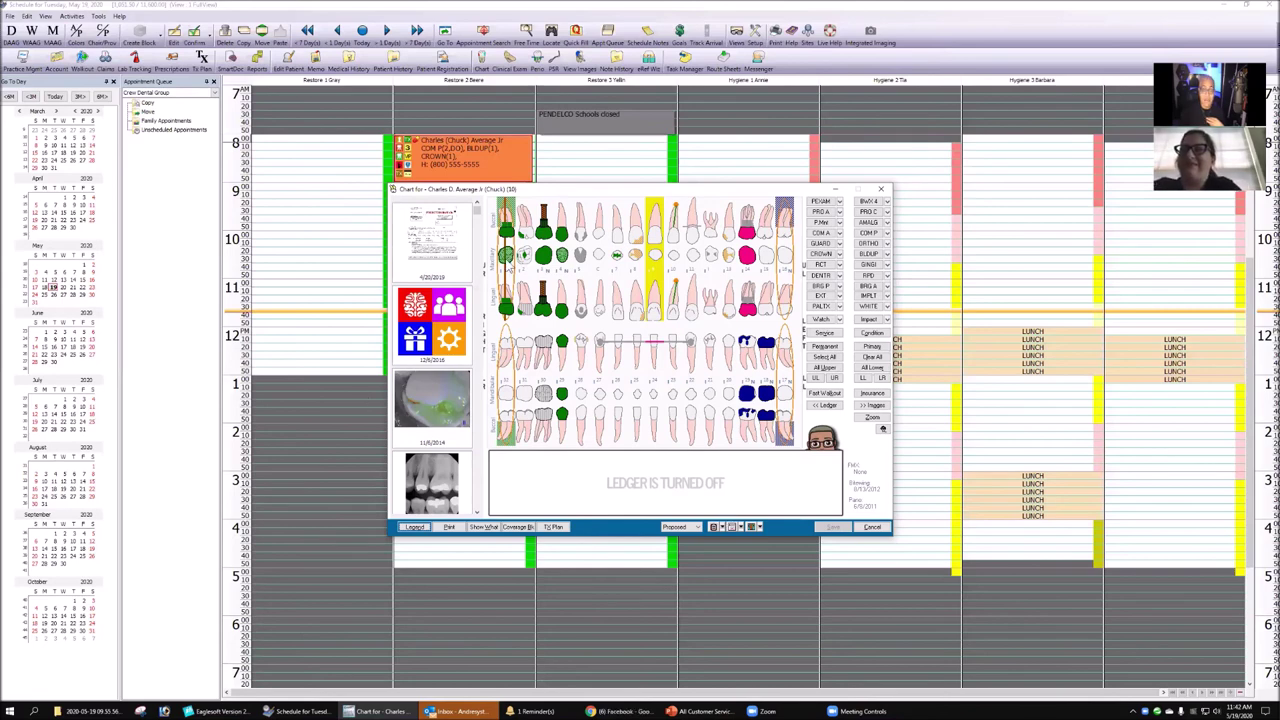
scroll(448, 253, "down", 5)
scroll(436, 320, "down", 4)
scroll(448, 346, "down", 6)
scroll(448, 346, "down", 6)
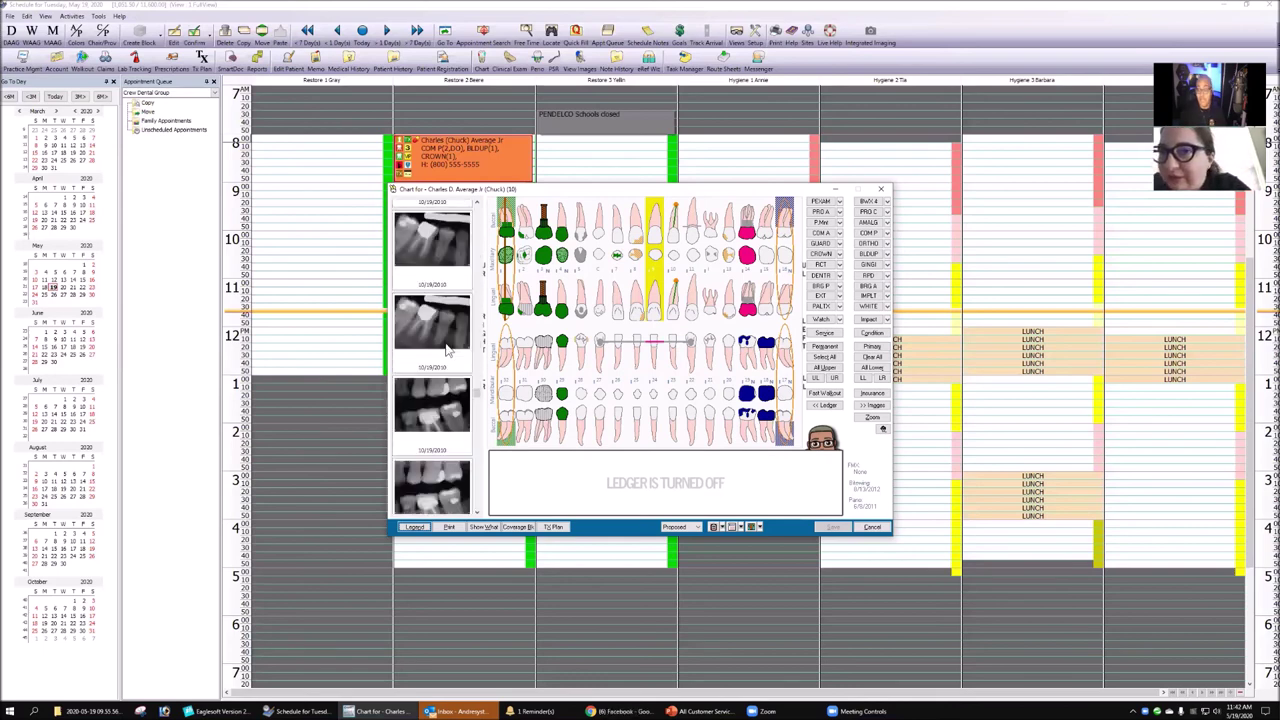
scroll(448, 350, "down", 8)
scroll(448, 353, "down", 8)
scroll(448, 358, "down", 6)
left_click_drag(477, 466, 476, 514)
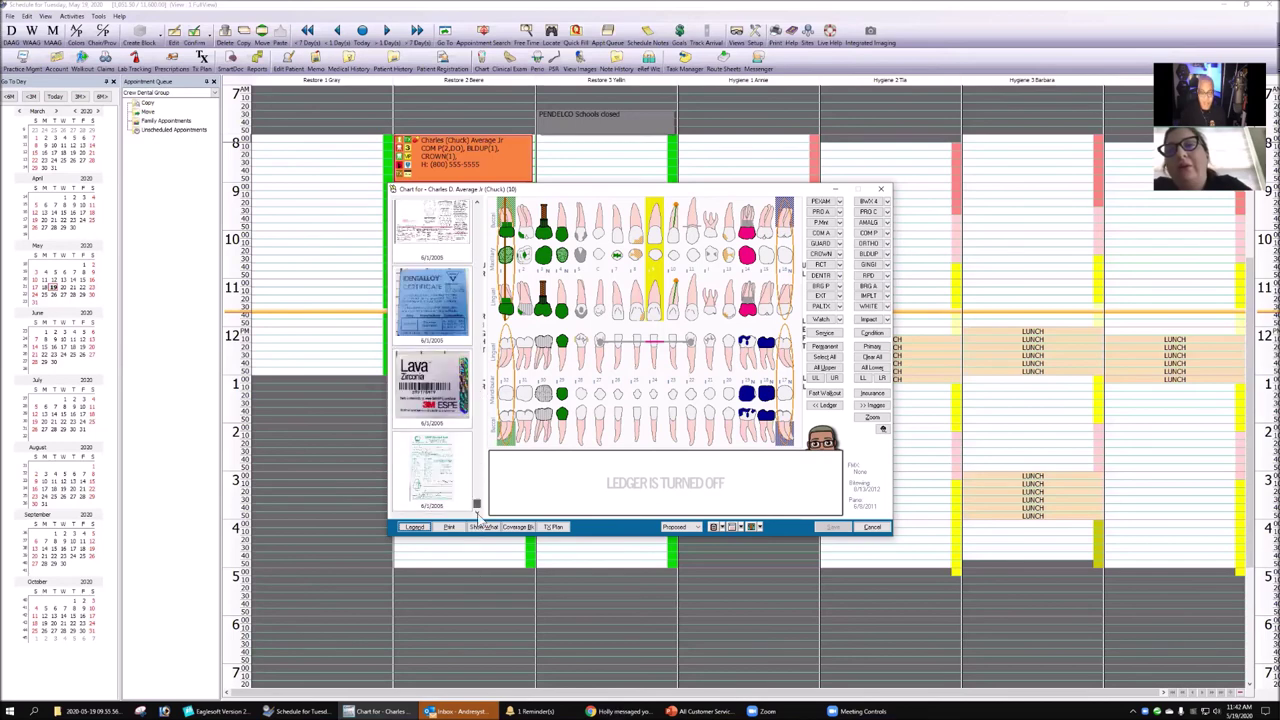
scroll(478, 500, "down", 3)
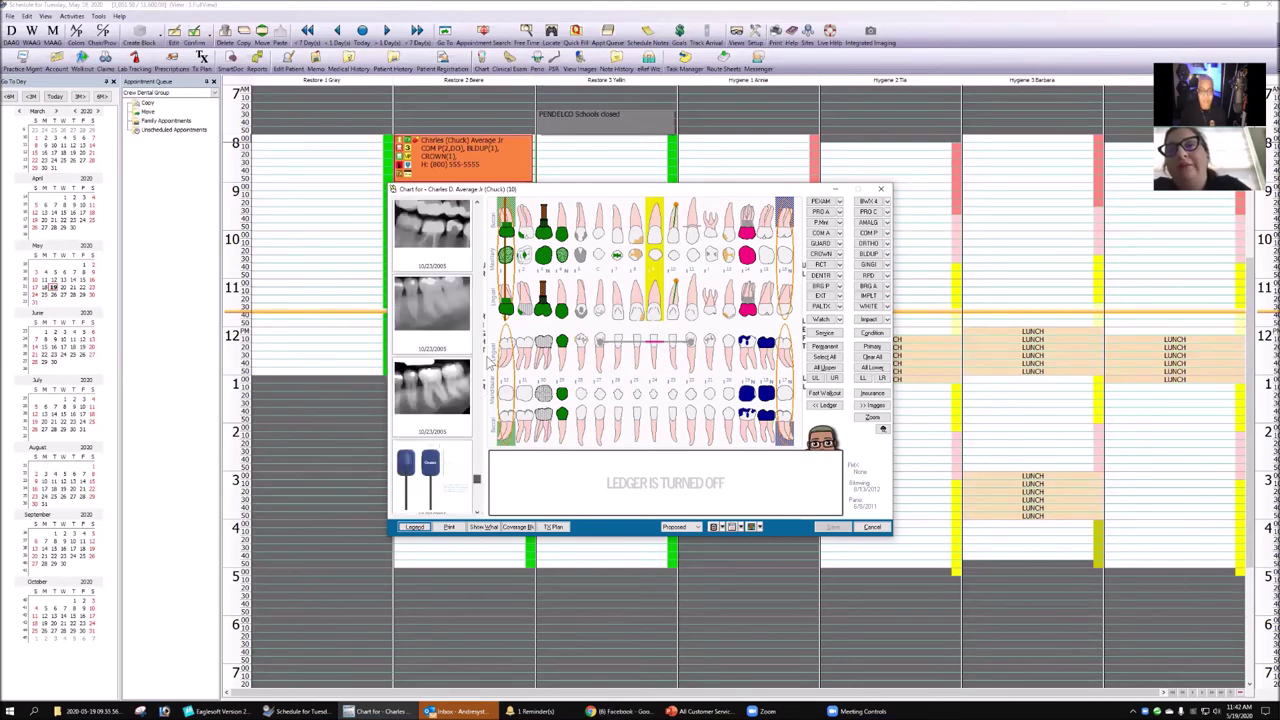
scroll(492, 256, "up", 10)
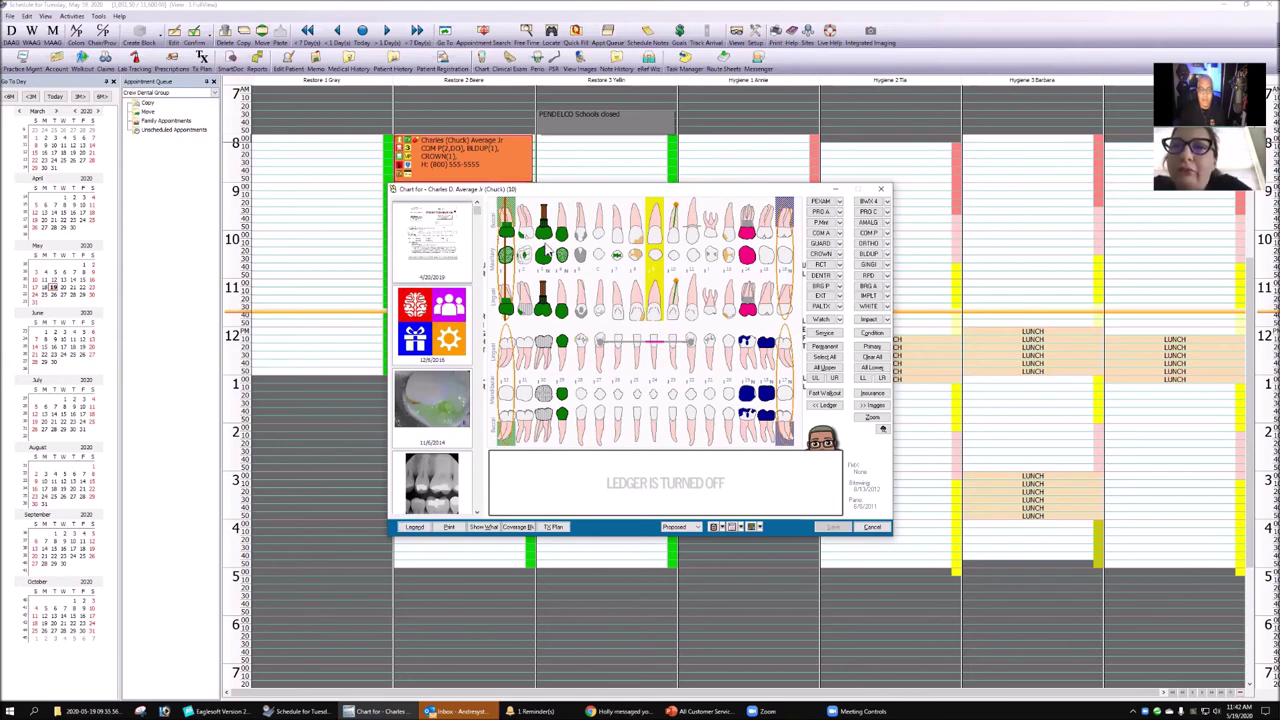
- Step through the x-rays of three consecutive upper teeth
left_click(547, 249)
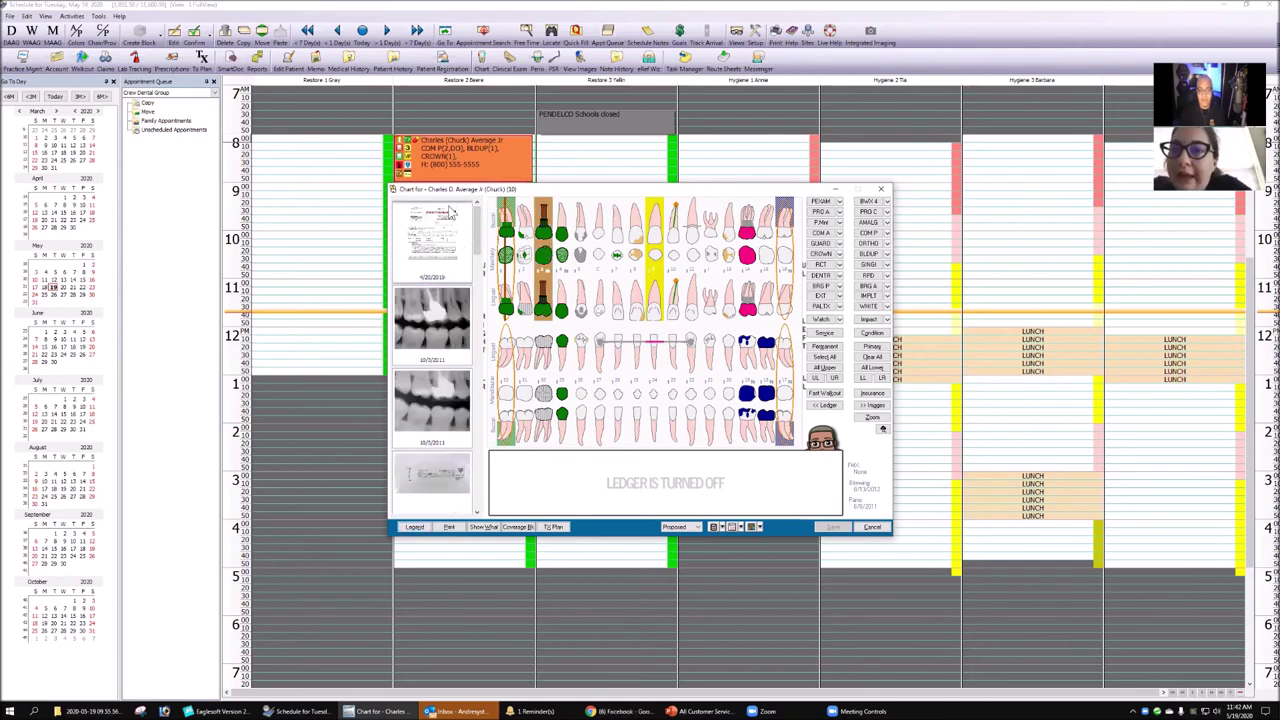
left_click(568, 266)
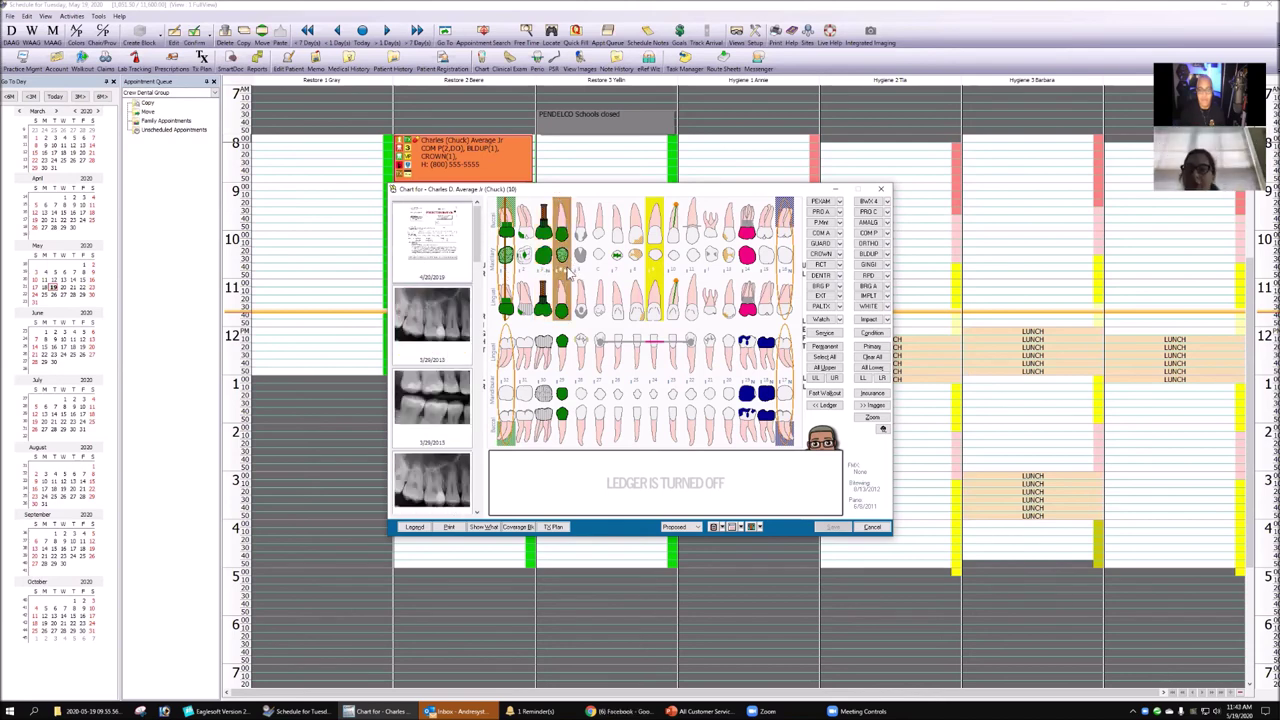
left_click(584, 264)
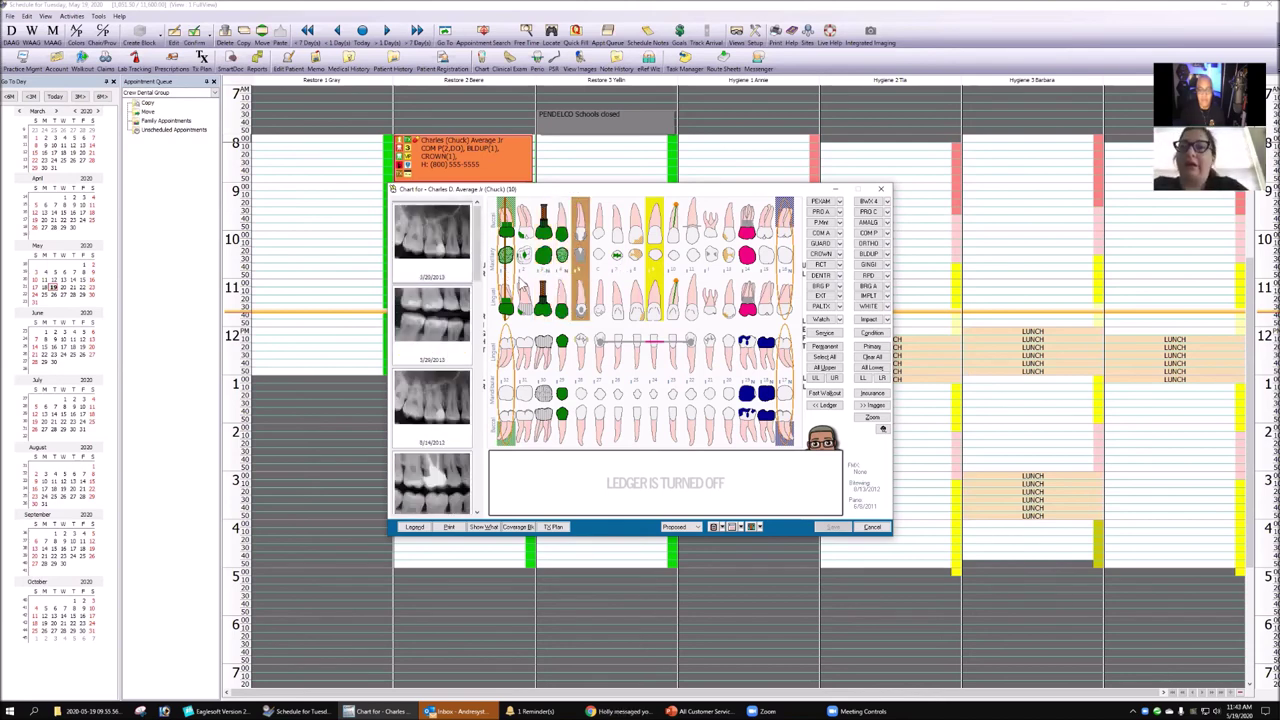
scroll(483, 288, "down", 1)
scroll(488, 338, "down", 5)
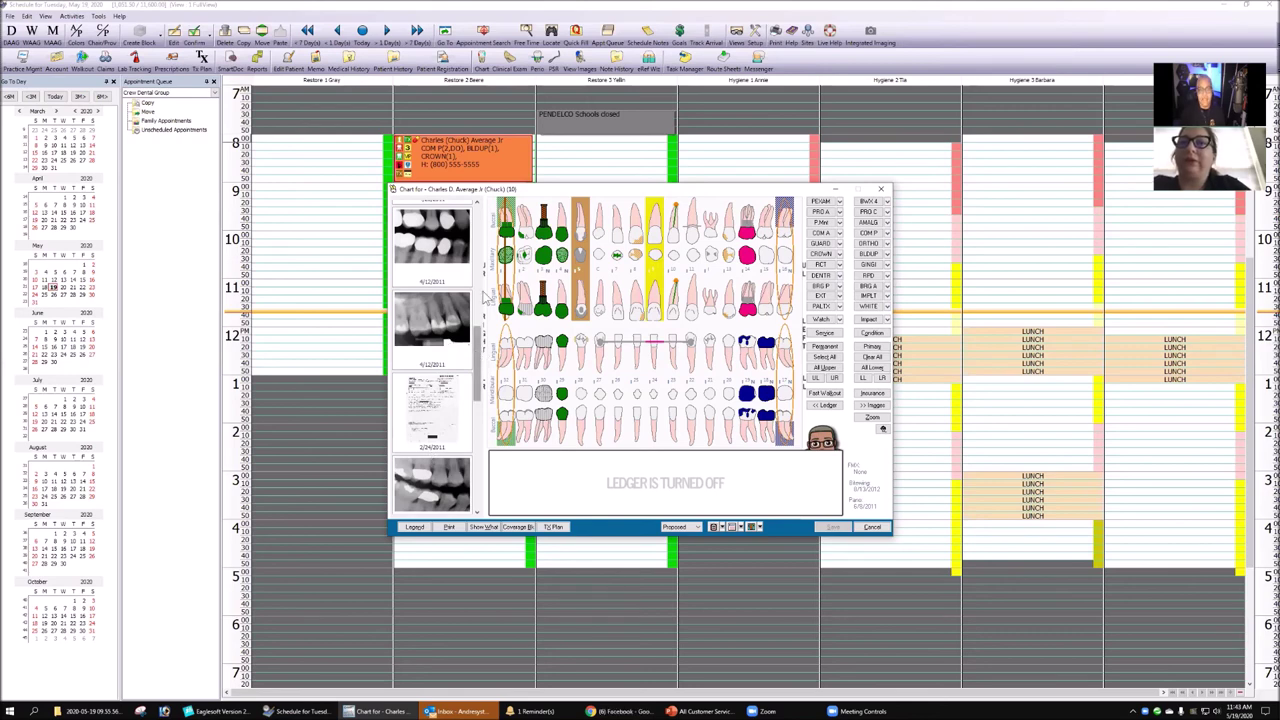
- Open the patient's SmartDoc letters and documents, then close the chart
scroll(478, 296, "up", 10)
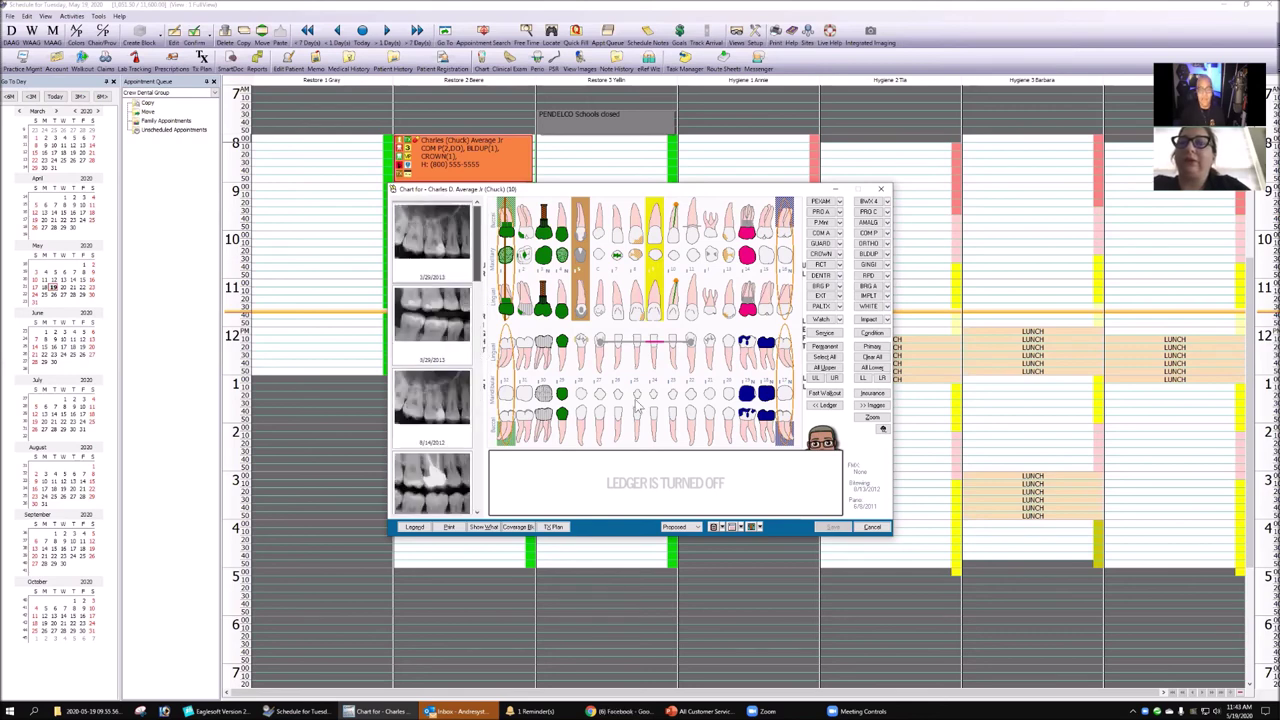
left_click(731, 528)
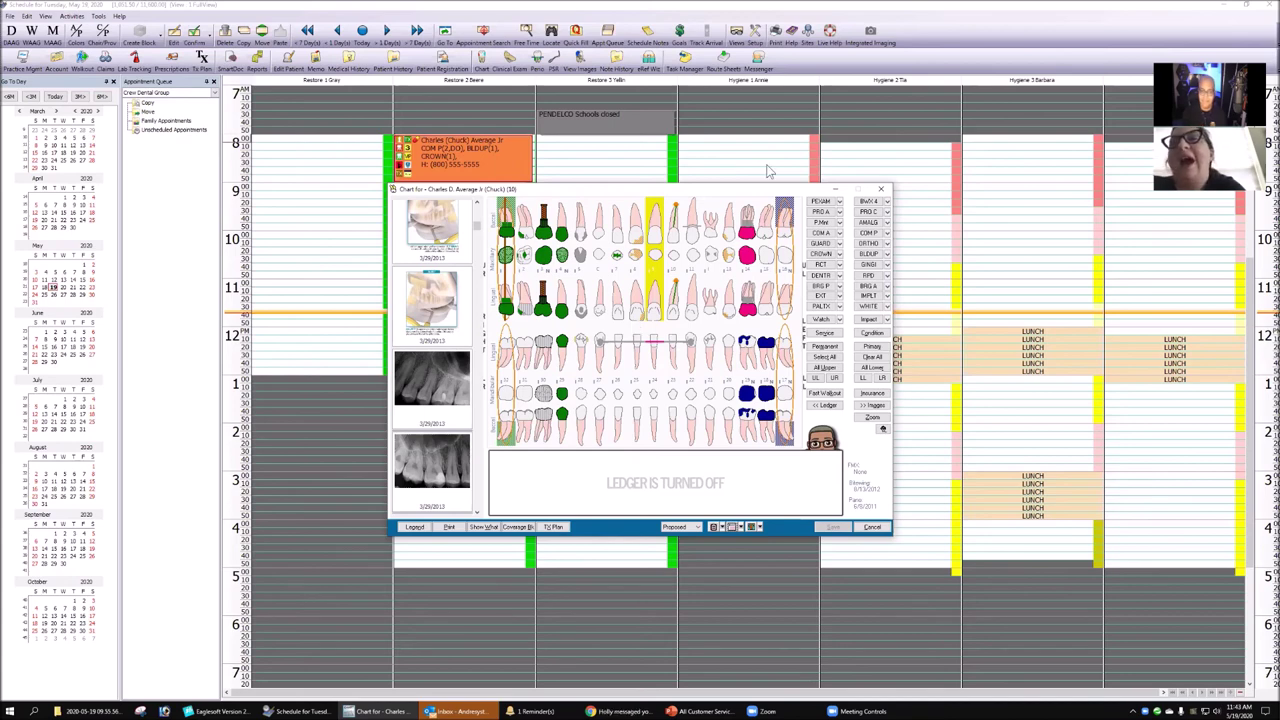
left_click(883, 191)
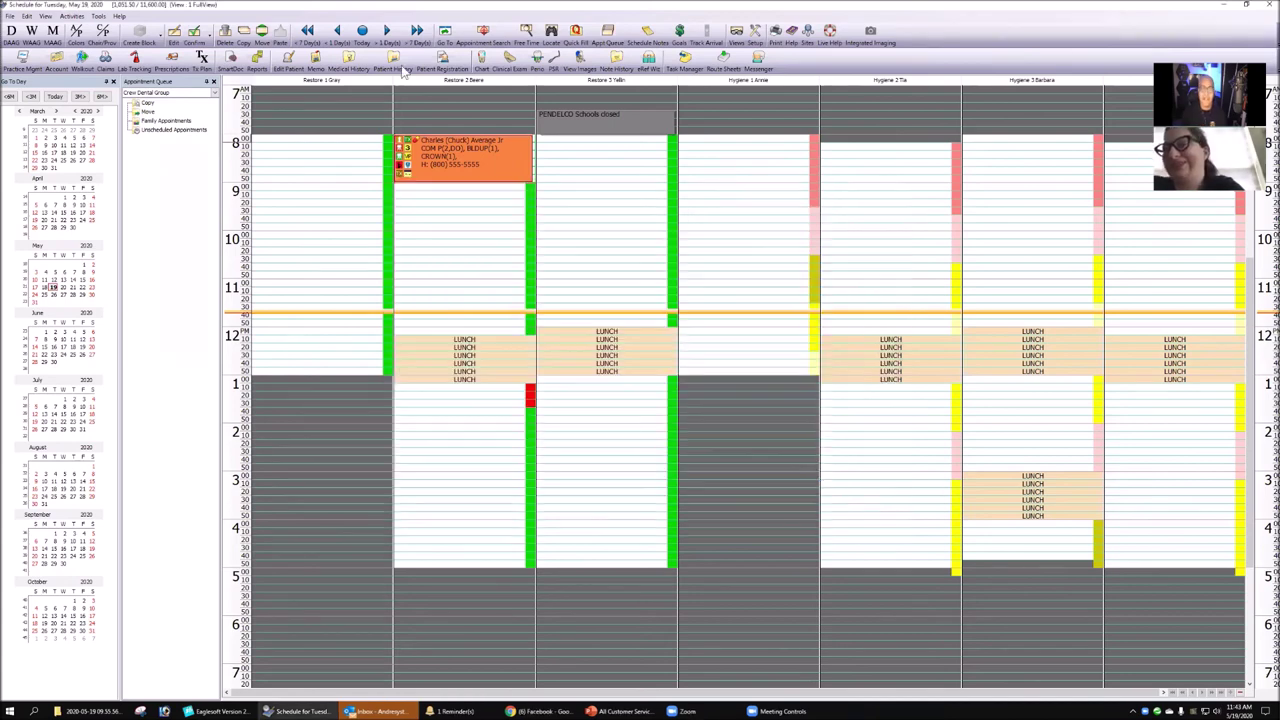
- Move the schedule to Friday, March 6, 2020 and dismiss the appointment detail card
left_click(362, 34)
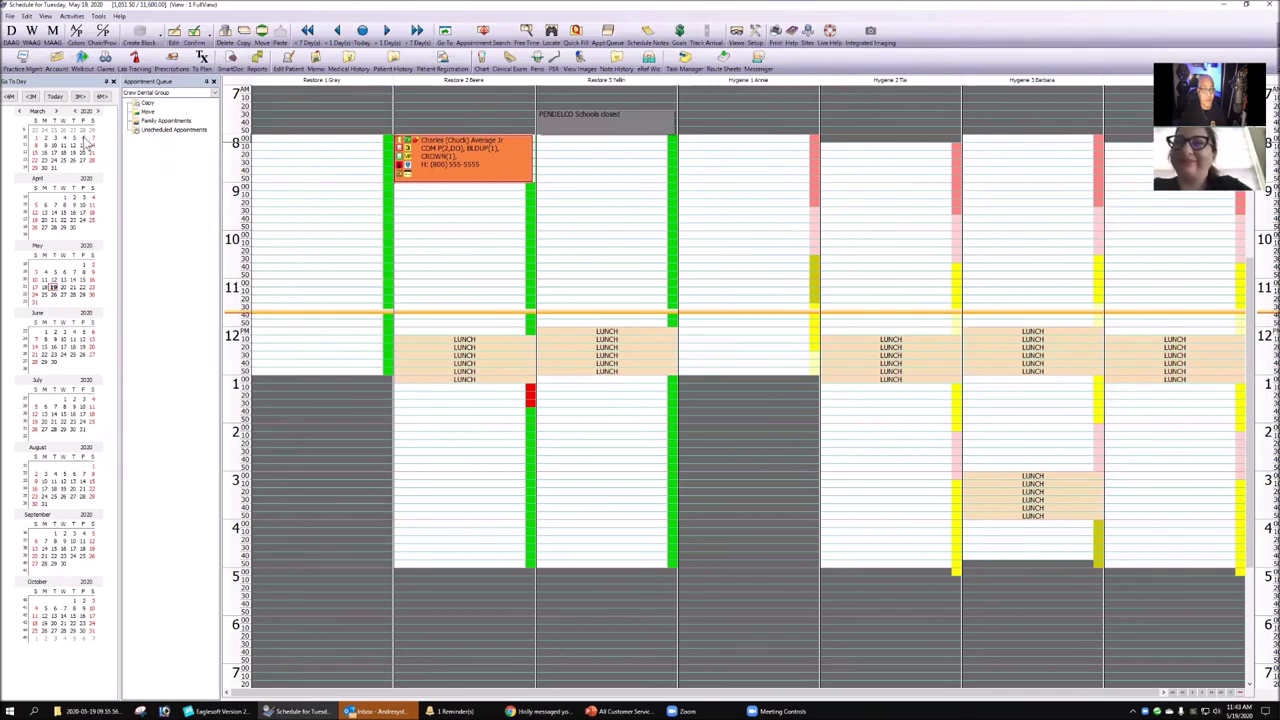
left_click(88, 143)
mouse_move(503, 396)
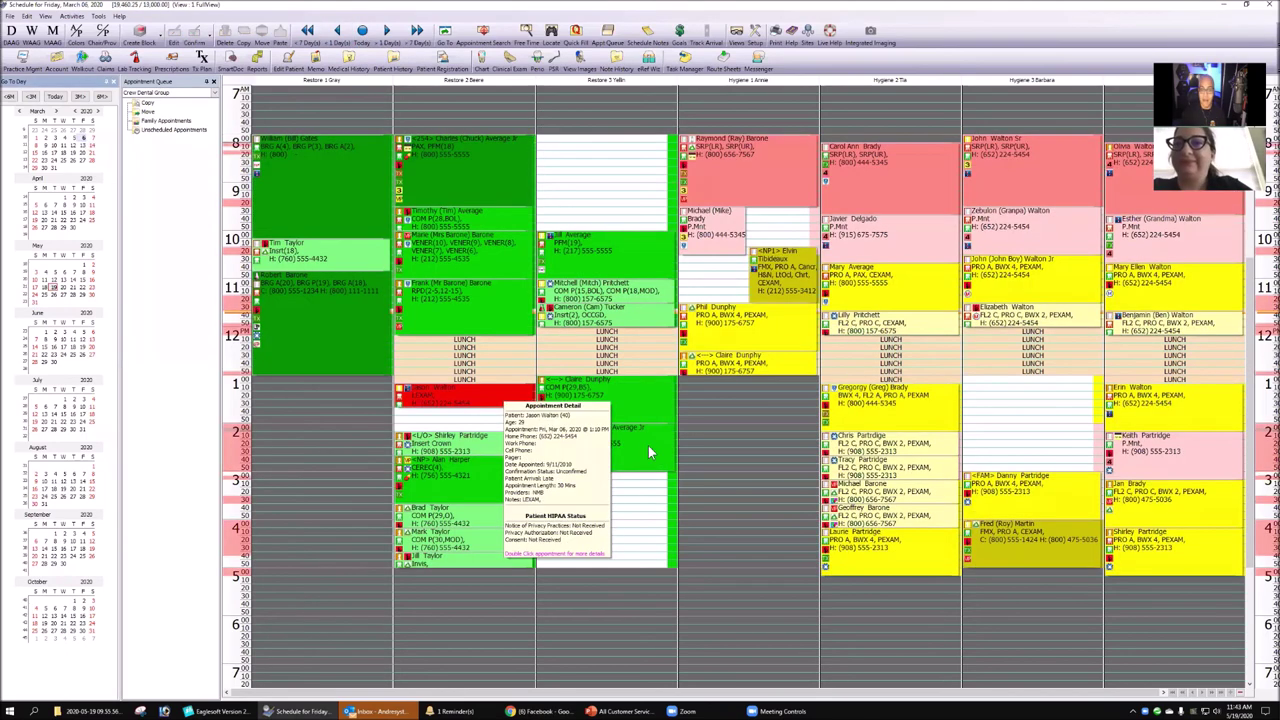
left_click(592, 176)
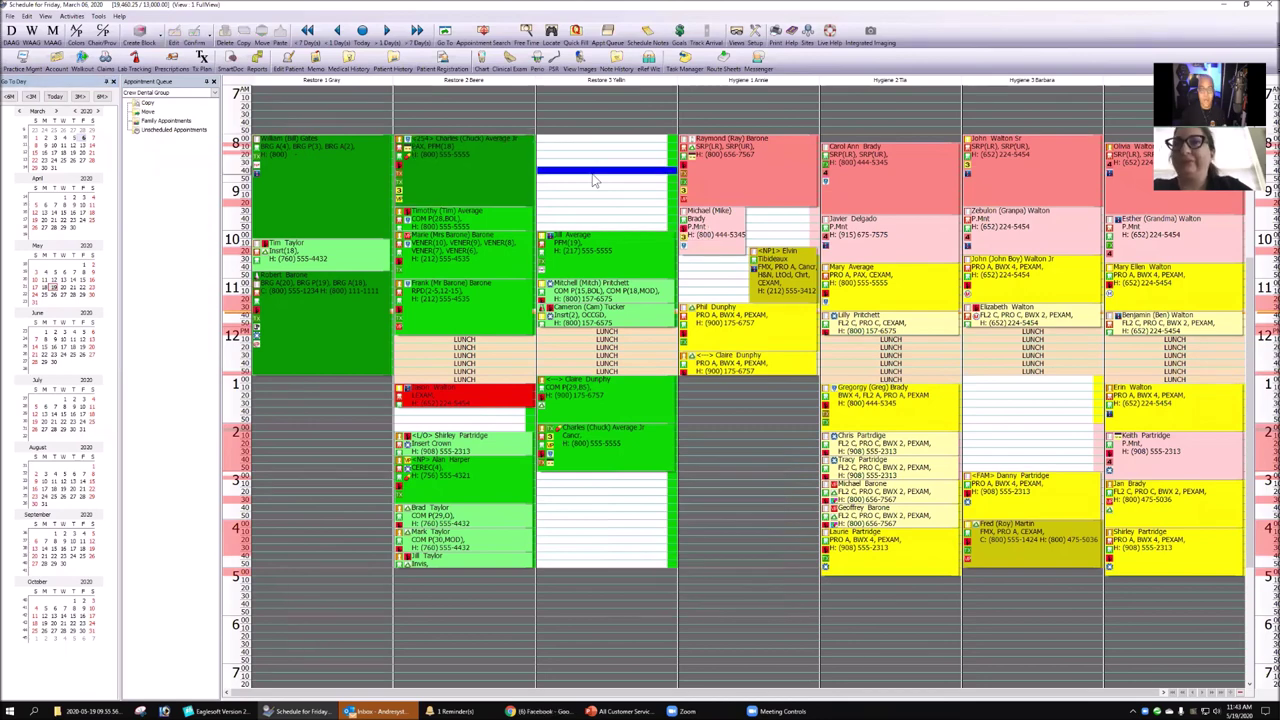
- Show the lab cases linked to the 11:30 AM Restore 3 appointment
mouse_move(427, 447)
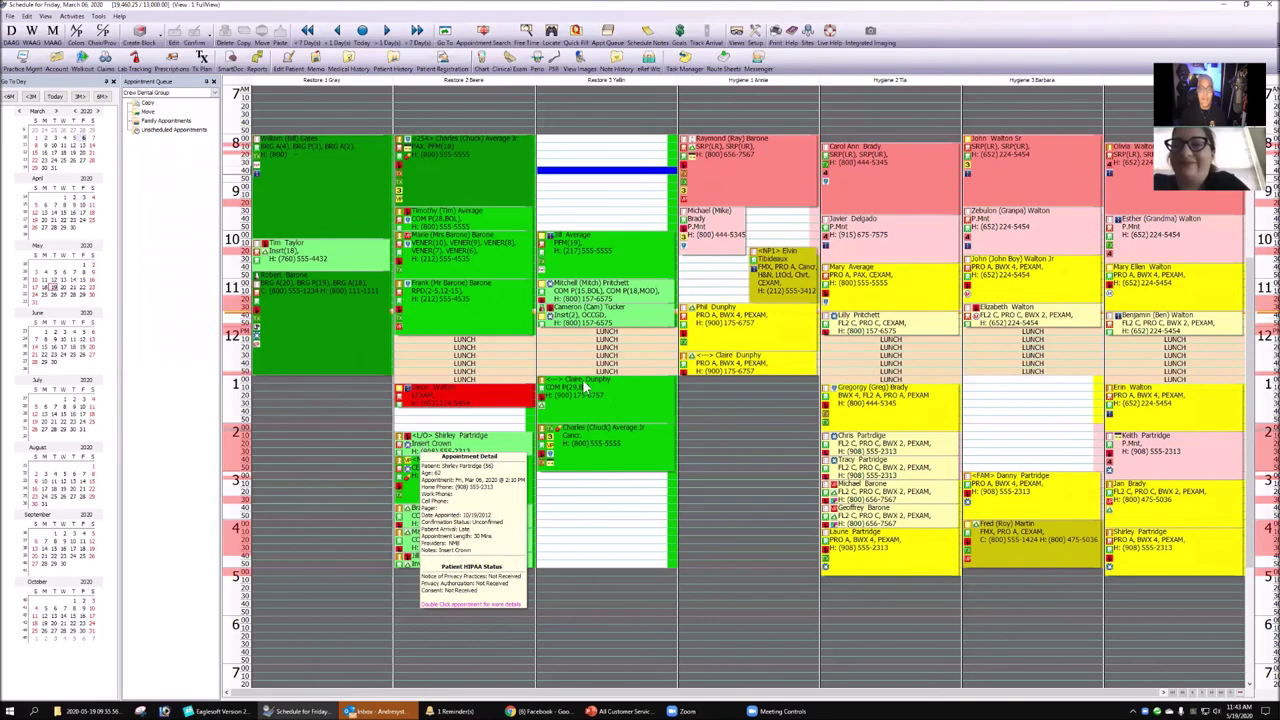
mouse_move(548, 311)
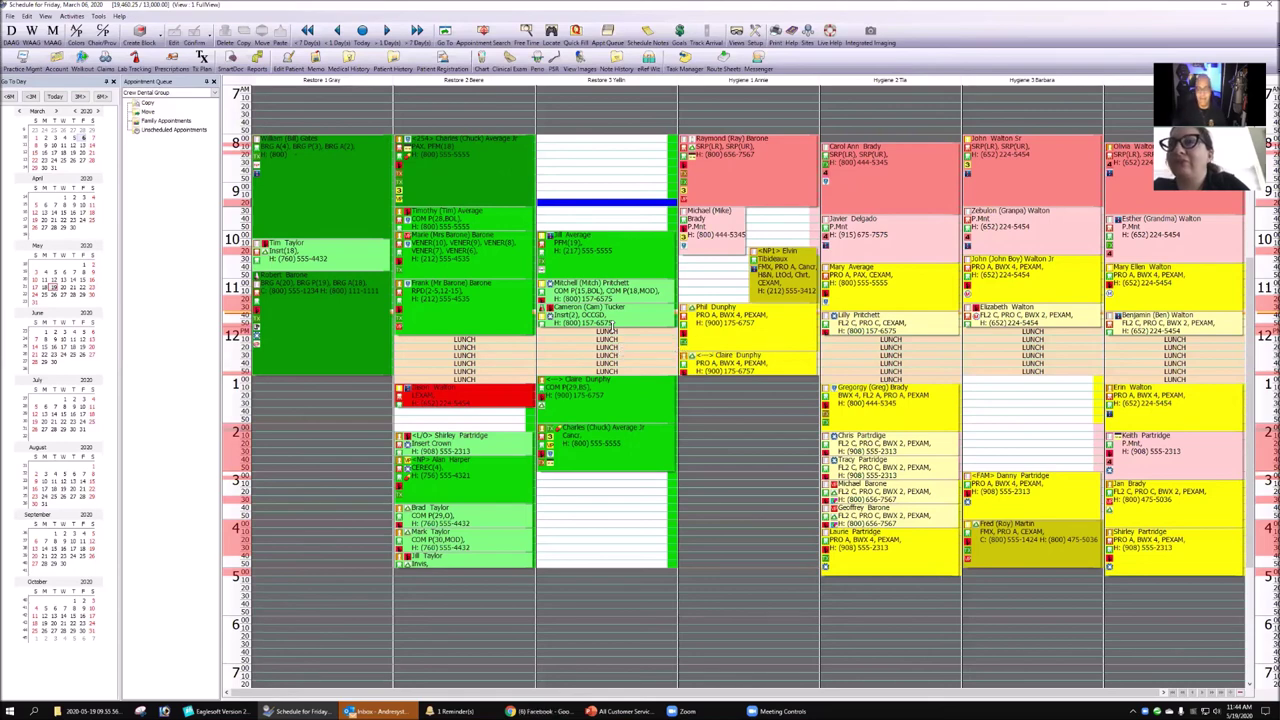
mouse_move(610, 318)
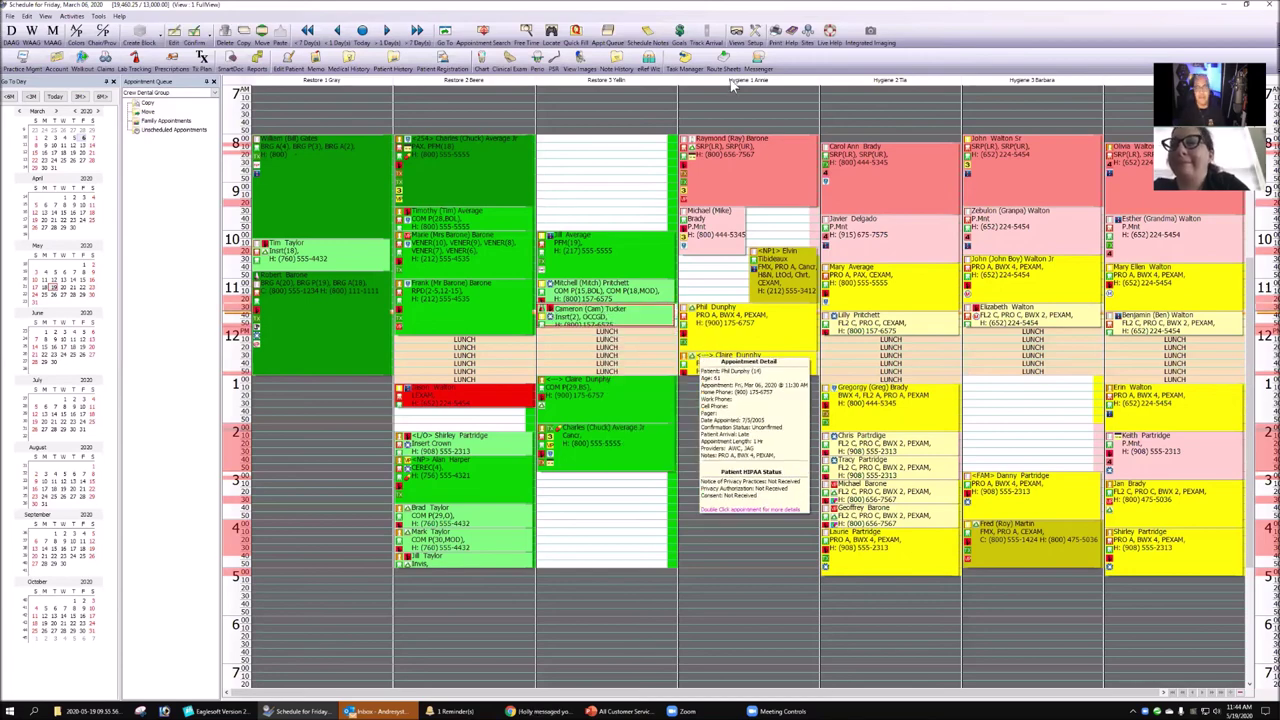
left_click(135, 58)
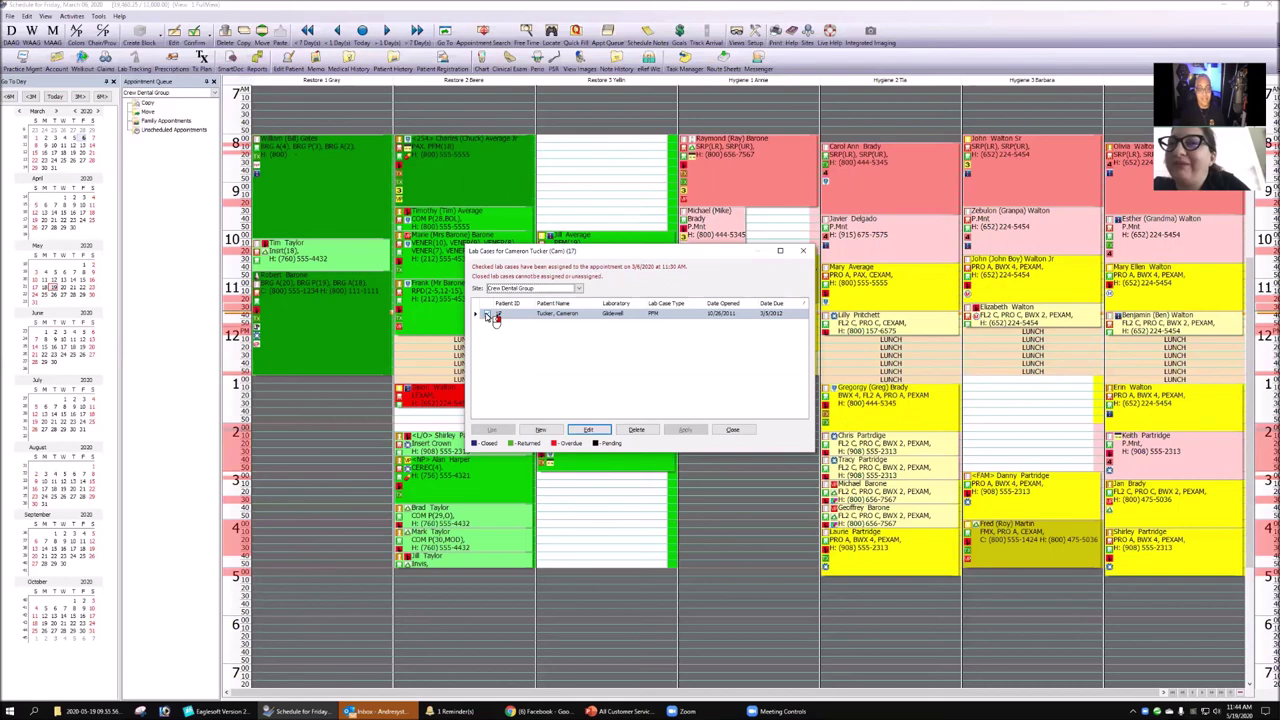
- Untick the existing FPM lab case and apply, try deleting it, then create a new case
left_click(489, 316)
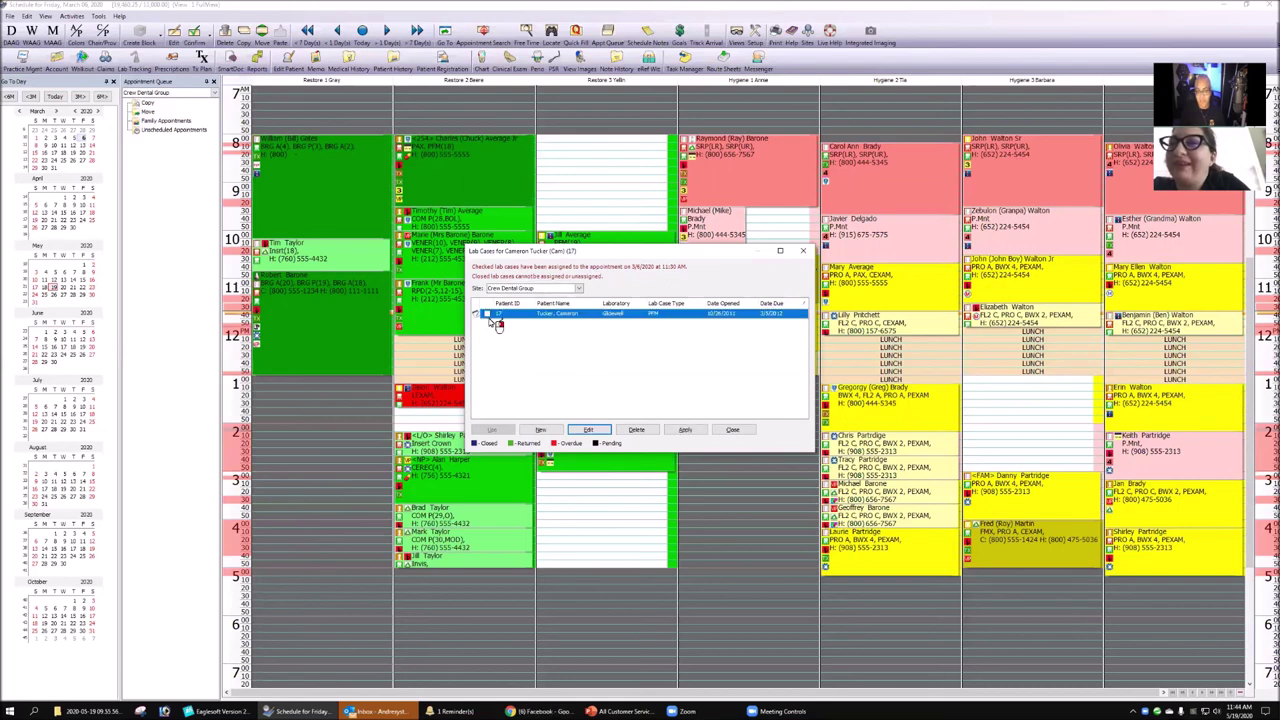
left_click(688, 430)
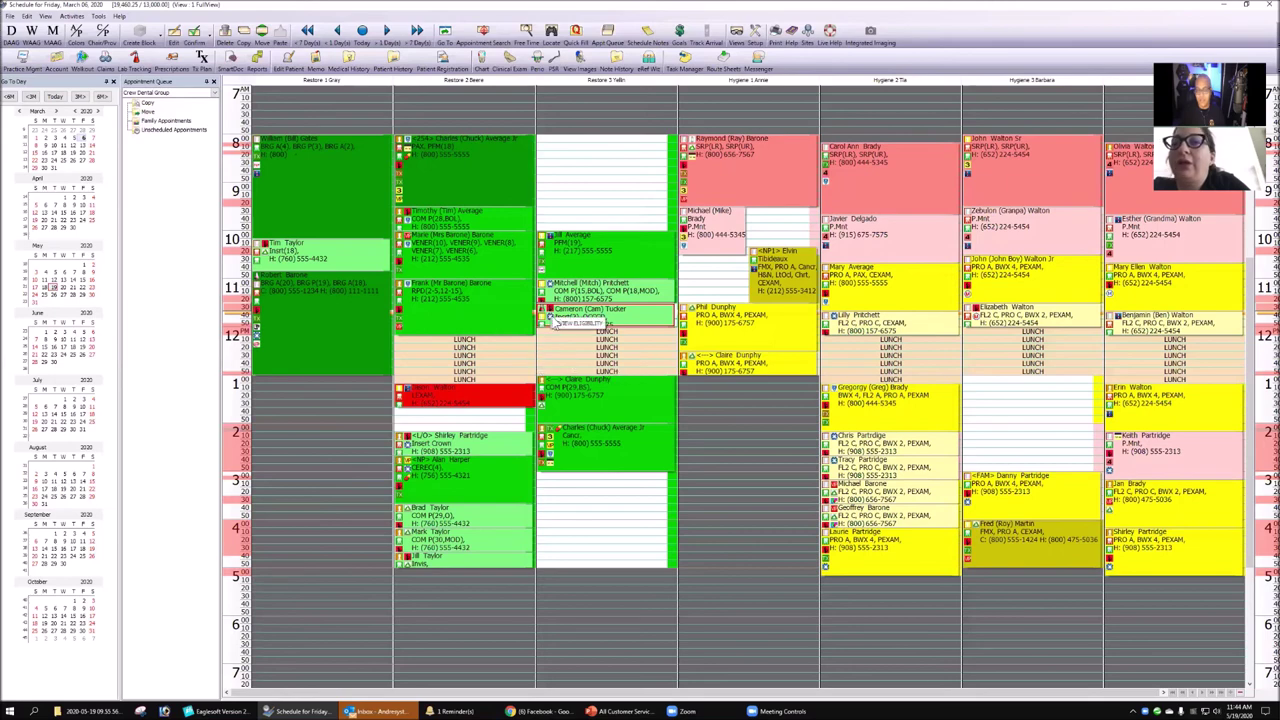
mouse_move(597, 332)
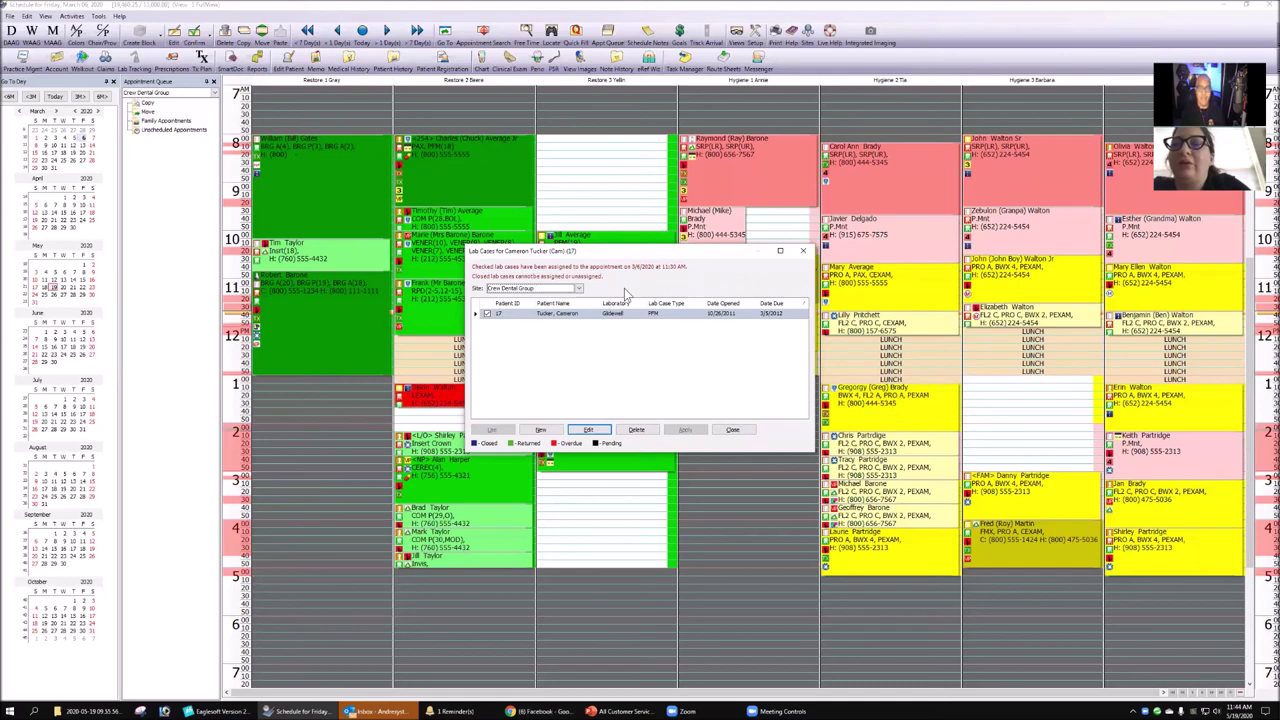
left_click(641, 429)
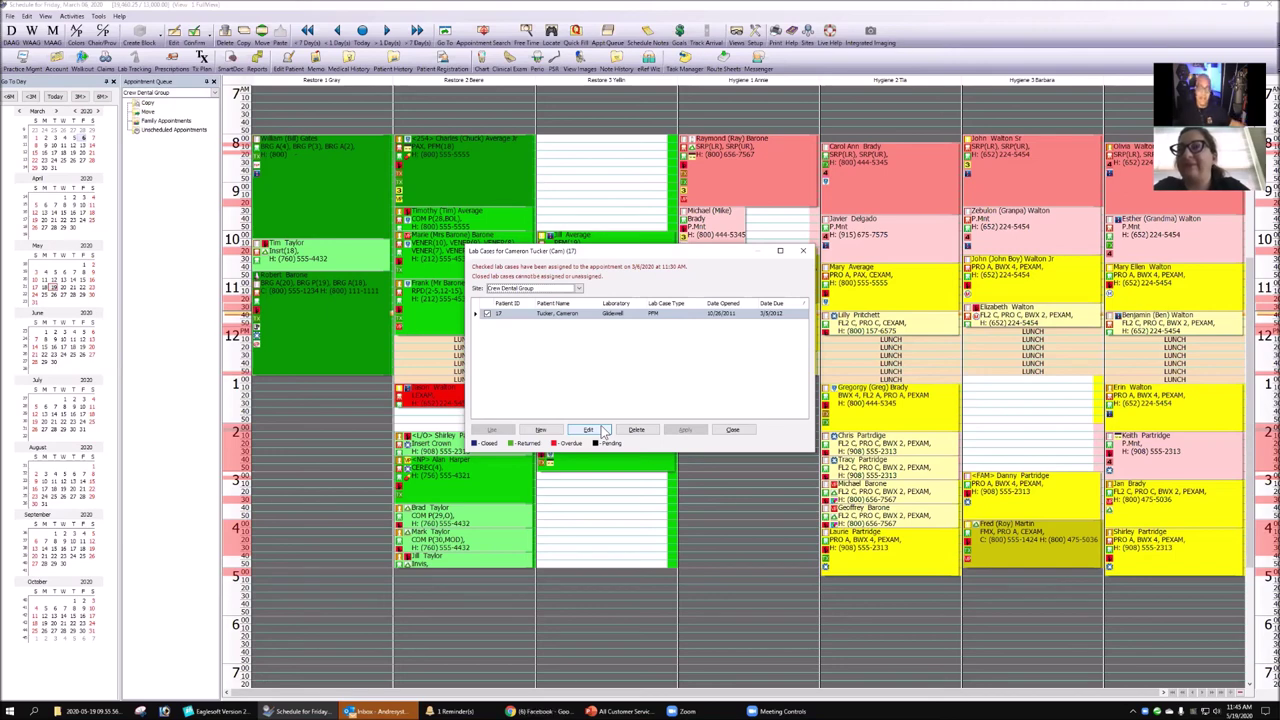
left_click(540, 430)
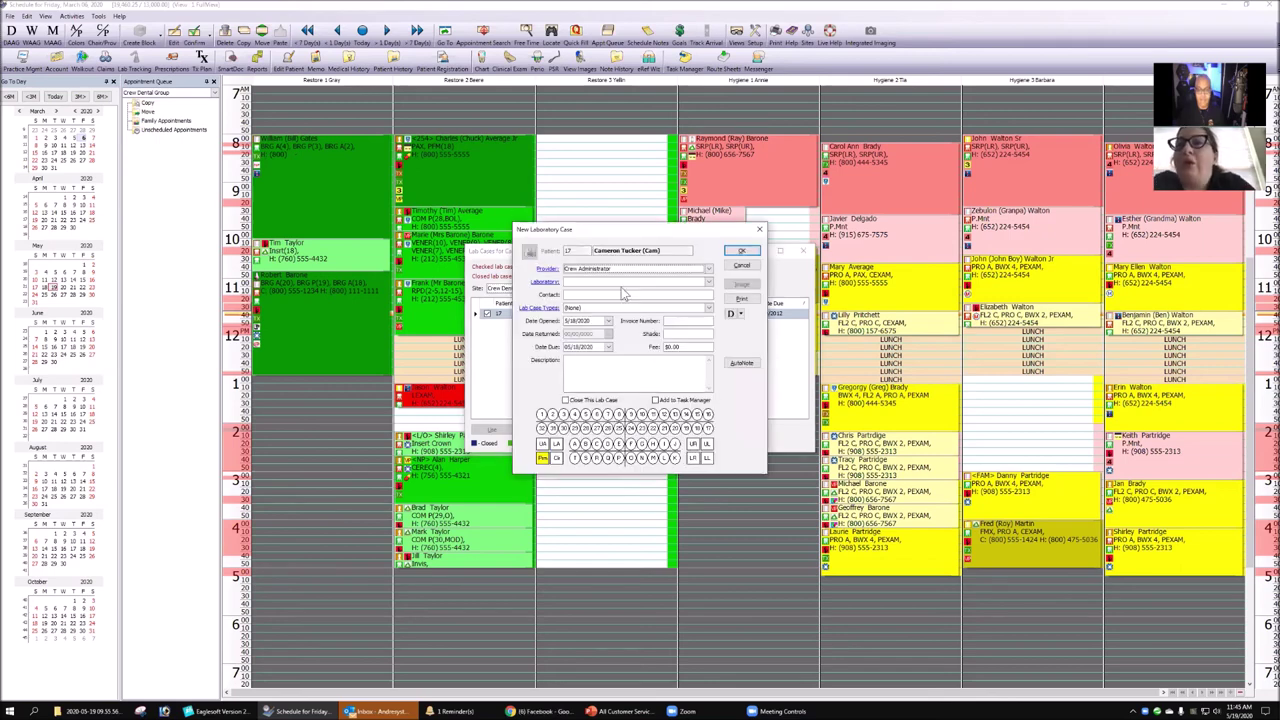
- Save a new Glidewell lab case of type Bridge on teeth 3, 4 and 5
left_click(577, 284)
left_click(592, 300)
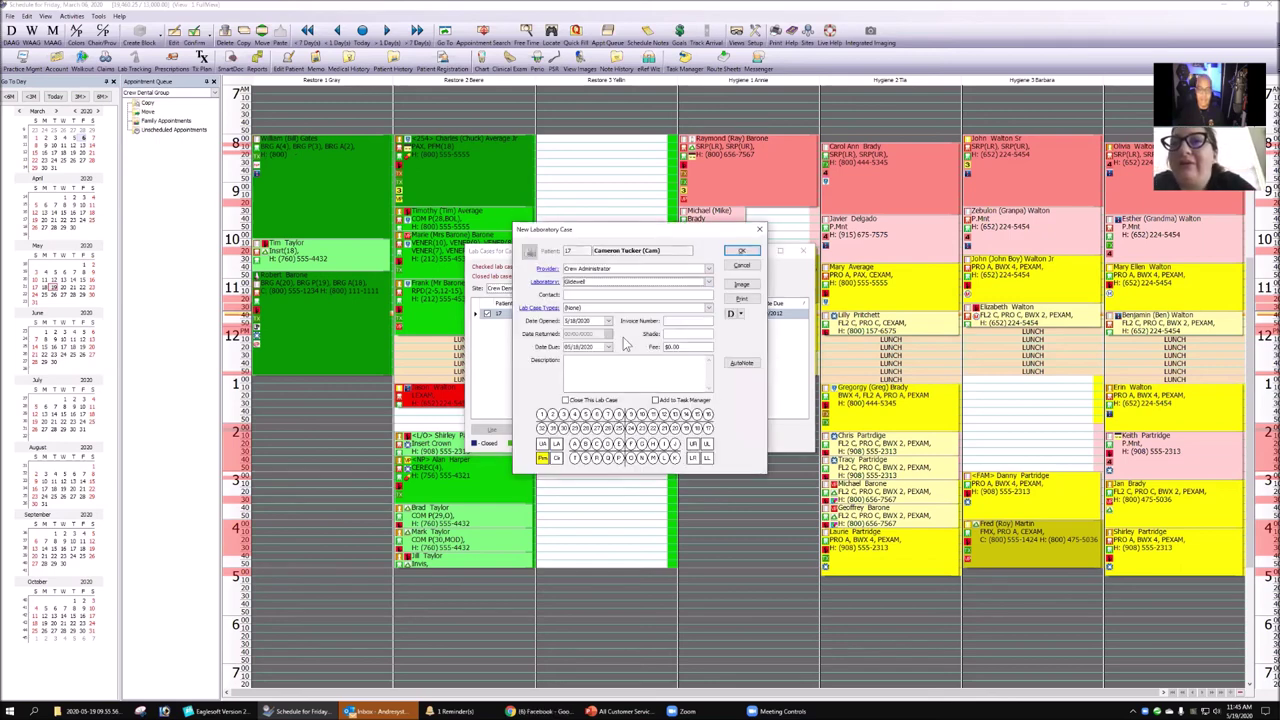
left_click(577, 310)
left_click(588, 338)
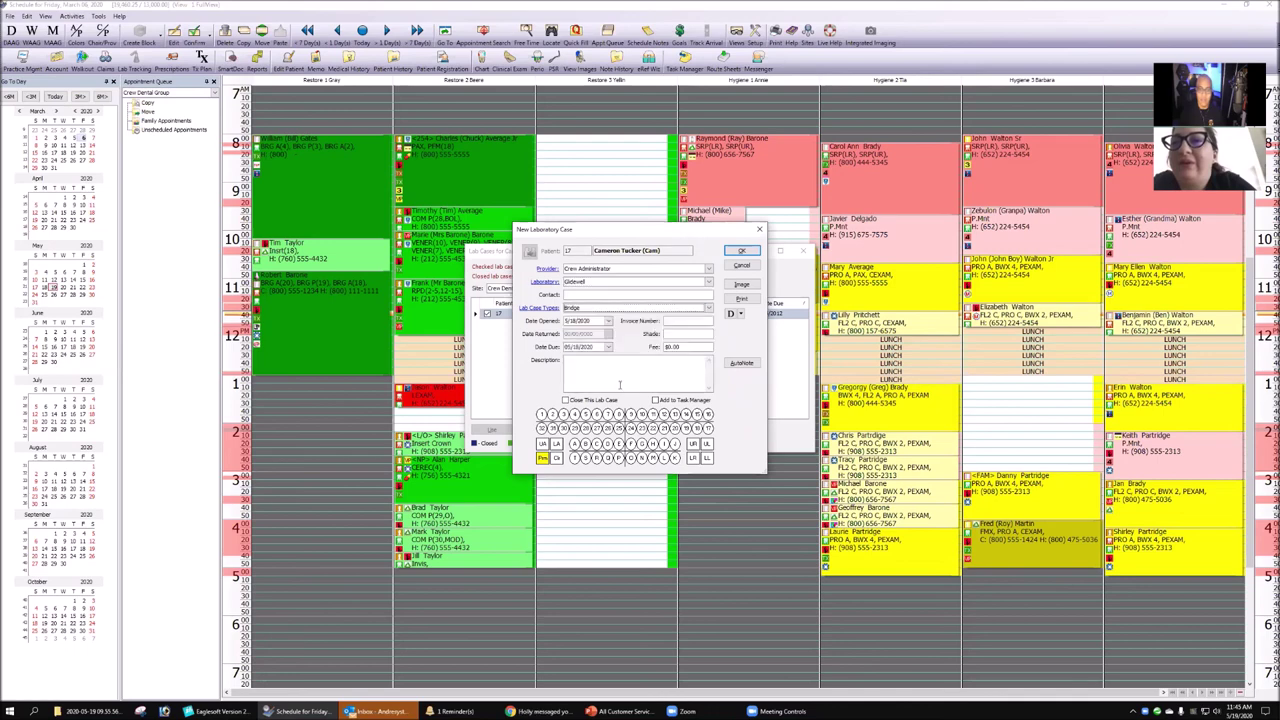
left_click(575, 413)
left_click(563, 413)
left_click(586, 413)
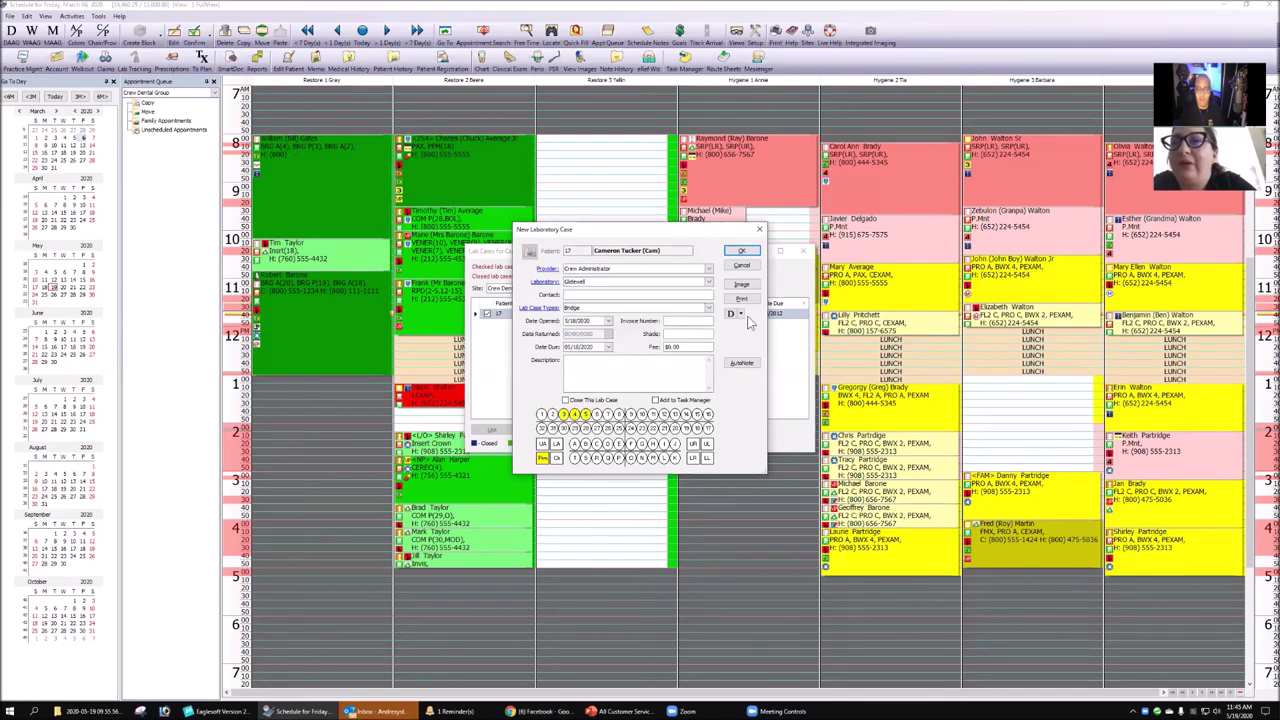
left_click(741, 251)
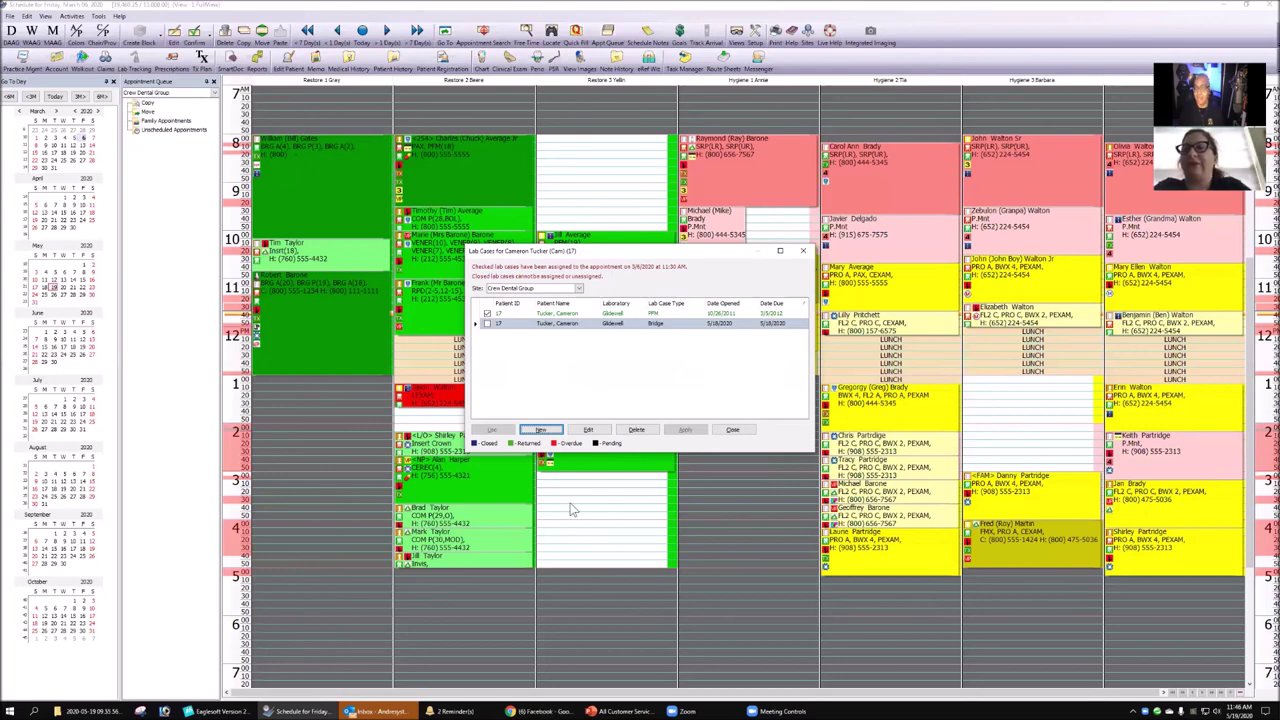
- Close the lab case list and open the 2:10 Restore 2 Insert Crown appointment's details
left_click(806, 252)
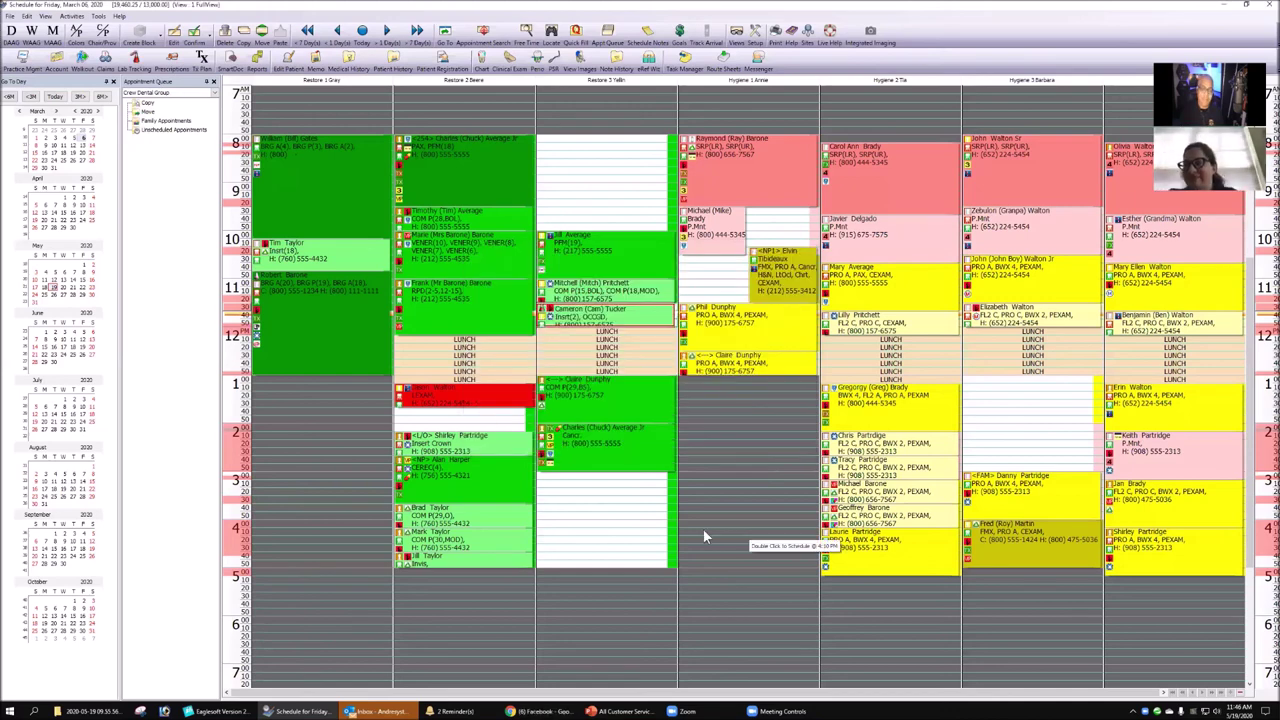
mouse_move(438, 445)
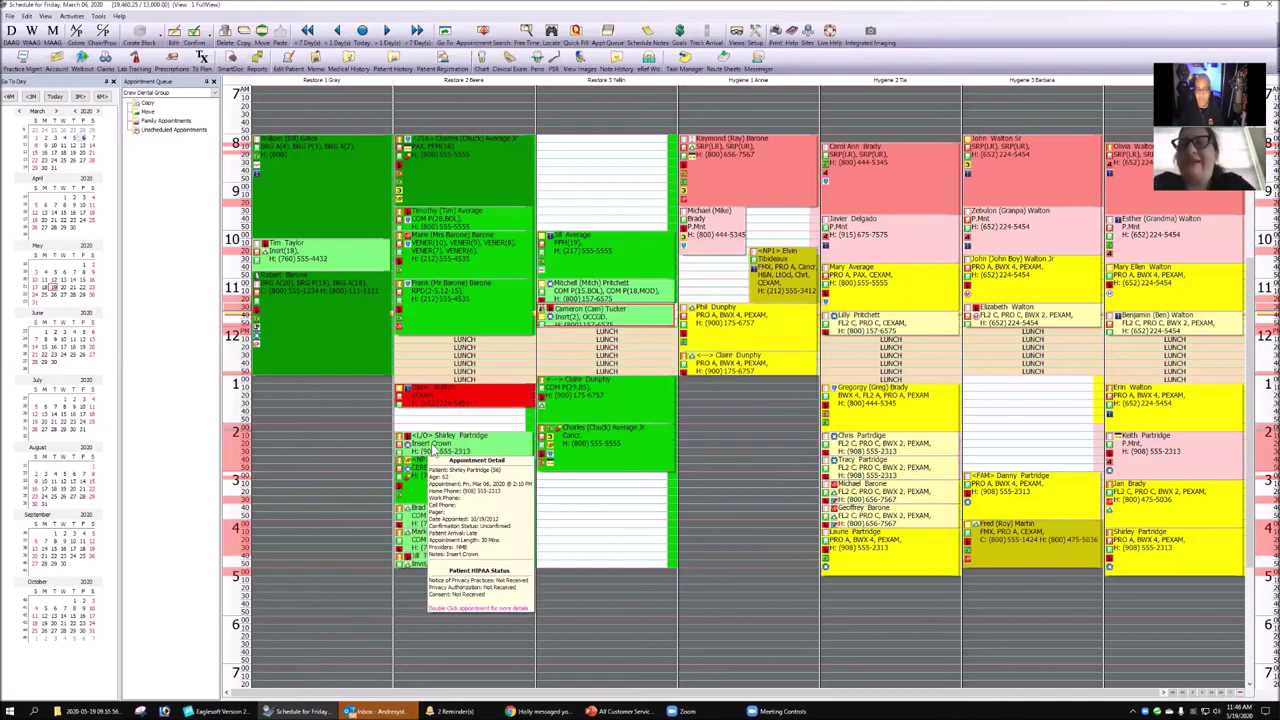
left_click(432, 442)
double_click(434, 442)
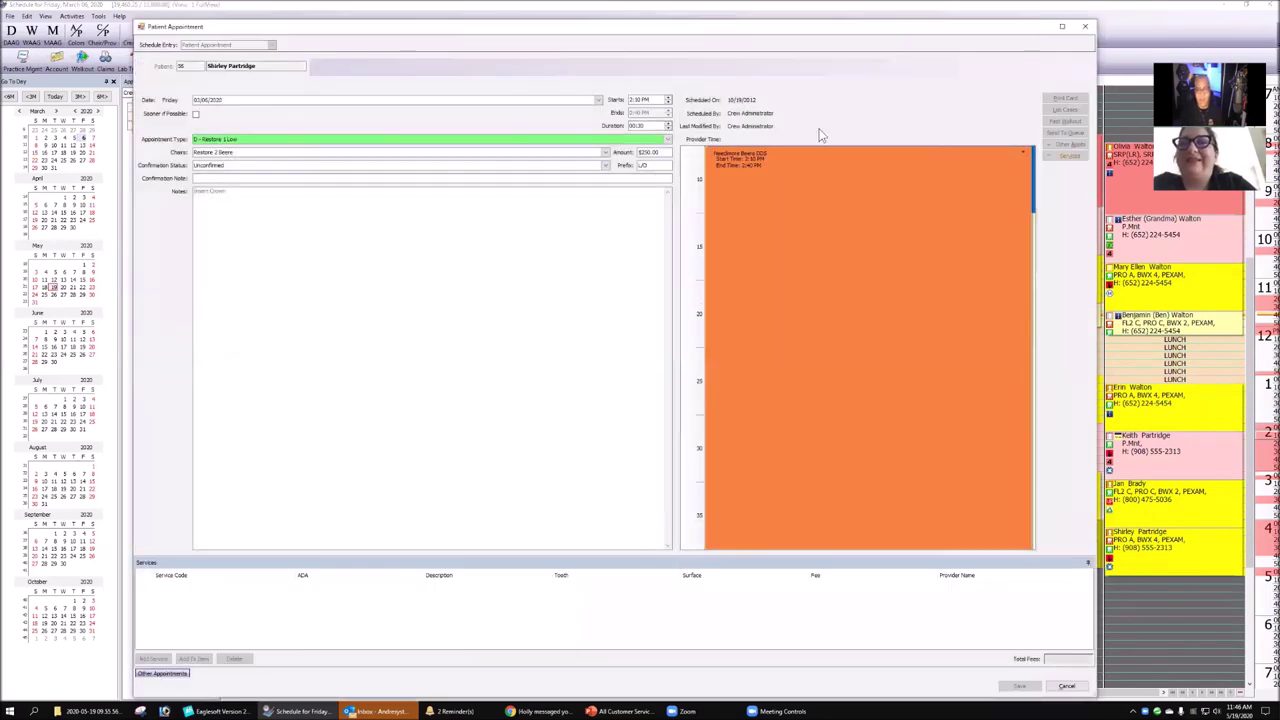
- Enter I/O as the appointment prefix and save, then select the empty 4:40 PM Restore 3 slot
left_click(656, 164)
type("I/O")
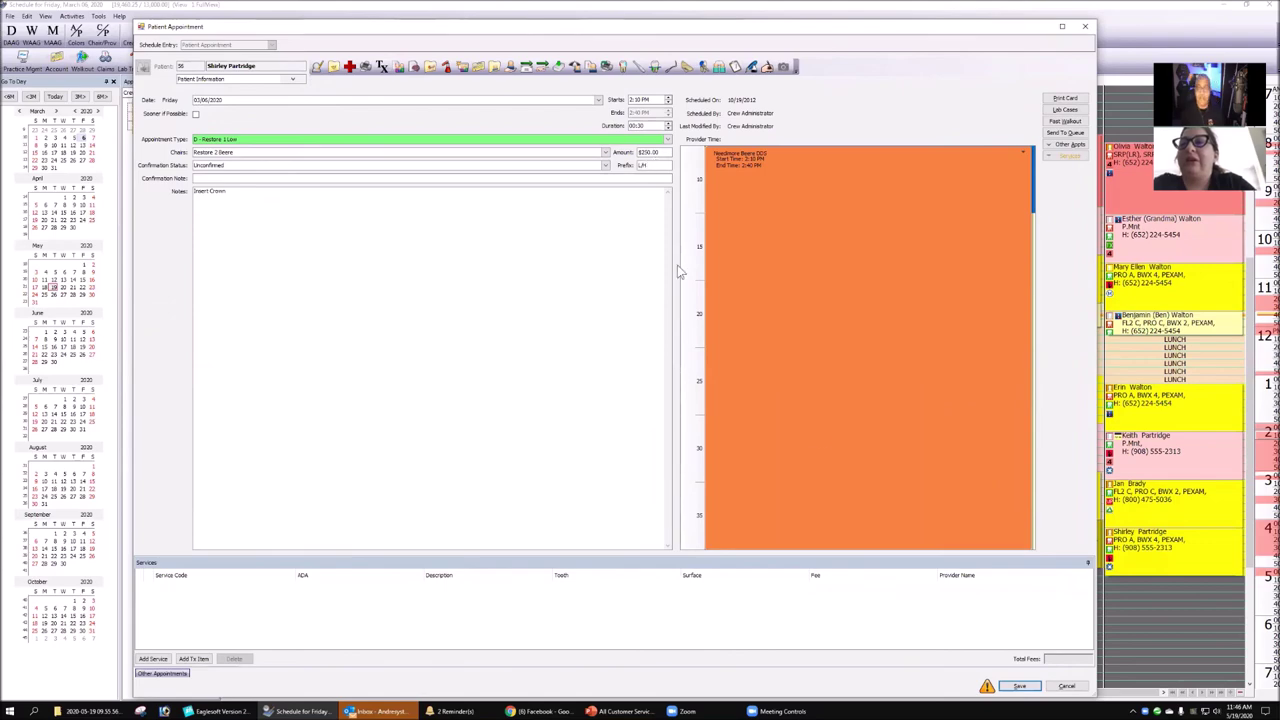
left_click(1019, 688)
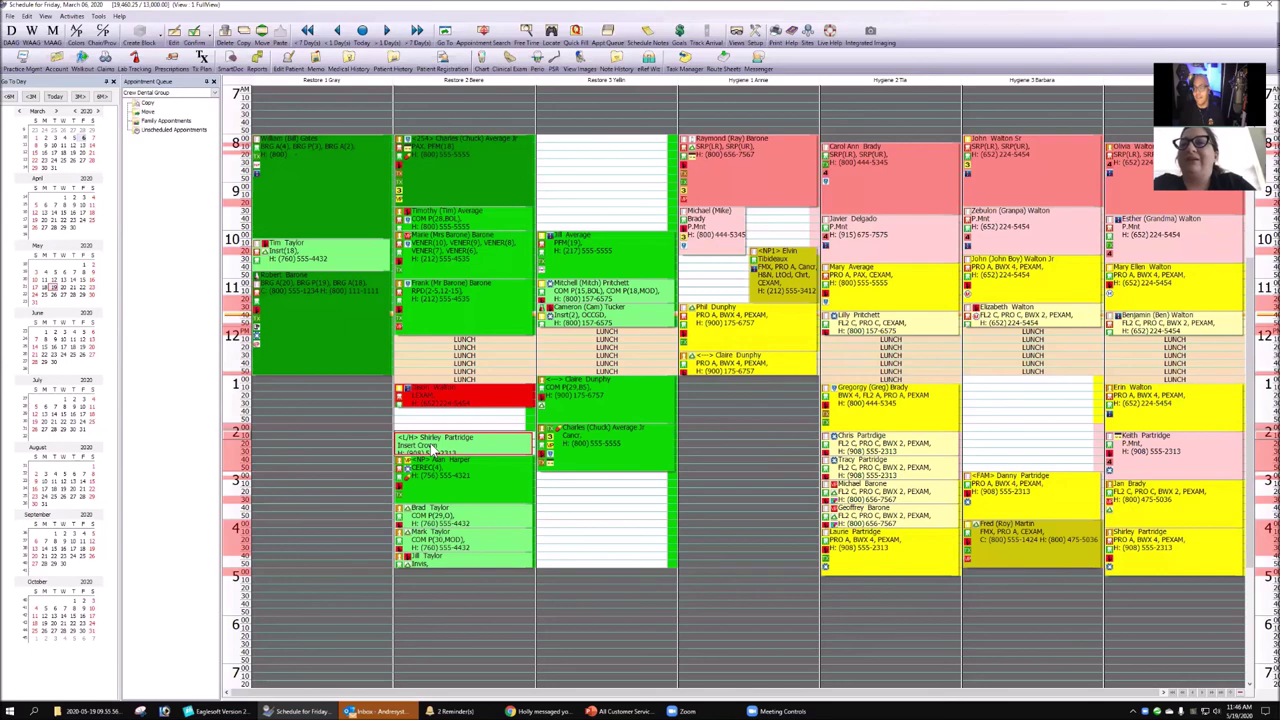
left_click(650, 556)
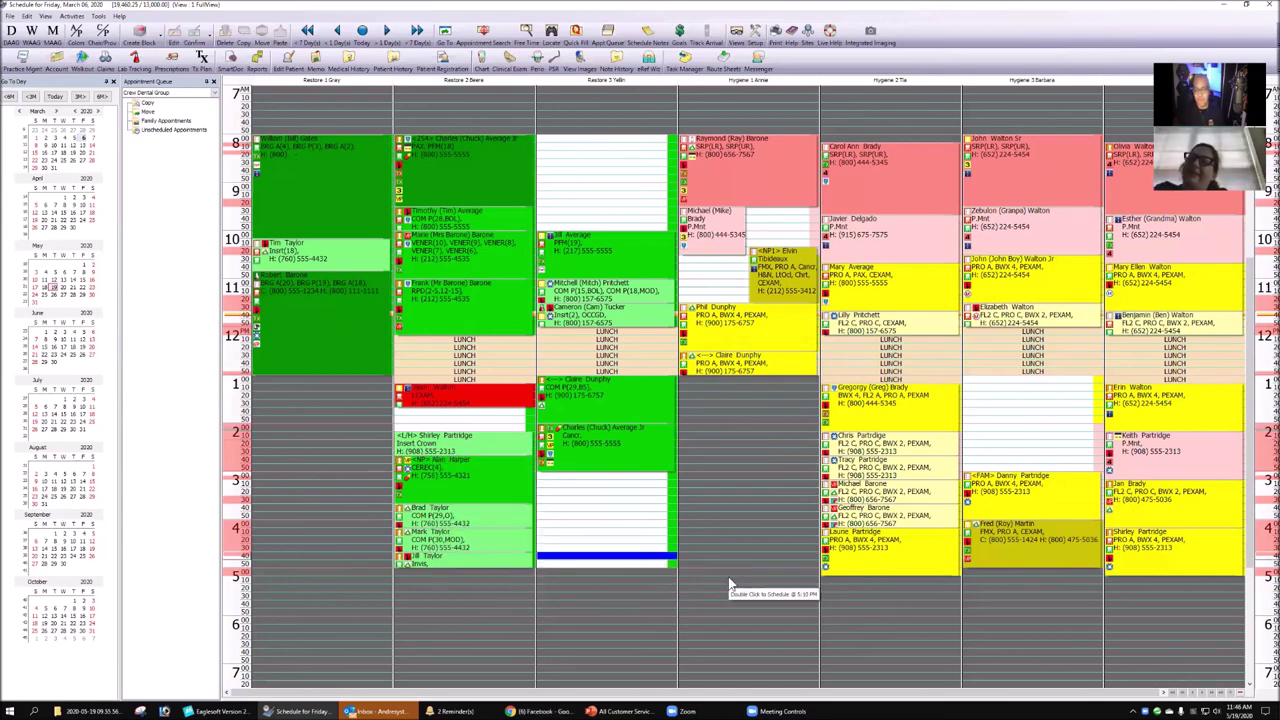
mouse_move(498, 305)
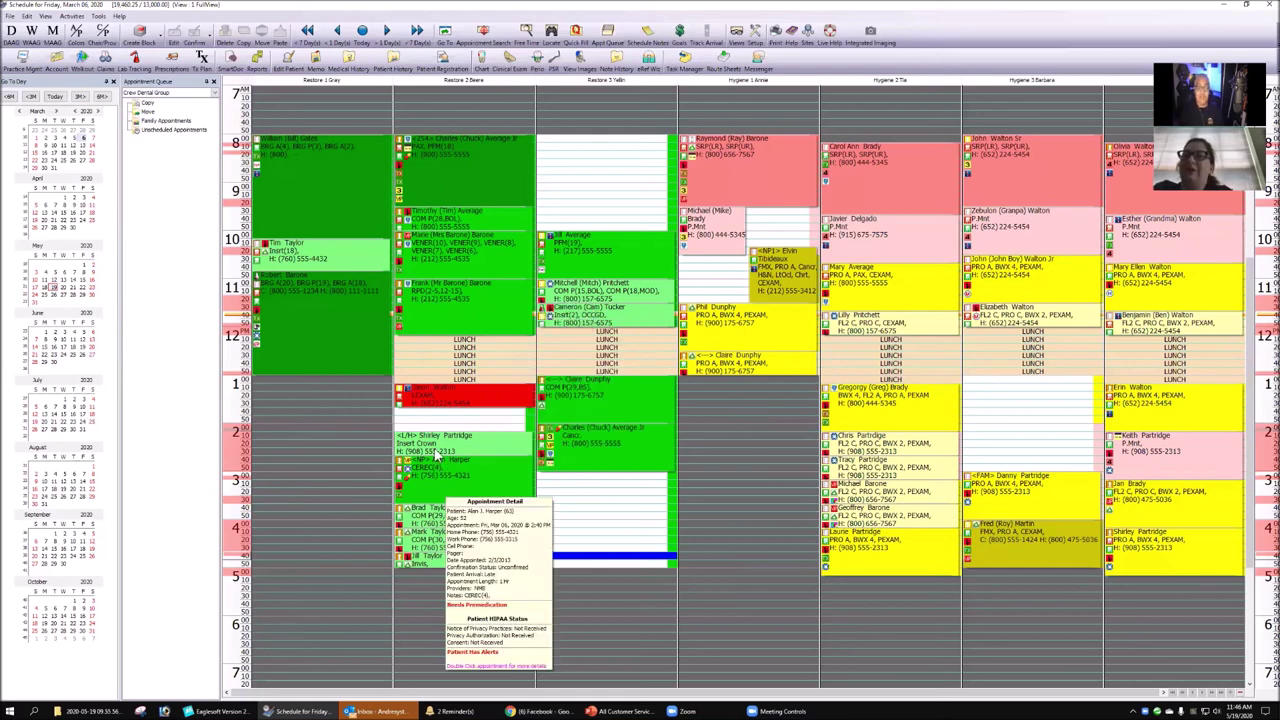
mouse_move(436, 460)
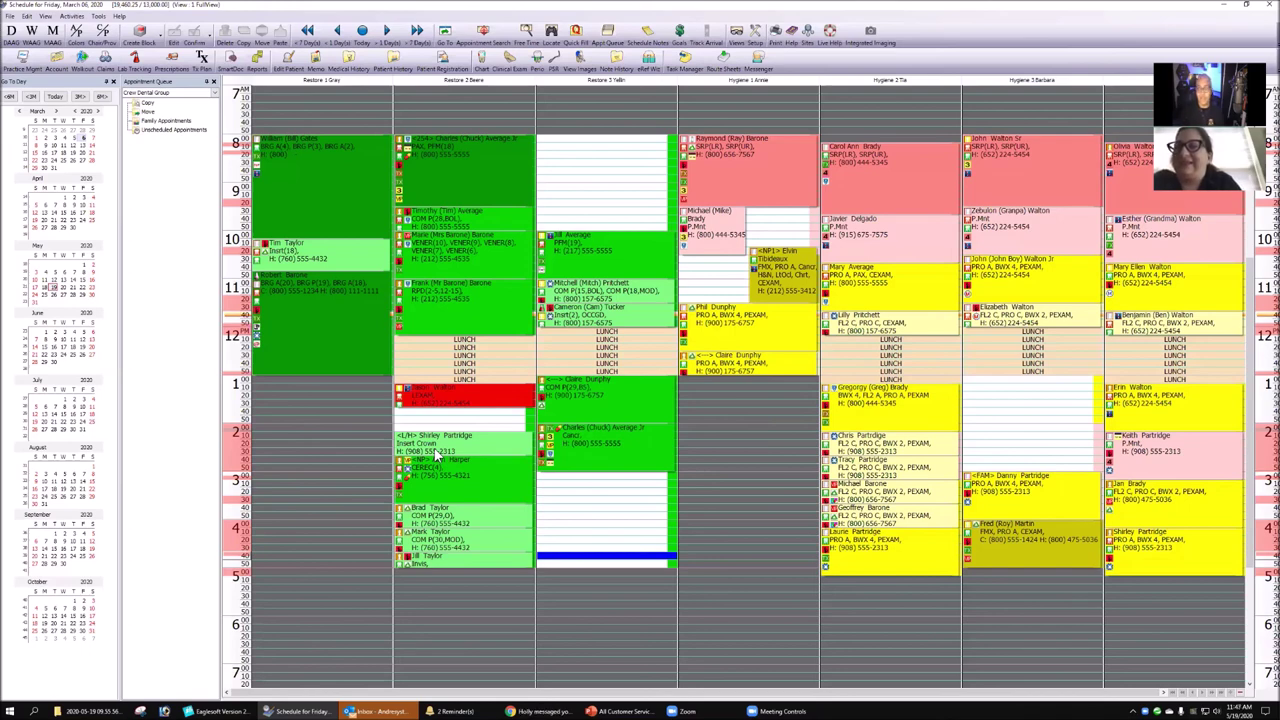
left_click(584, 318)
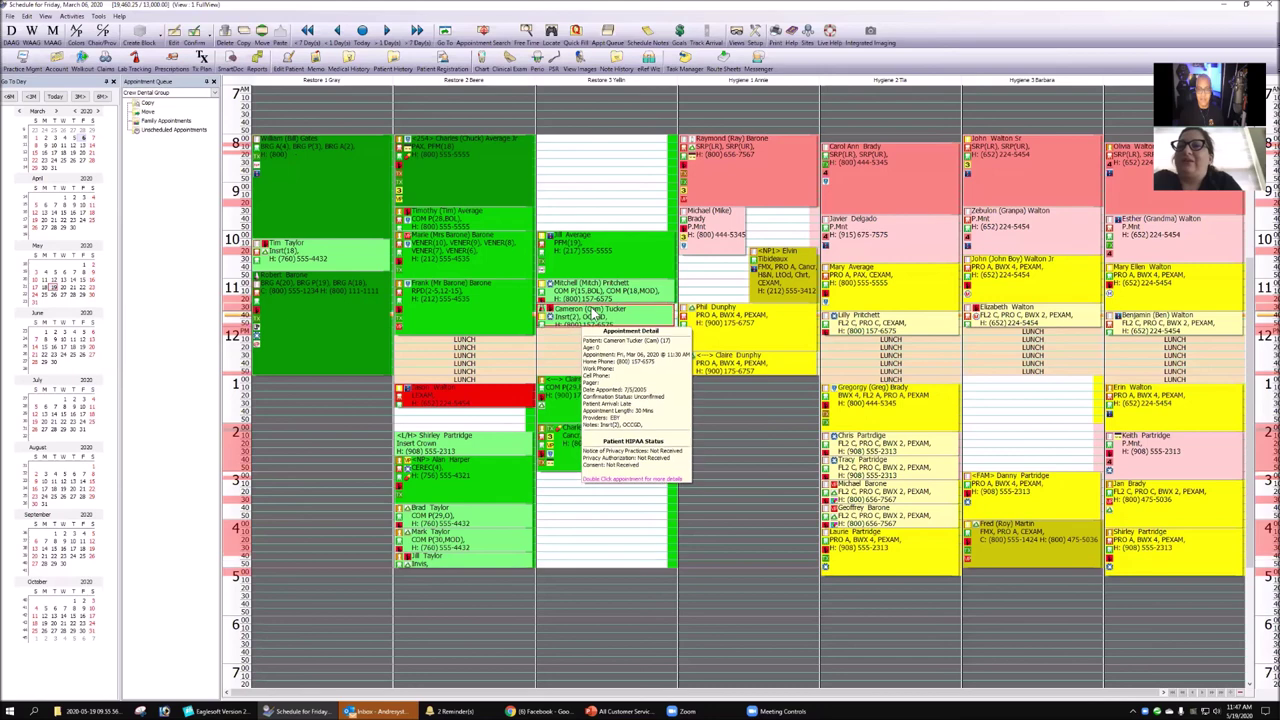
left_click(137, 58)
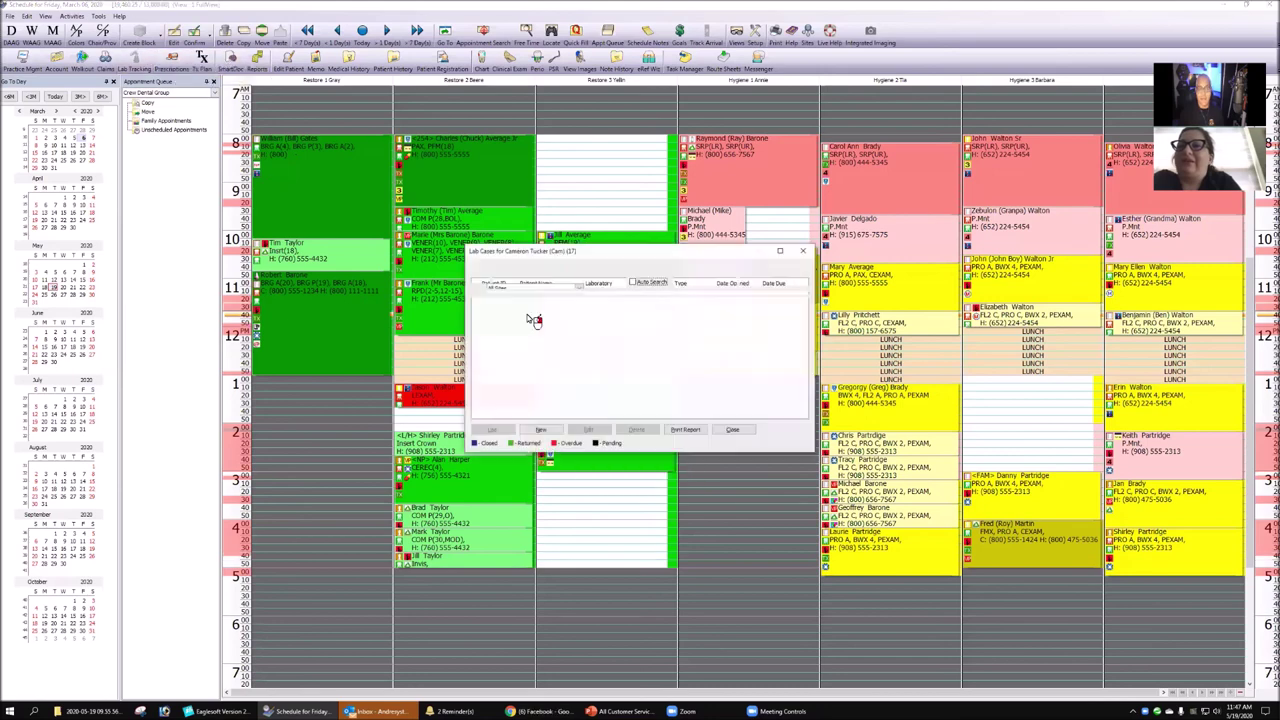
left_click(488, 316)
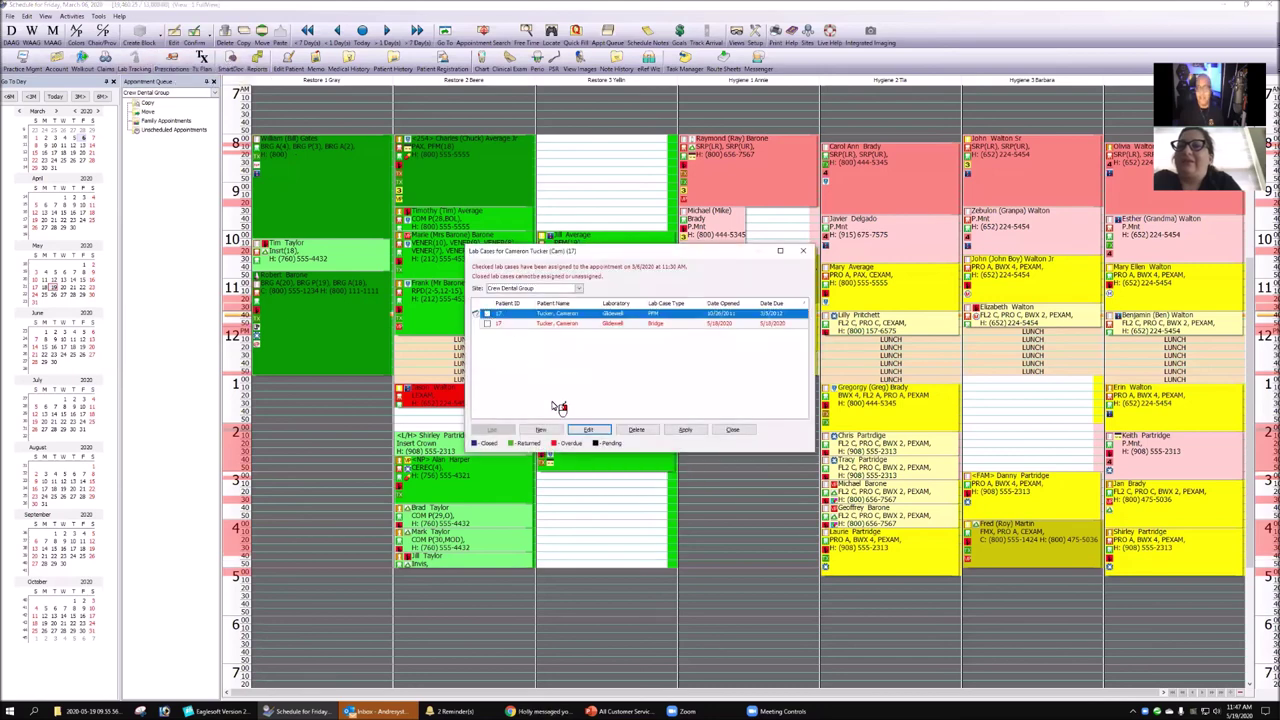
left_click(736, 429)
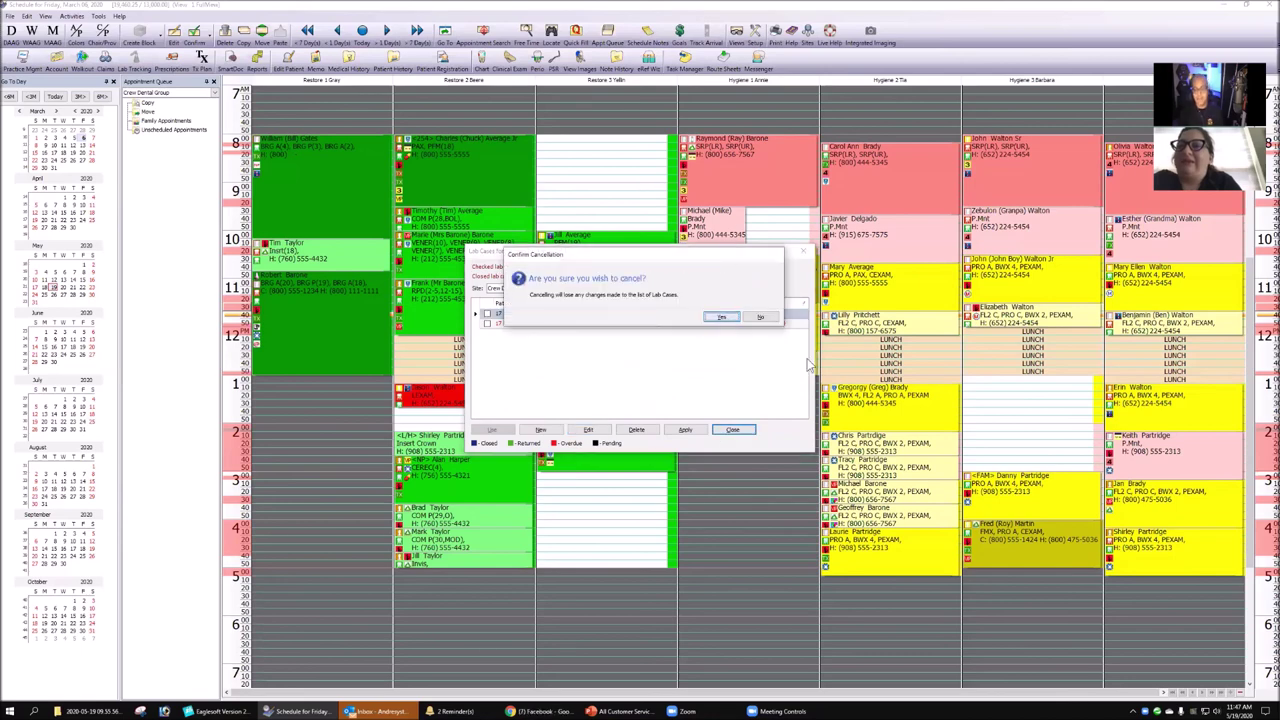
left_click(722, 317)
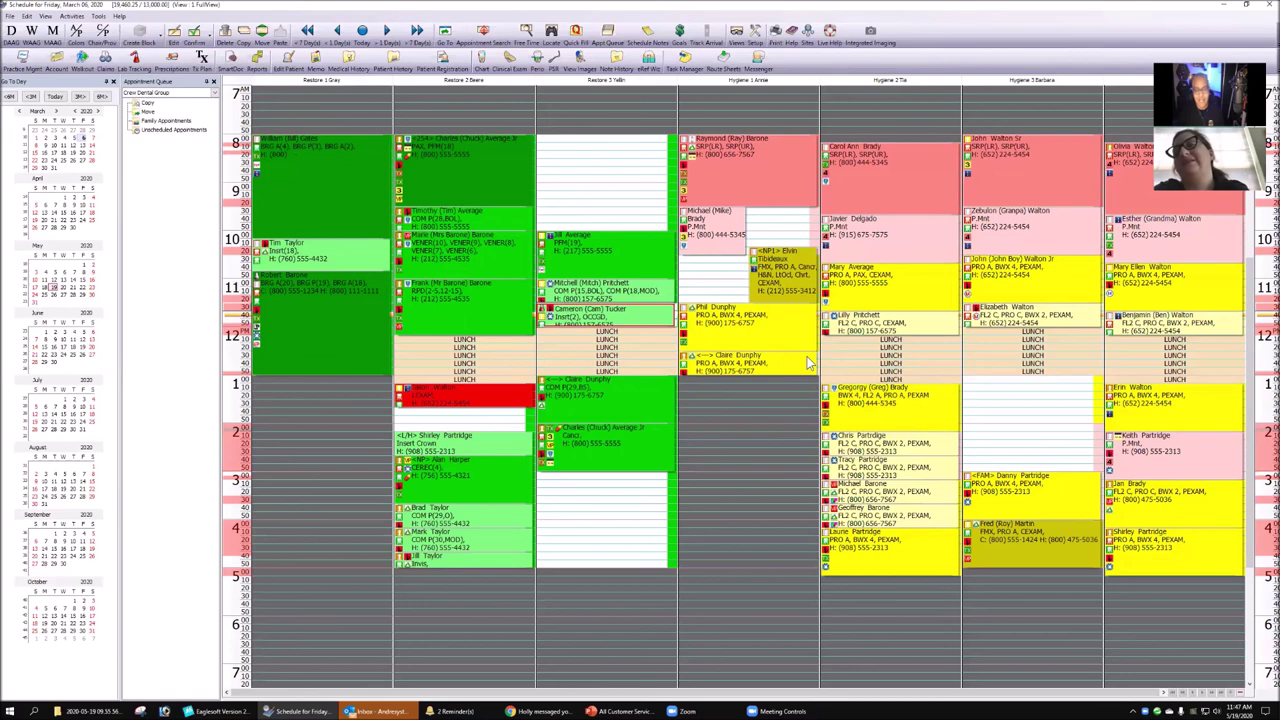
left_click(734, 581)
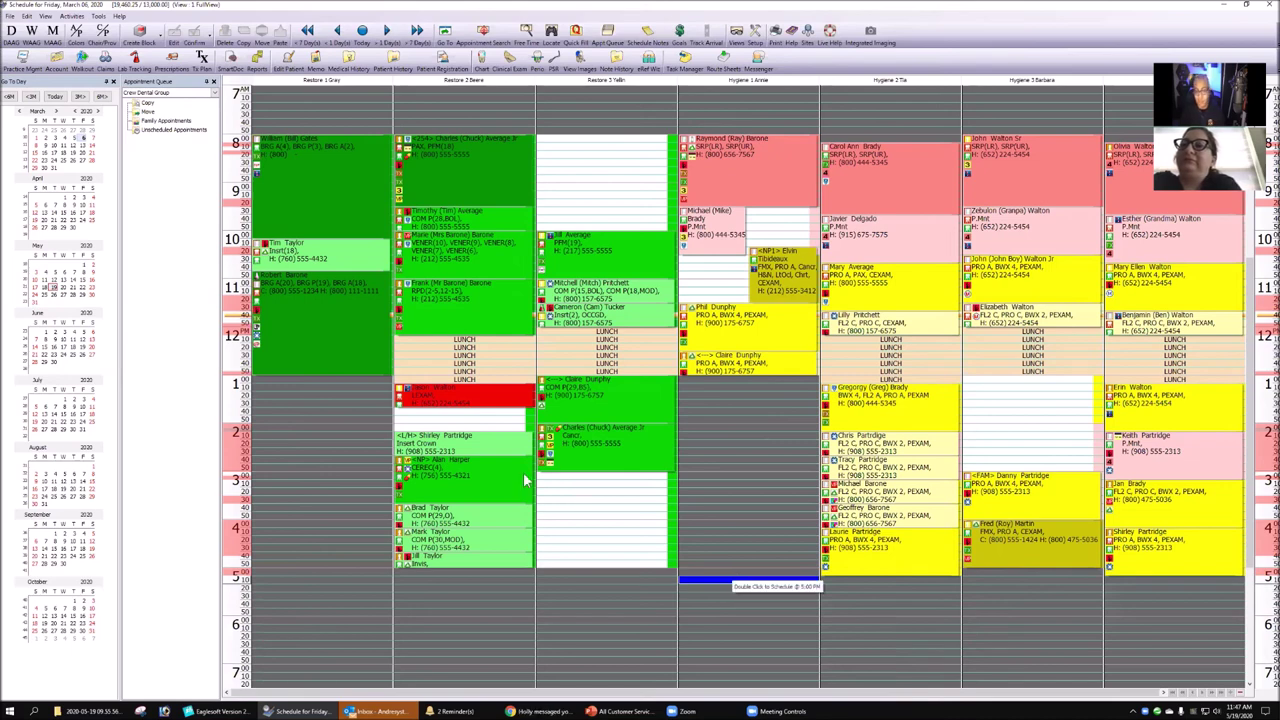
mouse_move(478, 451)
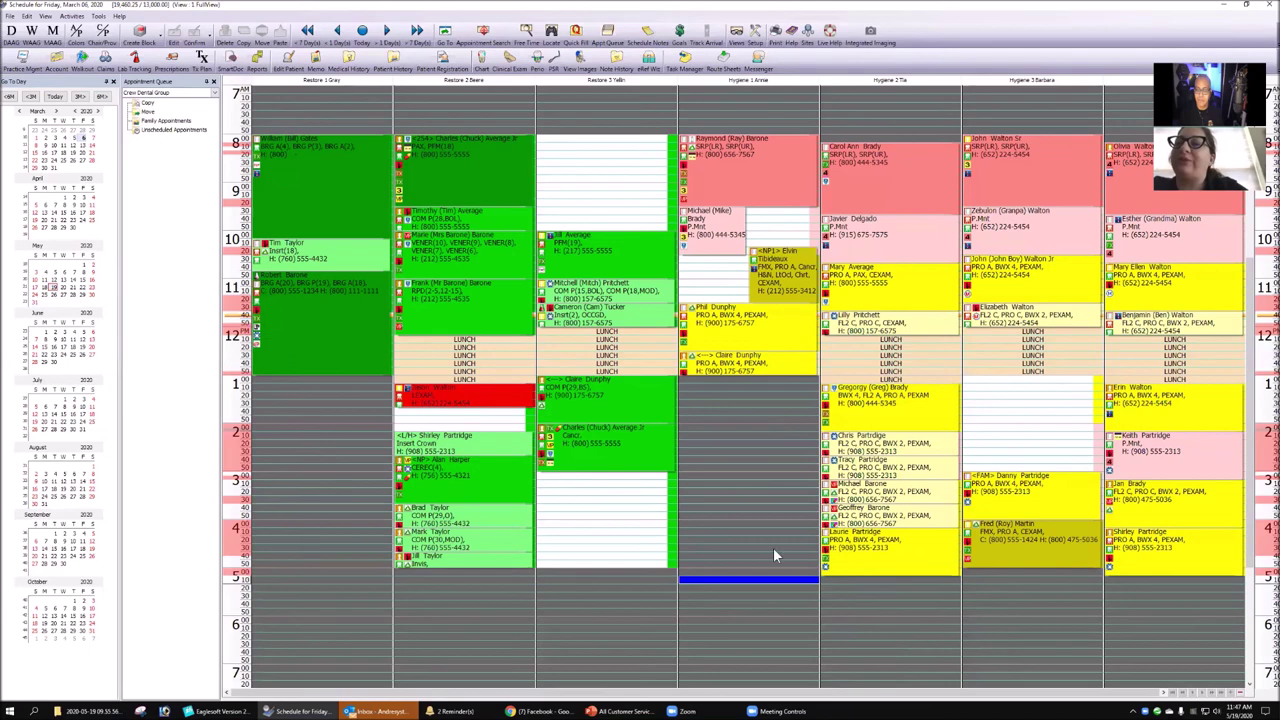
left_click(764, 518)
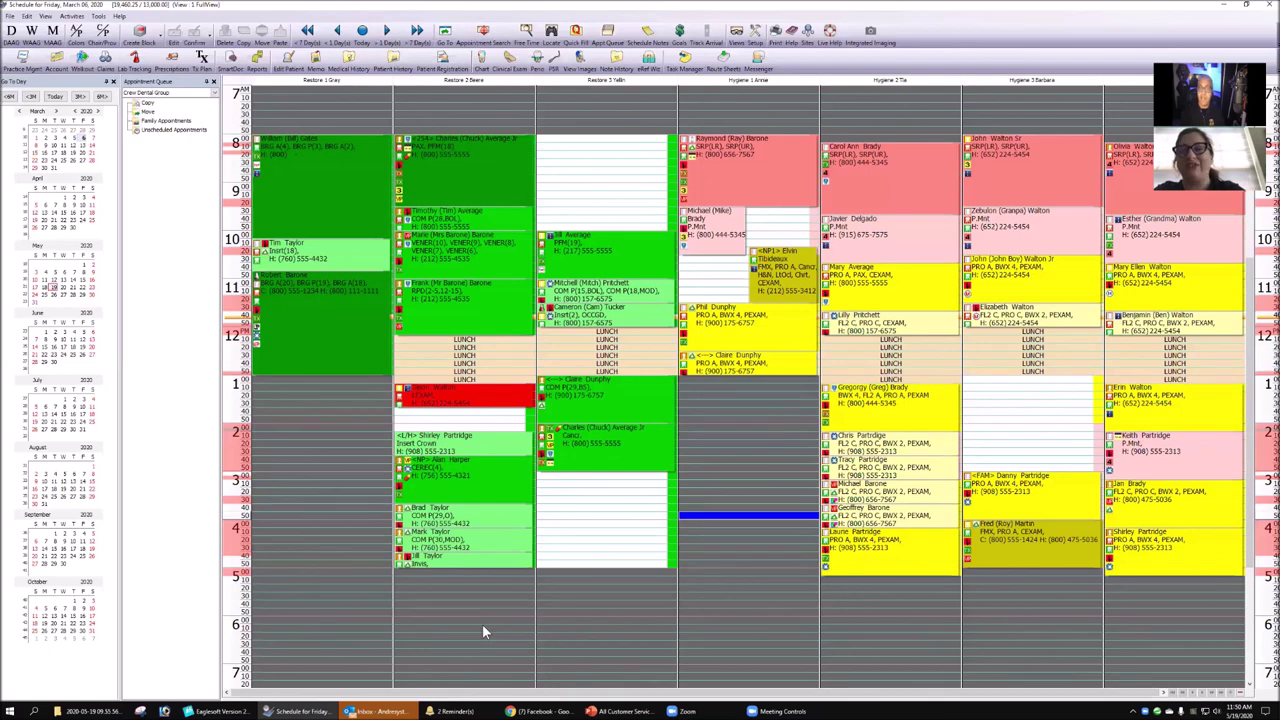
left_click(483, 189)
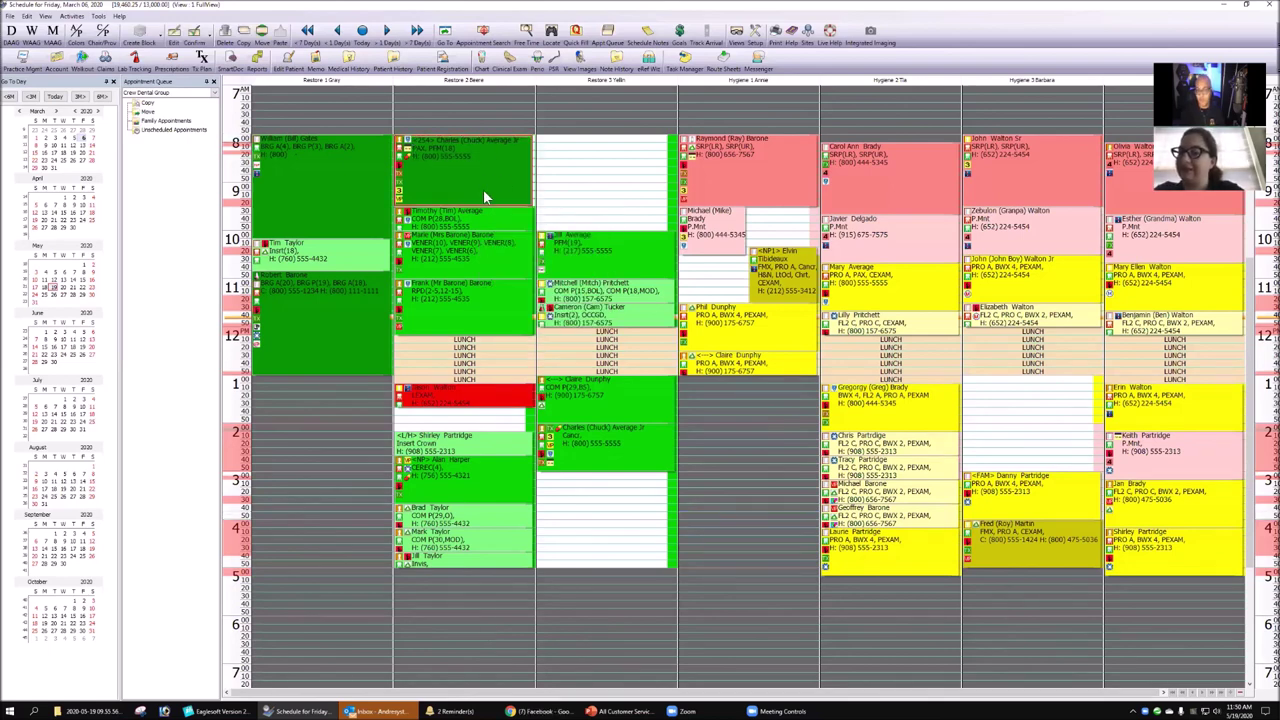
mouse_move(421, 172)
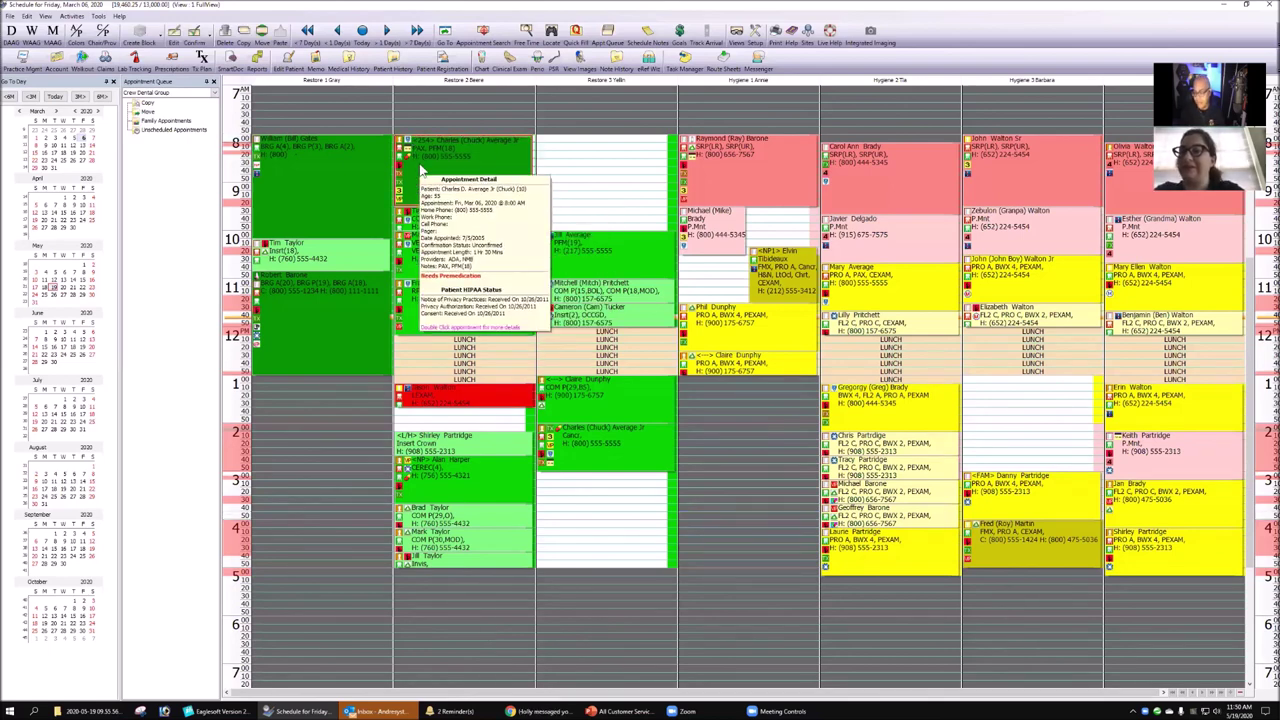